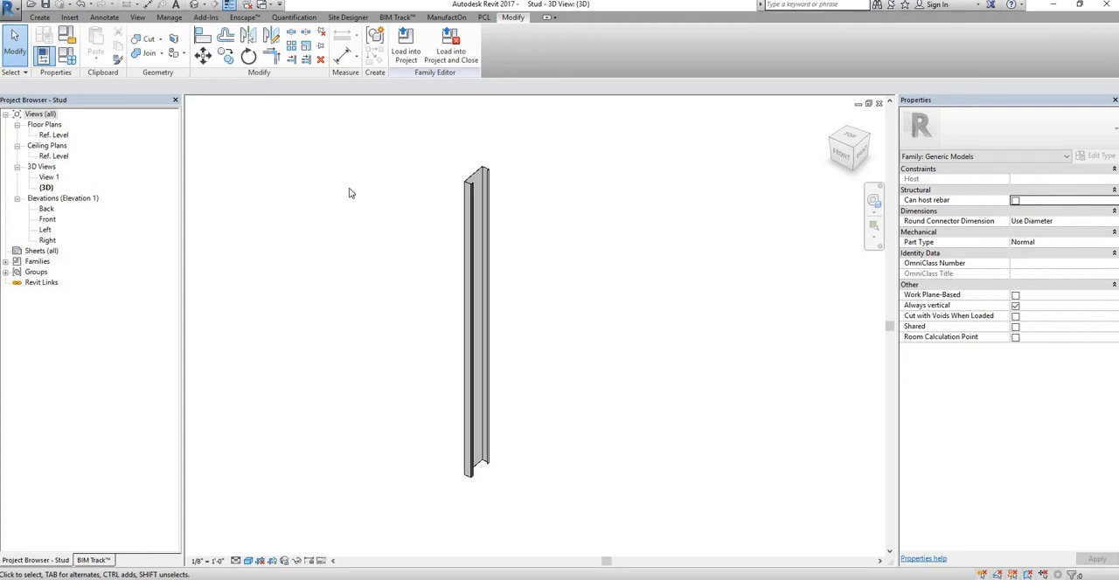
# Step: Change the stud family's category from Generic Models to Structural Framing
pyautogui.click(74, 41)
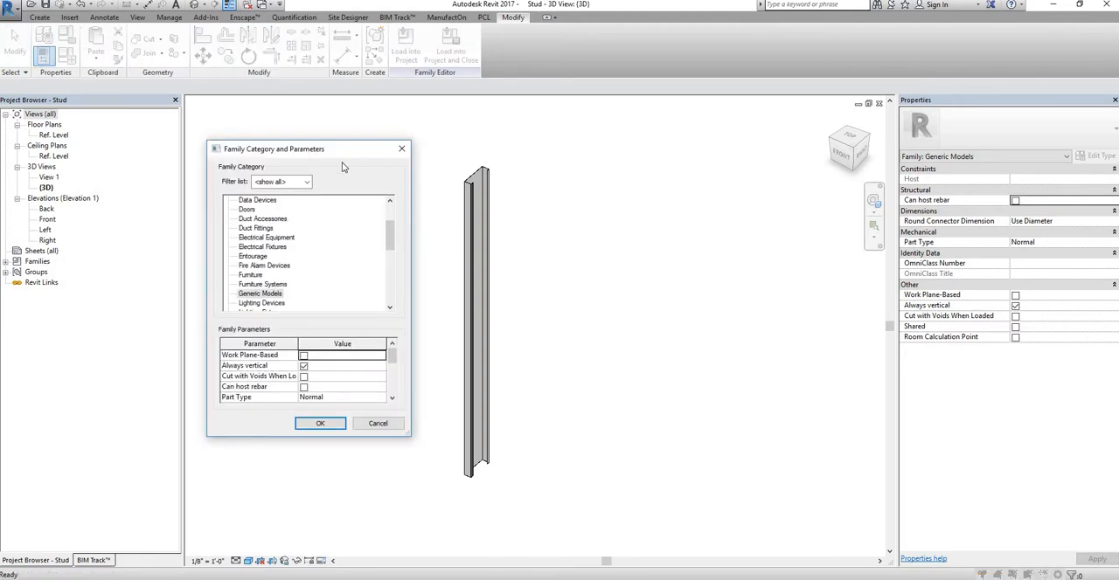
pyautogui.moveTo(761, 174); pyautogui.dragTo(761, 174)
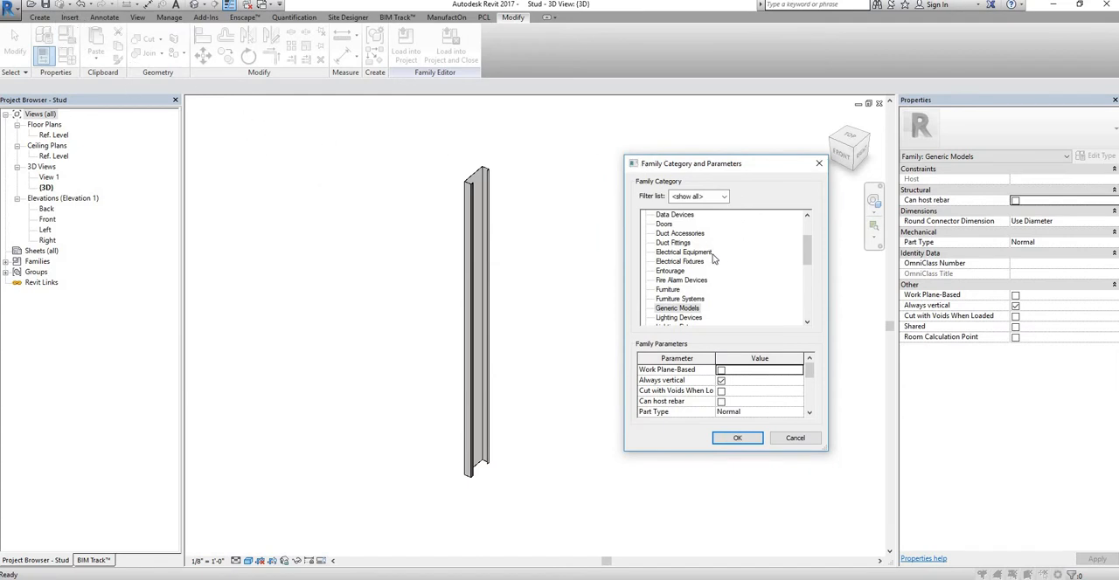
pyautogui.moveTo(766, 167); pyautogui.dragTo(702, 127)
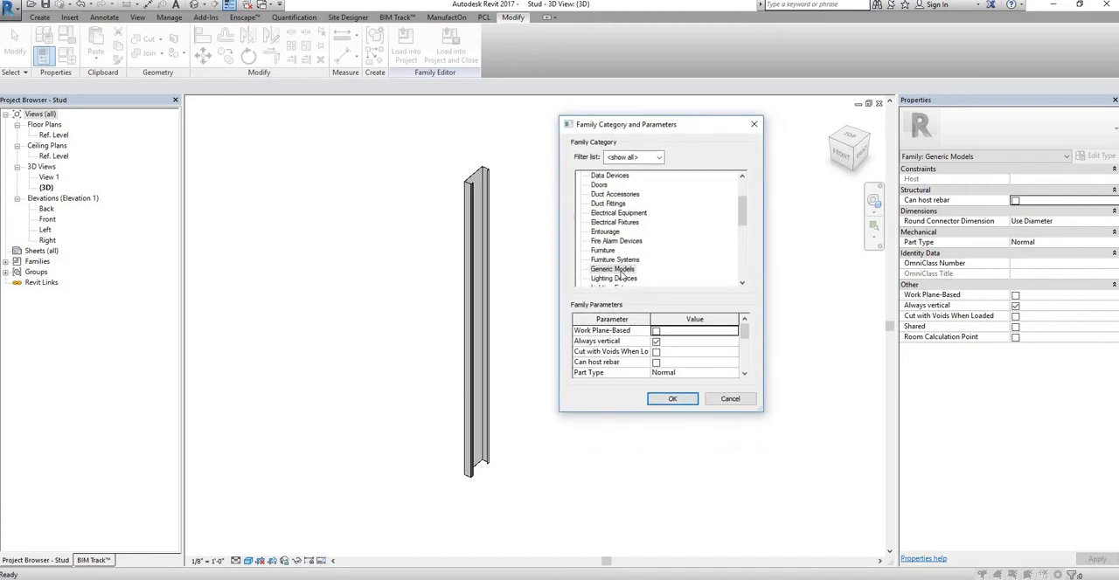
pyautogui.moveTo(743, 212); pyautogui.dragTo(743, 276)
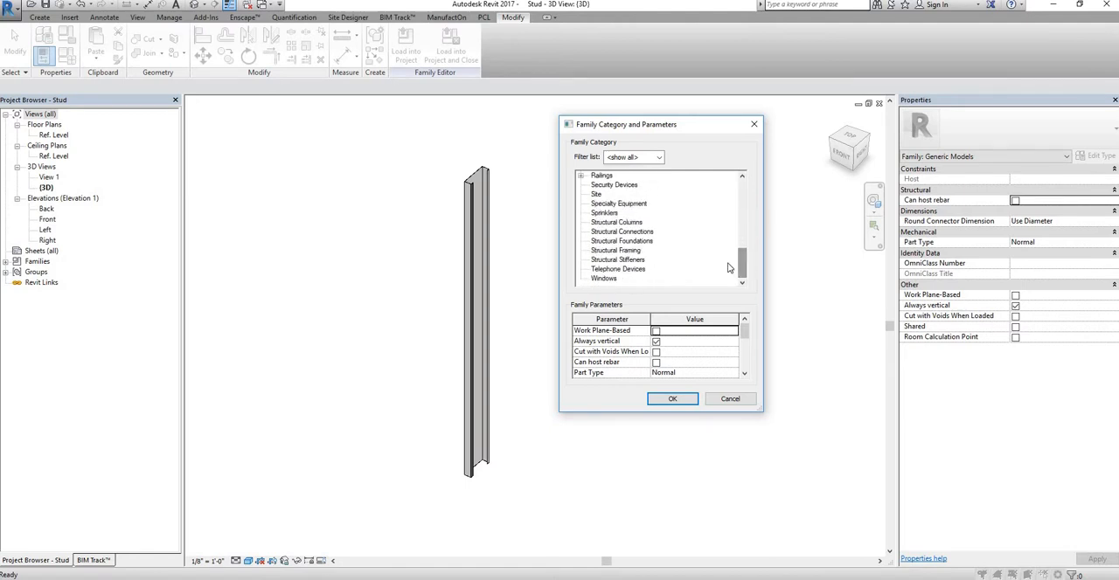
pyautogui.click(617, 251)
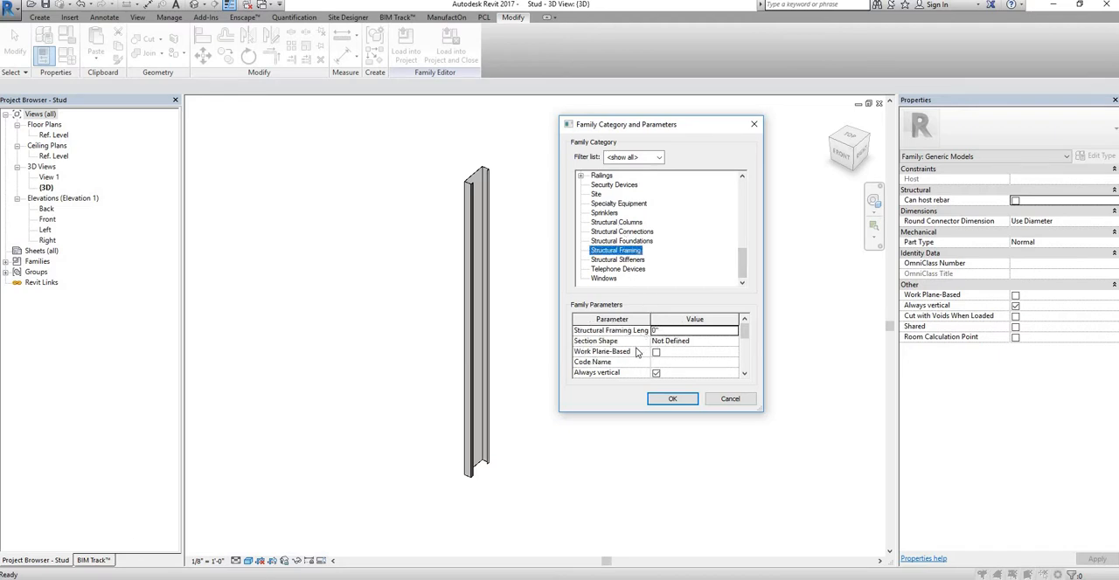
pyautogui.scroll(-1, 637, 351)
pyautogui.scroll(-2, 637, 351)
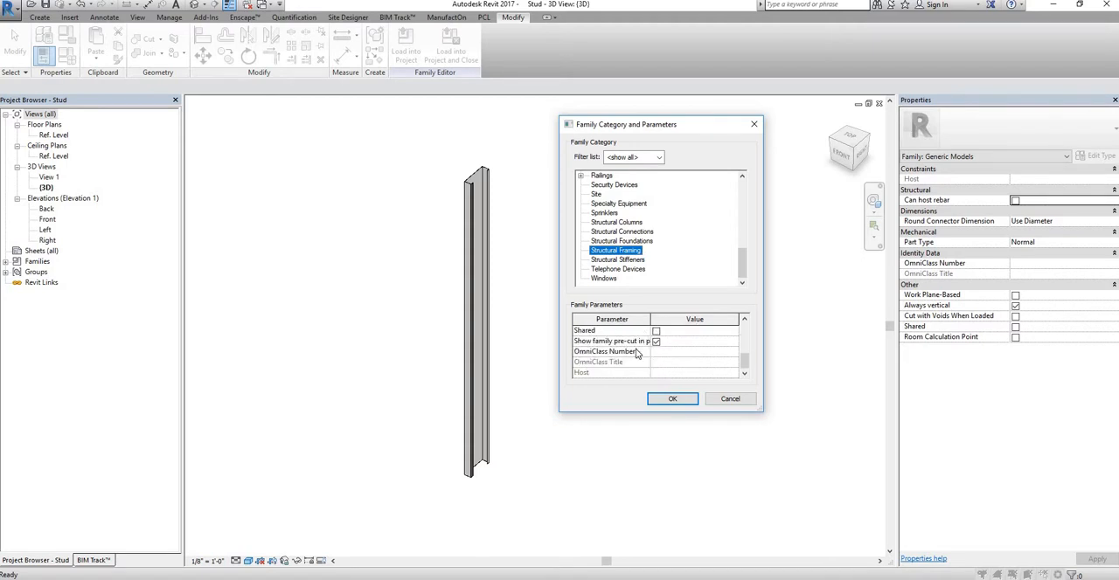
pyautogui.scroll(2, 638, 351)
pyautogui.scroll(-2, 637, 351)
pyautogui.scroll(2, 637, 351)
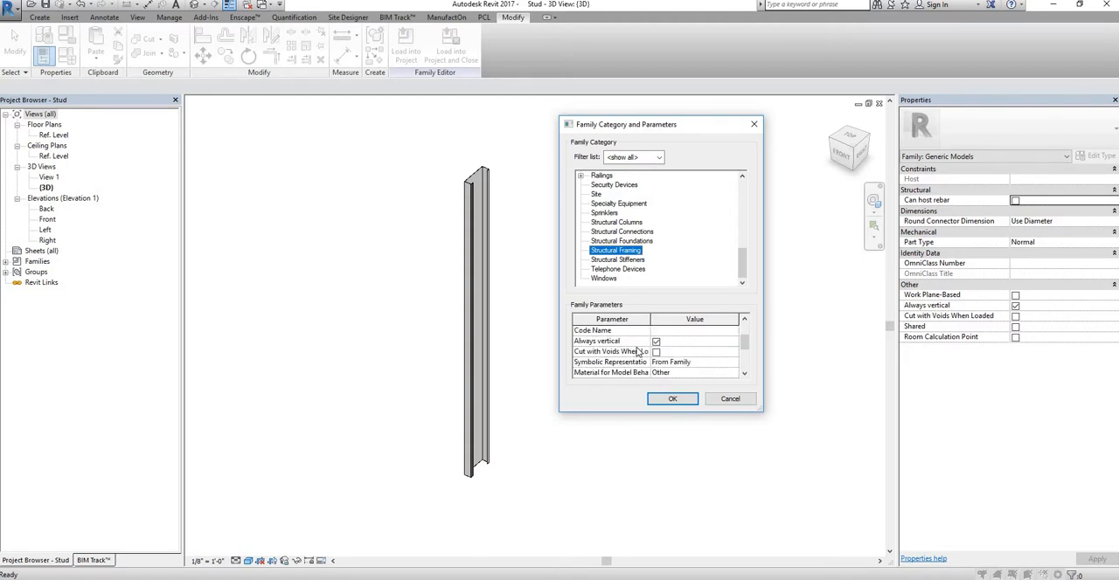
pyautogui.click(673, 399)
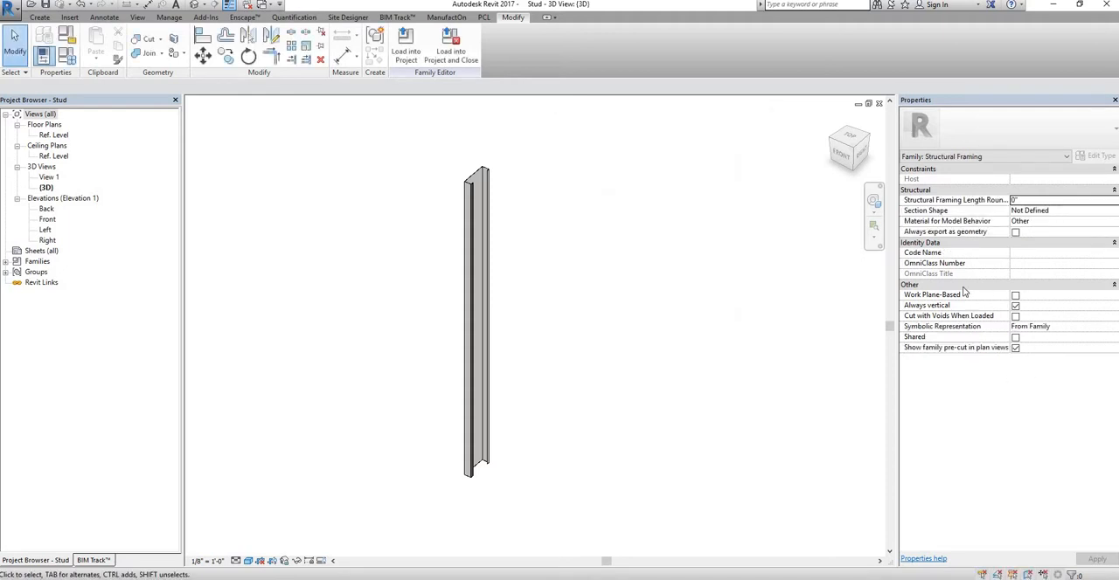
# Step: Turn off Always vertical and turn on Work Plane-Based for the stud family
pyautogui.click(1016, 306)
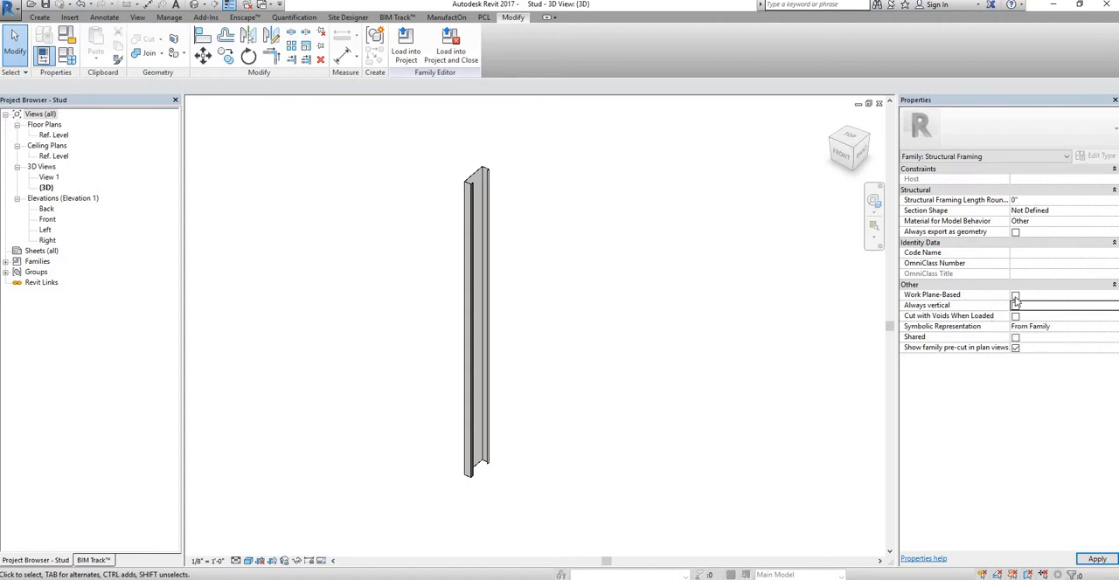
pyautogui.click(1015, 296)
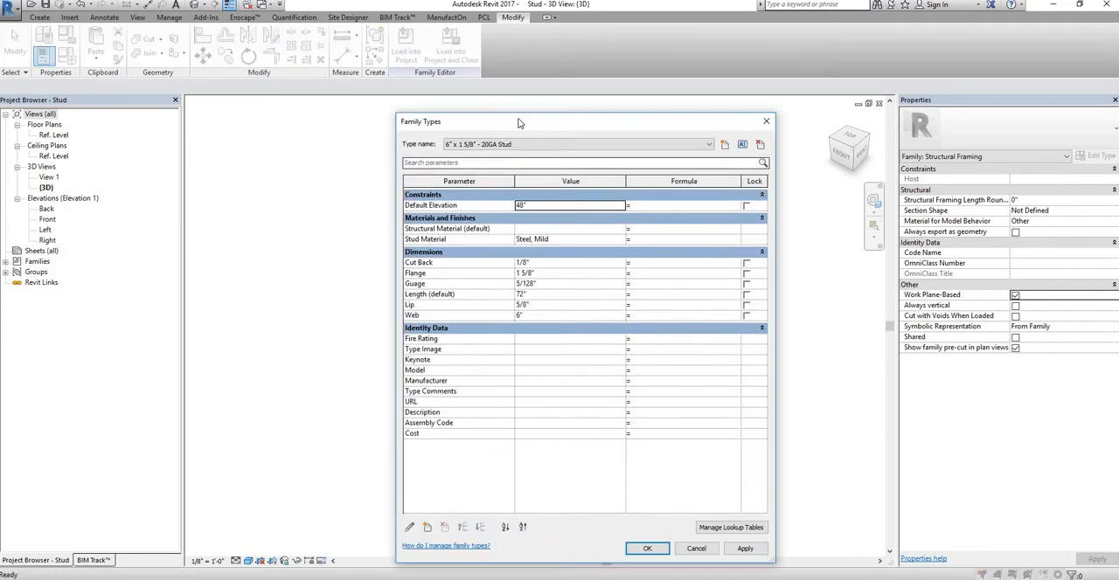
# Step: Start a new shared parameter for the stud family's types and open the shared parameter list for editing
pyautogui.moveTo(519, 119); pyautogui.dragTo(170, 98)
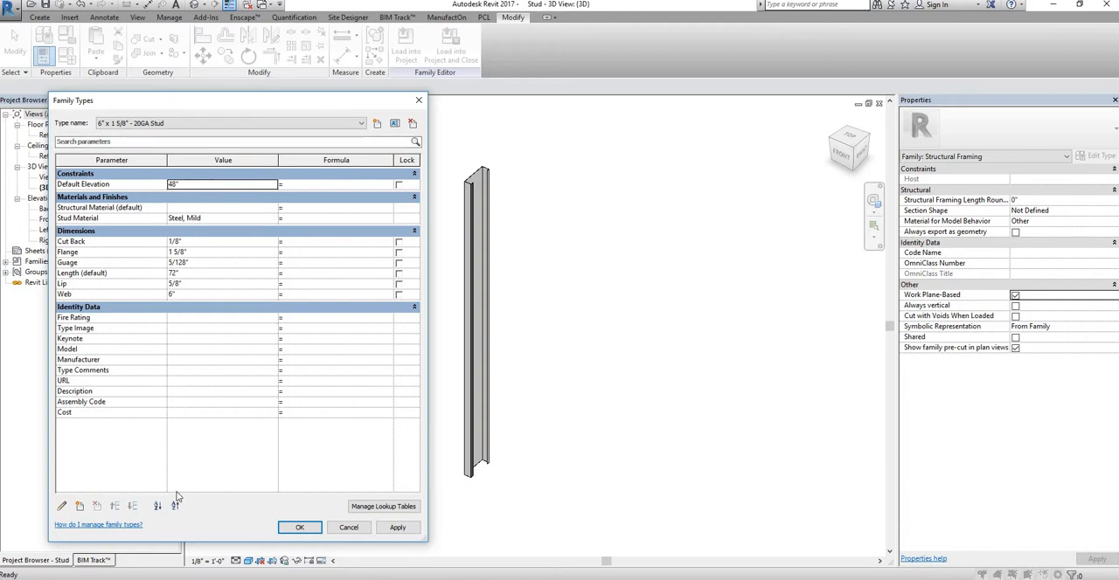
pyautogui.click(79, 506)
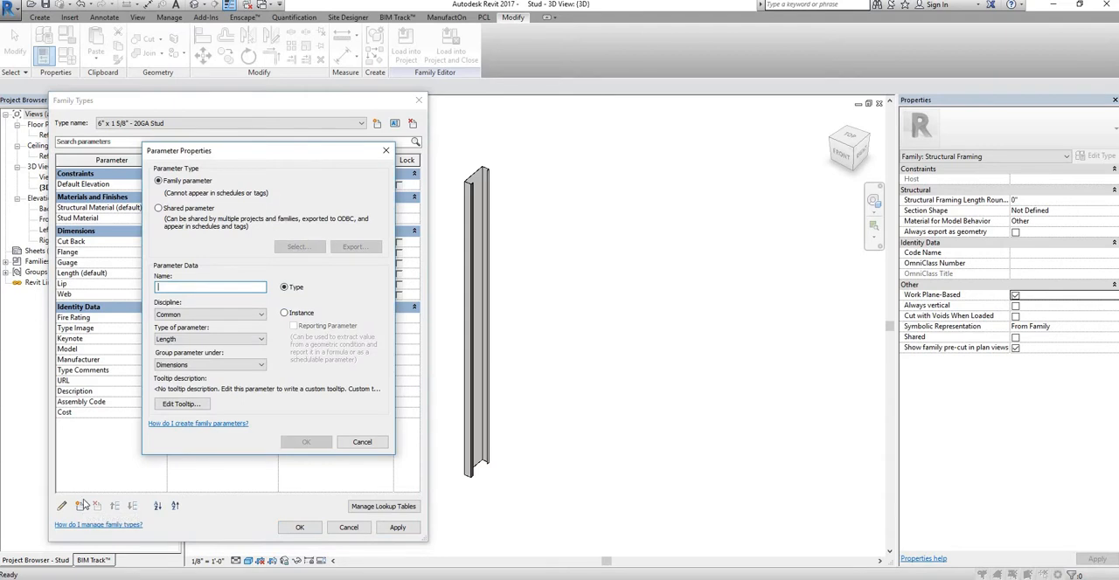
pyautogui.click(158, 209)
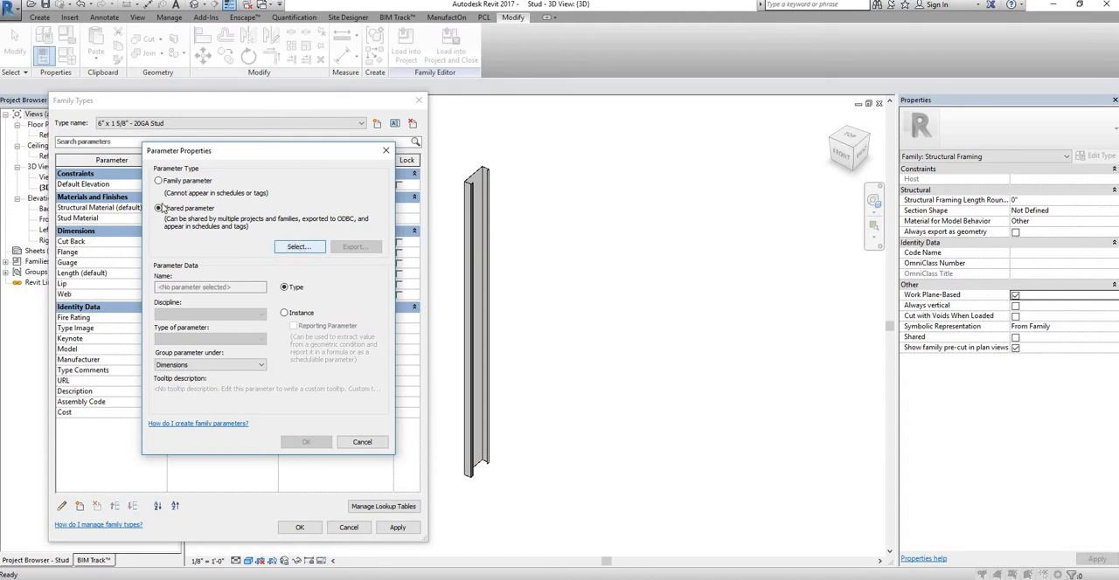
pyautogui.click(297, 248)
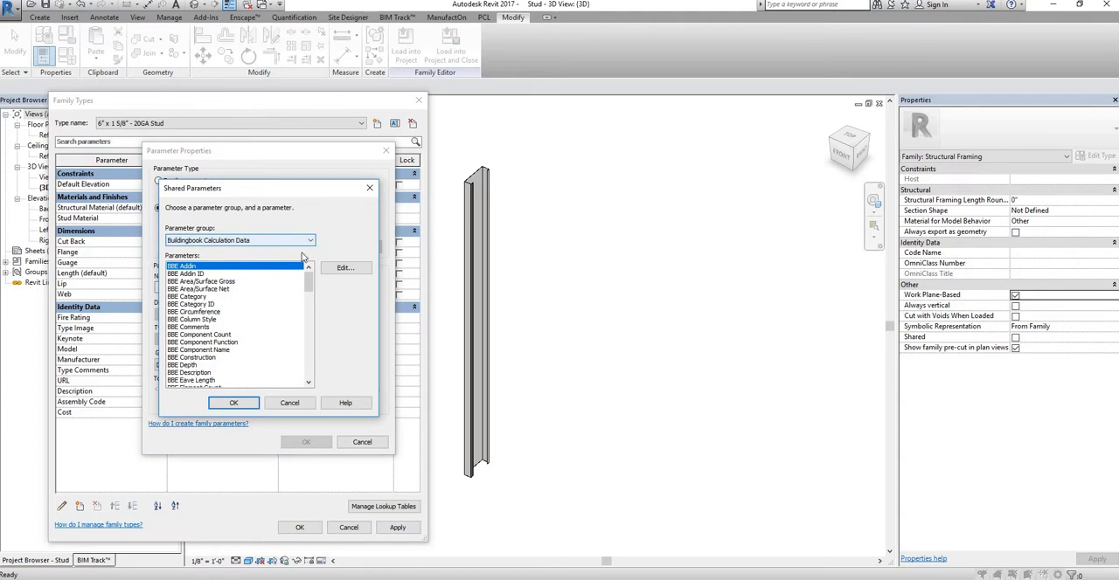
pyautogui.click(342, 269)
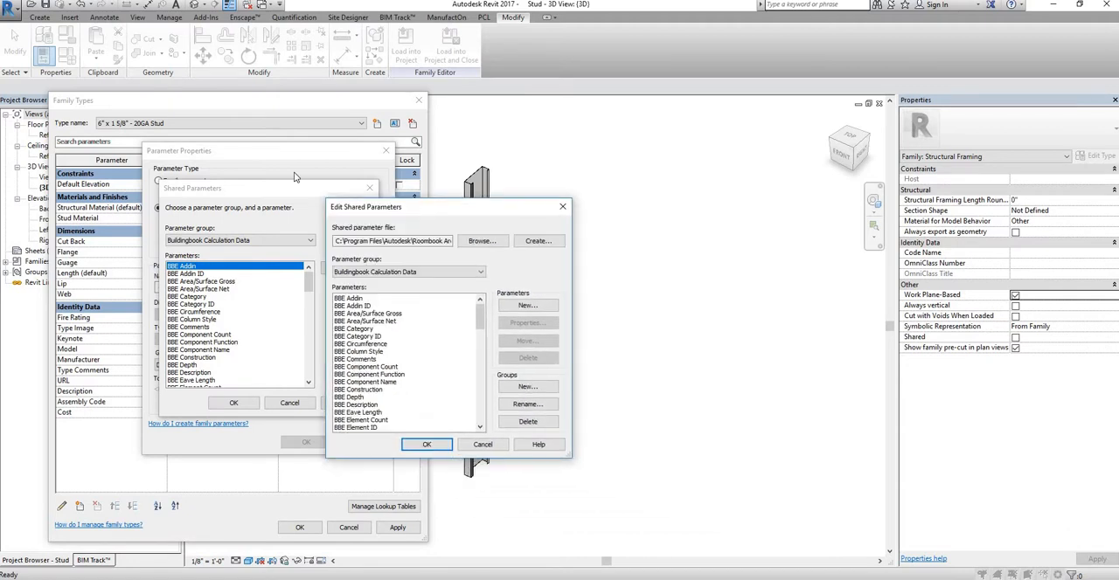
pyautogui.scroll(-10, 278, 327)
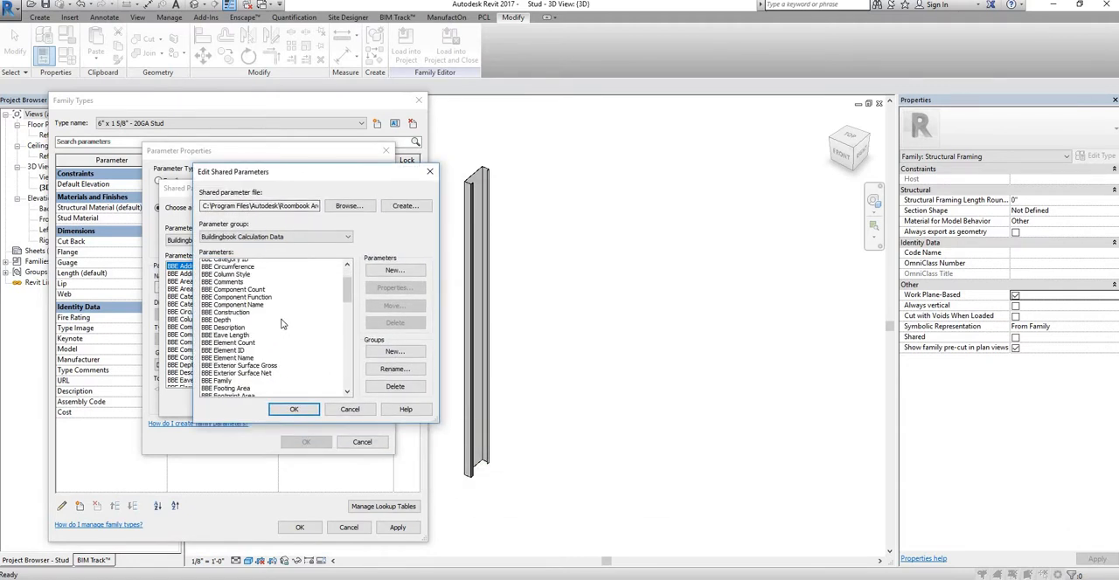
pyautogui.scroll(-8, 280, 331)
pyautogui.scroll(20, 283, 320)
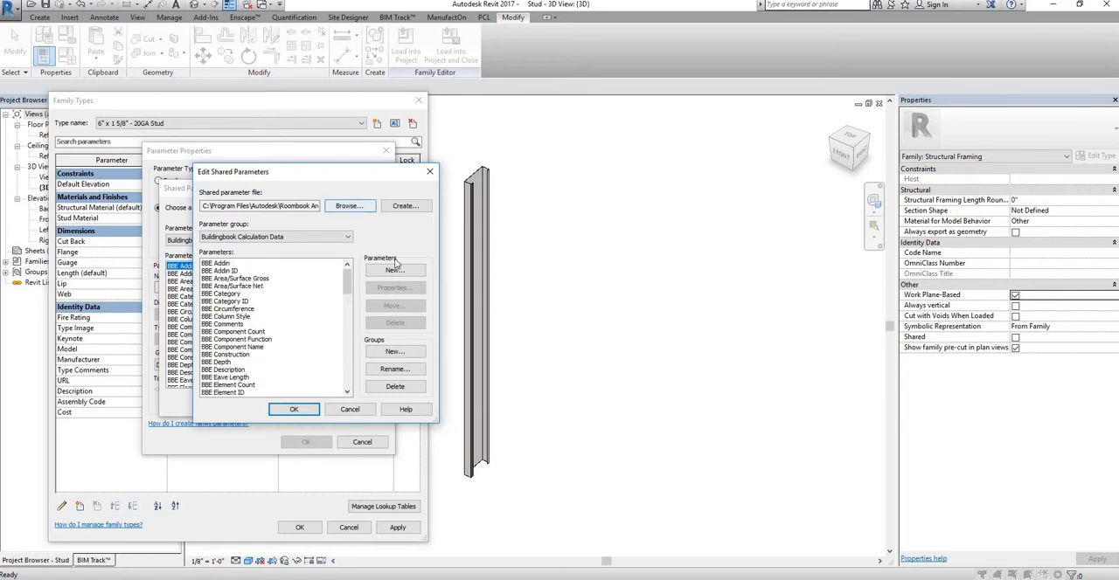
# Step: Create a shared parameter file named Steel Fabrication on the Desktop
pyautogui.click(405, 206)
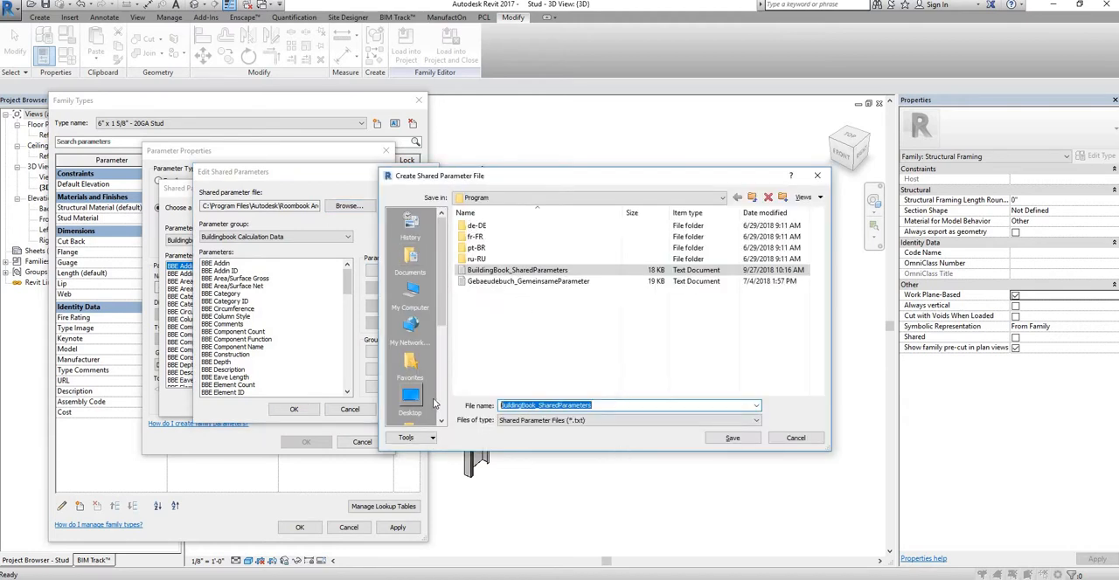
pyautogui.press('BackSpace')
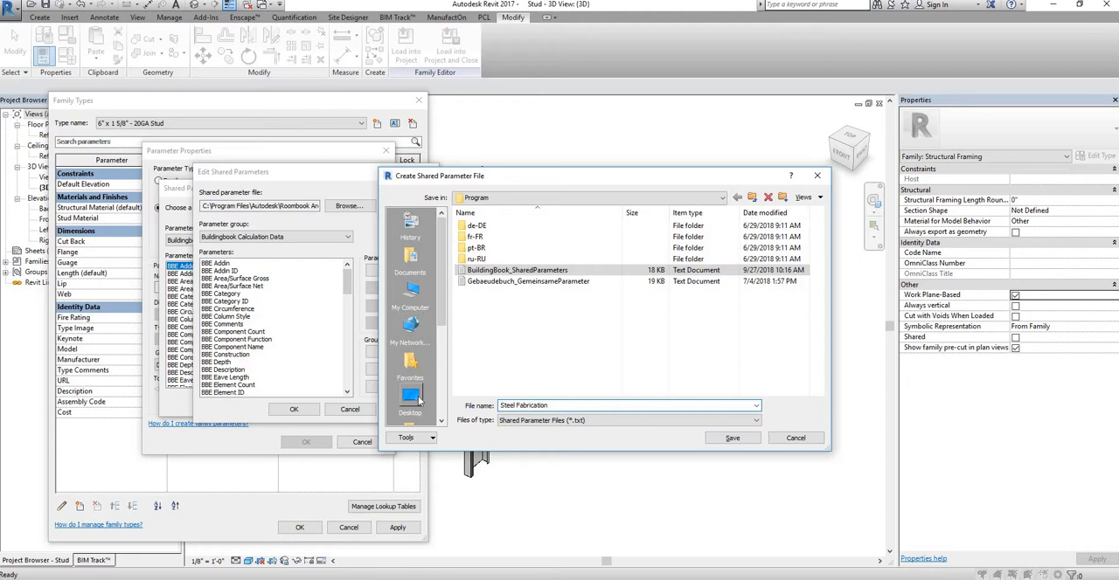
pyautogui.click(415, 294)
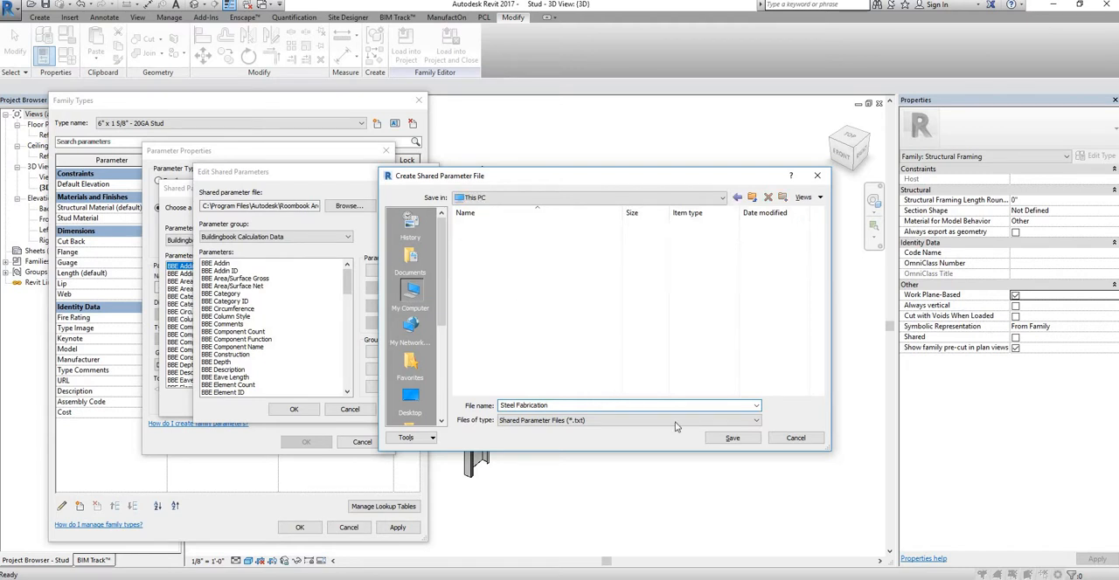
pyautogui.click(736, 439)
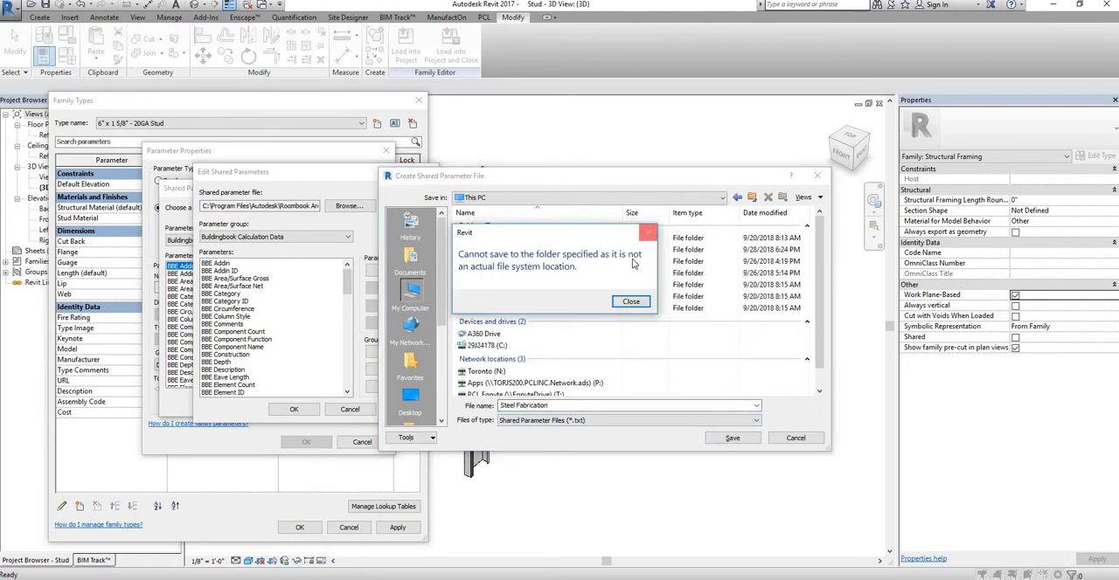
pyautogui.click(648, 232)
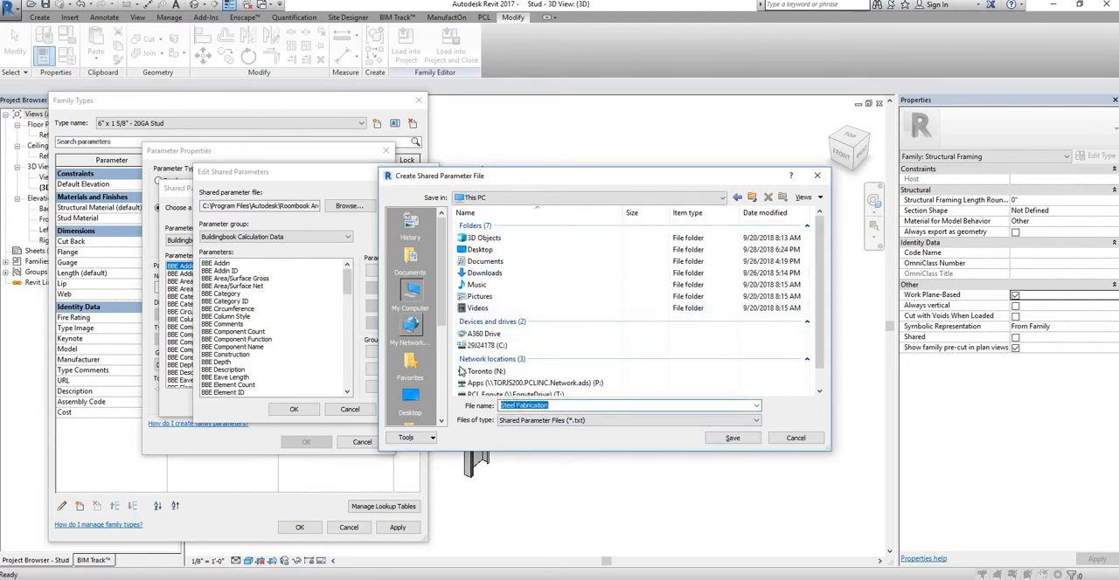
pyautogui.click(410, 398)
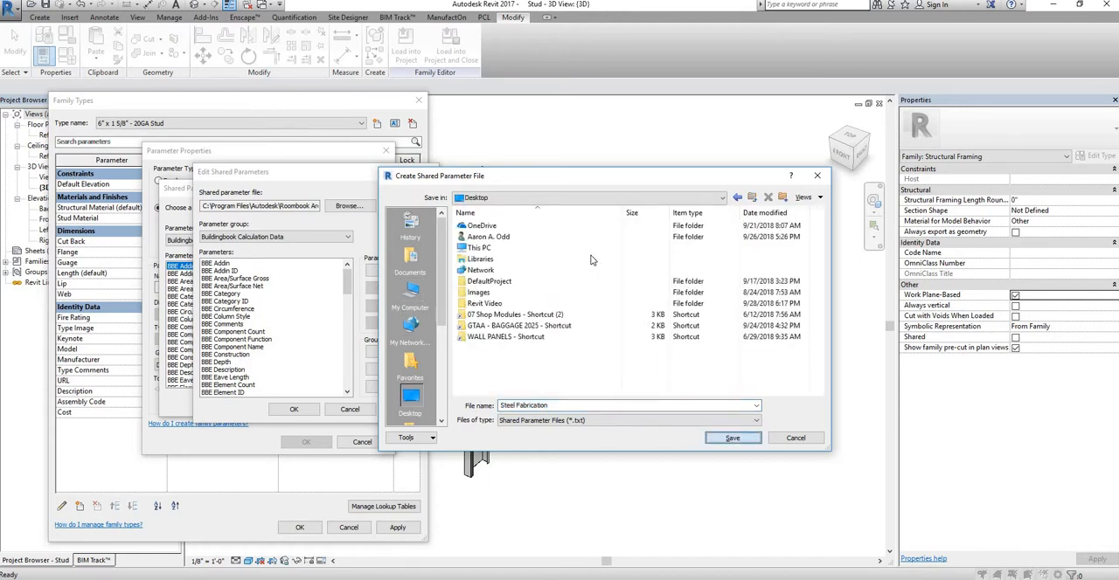
pyautogui.press('Return')
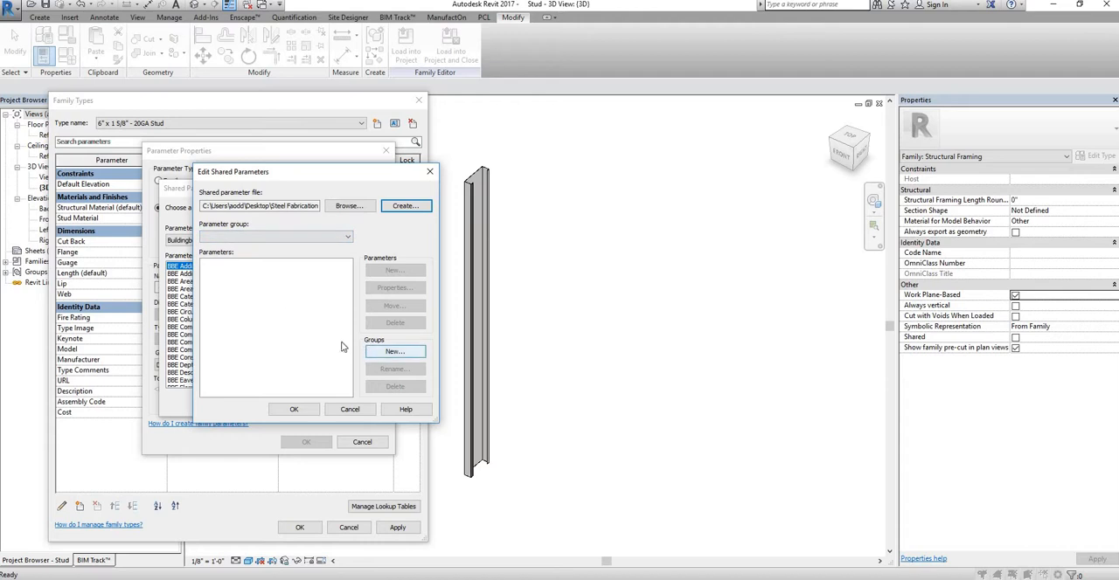
# Step: Add a parameter group named Steel to the Steel Fabrication shared parameter file
pyautogui.click(394, 352)
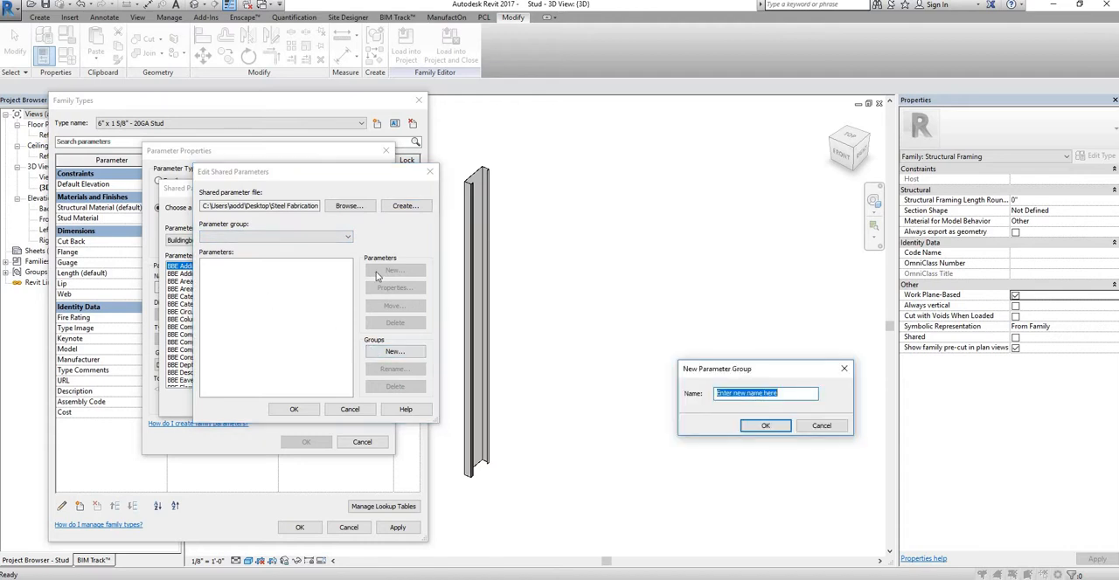
pyautogui.moveTo(735, 369); pyautogui.dragTo(275, 164)
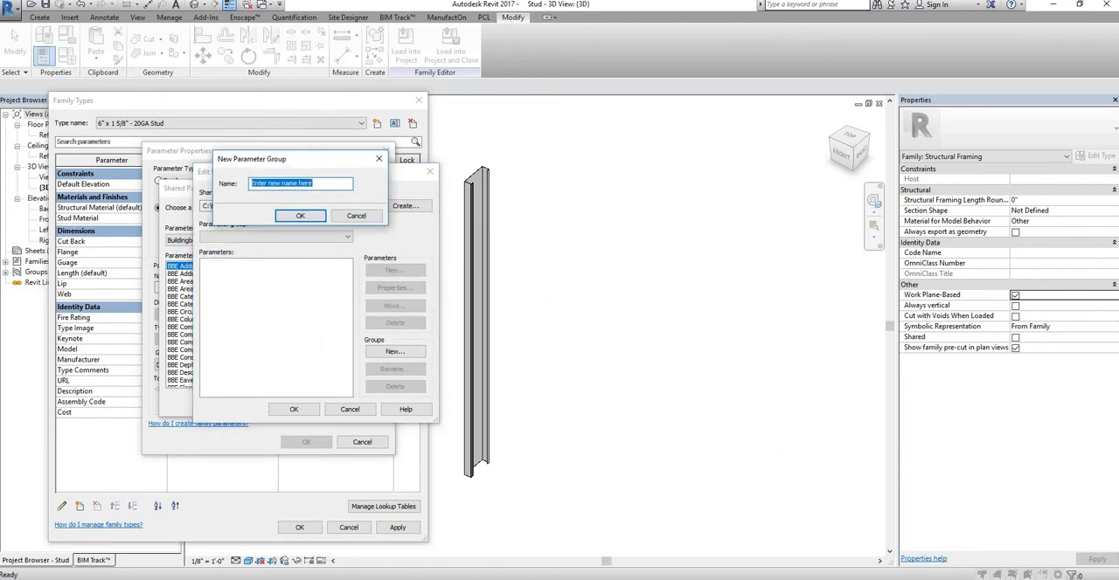
pyautogui.write('S')
pyautogui.press('BackSpace')
pyautogui.press('BackSpace')
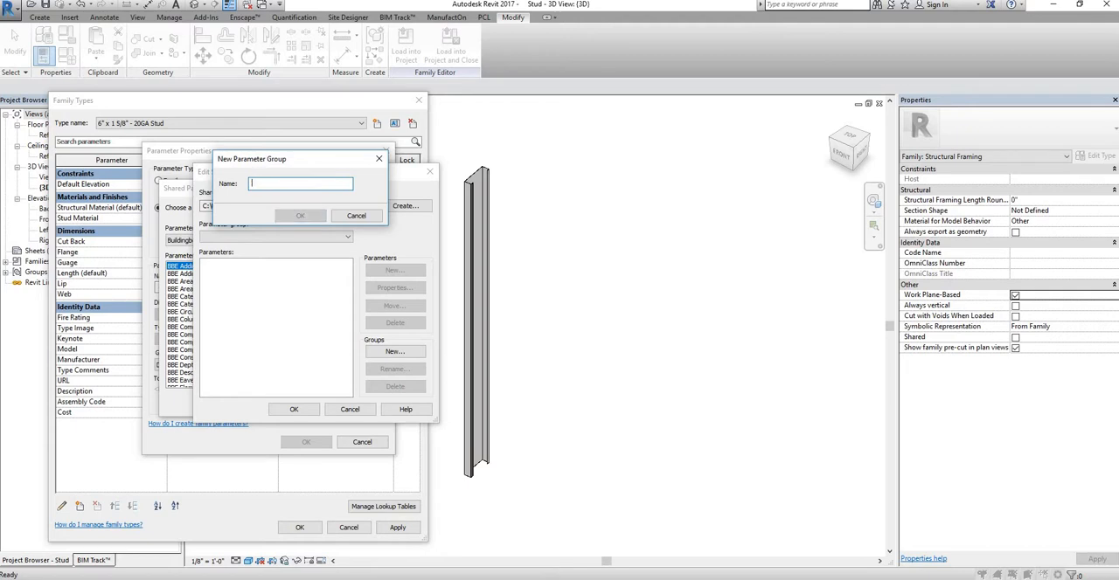
pyautogui.write('Stee')
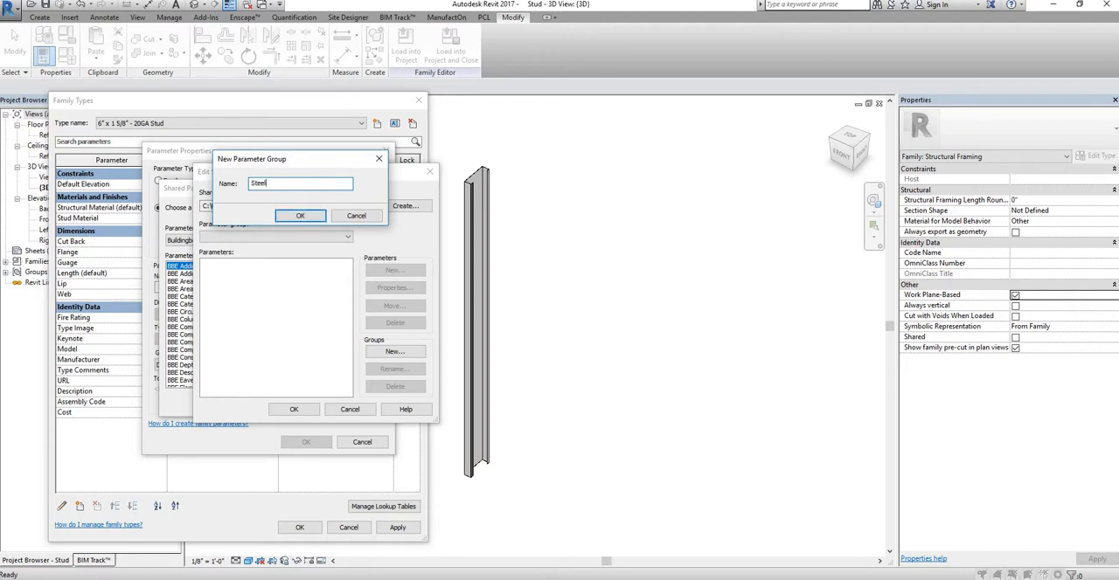
pyautogui.write('l')
pyautogui.click(300, 216)
# Step: Create a shared parameter named Cut Length in the Steel group, with discipline Common and type Length
pyautogui.click(395, 271)
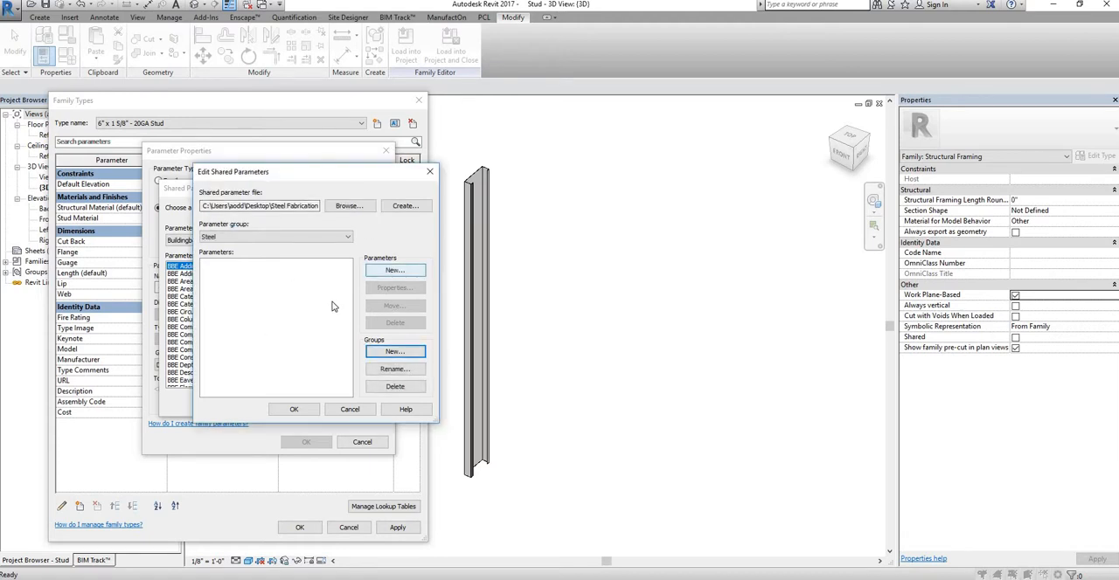
pyautogui.moveTo(810, 323); pyautogui.dragTo(500, 180)
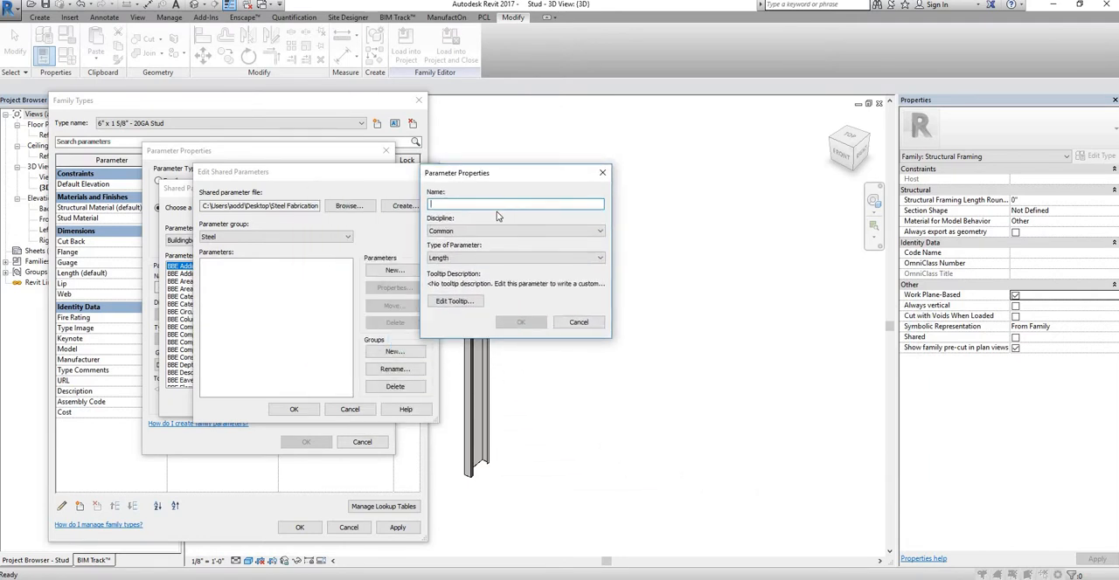
pyautogui.write('Cut Length')
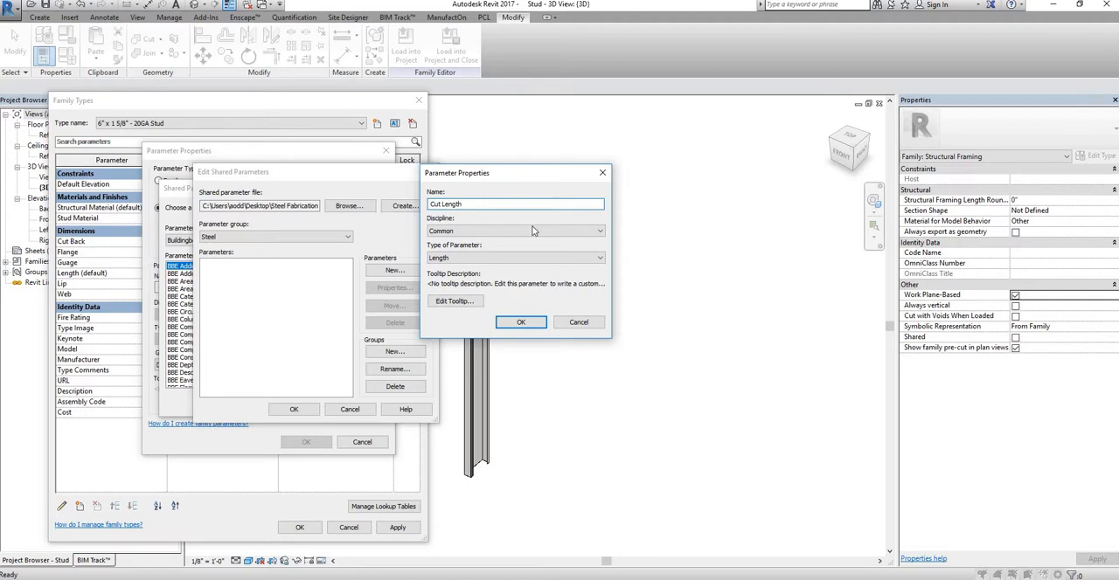
pyautogui.click(461, 260)
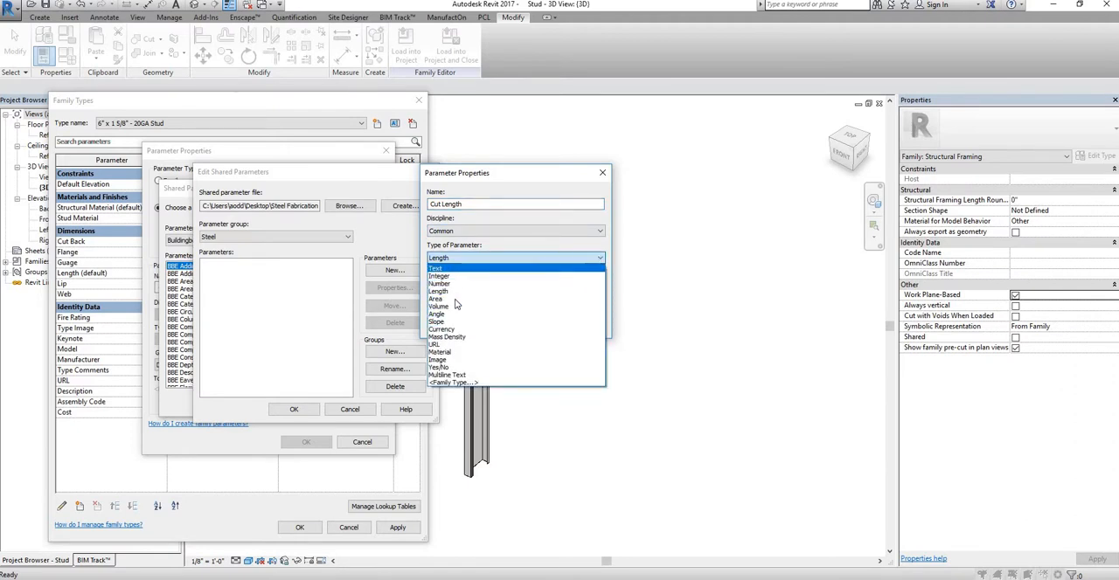
pyautogui.click(429, 241)
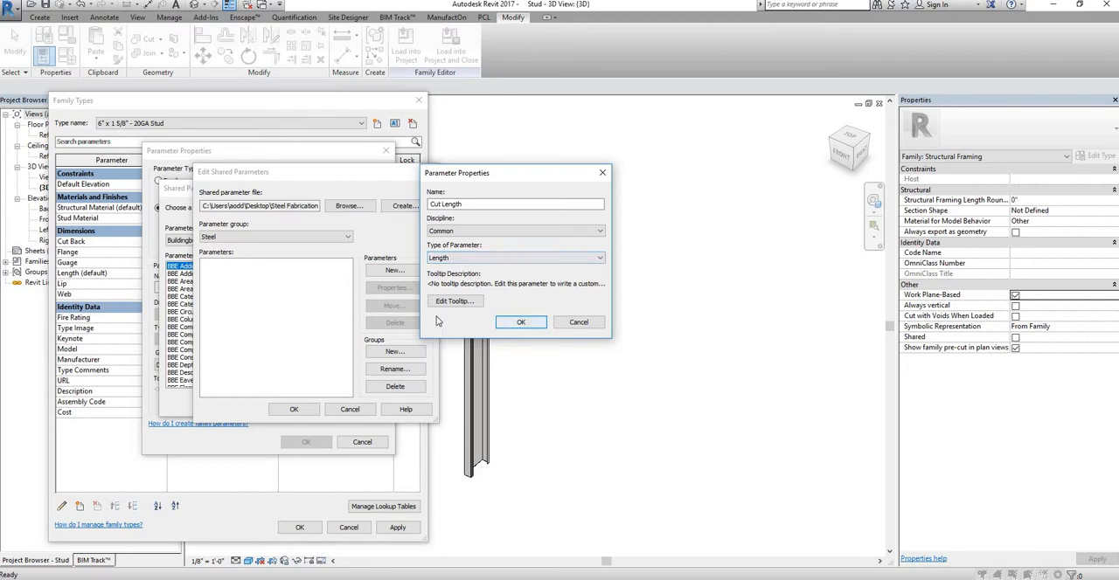
pyautogui.click(521, 322)
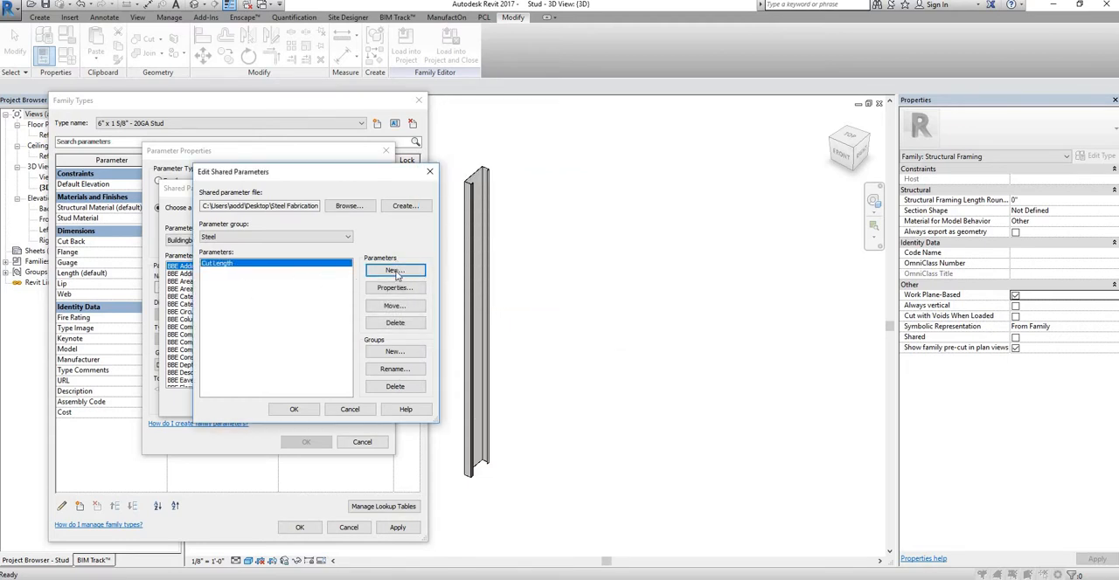
# Step: Create a shared parameter named Part Name in the Steel group, with discipline Common and type Text
pyautogui.moveTo(525, 167); pyautogui.dragTo(569, 173)
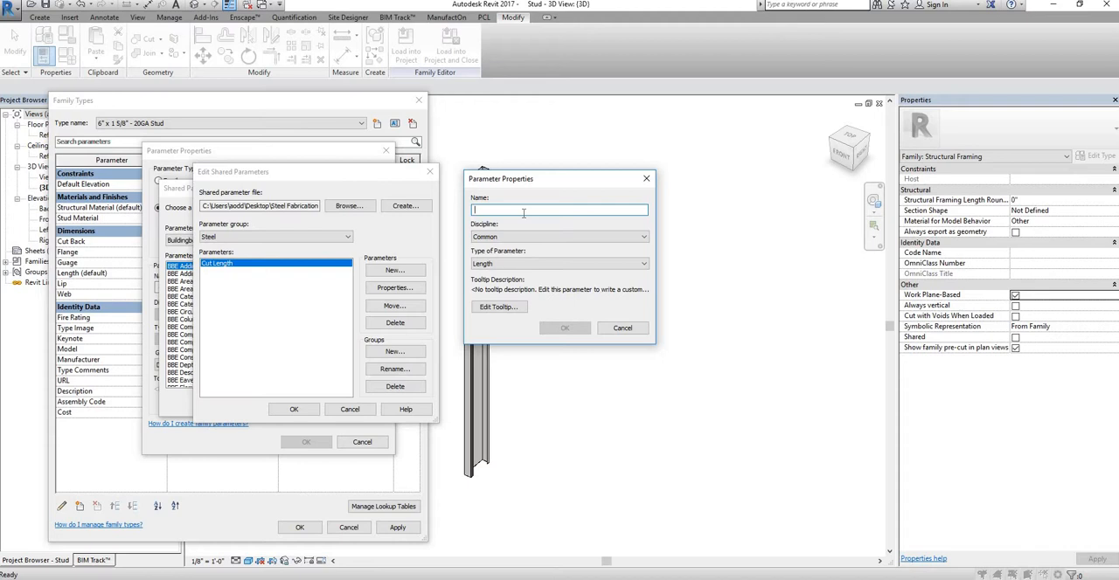
pyautogui.write('Part Name')
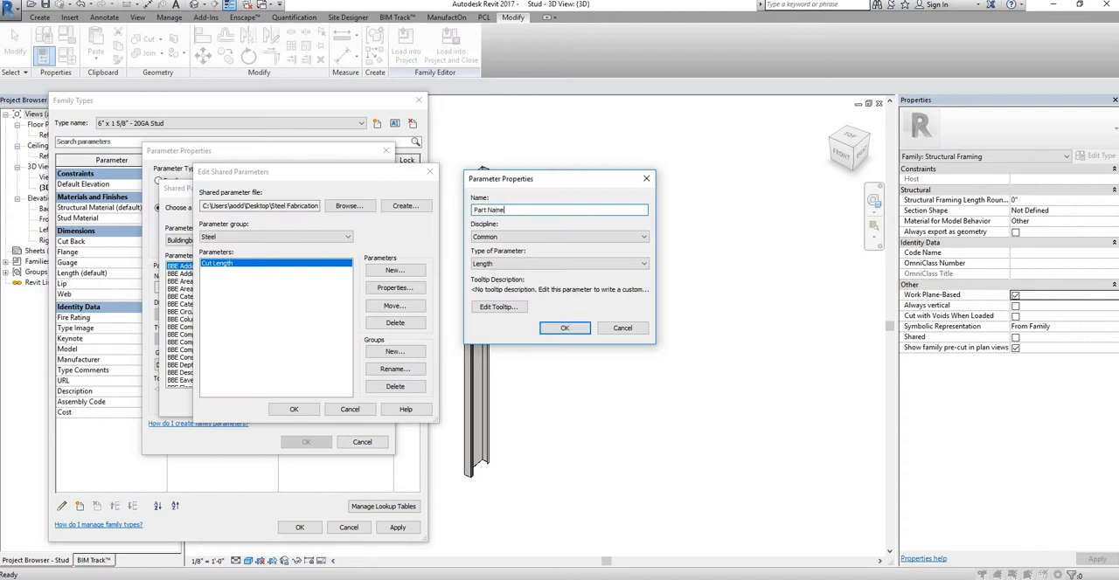
pyautogui.click(568, 264)
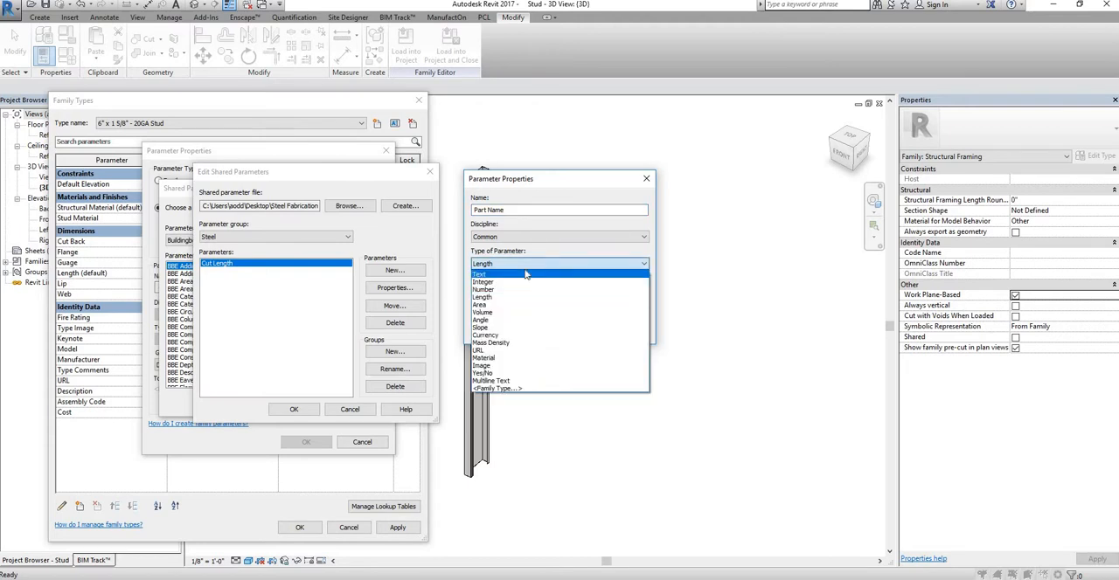
pyautogui.click(534, 275)
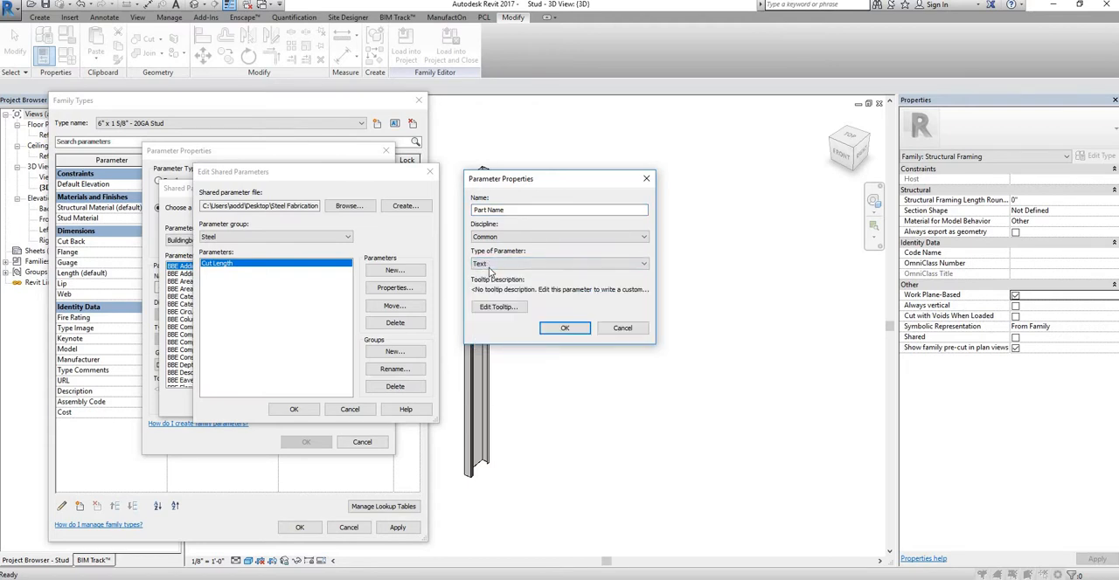
pyautogui.click(565, 327)
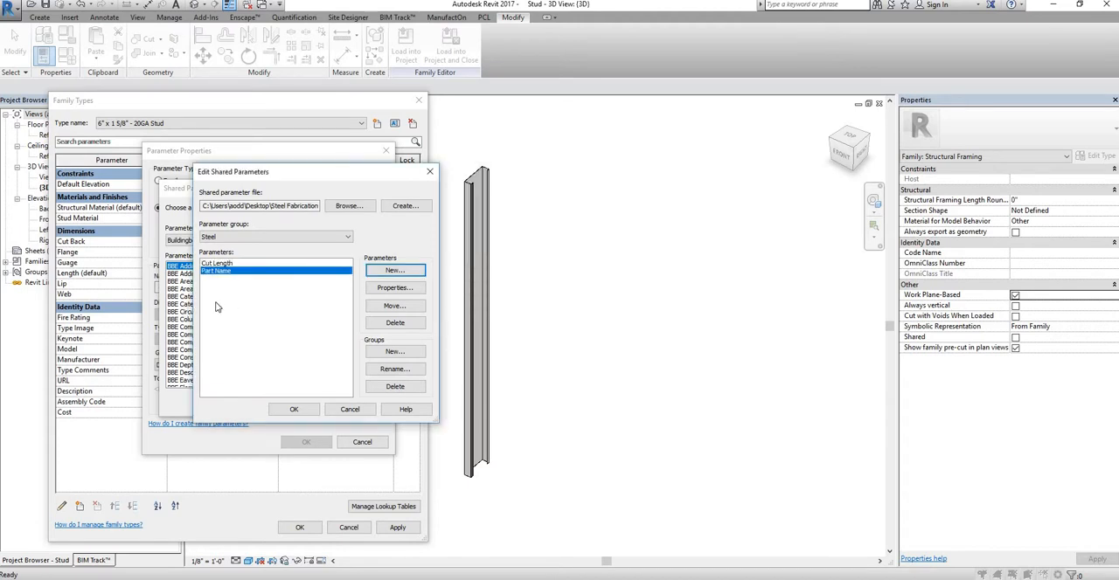
pyautogui.click(297, 410)
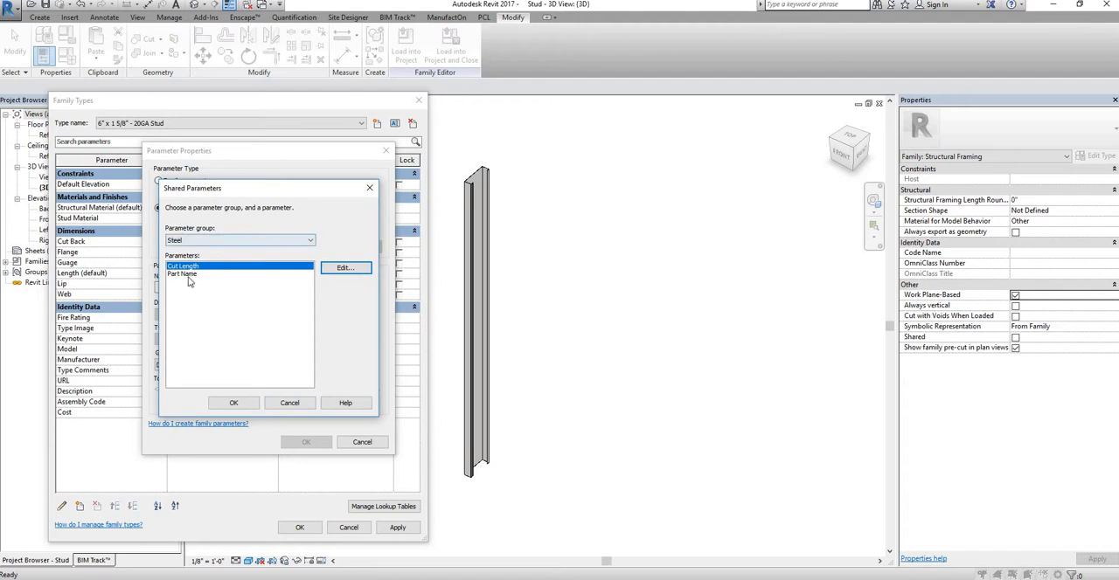
# Step: Add the shared Cut Length parameter to the family as an instance reporting parameter grouped under Dimensions
pyautogui.click(234, 403)
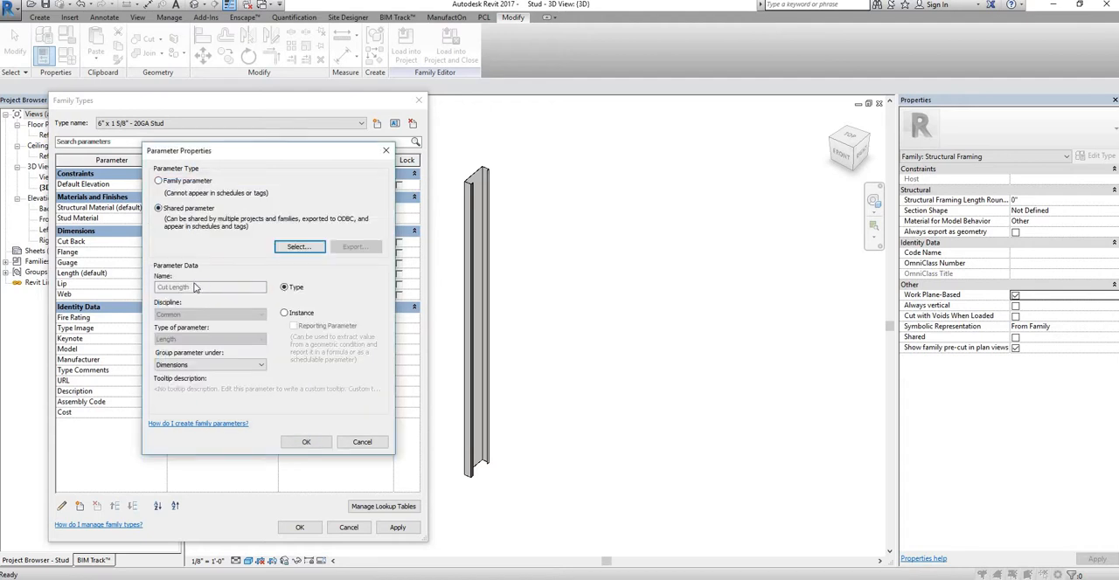
pyautogui.click(285, 313)
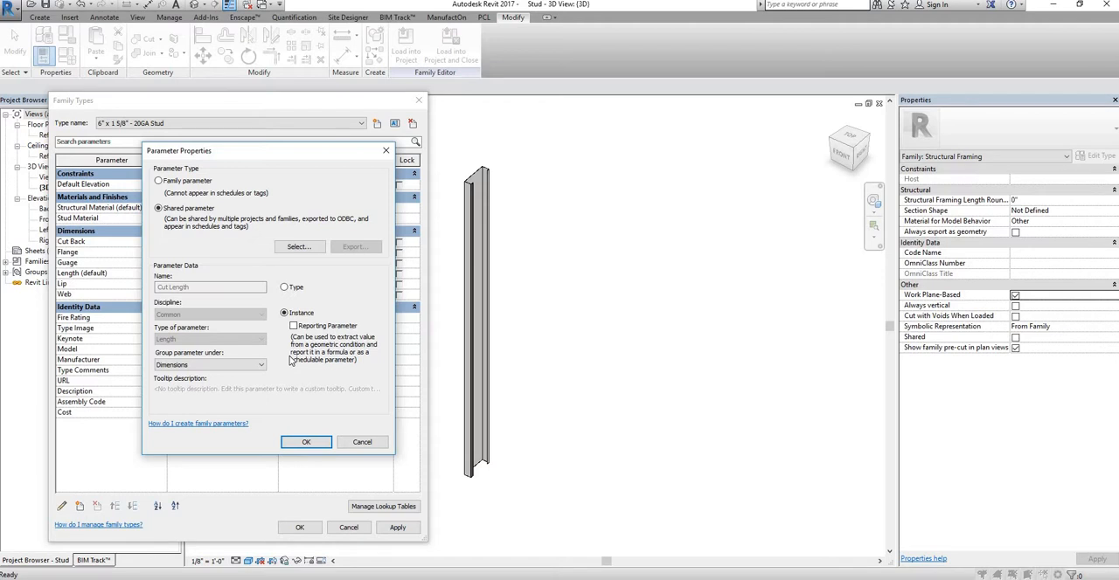
pyautogui.click(293, 327)
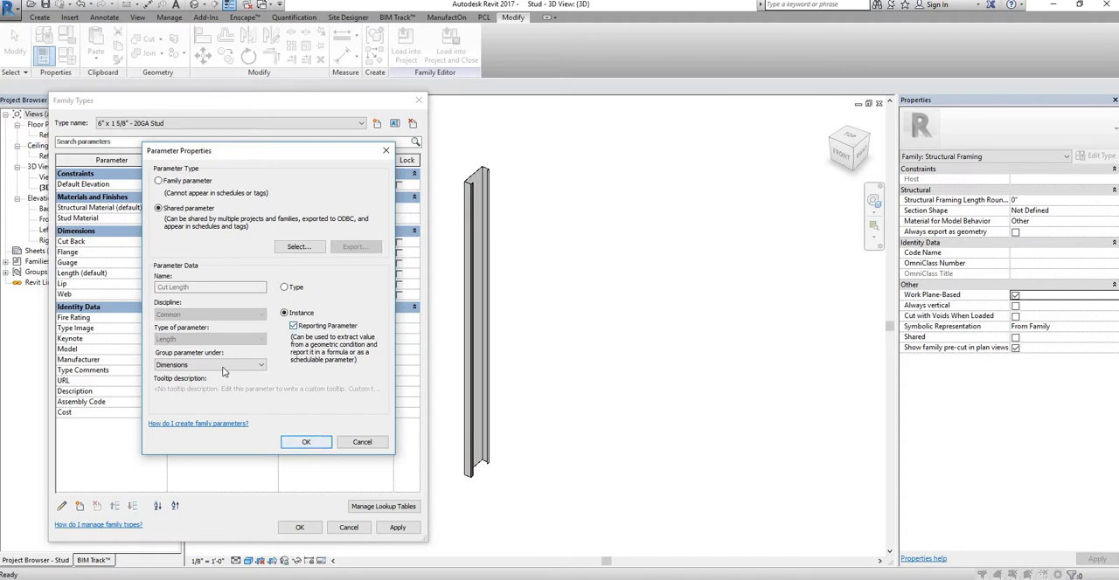
pyautogui.click(306, 441)
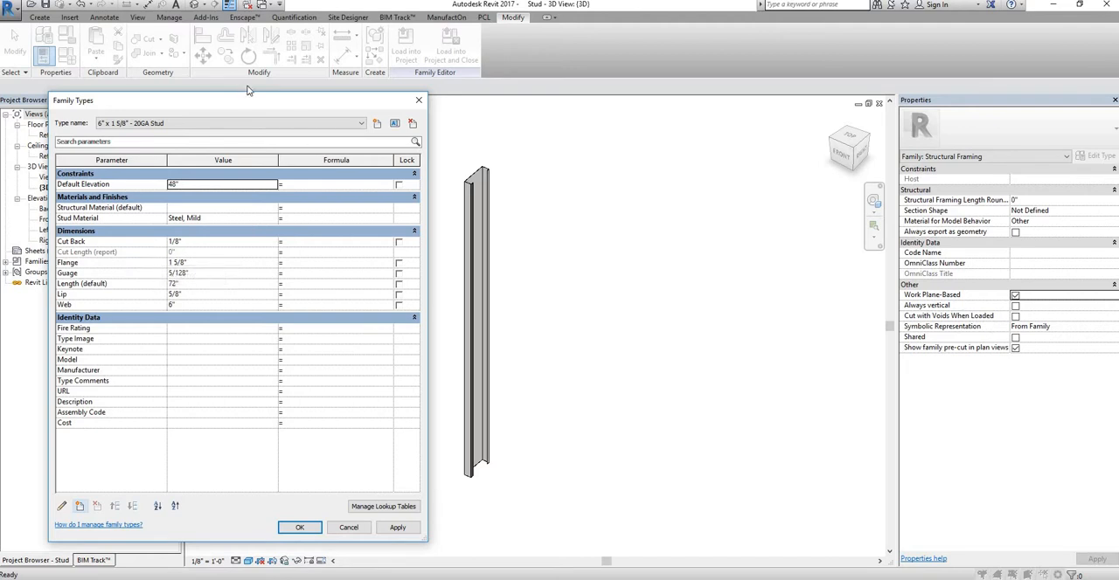
# Step: Add the shared Part Name parameter to the family as a type parameter grouped under Identity Data
pyautogui.moveTo(270, 108); pyautogui.dragTo(250, 117)
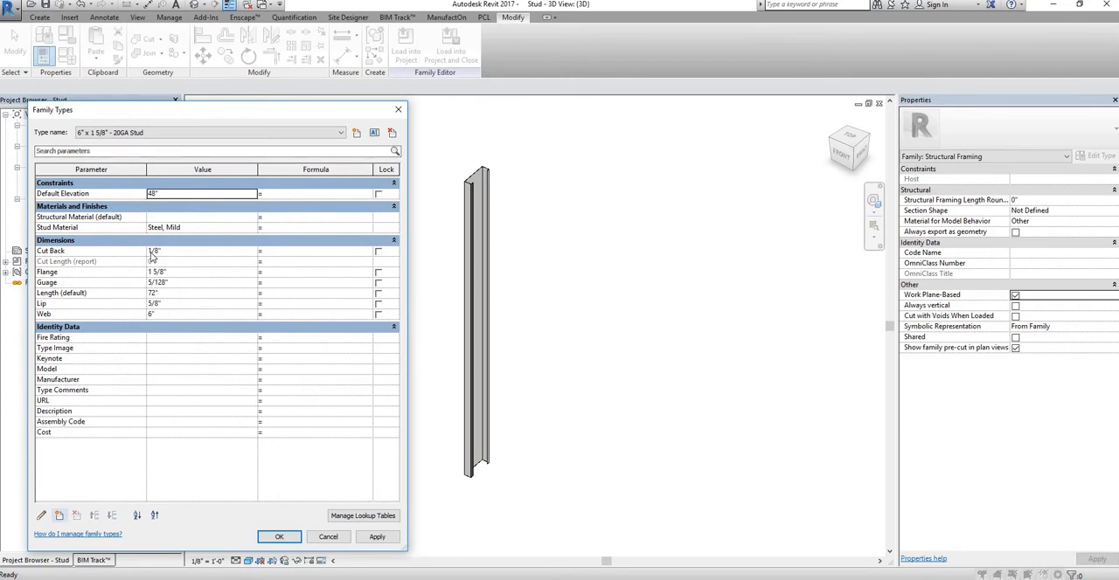
pyautogui.click(59, 515)
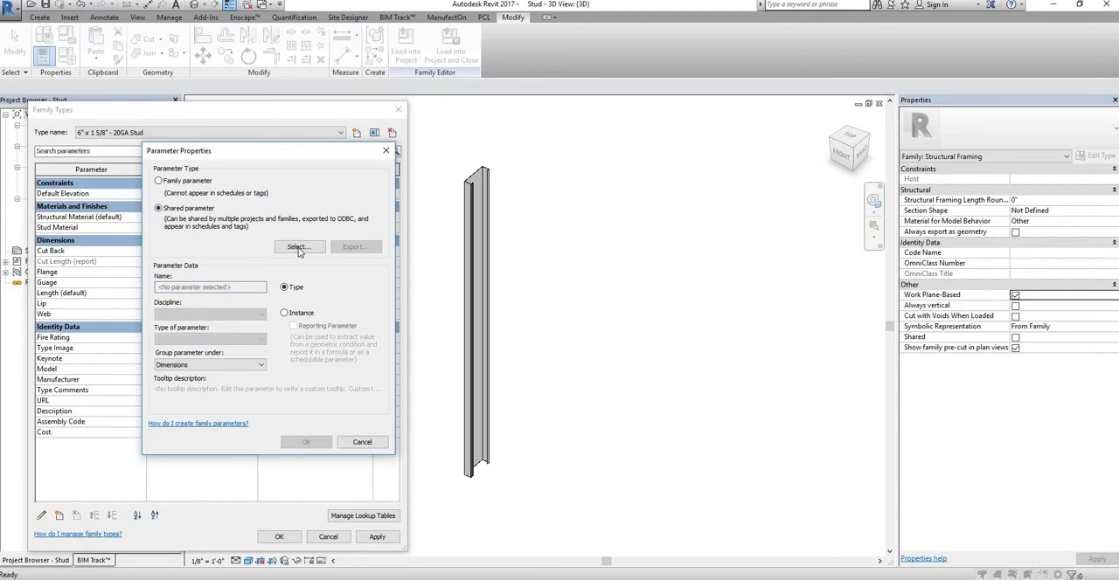
pyautogui.click(298, 248)
pyautogui.click(187, 274)
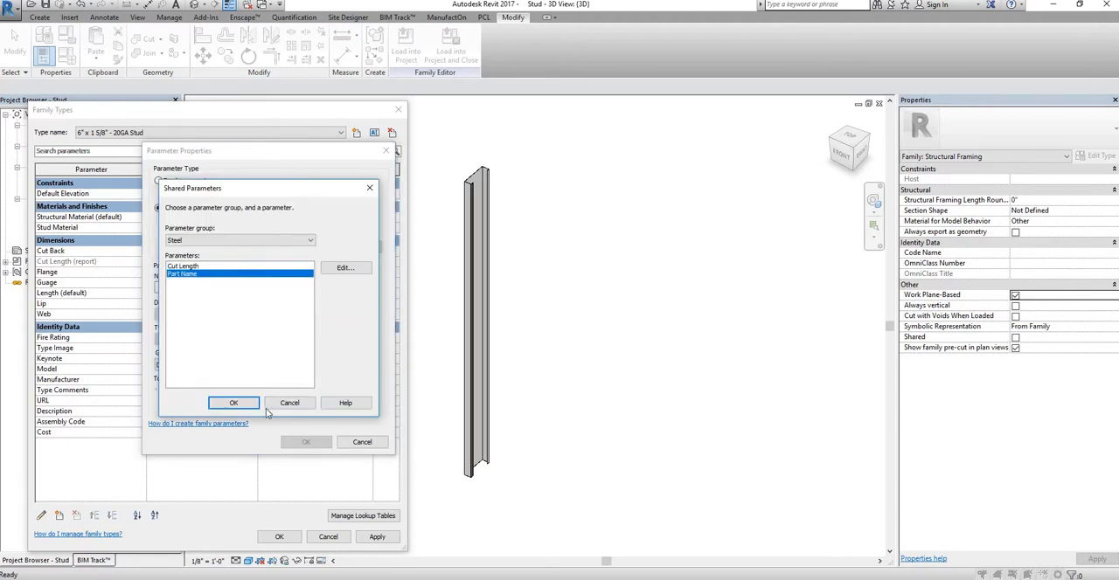
pyautogui.click(233, 403)
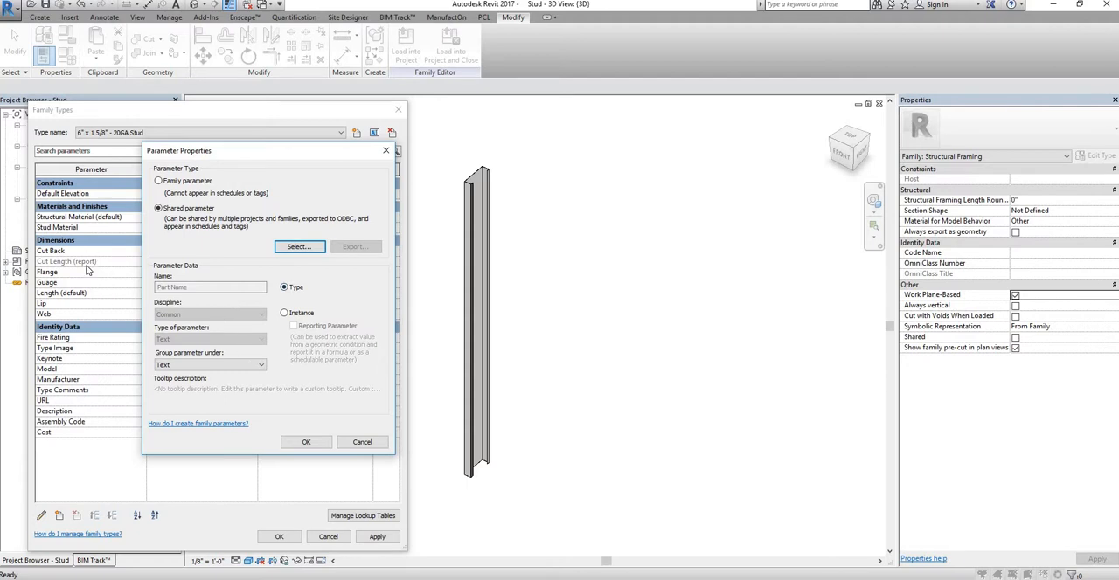
pyautogui.click(259, 365)
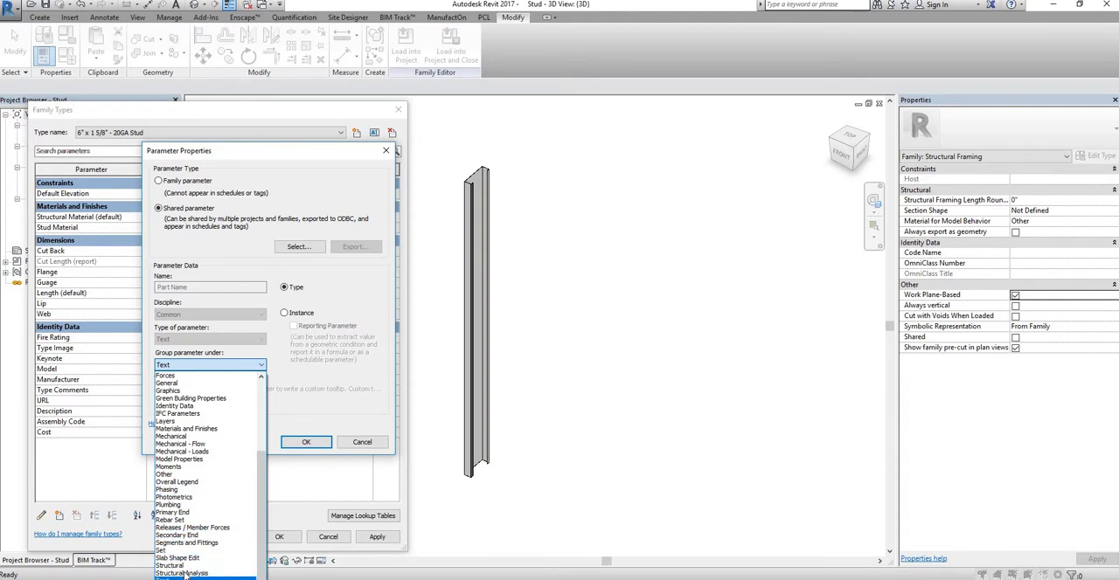
pyautogui.moveTo(264, 559); pyautogui.dragTo(264, 530)
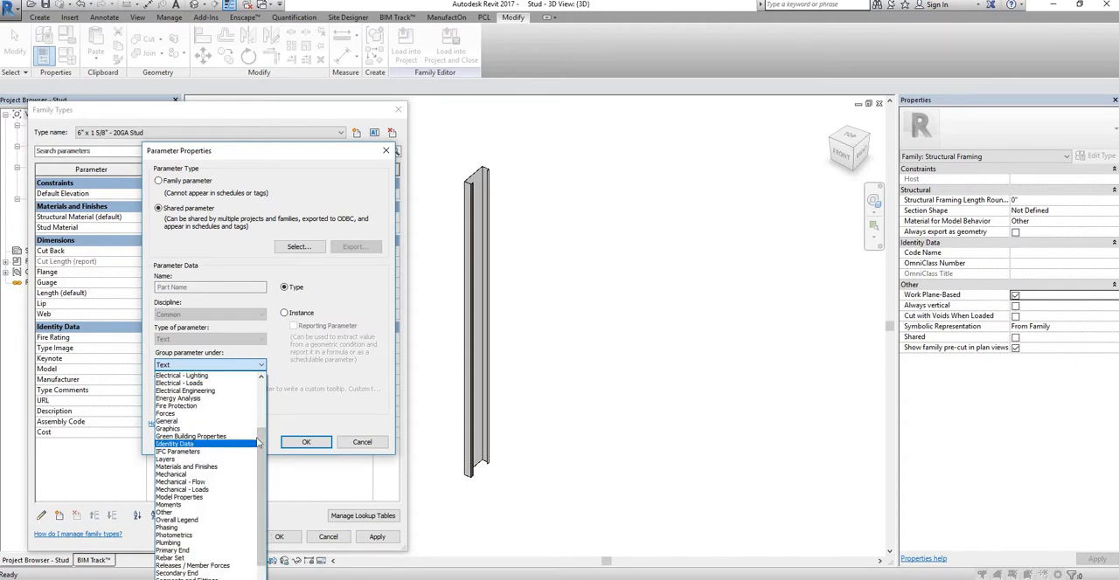
pyautogui.click(192, 445)
pyautogui.click(306, 442)
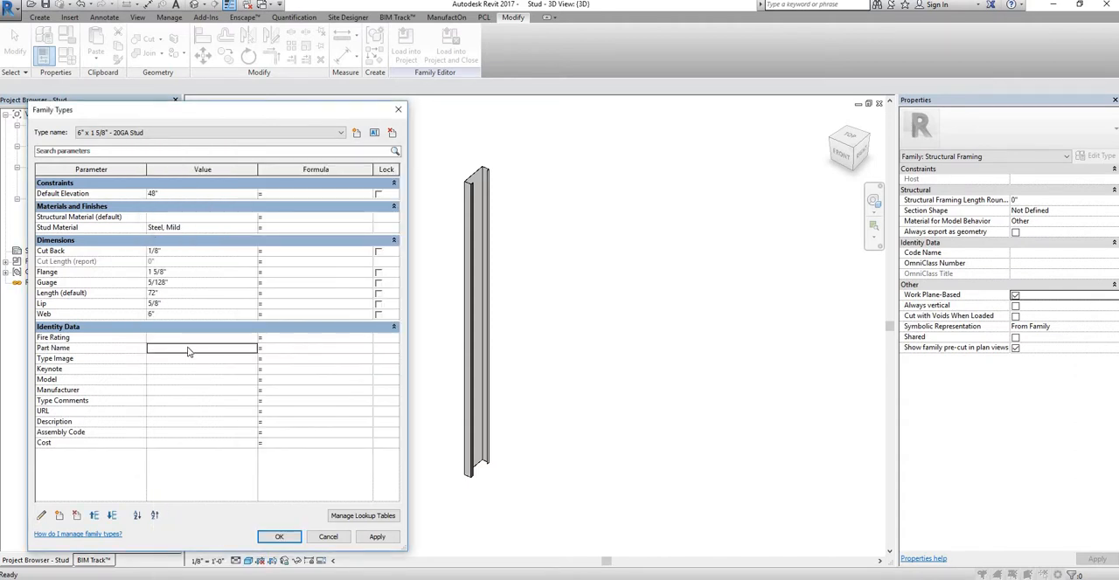
# Step: For the 6" x 1 5/8" - 20GA Stud type, set Part Name to 6" x 1 5/8" -20GA Stud and Description to Steel Stud
pyautogui.click(188, 349)
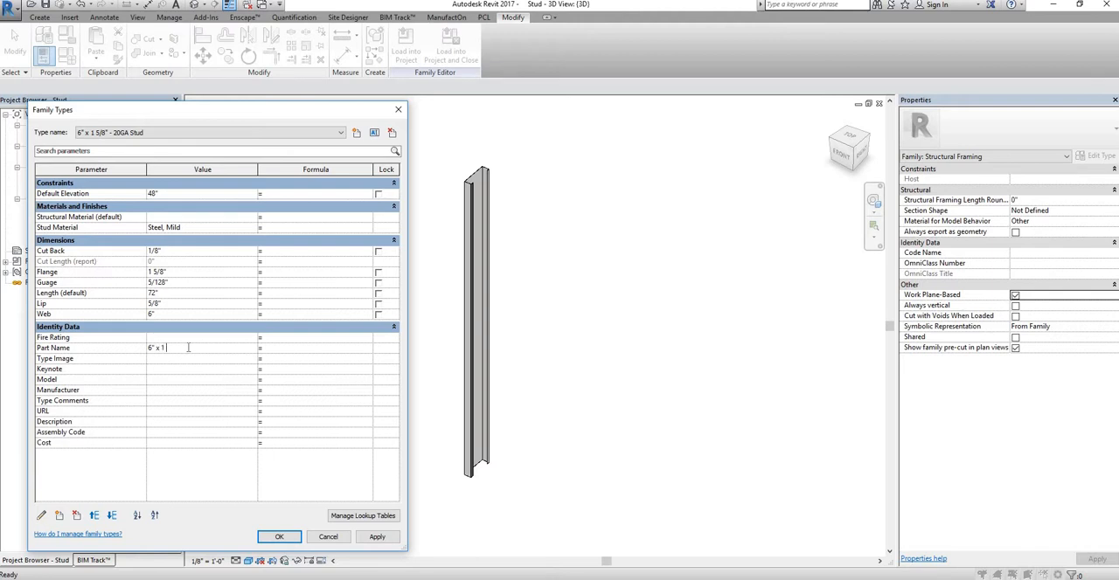
pyautogui.write('8')
pyautogui.write('d')
pyautogui.click(182, 420)
pyautogui.write('Steel Stud')
pyautogui.click(226, 391)
pyautogui.click(281, 538)
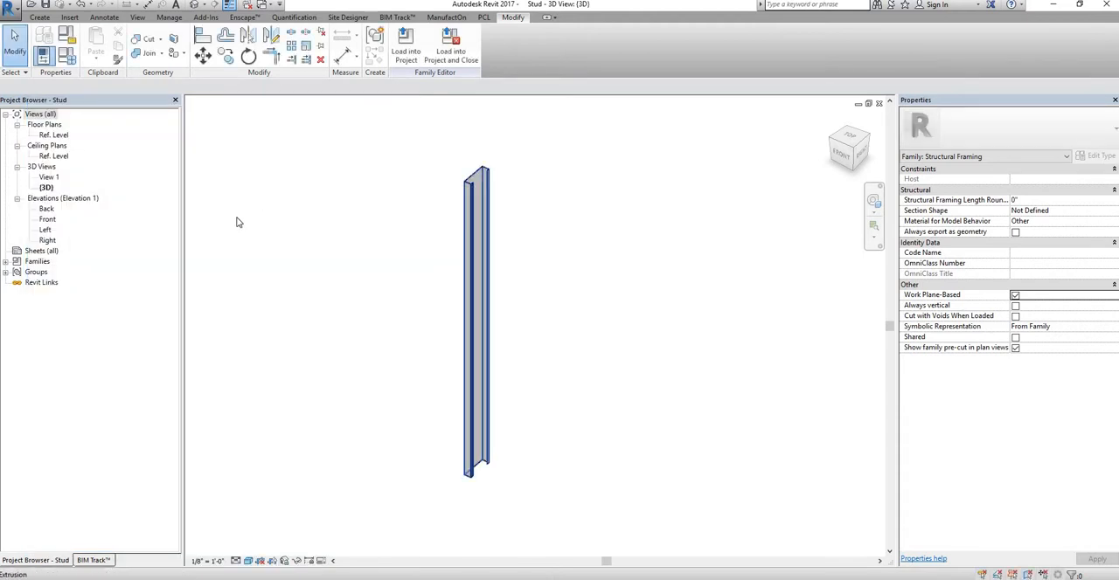
# Step: In the Front elevation, place an aligned dimension between the stud's lower and upper cut-back reference planes, outside the Length dimension
pyautogui.doubleClick(48, 219)
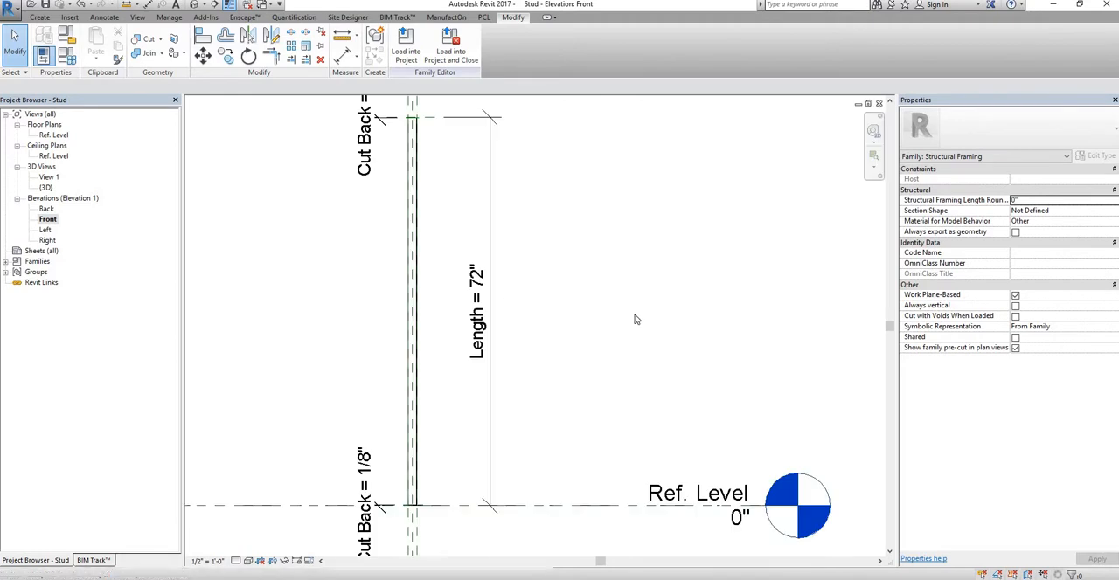
pyautogui.click(148, 5)
pyautogui.scroll(8, 420, 488)
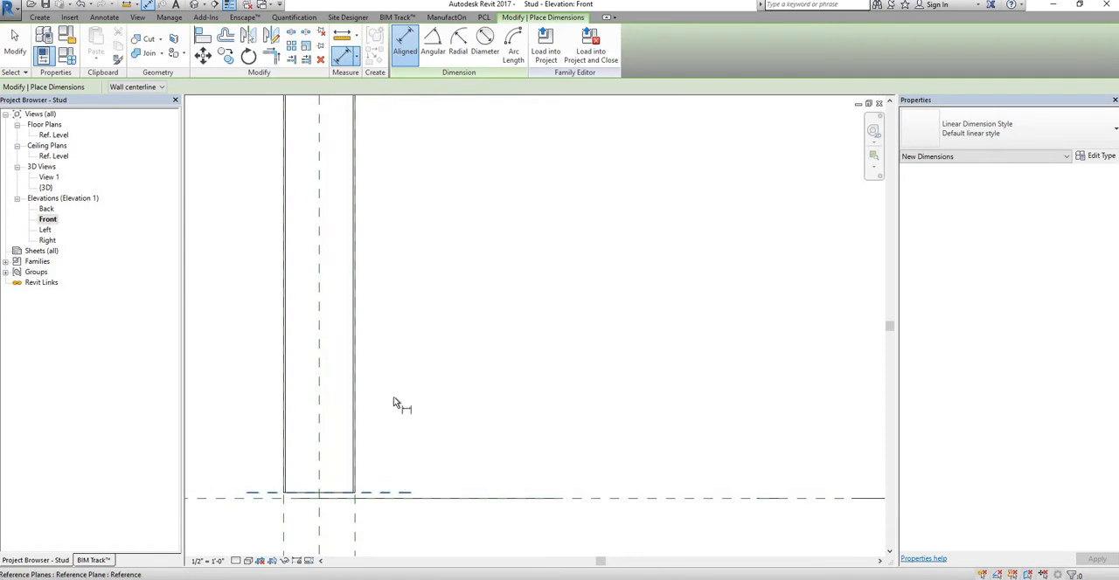
pyautogui.scroll(-3, 399, 405)
pyautogui.moveTo(451, 411); pyautogui.dragTo(289, 253, button='middle')
pyautogui.click(290, 251)
pyautogui.scroll(-10, 389, 315)
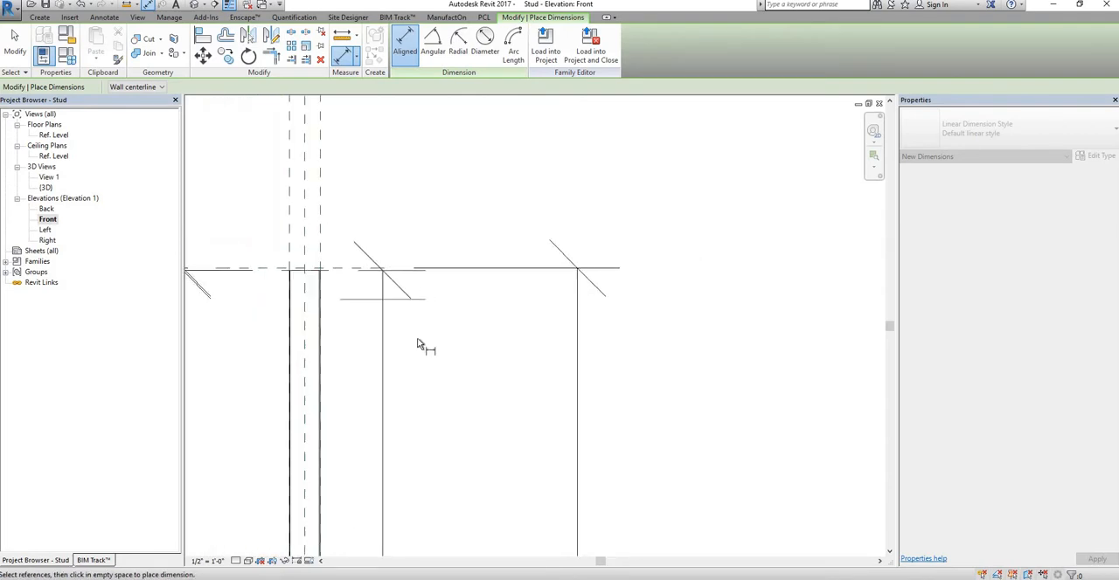
pyautogui.moveTo(419, 337); pyautogui.dragTo(409, 324, button='middle')
pyautogui.scroll(2, 437, 333)
pyautogui.scroll(2, 437, 335)
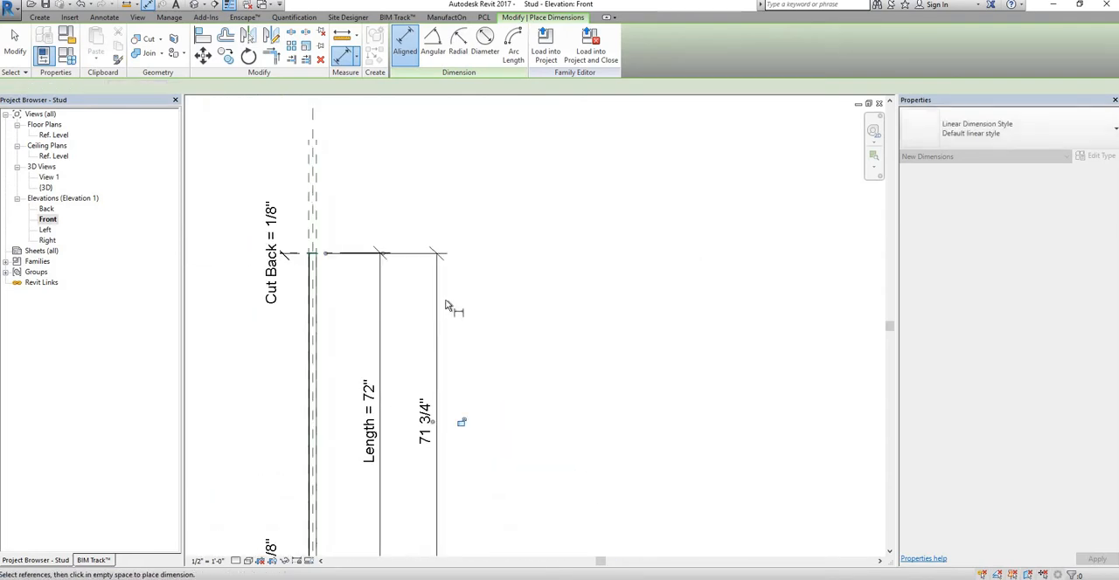
pyautogui.scroll(-1, 449, 307)
pyautogui.click(435, 314)
pyautogui.press('Escape')
pyautogui.press('Escape')
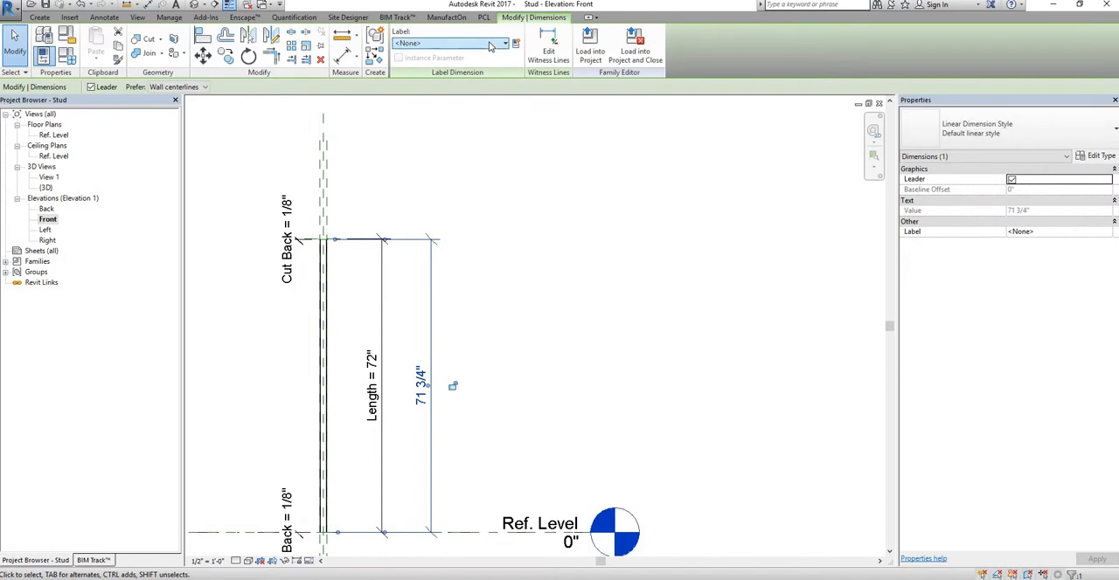
# Step: Label the new stud dimension with the Cut Length reporting parameter
pyautogui.click(450, 43)
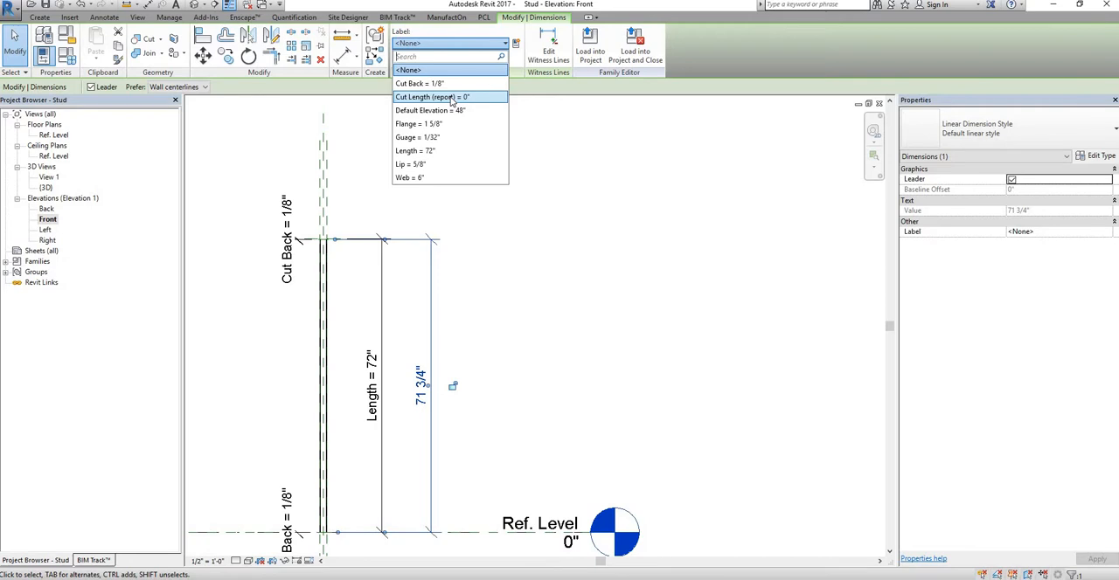
pyautogui.click(452, 97)
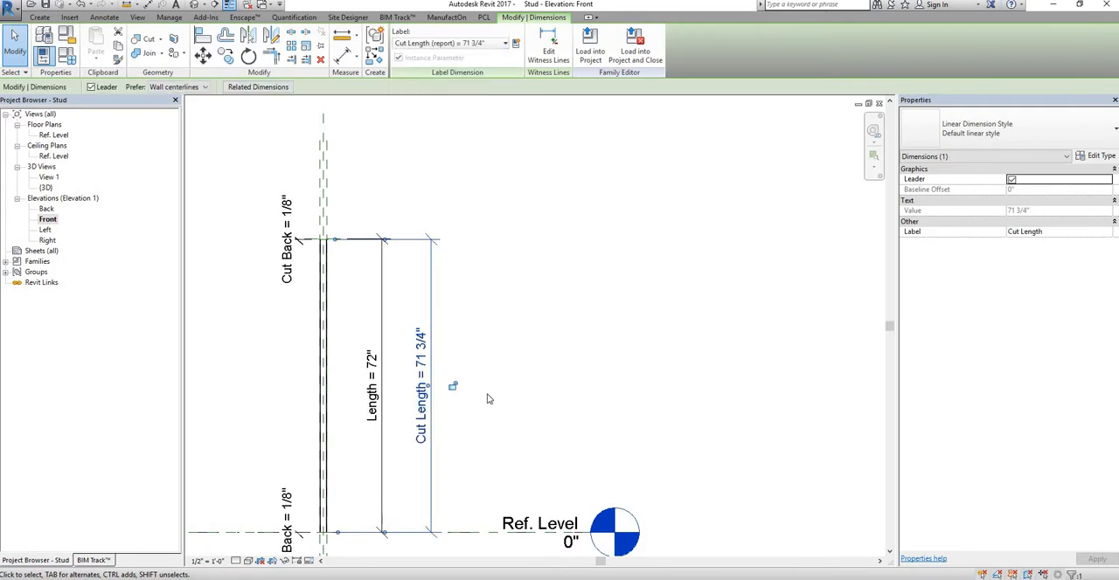
pyautogui.click(450, 310)
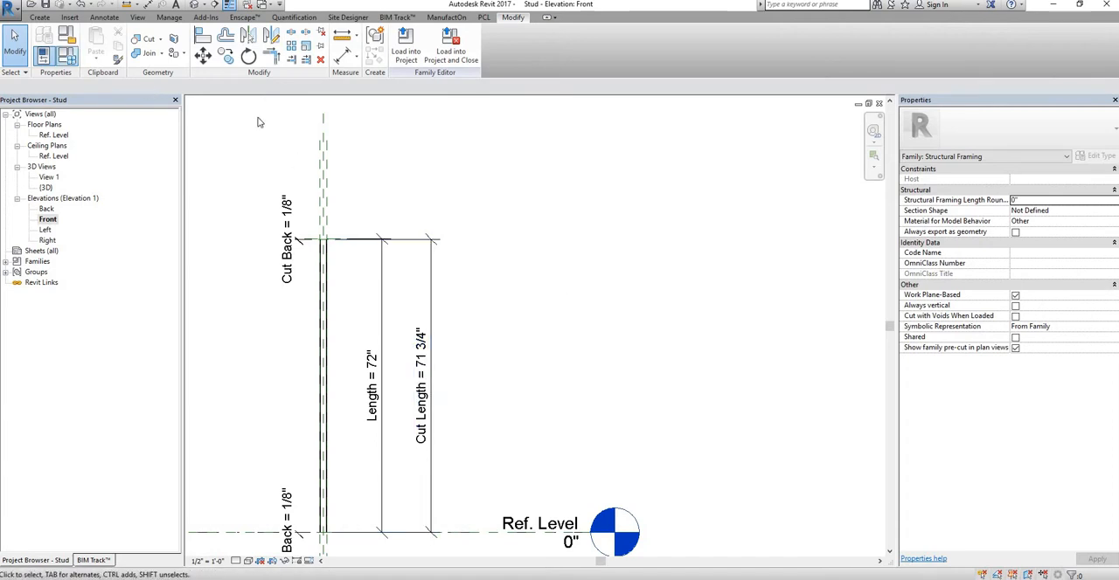
# Step: Open the family types beside the stud elevation, check the reported Cut Length and identity data, and apply them
pyautogui.click(67, 55)
pyautogui.moveTo(269, 111)
pyautogui.mouseDown()
pyautogui.moveTo(732, 95)
pyautogui.moveTo(736, 84)
pyautogui.mouseUp()
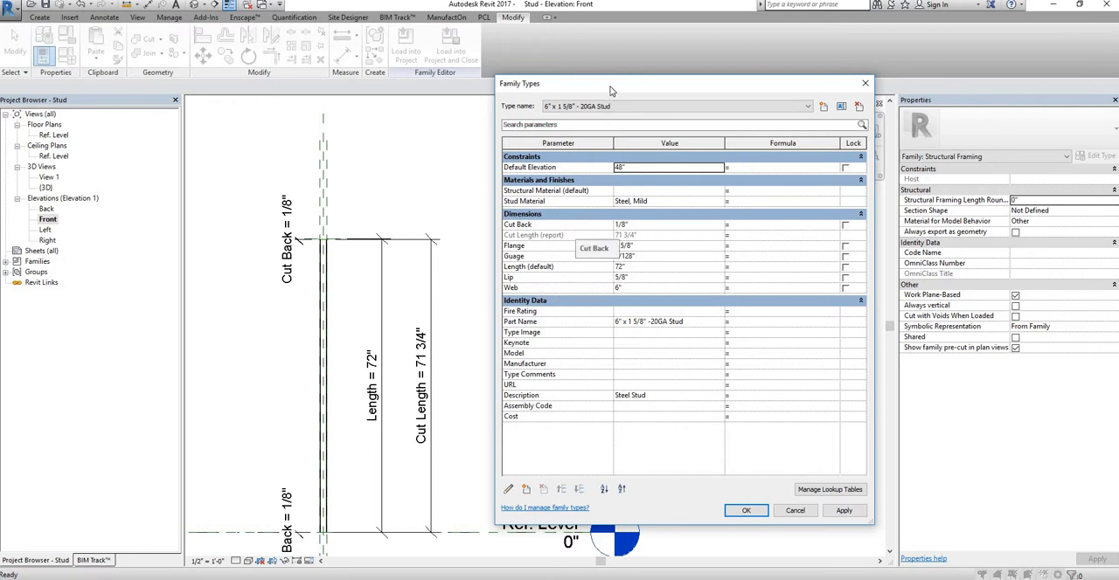
pyautogui.moveTo(609, 87); pyautogui.dragTo(703, 58)
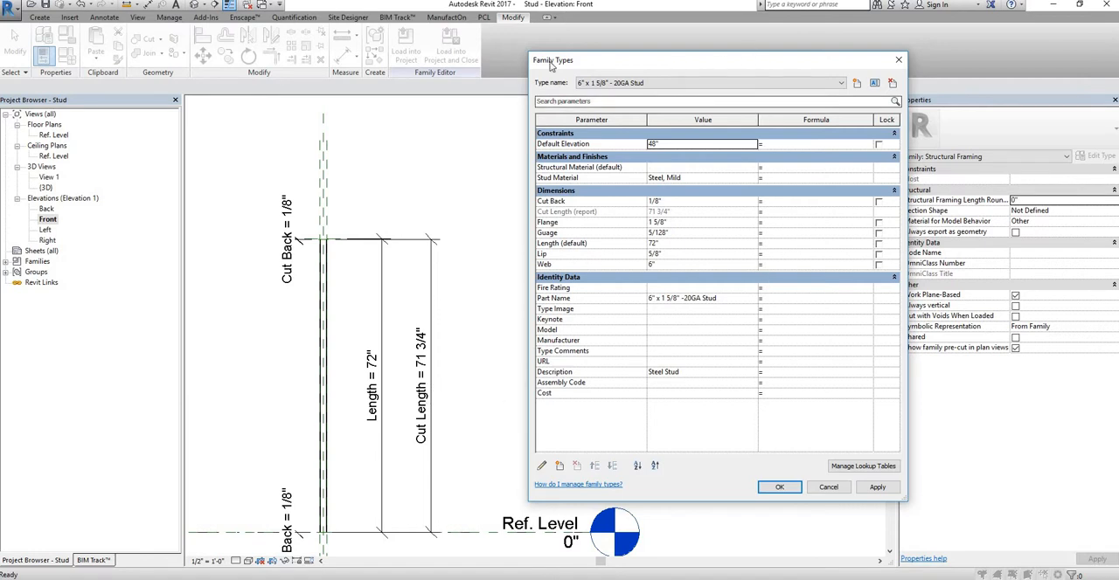
pyautogui.moveTo(795, 67); pyautogui.dragTo(721, 69)
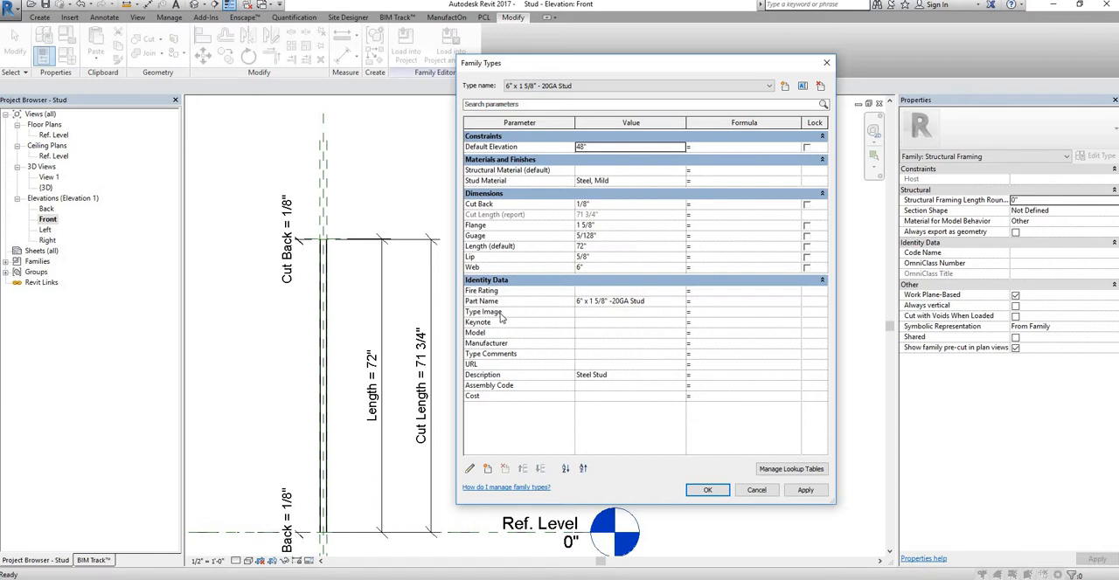
pyautogui.moveTo(503, 318)
pyautogui.click(805, 492)
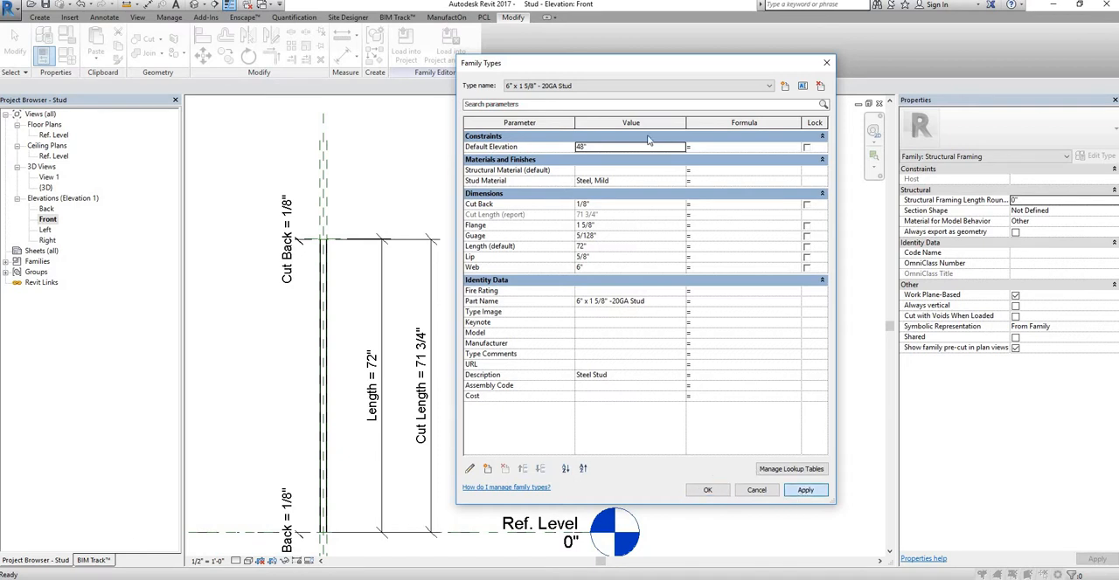
# Step: For the 3 5/8" x 1 5/8" - 20GA Stud type, set Part Name to 3 5/8" x 1 5/8" - 20GA Stud and Description to Steel Stud
pyautogui.click(648, 85)
pyautogui.click(595, 96)
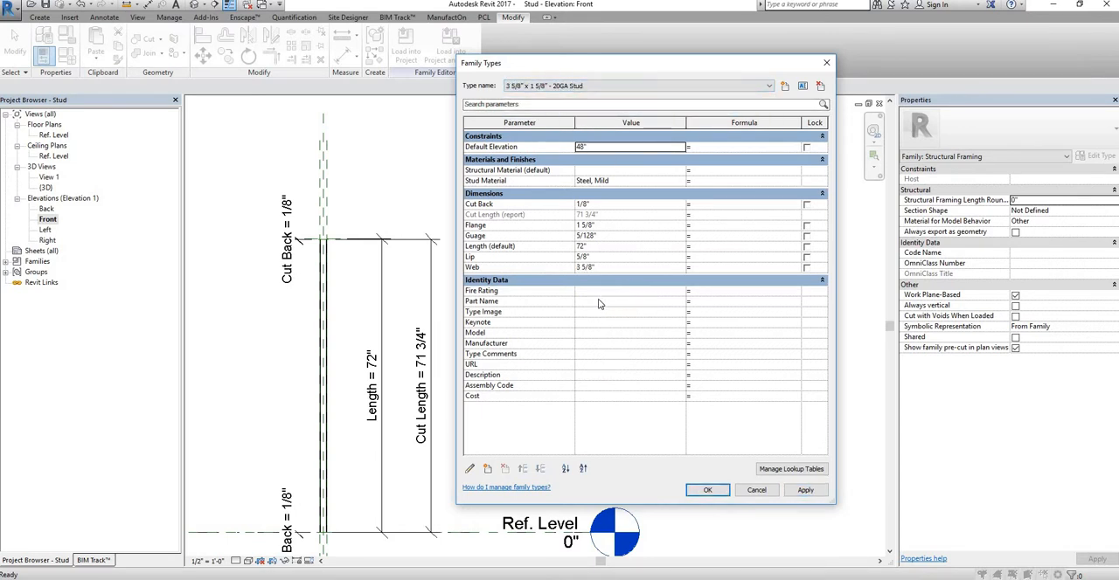
pyautogui.click(599, 300)
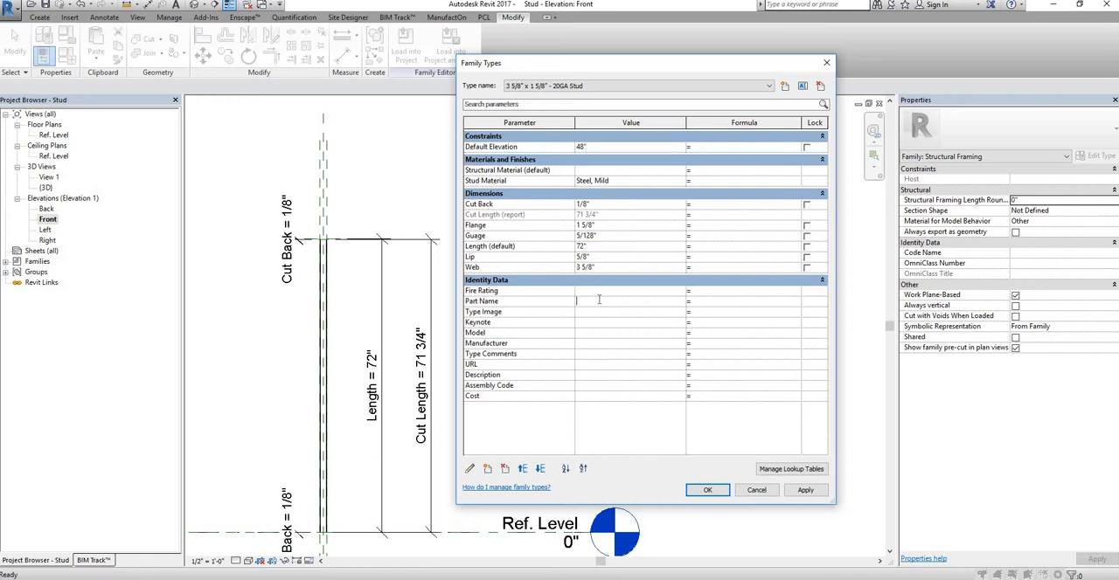
pyautogui.write('3 5/8" x 1 5/8" - 20GA Stud')
pyautogui.click(539, 305)
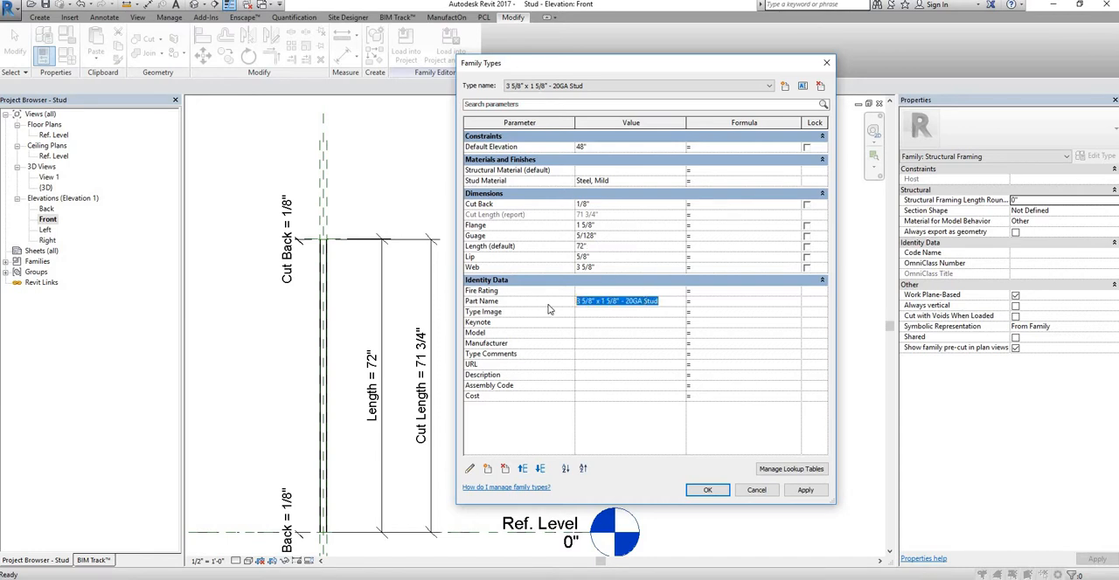
pyautogui.click(595, 374)
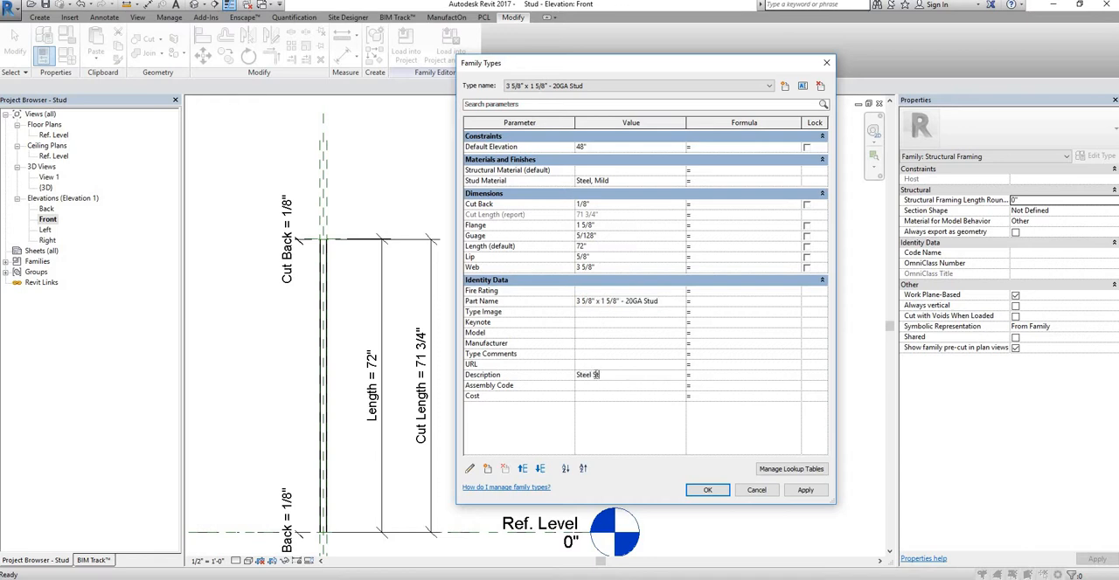
pyautogui.write('Steel Stud')
pyautogui.press('Return')
# Step: For the 2 1/2" x 1 5/8" - 20GA Stud type, set Part Name to 2 1/2" x 1 5/8" - 20GA Stud and Description to Steel Stud
pyautogui.click(662, 87)
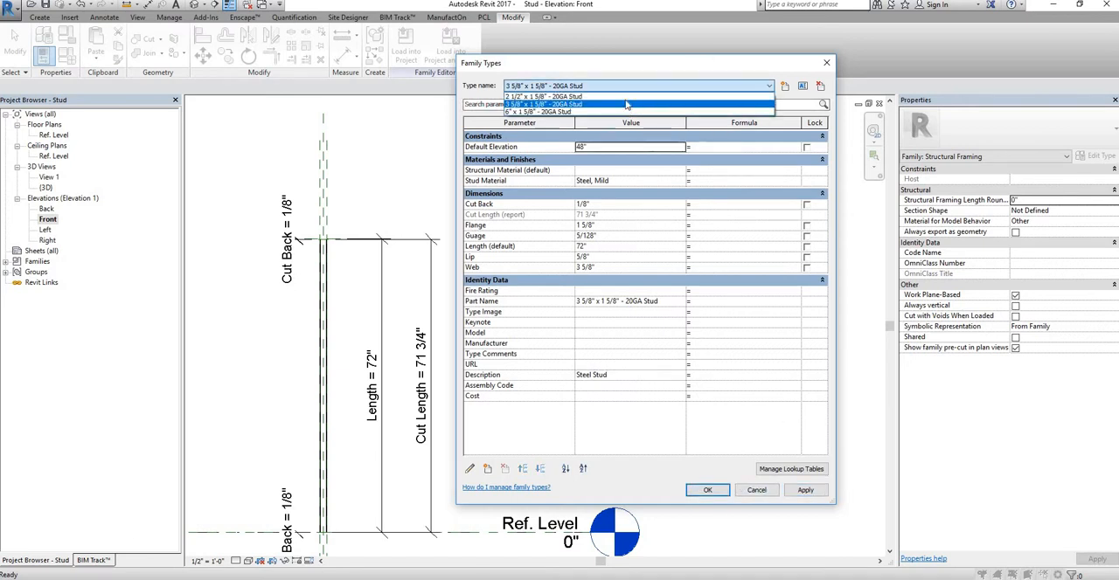
pyautogui.click(612, 105)
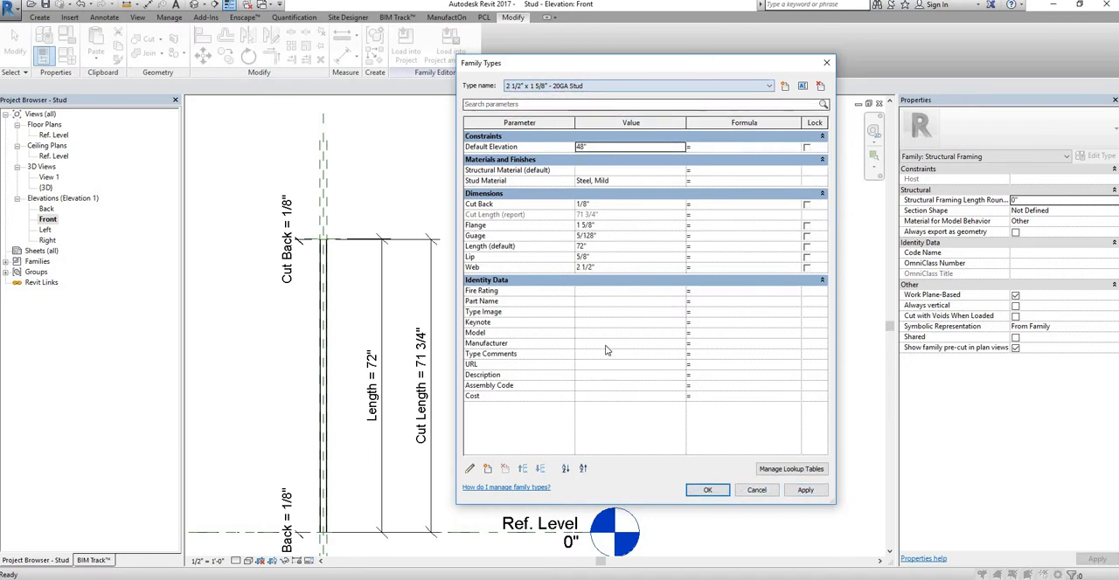
pyautogui.click(590, 304)
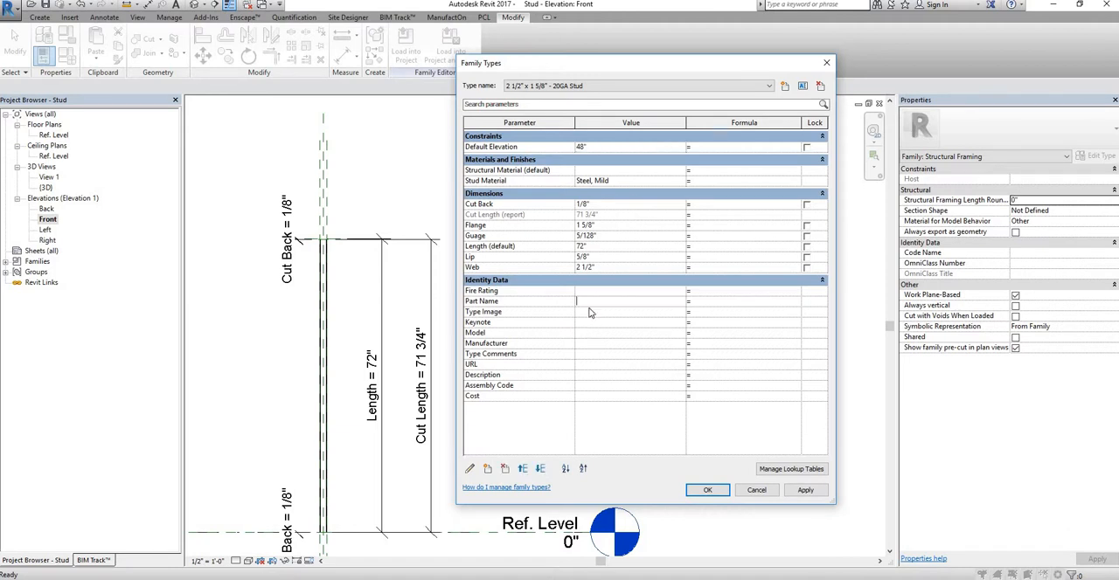
pyautogui.hotkey('ctrl', 'v')
pyautogui.press('BackSpace')
pyautogui.press('BackSpace')
pyautogui.press('BackSpace')
pyautogui.press('BackSpace')
pyautogui.press('BackSpace')
pyautogui.write('2 1/2')
pyautogui.click(583, 376)
pyautogui.write('Steel Stud')
pyautogui.click(800, 491)
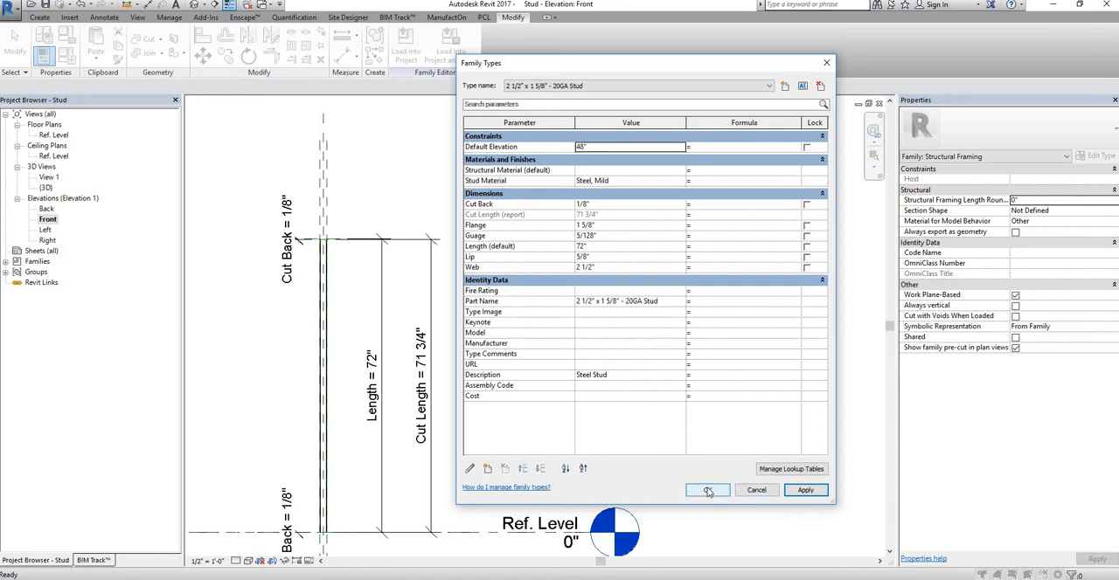
pyautogui.click(708, 488)
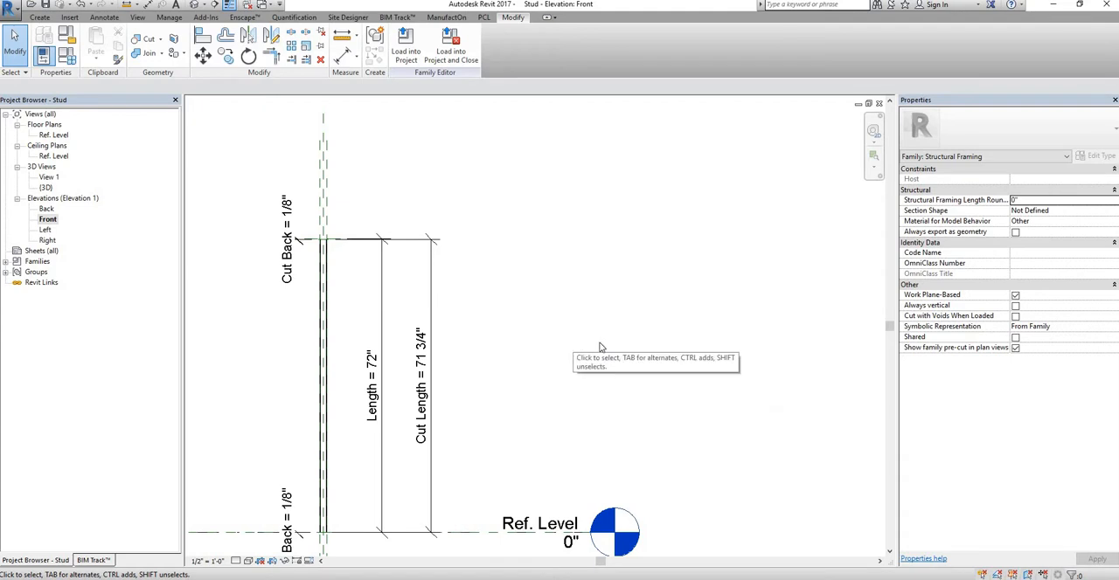
# Step: Show the stud in the 3D view and switch the family to the 6" x 1 5/8" - 20GA Stud type
pyautogui.moveTo(600, 349); pyautogui.dragTo(680, 318, button='middle')
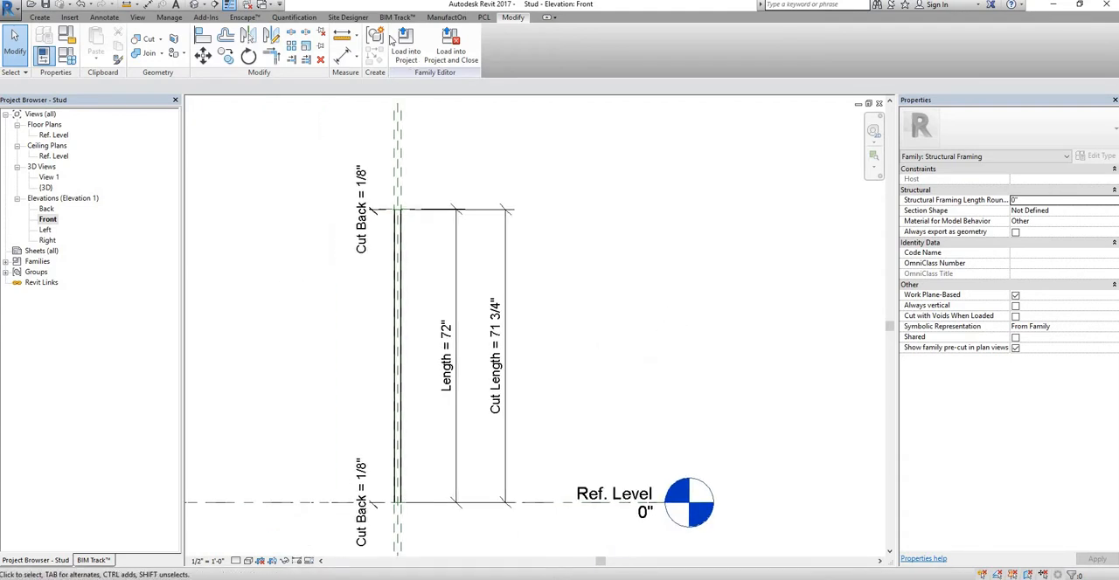
pyautogui.click(195, 5)
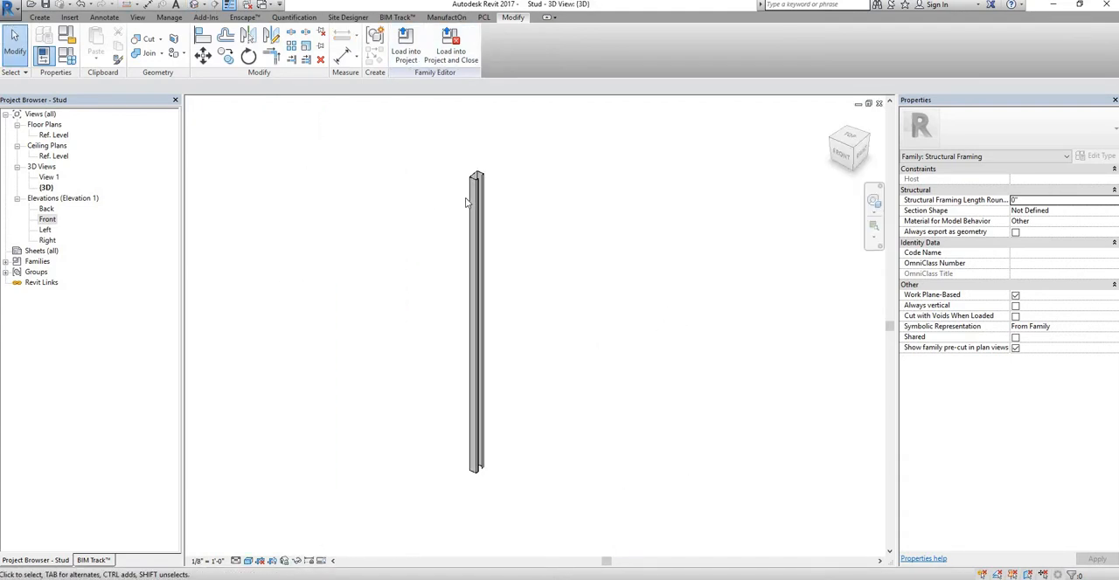
pyautogui.scroll(1, 466, 203)
pyautogui.click(69, 57)
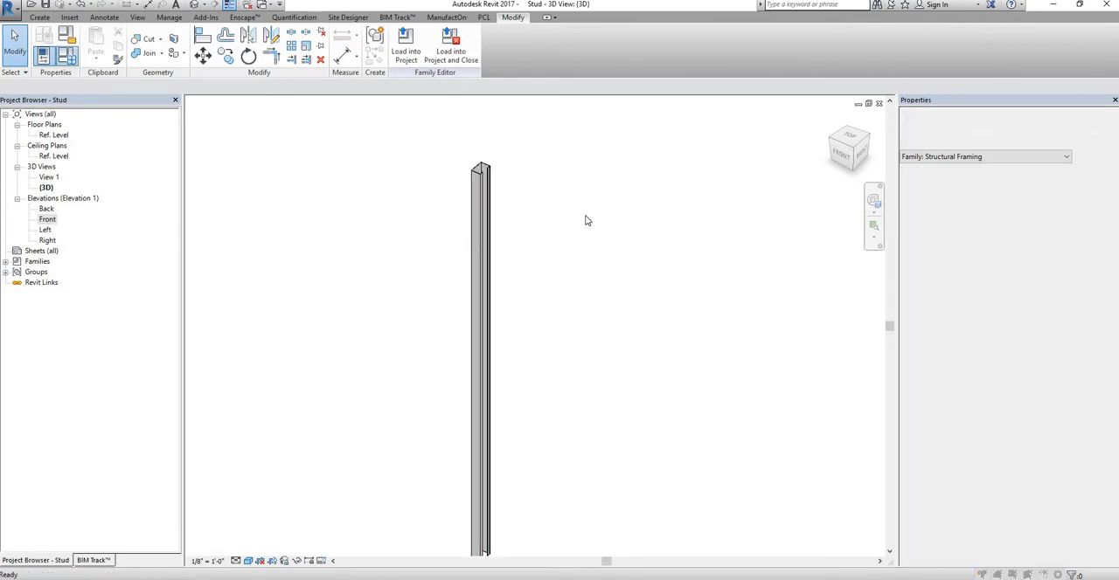
pyautogui.click(667, 85)
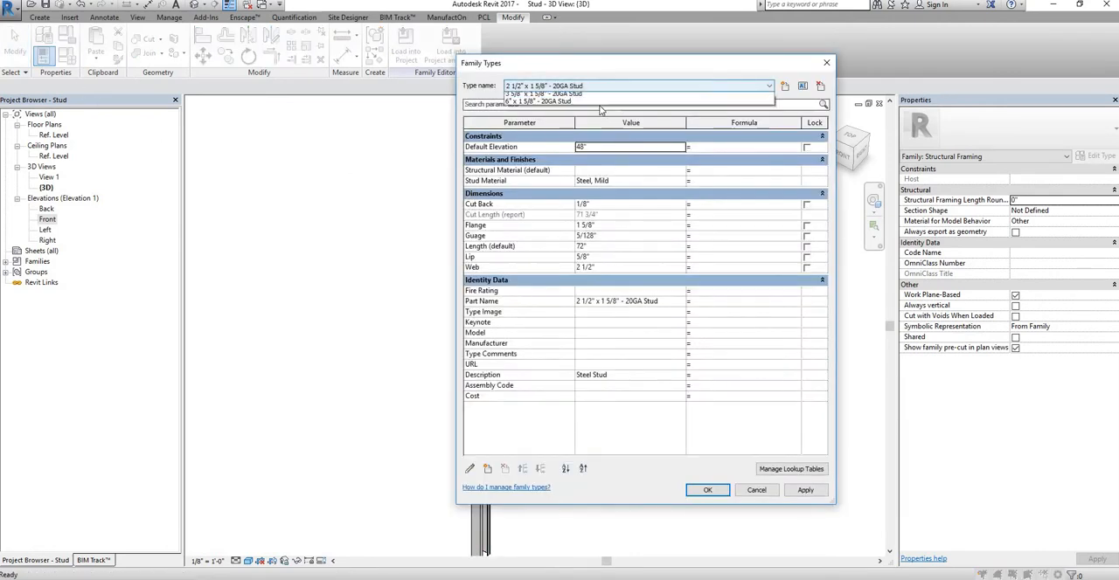
pyautogui.click(602, 102)
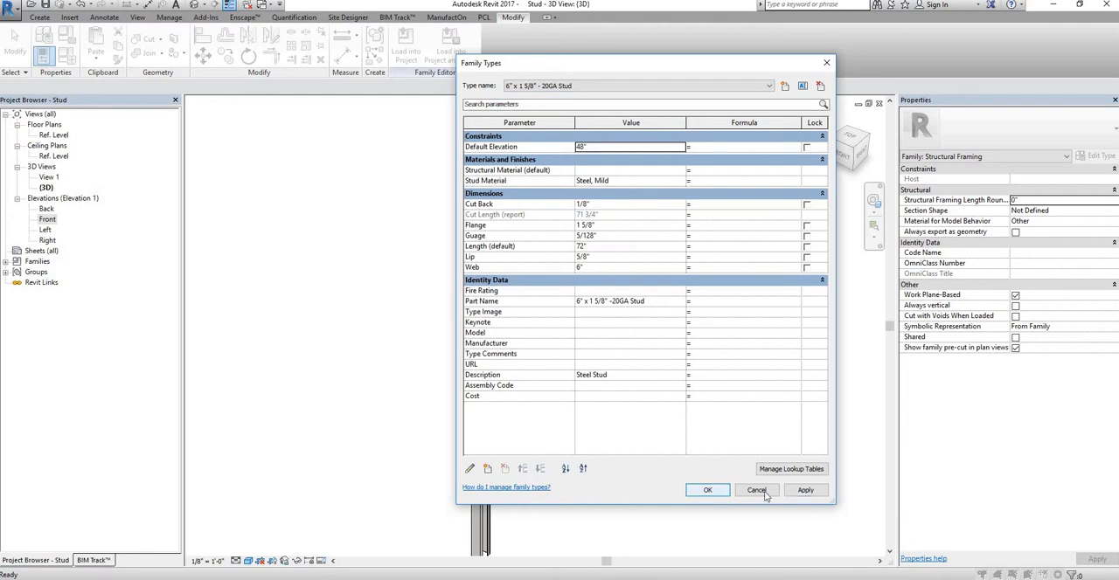
pyautogui.click(765, 494)
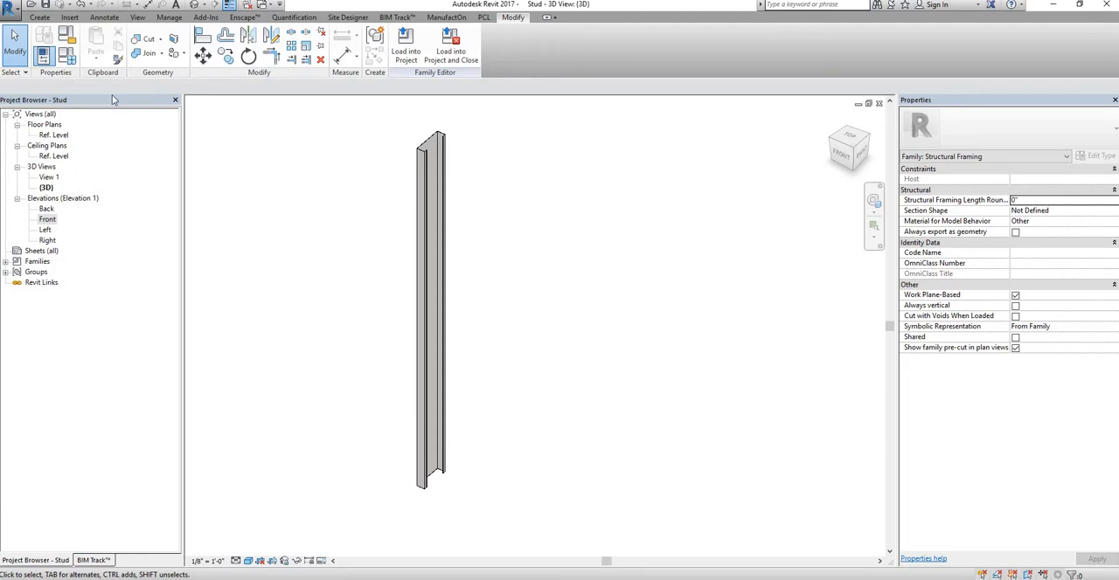
# Step: Turn off Fine detail level visibility for the stud extrusion in its family element visibility settings
pyautogui.click(434, 171)
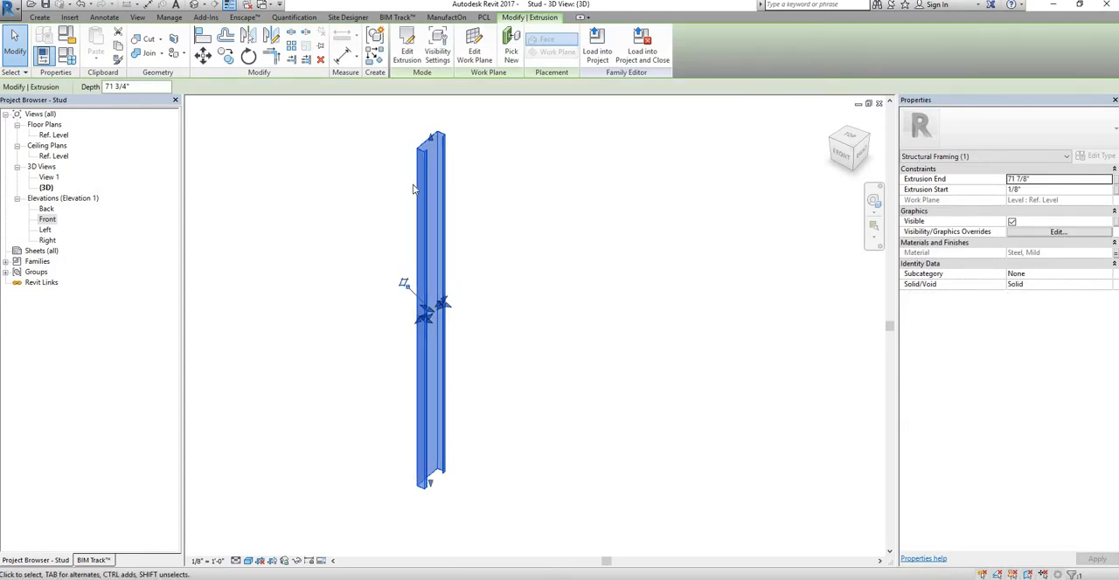
pyautogui.click(456, 230)
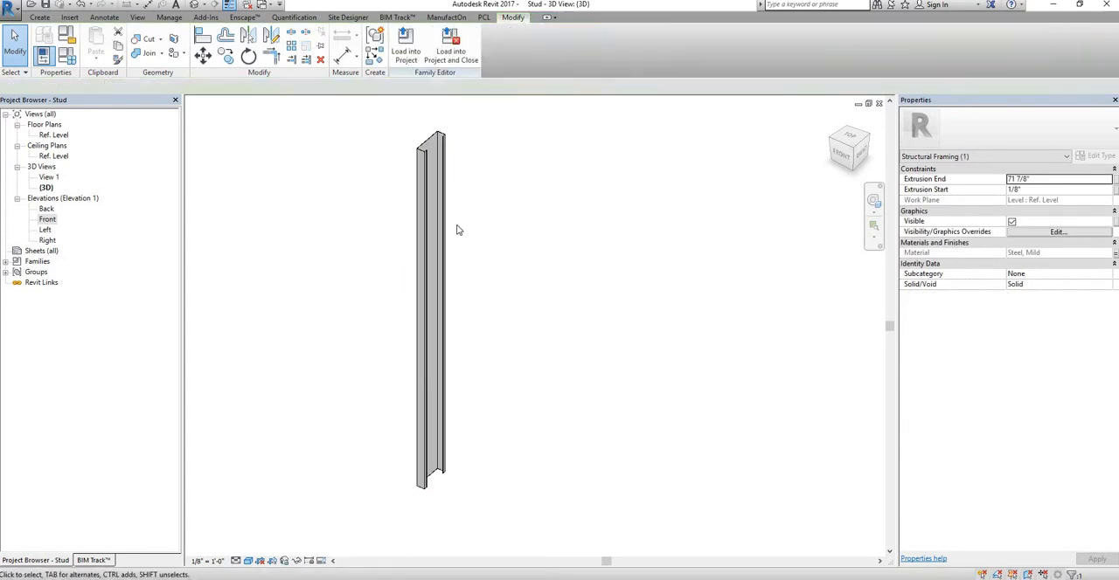
pyautogui.click(432, 166)
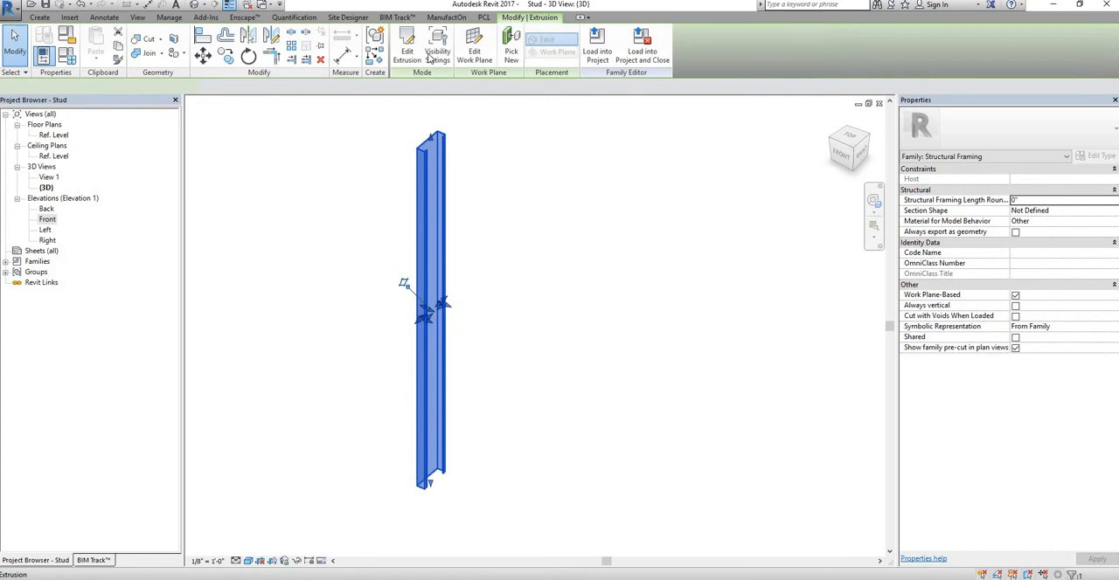
pyautogui.click(446, 45)
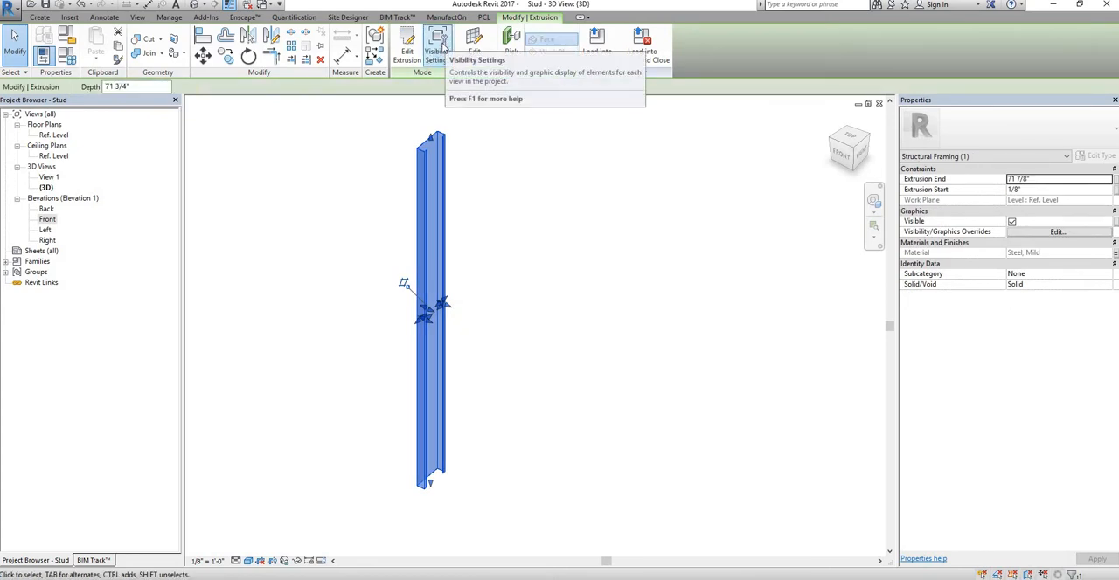
pyautogui.click(442, 46)
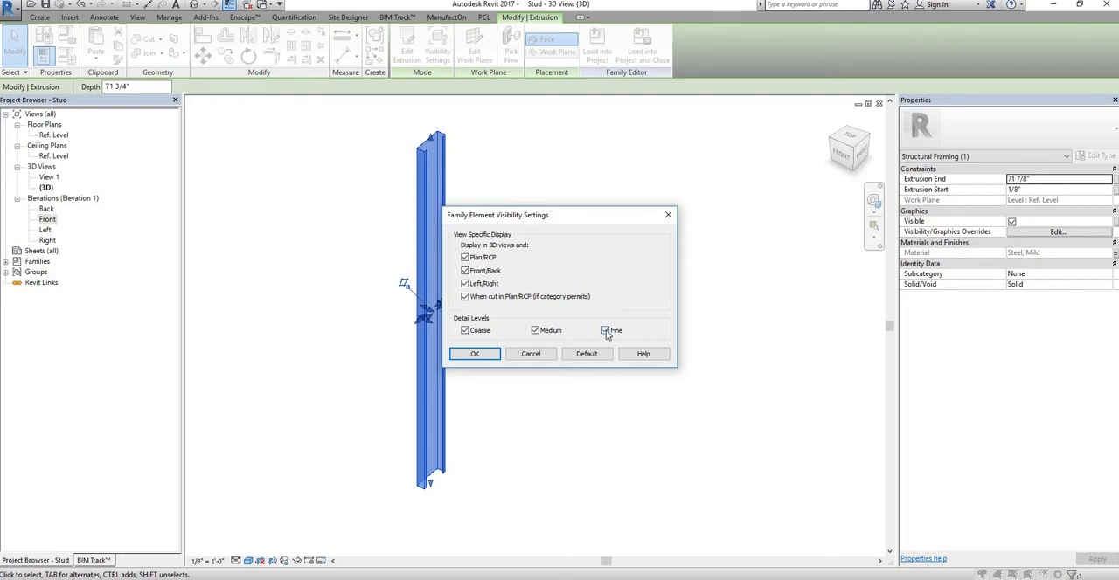
pyautogui.click(606, 332)
pyautogui.press('Return')
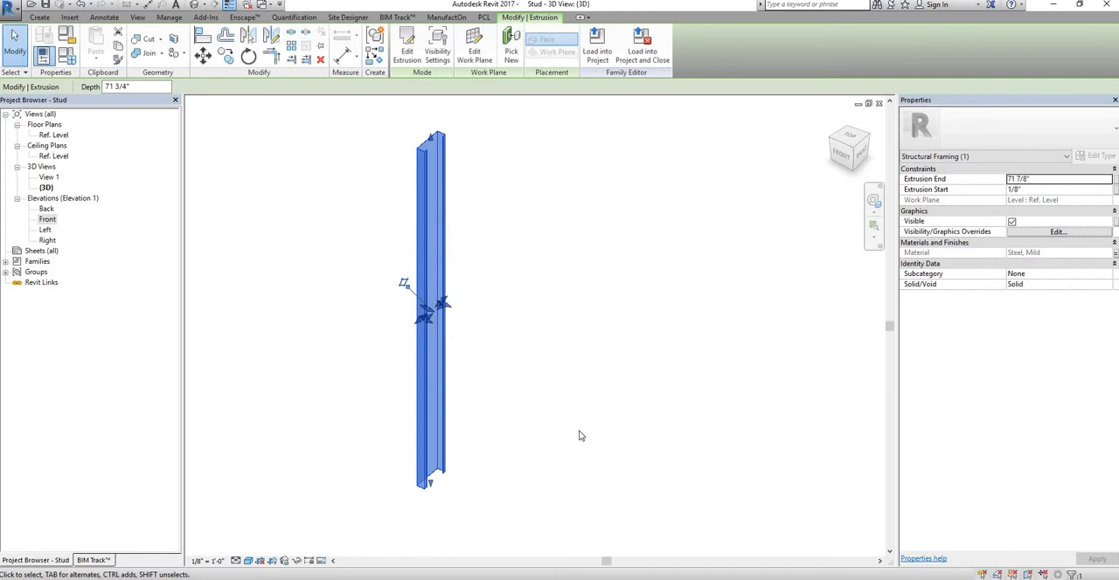
pyautogui.press('Escape')
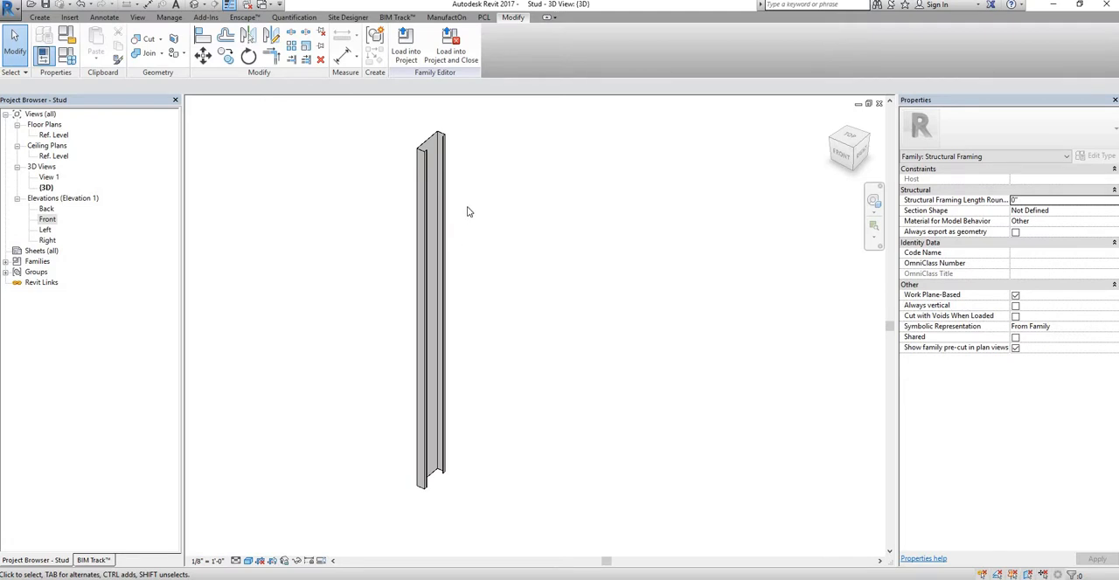
# Step: Load the stud family into Project1 and place one 6" x 1 5/8" - 20GA Stud on the Level 1 work plane
pyautogui.click(406, 48)
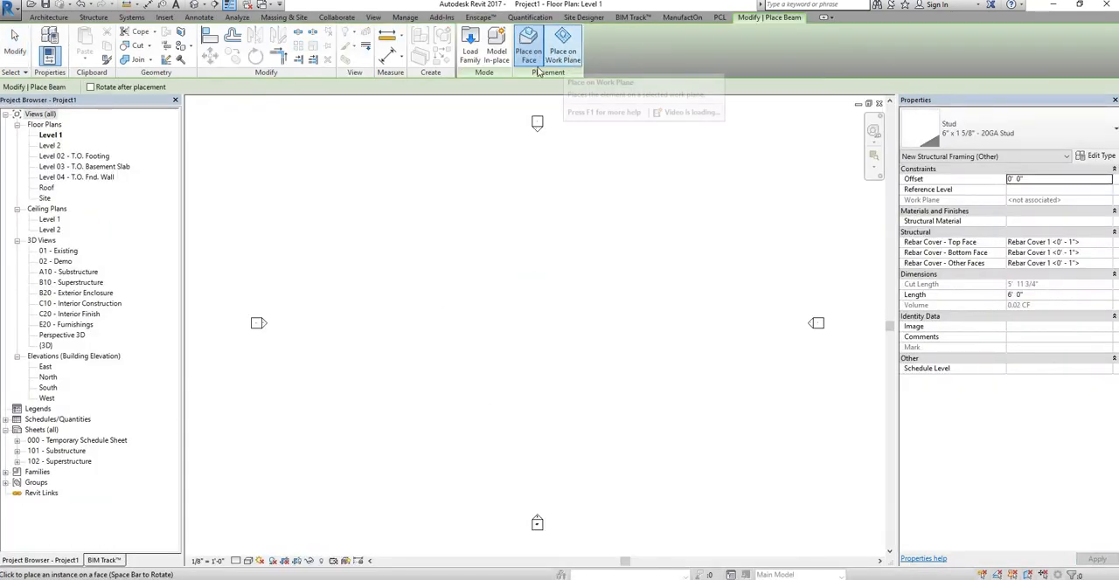
pyautogui.click(564, 43)
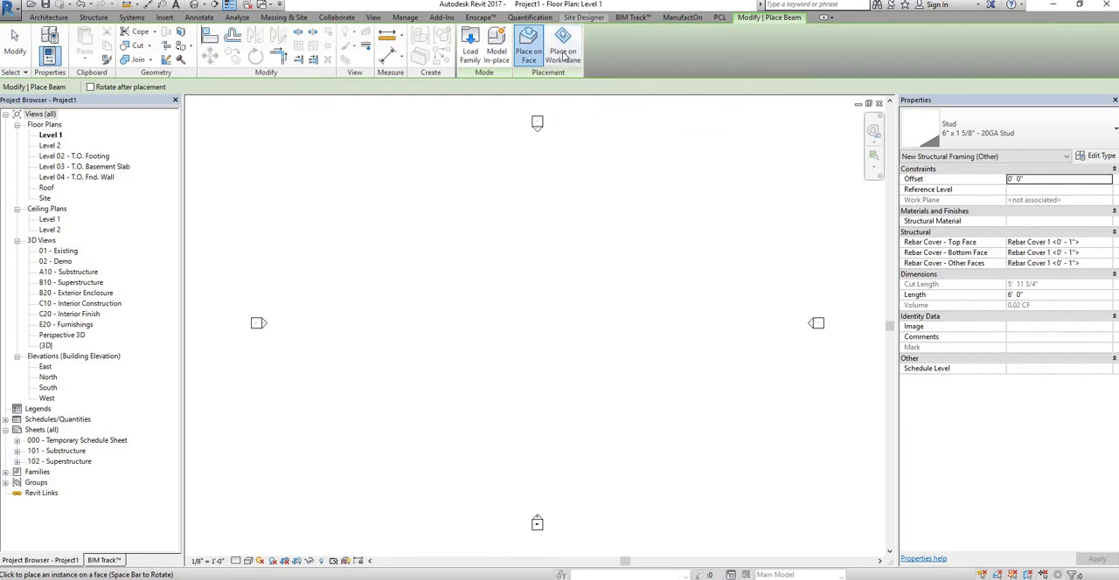
pyautogui.click(481, 319)
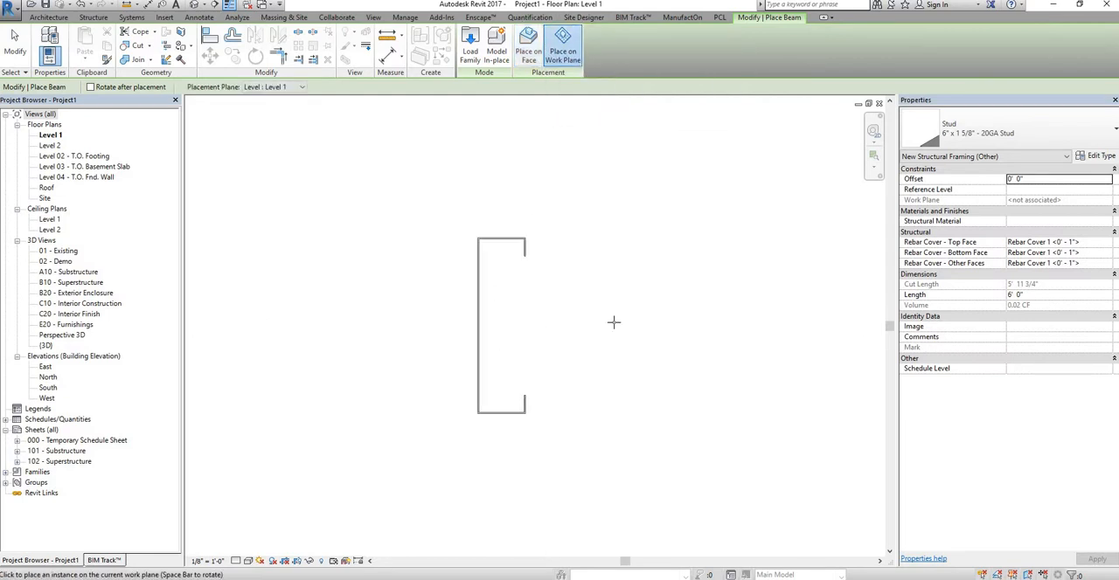
pyautogui.press('Escape')
pyautogui.press('Escape')
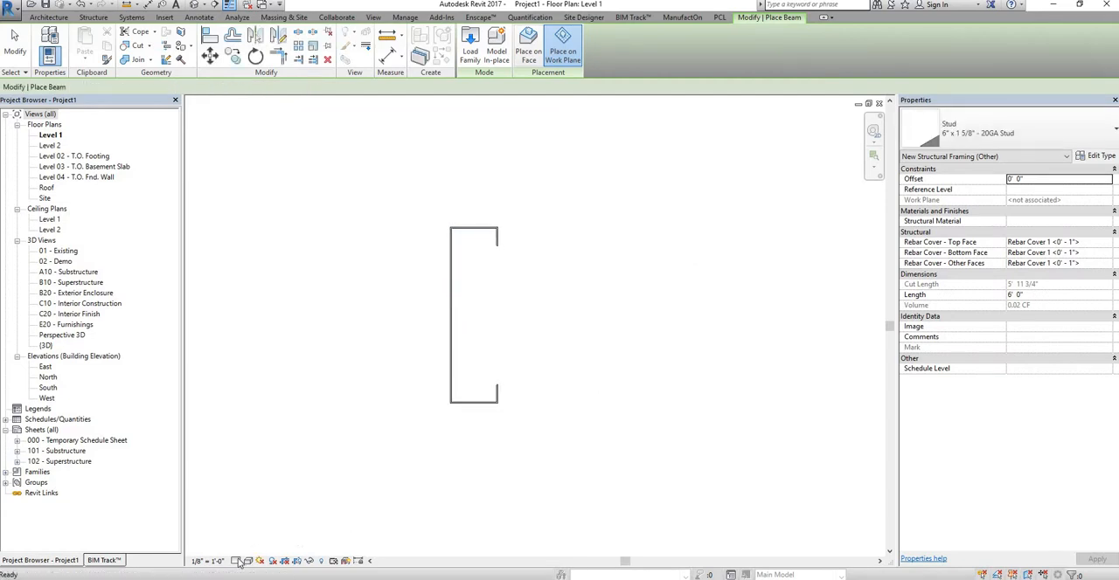
# Step: Compare the placed stud at Medium and Fine detail levels in the Level 1 plan, ending on Medium
pyautogui.click(236, 560)
pyautogui.click(257, 537)
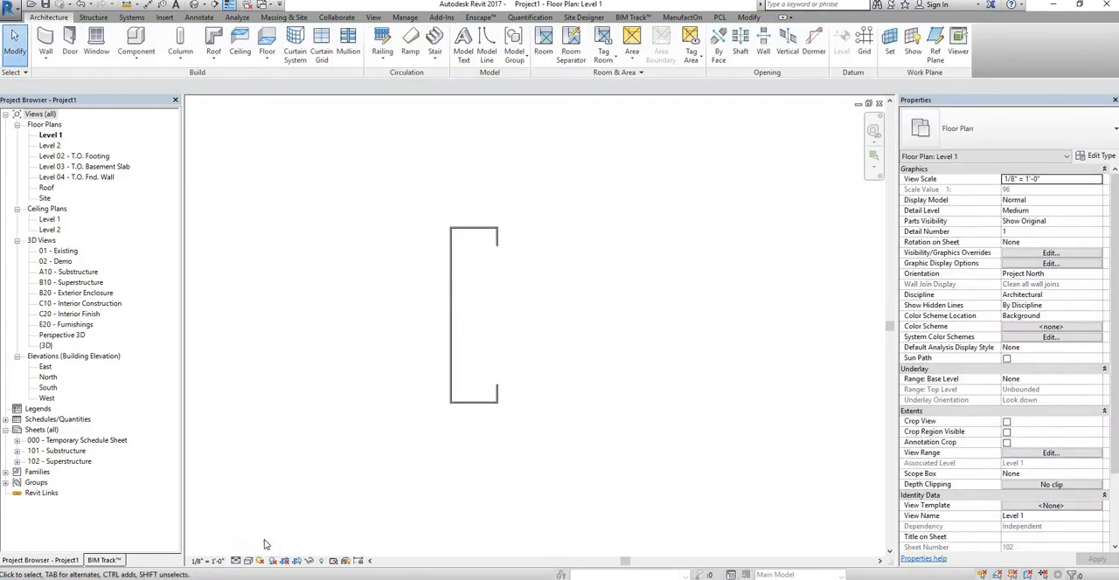
pyautogui.click(236, 560)
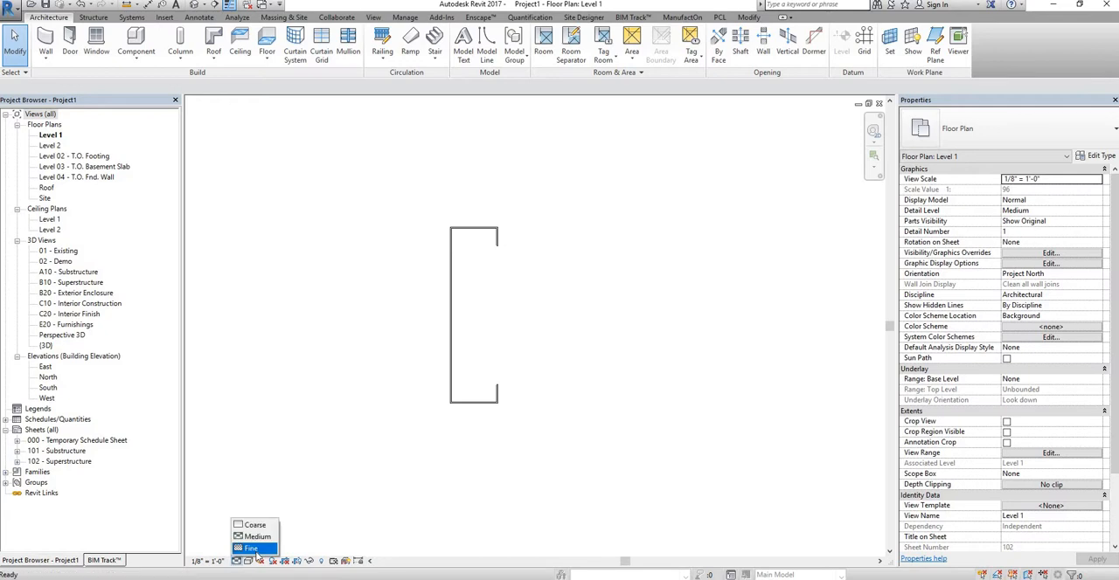
pyautogui.click(257, 548)
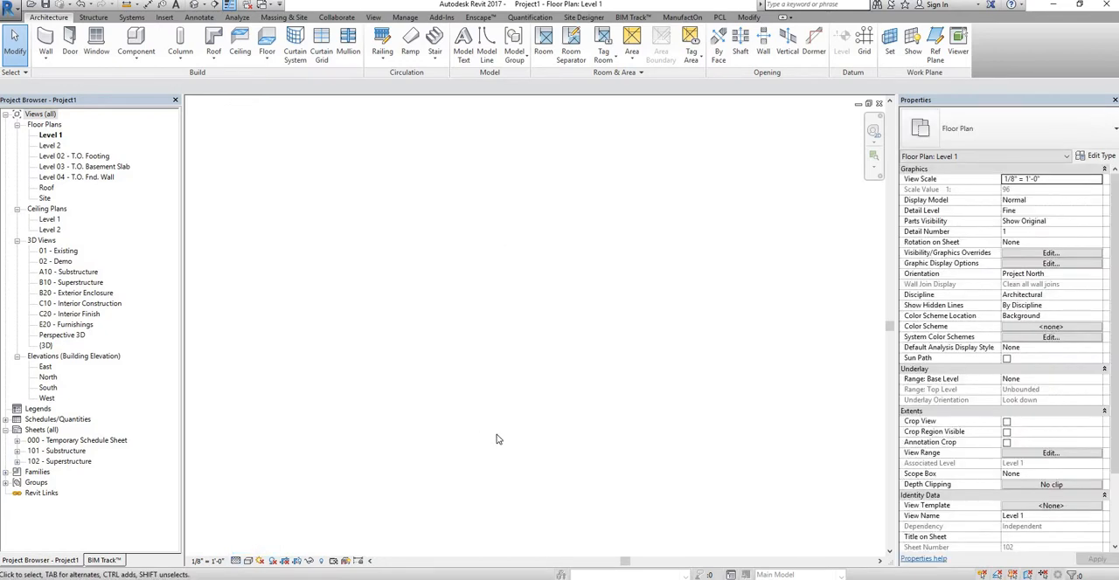
pyautogui.click(236, 560)
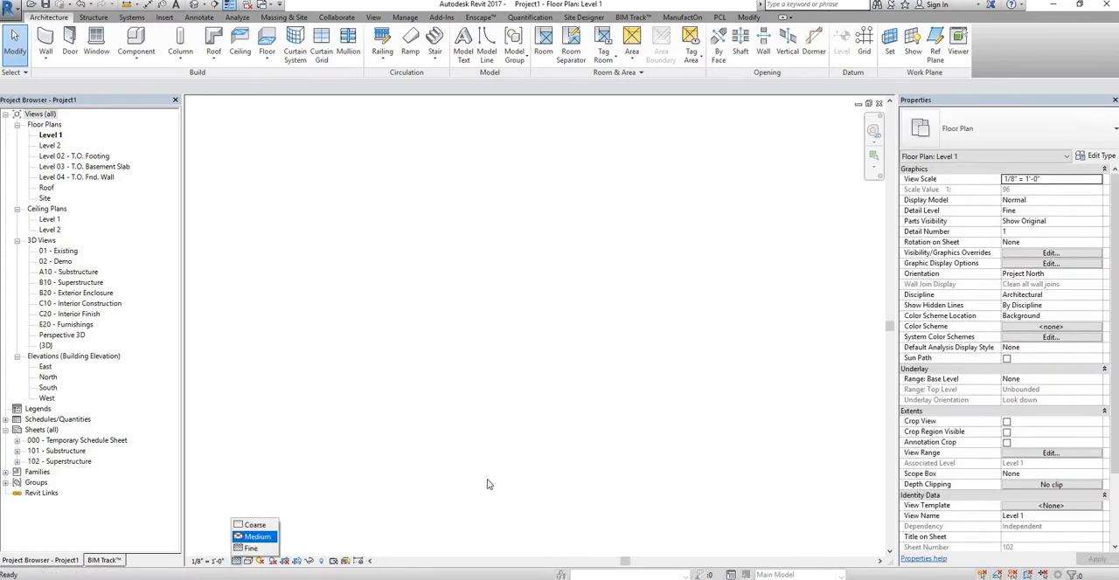
pyautogui.click(257, 537)
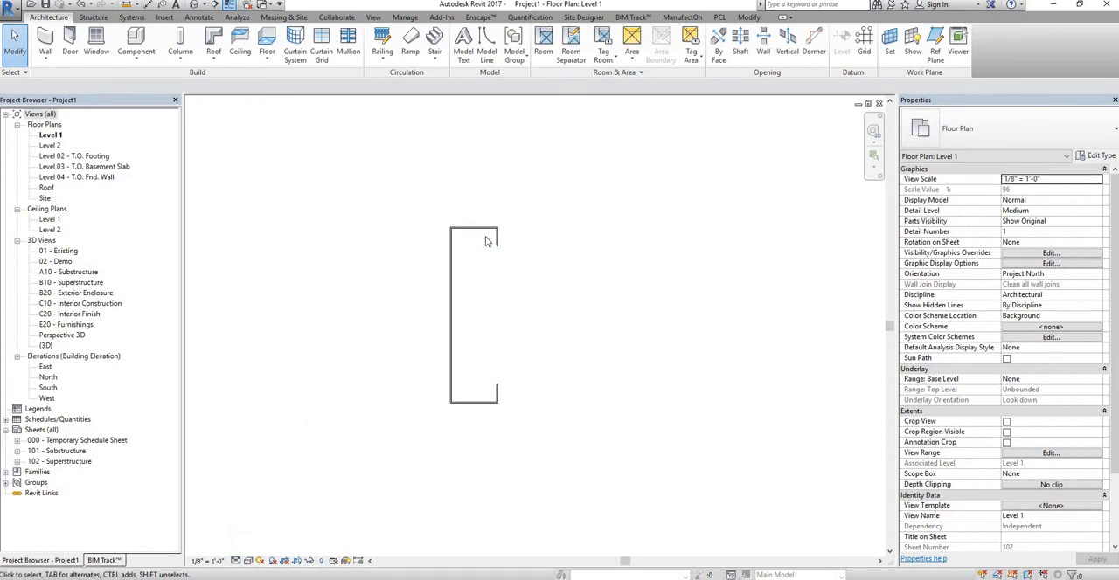
# Step: Reopen the placed stud's family for editing and show the stud profile in its Ref. Level floor plan
pyautogui.doubleClick(452, 251)
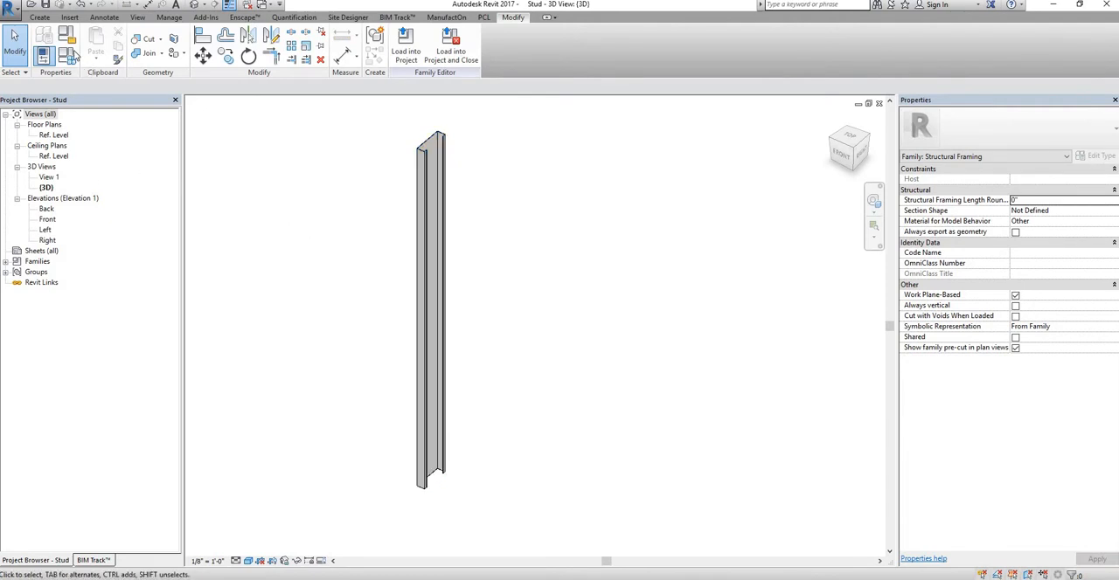
pyautogui.doubleClick(53, 135)
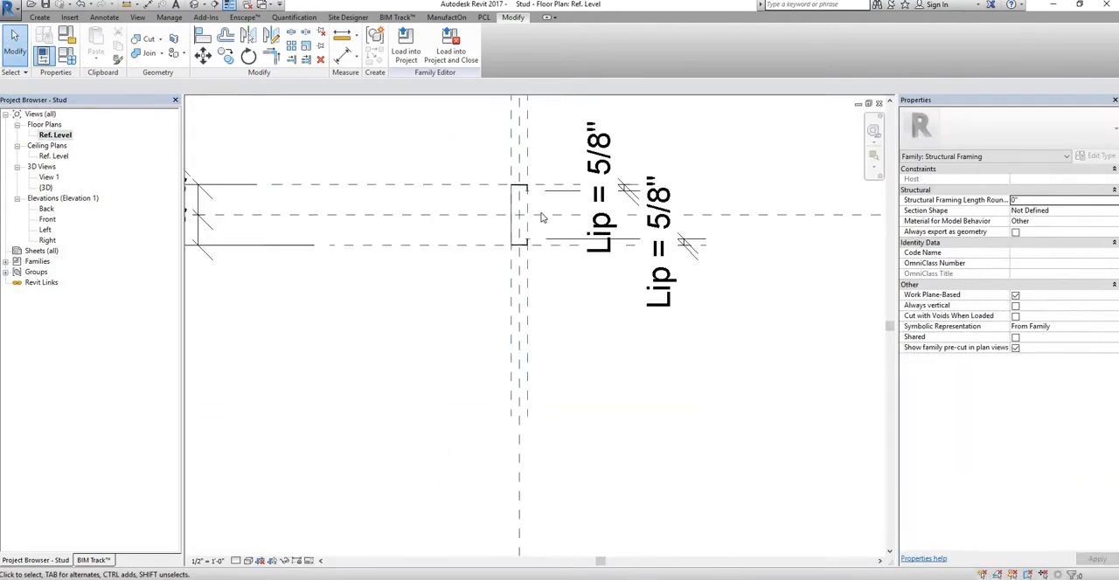
pyautogui.scroll(6, 541, 216)
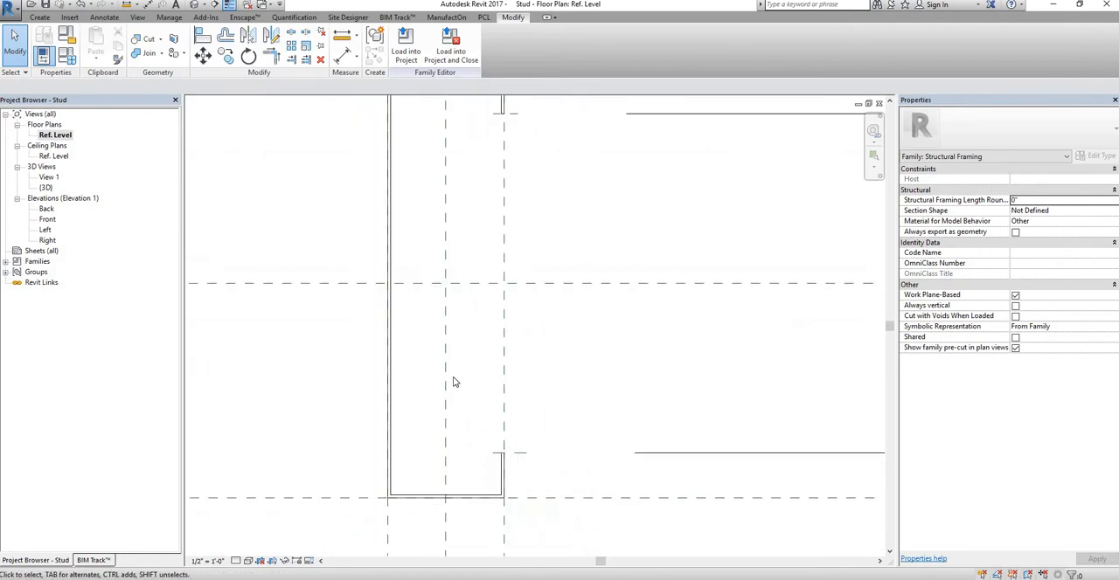
pyautogui.scroll(-3, 453, 382)
pyautogui.scroll(3, 475, 257)
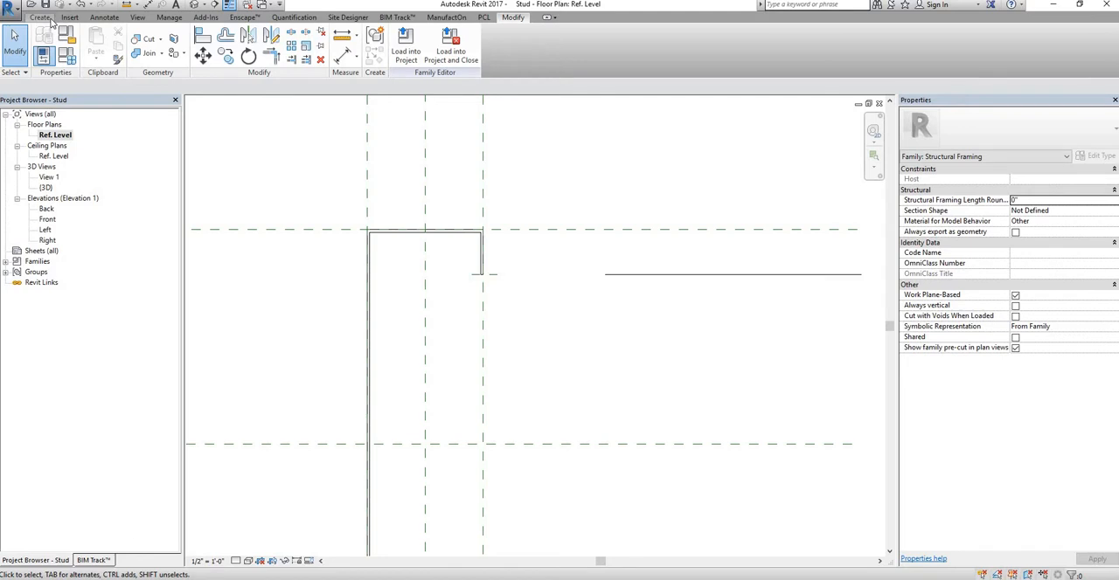
# Step: Begin a new solid extrusion sketch in the Ref. Level plan with a rectangular boundary
pyautogui.click(41, 18)
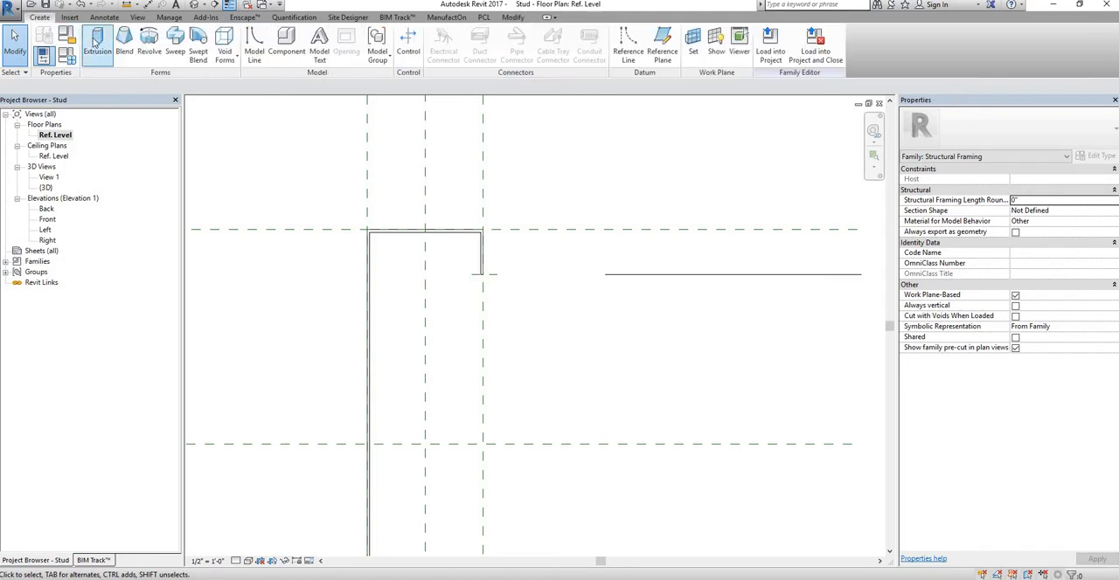
pyautogui.click(98, 42)
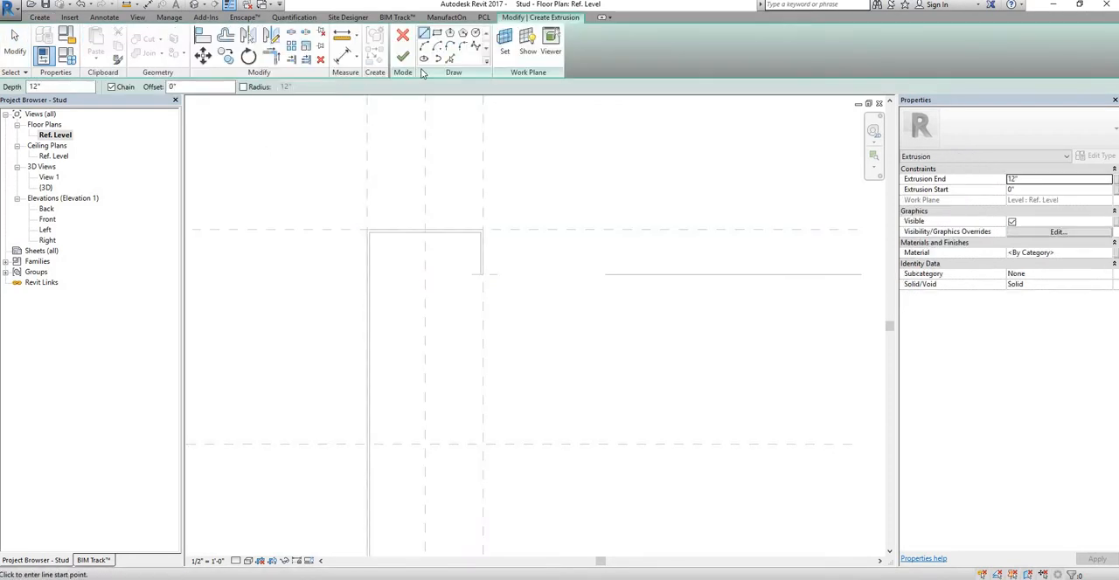
pyautogui.click(437, 33)
pyautogui.scroll(5, 343, 233)
pyautogui.click(340, 233)
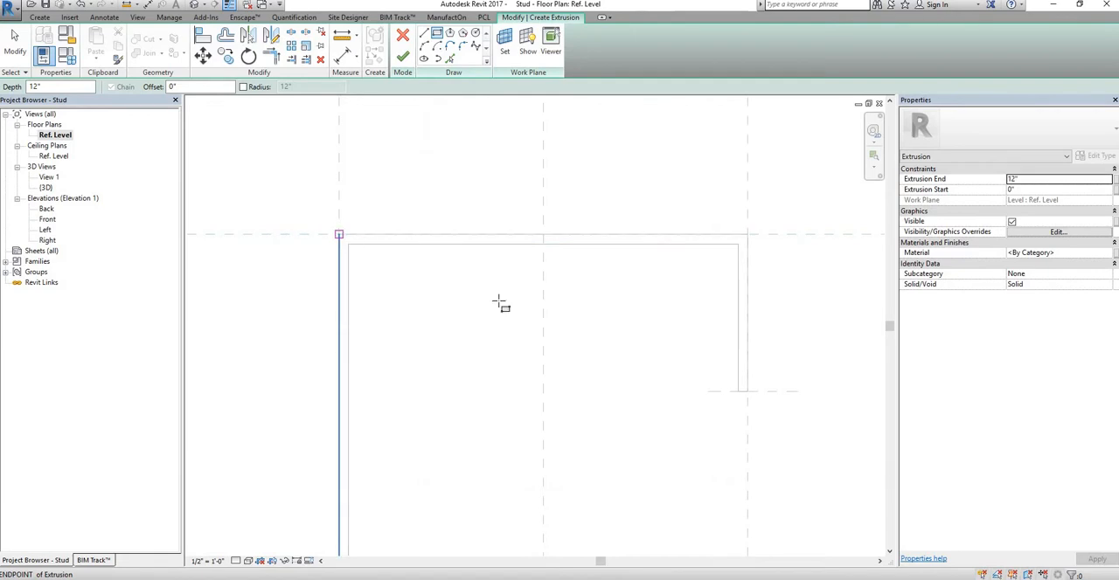
pyautogui.scroll(-3, 549, 351)
pyautogui.moveTo(597, 404); pyautogui.dragTo(559, 356, button='middle')
pyautogui.scroll(-3, 558, 356)
pyautogui.moveTo(551, 543); pyautogui.dragTo(505, 330, button='middle')
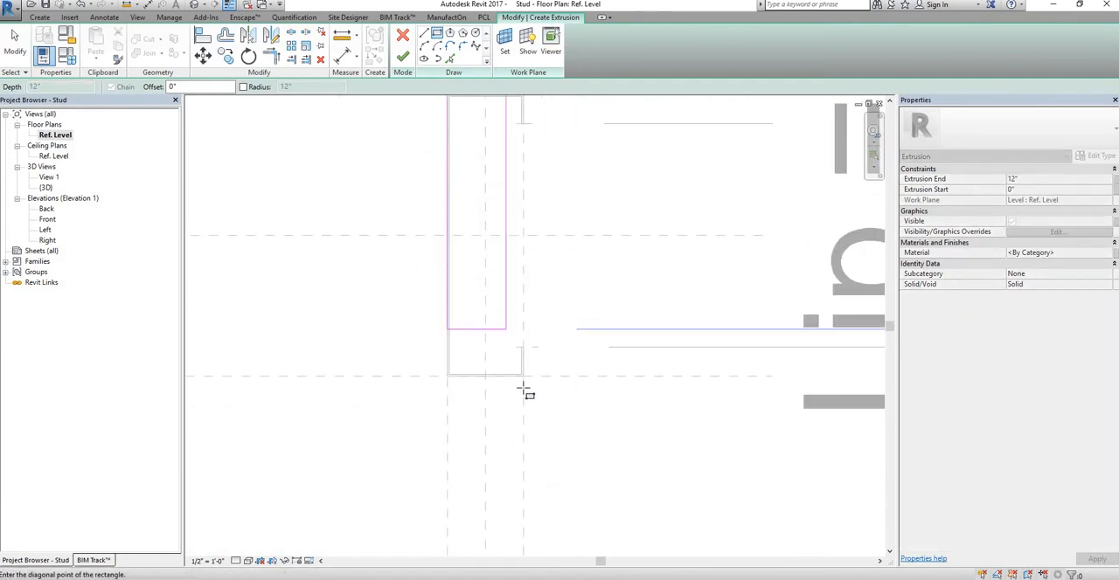
pyautogui.scroll(2, 527, 392)
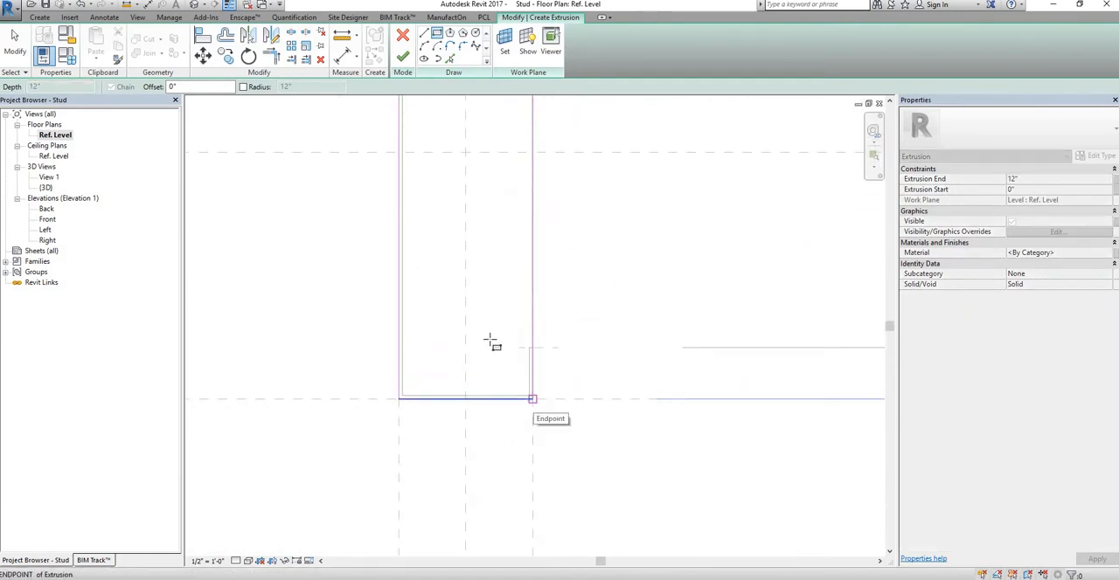
pyautogui.scroll(-1, 476, 328)
pyautogui.press('Escape')
pyautogui.scroll(-3, 423, 276)
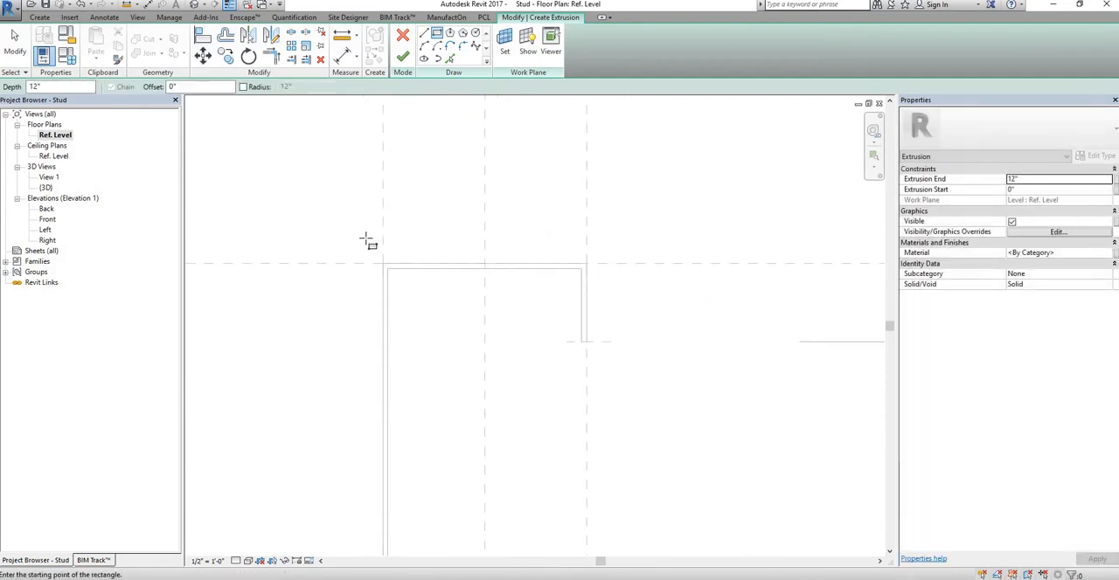
# Step: Sketch a rectangle slightly larger than the stud profile, enclosing its outer reference planes on all four sides
pyautogui.click(365, 237)
pyautogui.scroll(-3, 532, 396)
pyautogui.moveTo(576, 531); pyautogui.dragTo(522, 370, button='middle')
pyautogui.moveTo(519, 440); pyautogui.dragTo(496, 304, button='middle')
pyautogui.click(498, 394)
pyautogui.press('Escape')
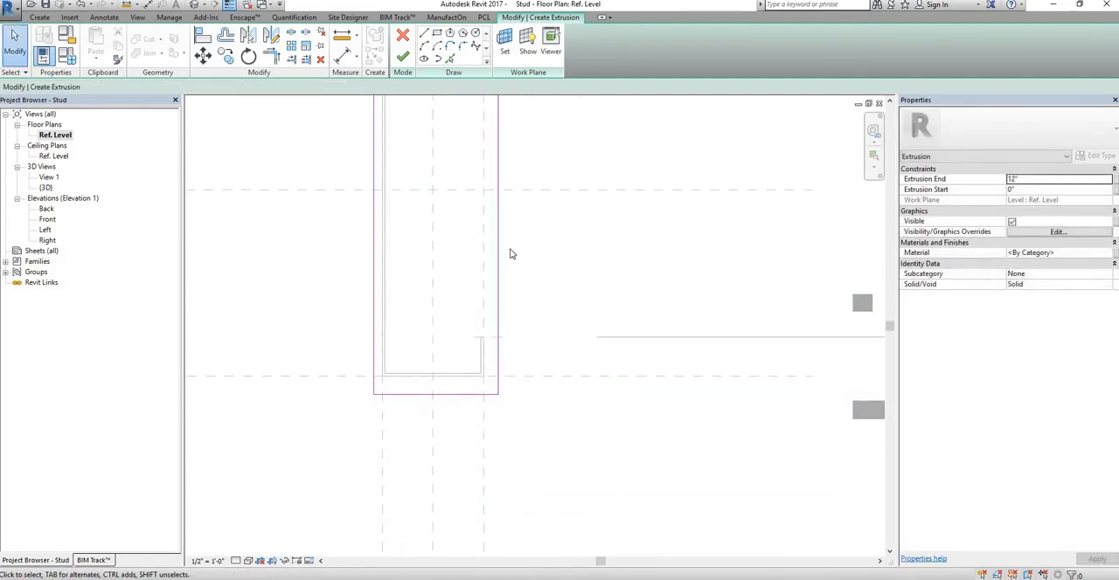
# Step: Align the rectangle's right, lower and left edges with the stud's outer reference planes and lock them
pyautogui.press('a')
pyautogui.press('l')
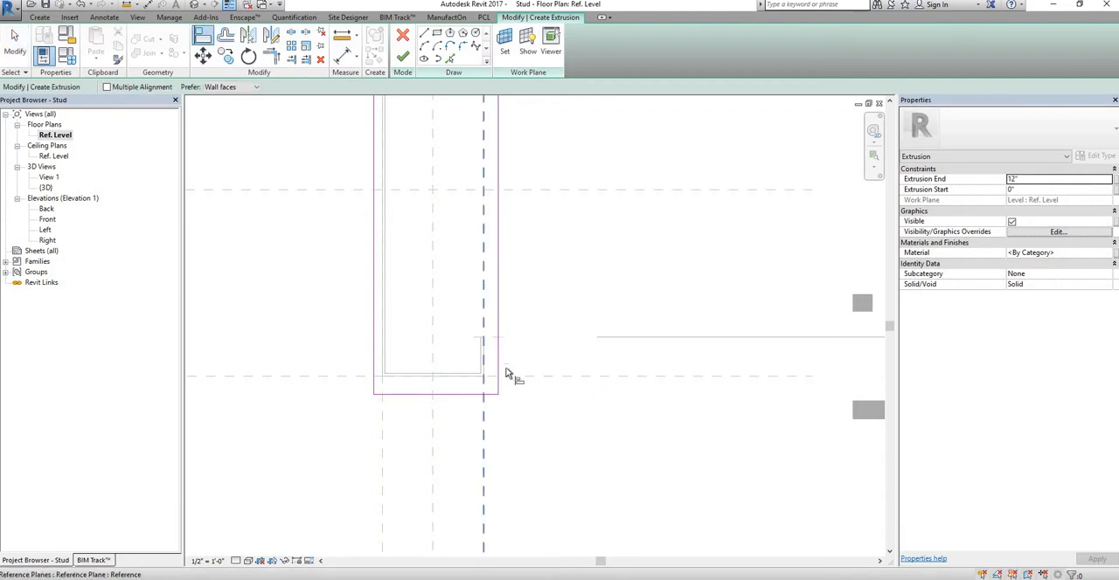
pyautogui.click(499, 382)
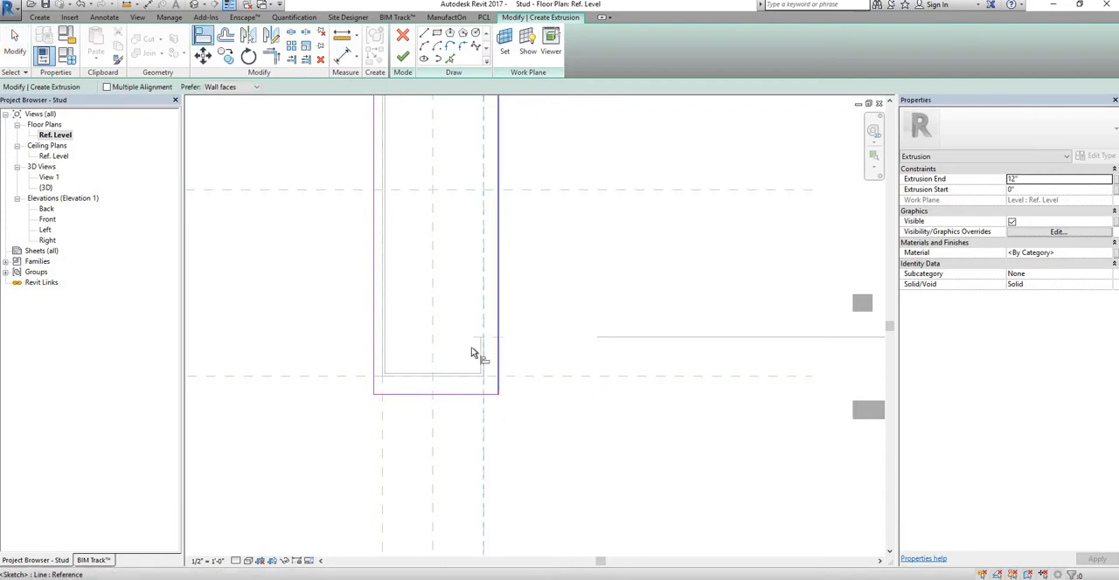
pyautogui.click(556, 378)
pyautogui.click(437, 393)
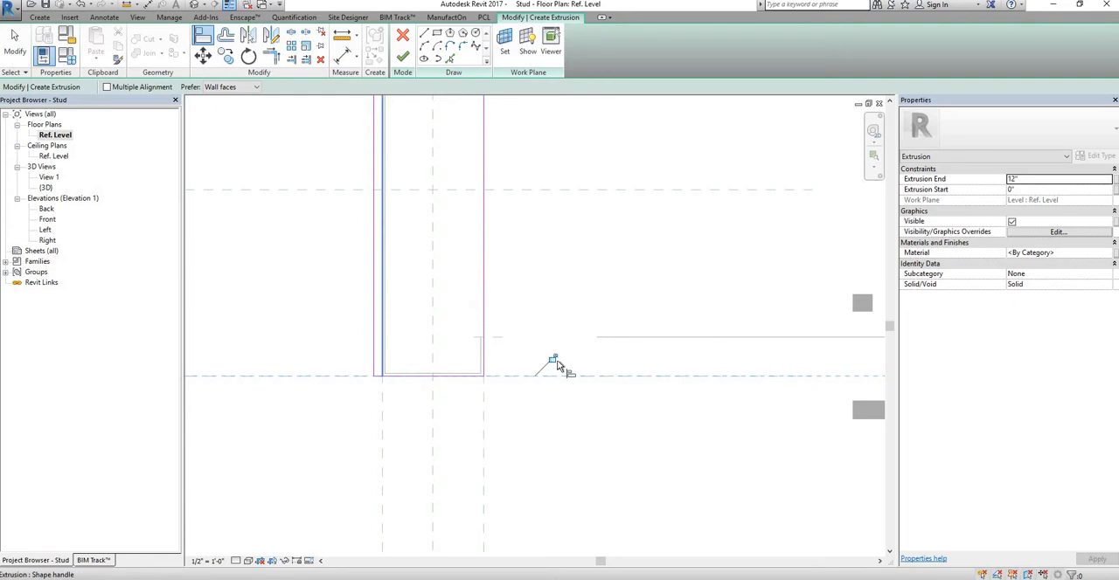
pyautogui.click(382, 407)
pyautogui.click(376, 335)
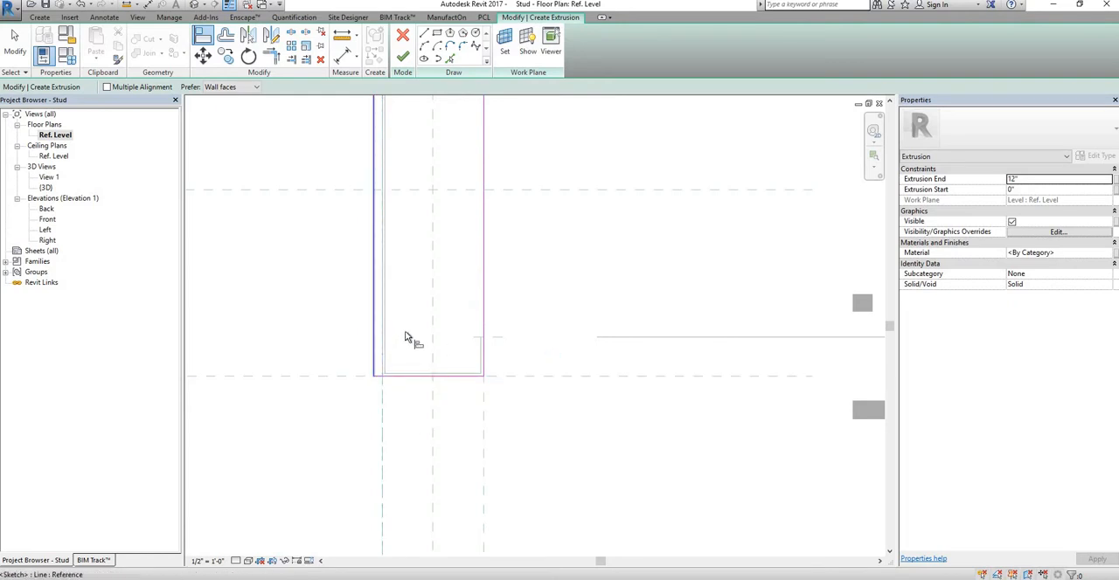
# Step: Align the rectangle's upper edge with the stud's upper outer reference plane and lock it
pyautogui.scroll(-3, 412, 260)
pyautogui.moveTo(413, 260); pyautogui.dragTo(388, 516, button='middle')
pyautogui.scroll(5, 374, 344)
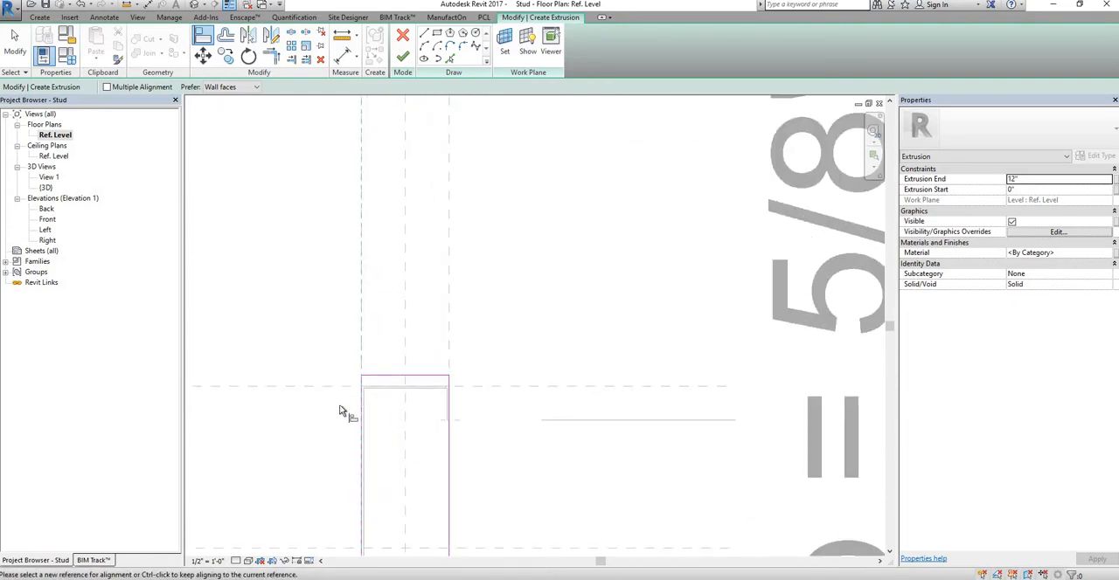
pyautogui.click(323, 437)
pyautogui.click(525, 416)
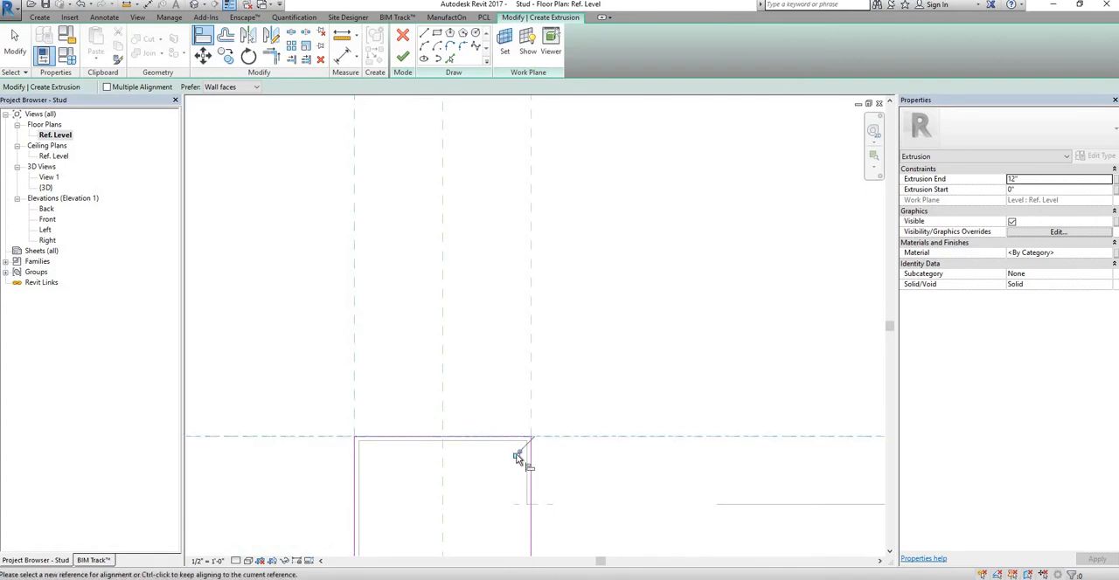
pyautogui.scroll(-3, 568, 341)
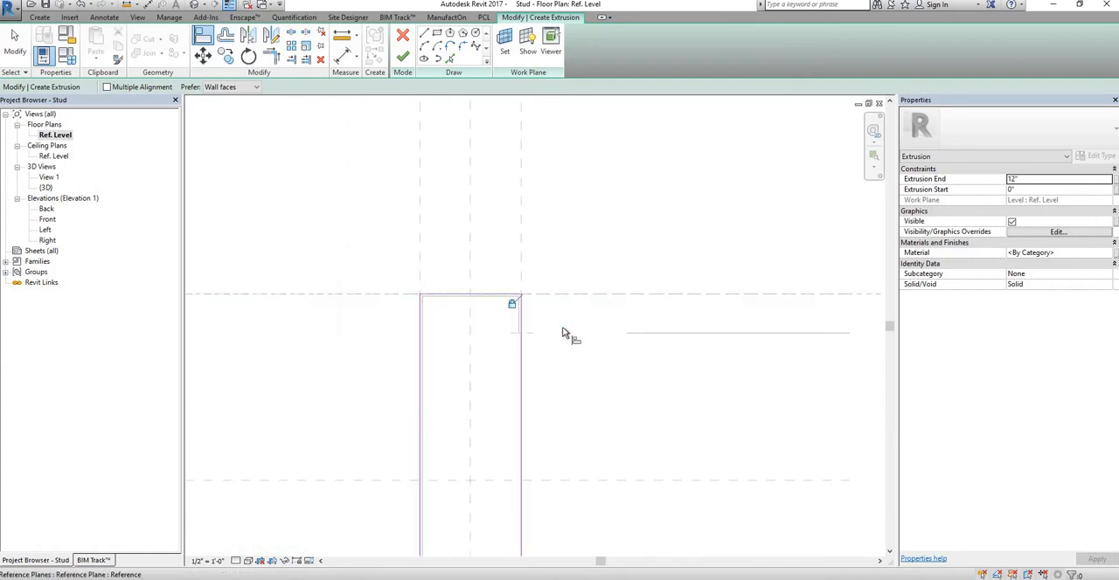
pyautogui.press('Escape')
pyautogui.press('Escape')
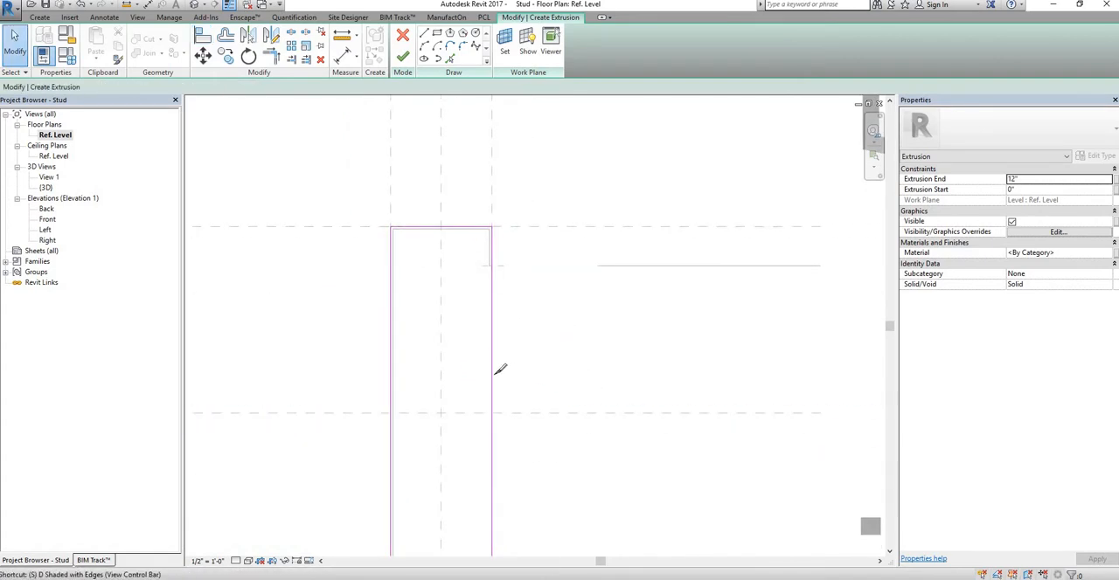
pyautogui.press('Escape')
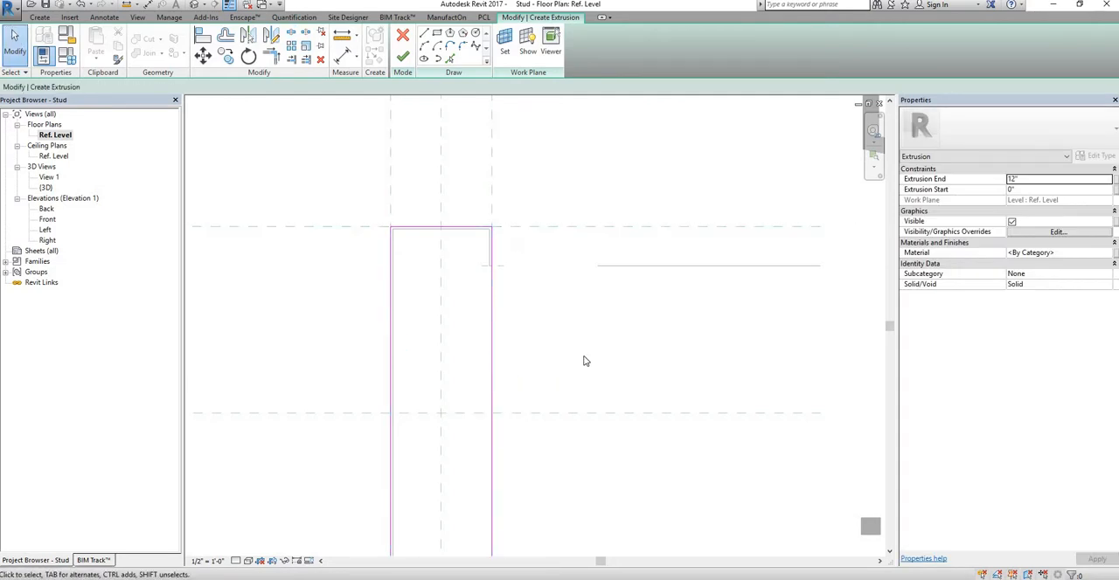
# Step: Offset a copy of the whole rectangle chain inward by 5/128" to form the stud's wall thickness
pyautogui.click(225, 37)
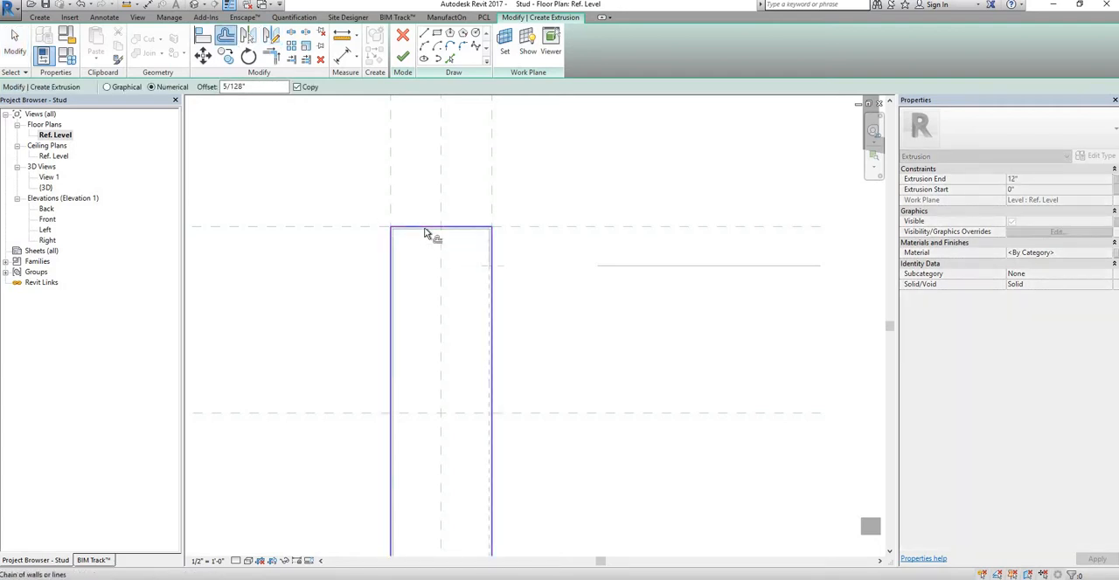
pyautogui.click(439, 235)
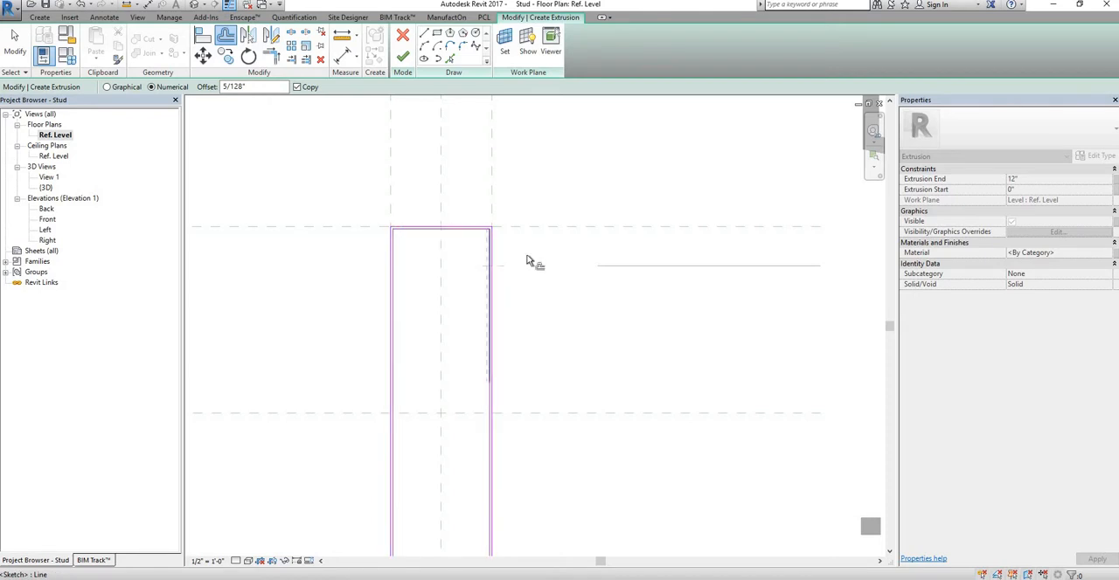
pyautogui.scroll(-1, 516, 262)
pyautogui.moveTo(514, 263); pyautogui.dragTo(493, 224, button='middle')
pyautogui.press('Escape')
pyautogui.scroll(1, 400, 180)
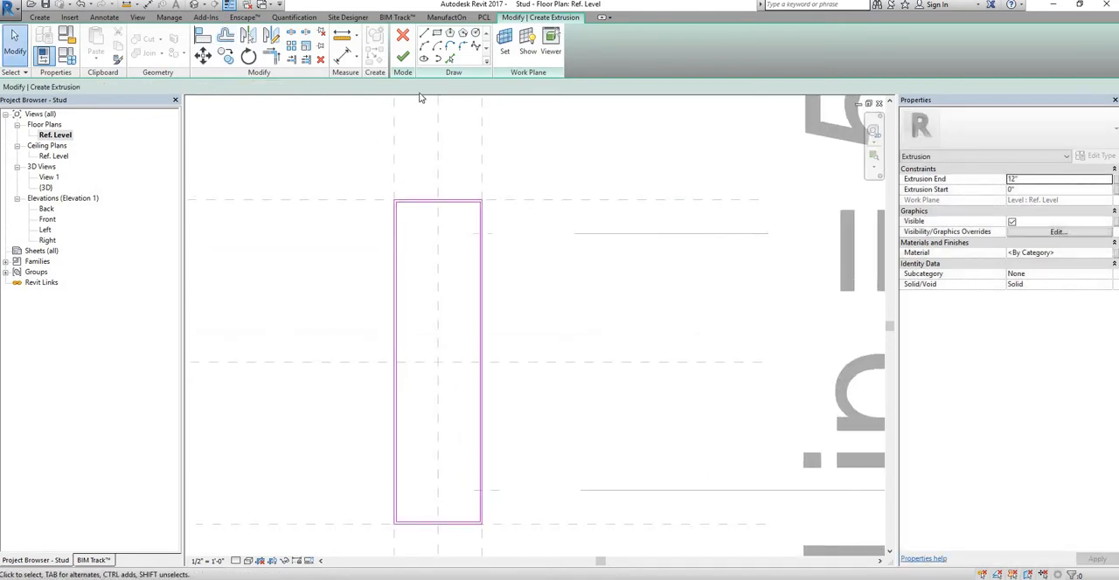
# Step: Draw a short line across the two right-hand boundary lines just above the upper lip's reference plane and trim them to it
pyautogui.press('l')
pyautogui.press('i')
pyautogui.scroll(5, 452, 229)
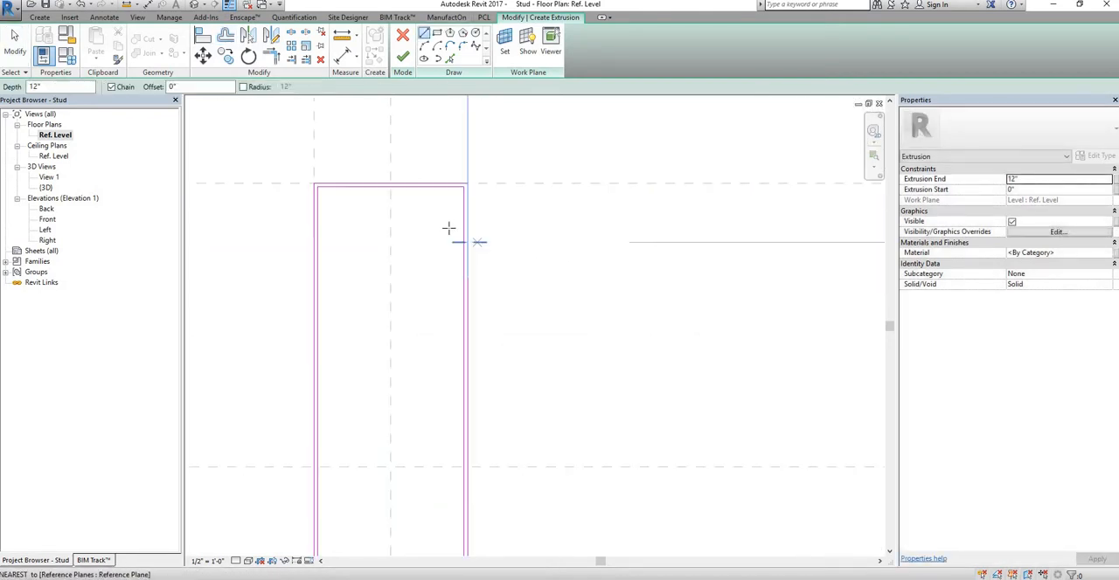
pyautogui.click(455, 234)
pyautogui.click(469, 234)
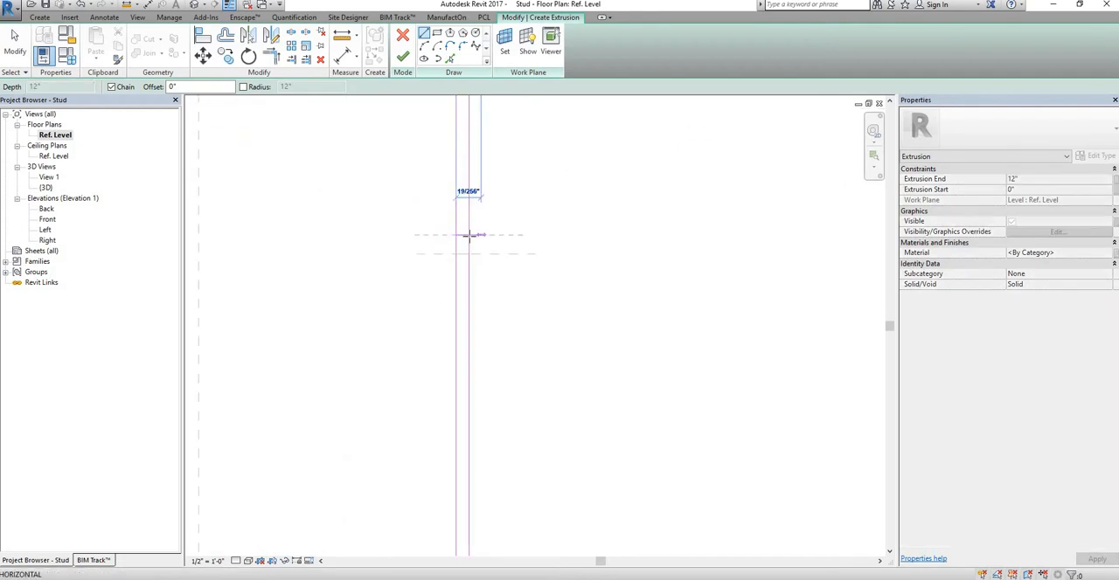
pyautogui.press('Escape')
pyautogui.press('Escape')
pyautogui.press('t')
pyautogui.press('r')
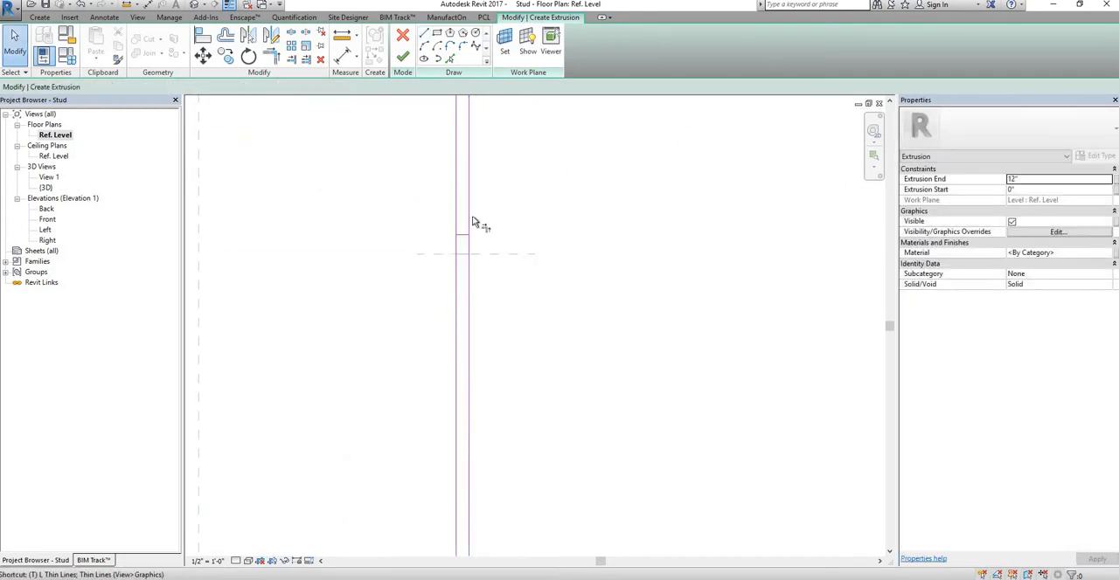
pyautogui.click(455, 214)
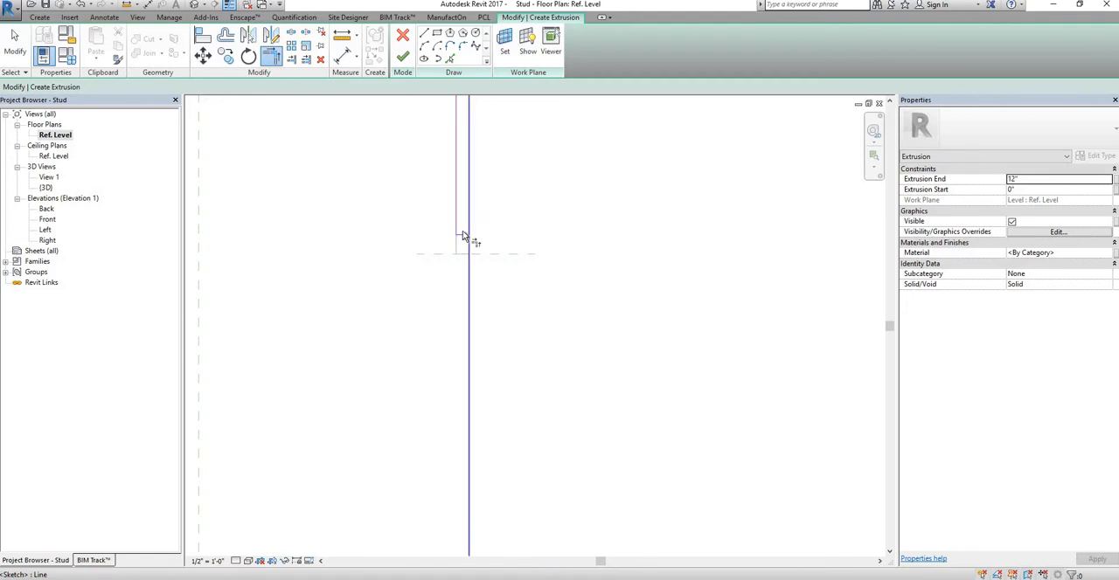
# Step: Draw a short line across the two right-hand boundary lines just below the lower lip's reference plane and trim them to it
pyautogui.scroll(-5, 498, 274)
pyautogui.moveTo(522, 550); pyautogui.dragTo(571, 294, button='middle')
pyautogui.scroll(-1, 432, 192)
pyautogui.moveTo(450, 246); pyautogui.dragTo(404, 171, button='middle')
pyautogui.press('Escape')
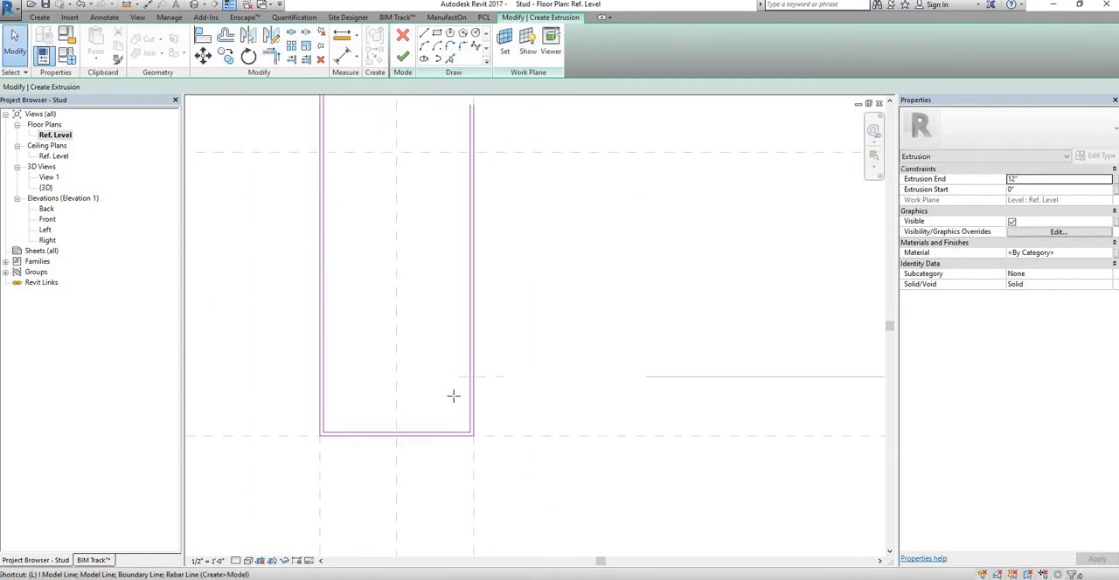
pyautogui.scroll(3, 467, 359)
pyautogui.press('i')
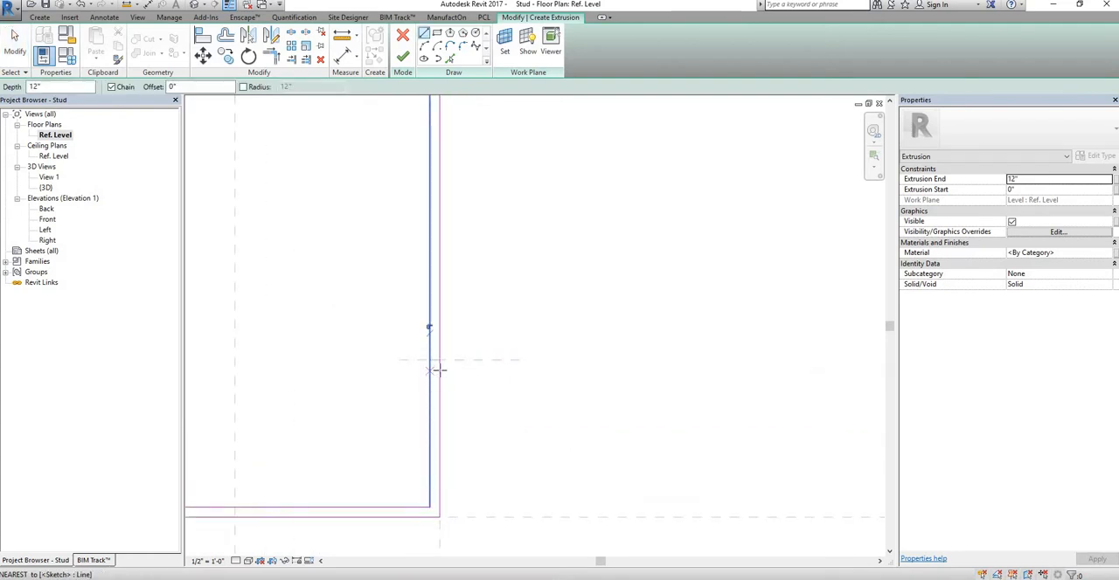
pyautogui.click(429, 370)
pyautogui.click(439, 370)
pyautogui.press('Escape')
pyautogui.press('Escape')
pyautogui.press('t')
pyautogui.press('r')
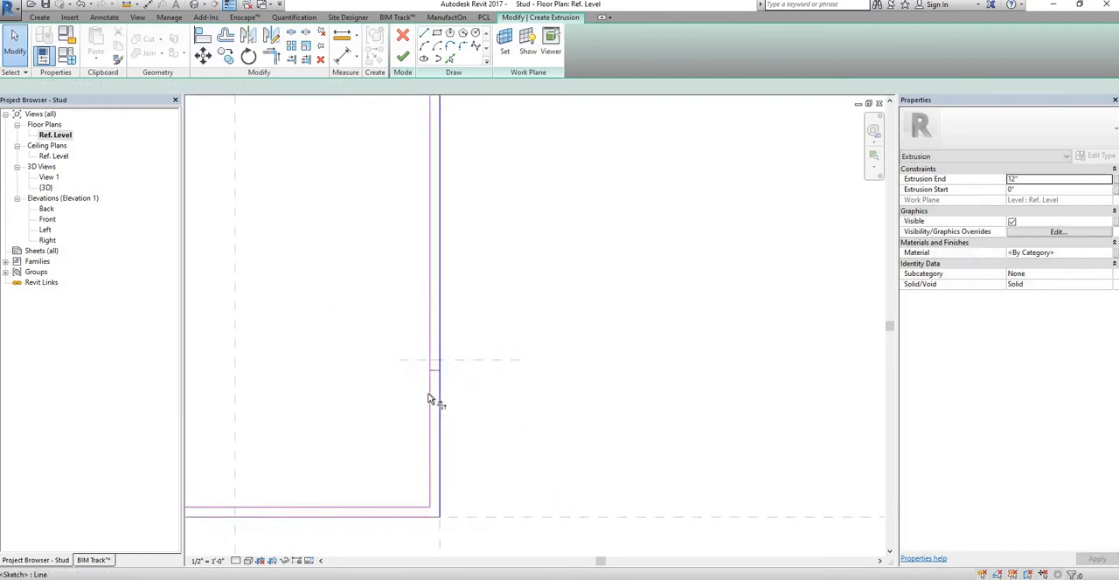
pyautogui.click(428, 399)
pyautogui.click(437, 378)
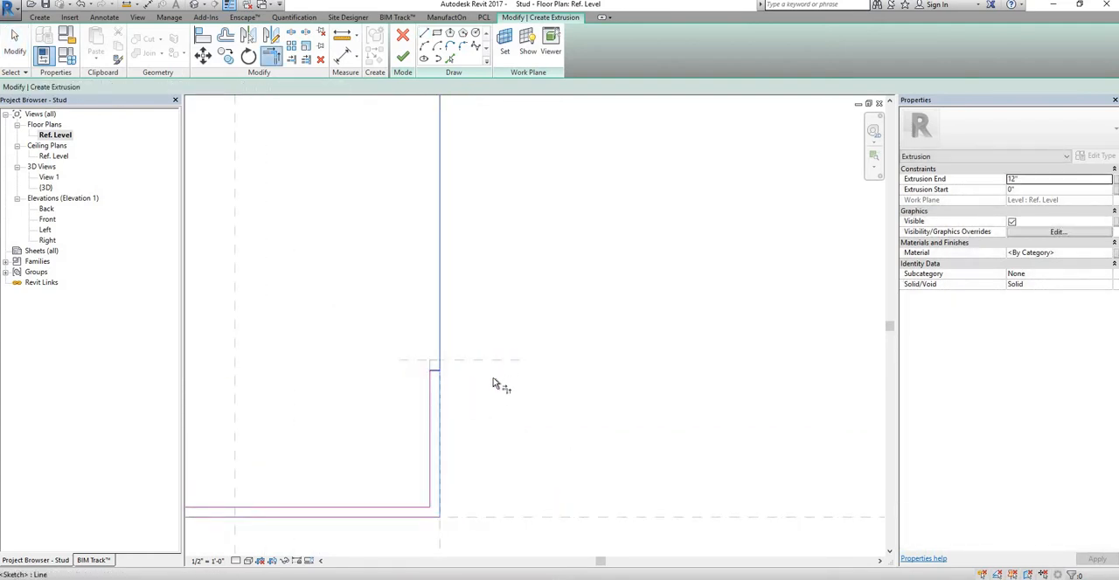
pyautogui.press('Escape')
# Step: Move the lower lip's short end line onto its reference plane and lock it there
pyautogui.scroll(3, 428, 372)
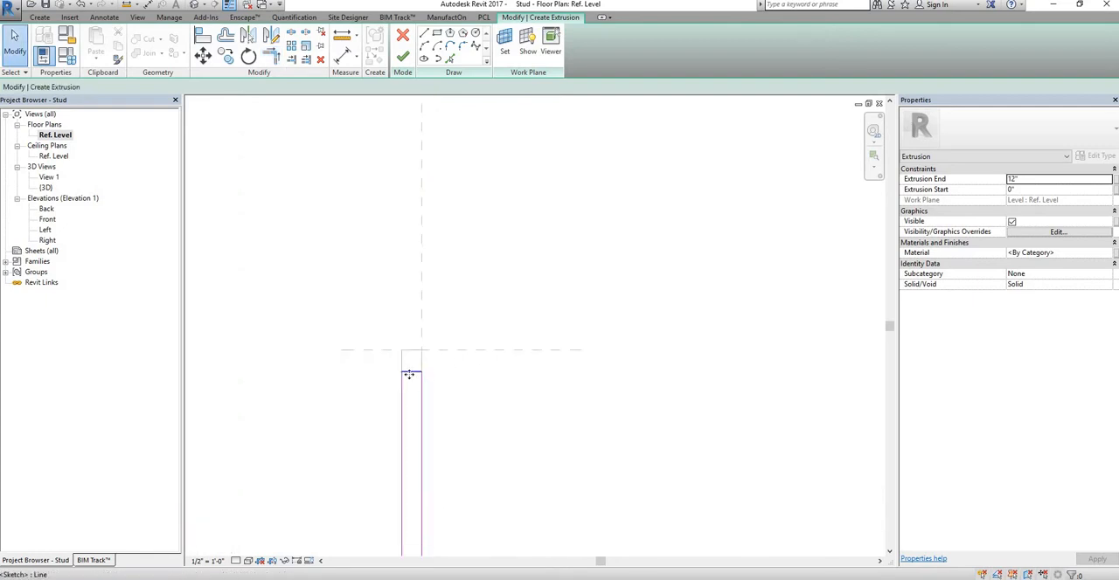
pyautogui.click(407, 369)
pyautogui.scroll(2, 404, 343)
pyautogui.moveTo(406, 343); pyautogui.dragTo(435, 337)
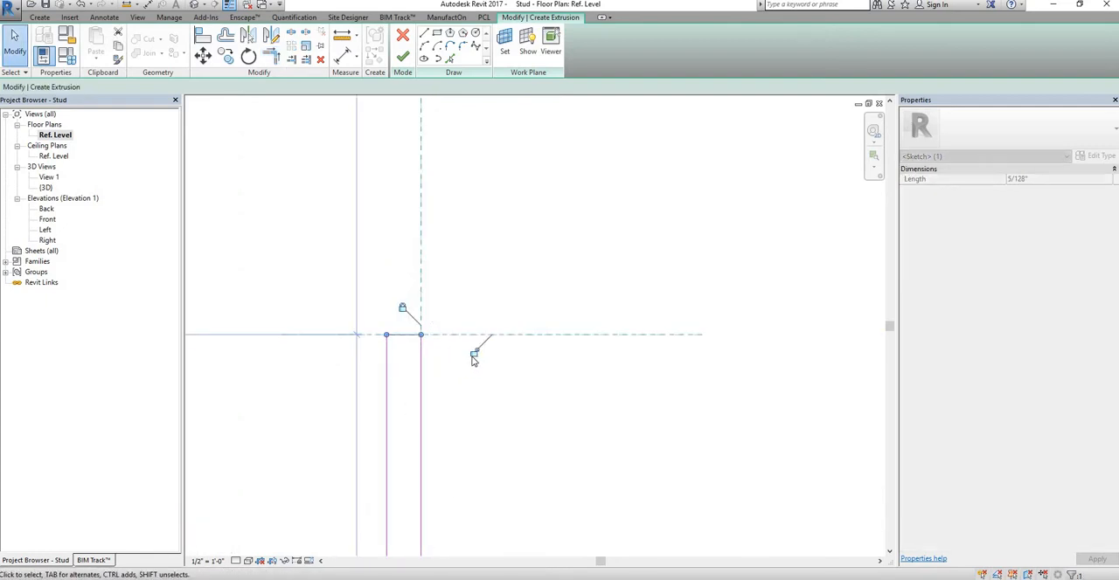
# Step: Align the upper lip's short end line with its reference plane and lock it
pyautogui.scroll(-3, 497, 224)
pyautogui.moveTo(491, 149); pyautogui.dragTo(461, 355, button='middle')
pyautogui.moveTo(444, 210); pyautogui.dragTo(438, 395, button='middle')
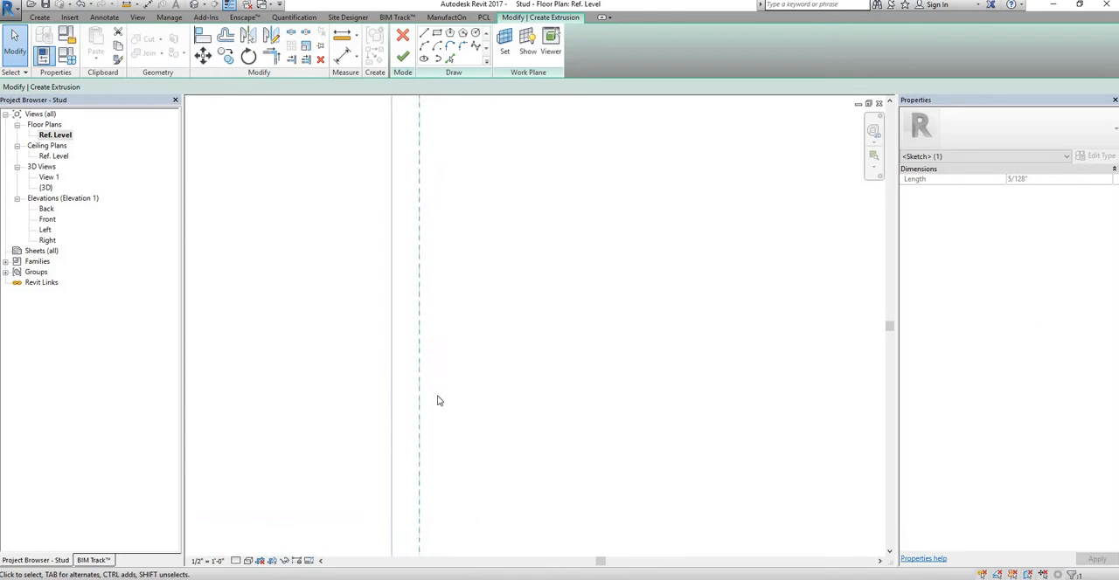
pyautogui.moveTo(454, 193); pyautogui.dragTo(443, 365, button='middle')
pyautogui.moveTo(458, 241); pyautogui.dragTo(464, 377, button='middle')
pyautogui.moveTo(457, 302); pyautogui.dragTo(472, 465, button='middle')
pyautogui.moveTo(473, 214); pyautogui.dragTo(469, 420, button='middle')
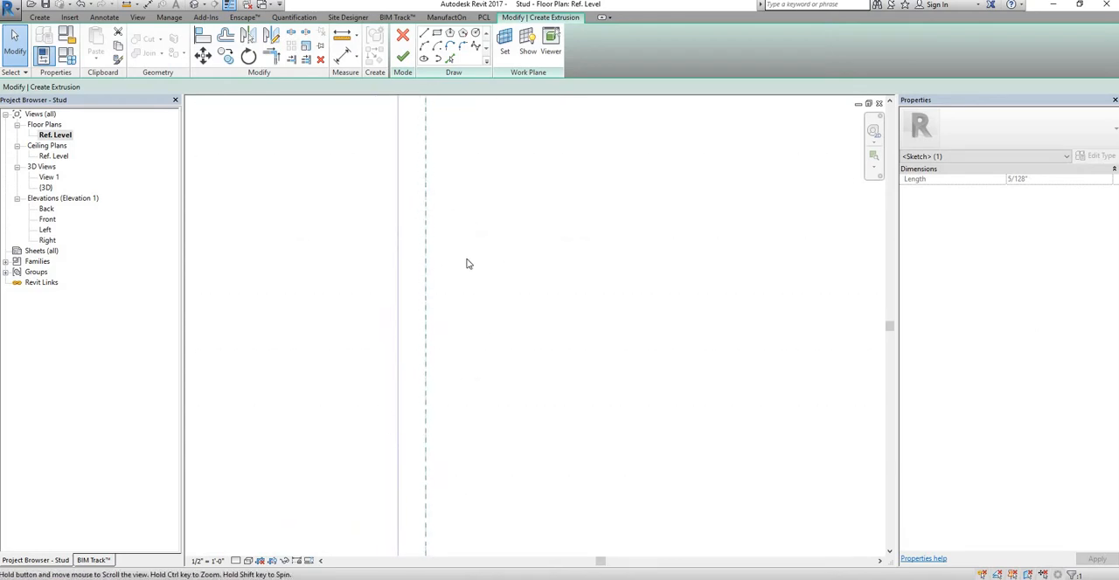
pyautogui.scroll(-2, 467, 254)
pyautogui.moveTo(468, 252)
pyautogui.mouseDown(button='middle')
pyautogui.moveTo(484, 274)
pyautogui.moveTo(484, 401)
pyautogui.mouseUp(button='middle')
pyautogui.scroll(-3, 459, 195)
pyautogui.moveTo(459, 162); pyautogui.dragTo(460, 342, button='middle')
pyautogui.scroll(4, 460, 349)
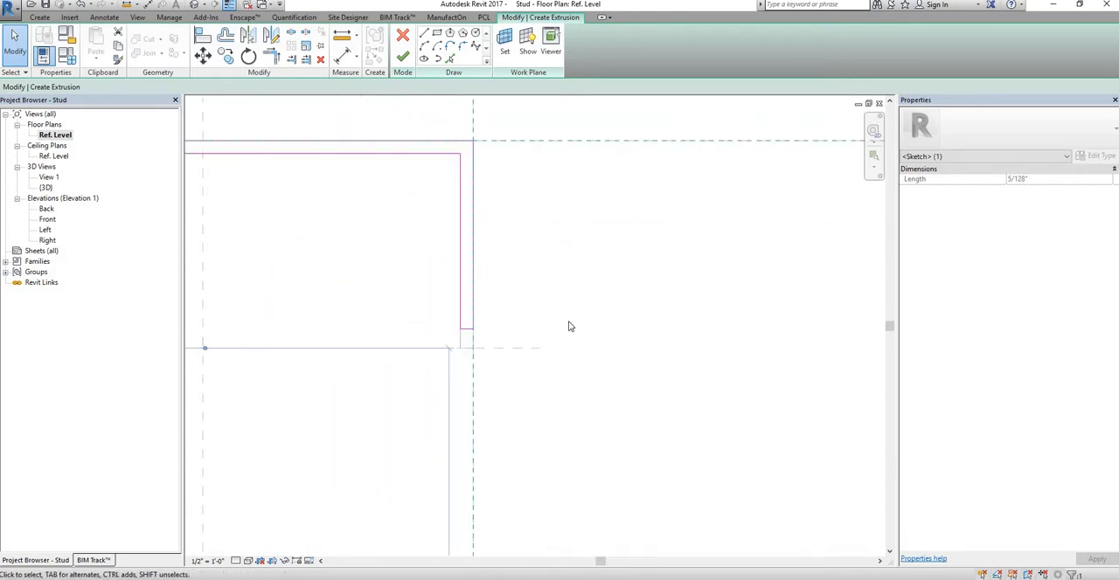
pyautogui.scroll(4, 564, 333)
pyautogui.click(558, 337)
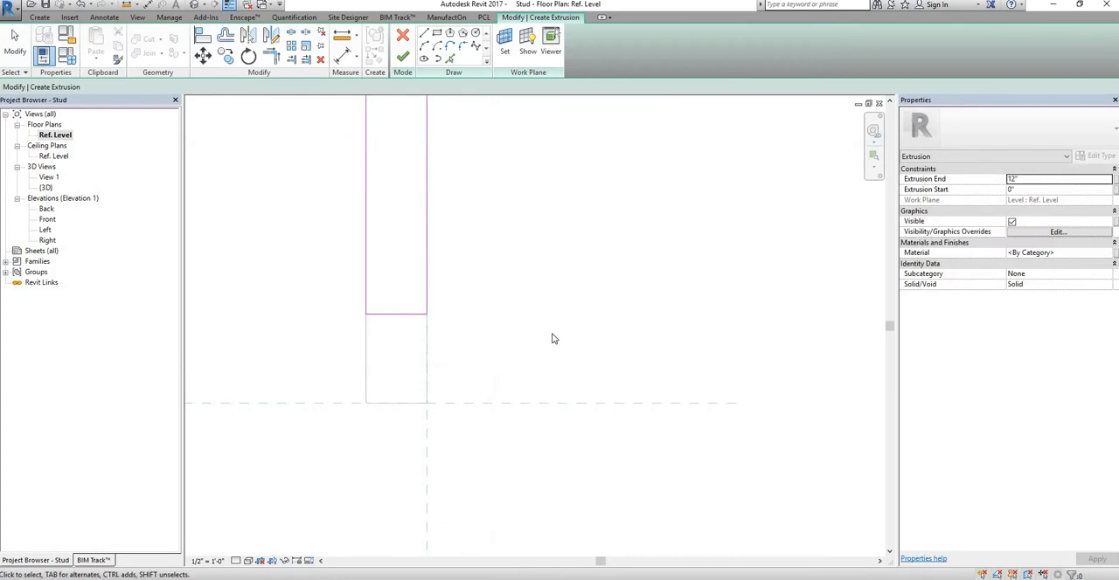
pyautogui.press('a')
pyautogui.press('l')
pyautogui.click(513, 406)
pyautogui.click(425, 315)
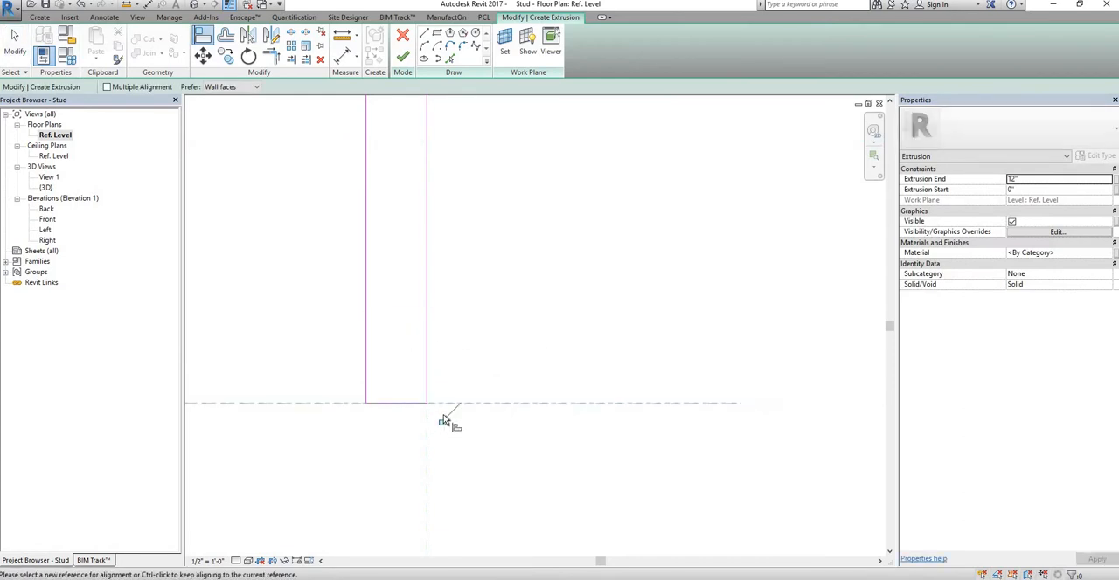
pyautogui.scroll(-5, 540, 353)
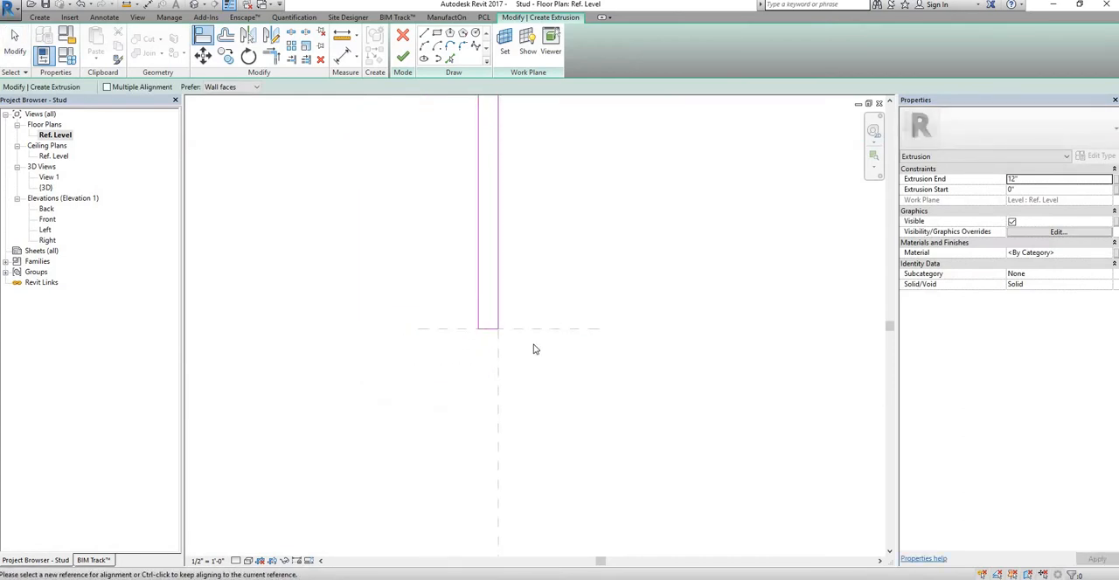
pyautogui.press('Escape')
pyautogui.press('Escape')
pyautogui.scroll(-4, 536, 326)
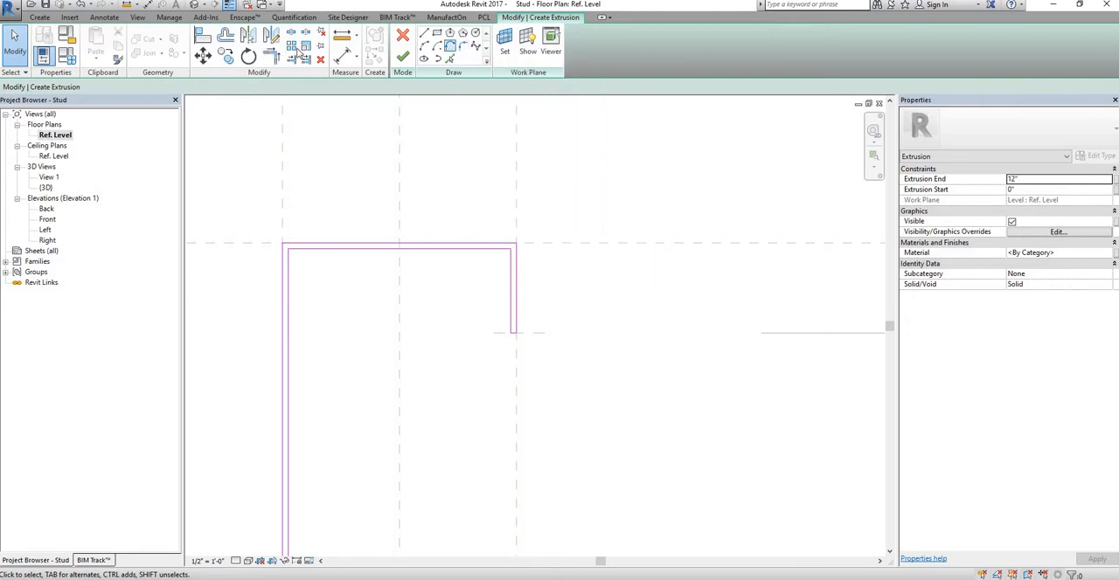
pyautogui.click(271, 55)
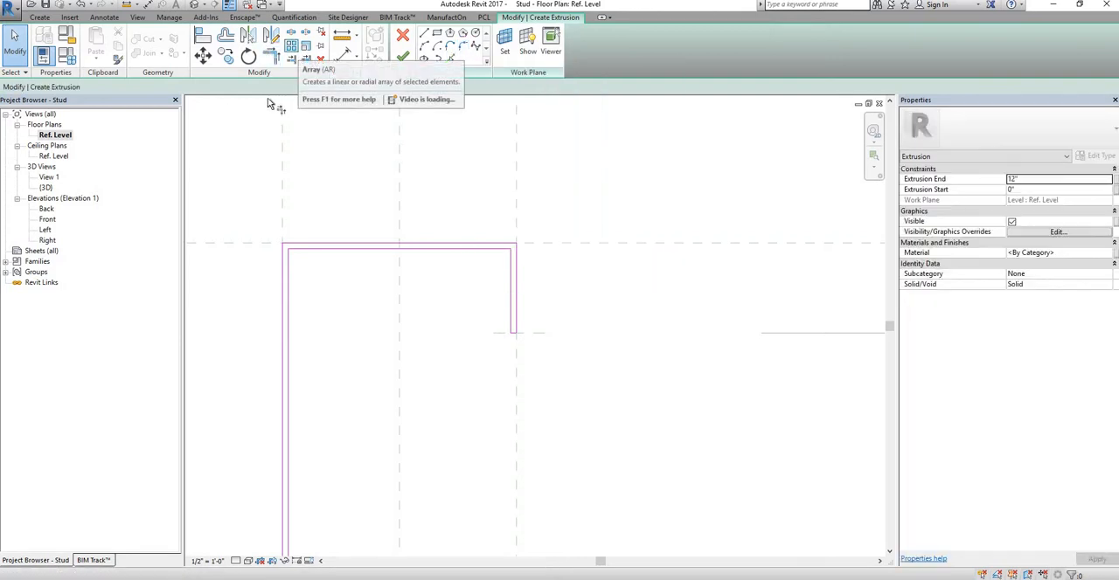
pyautogui.press('Escape')
pyautogui.press('Escape')
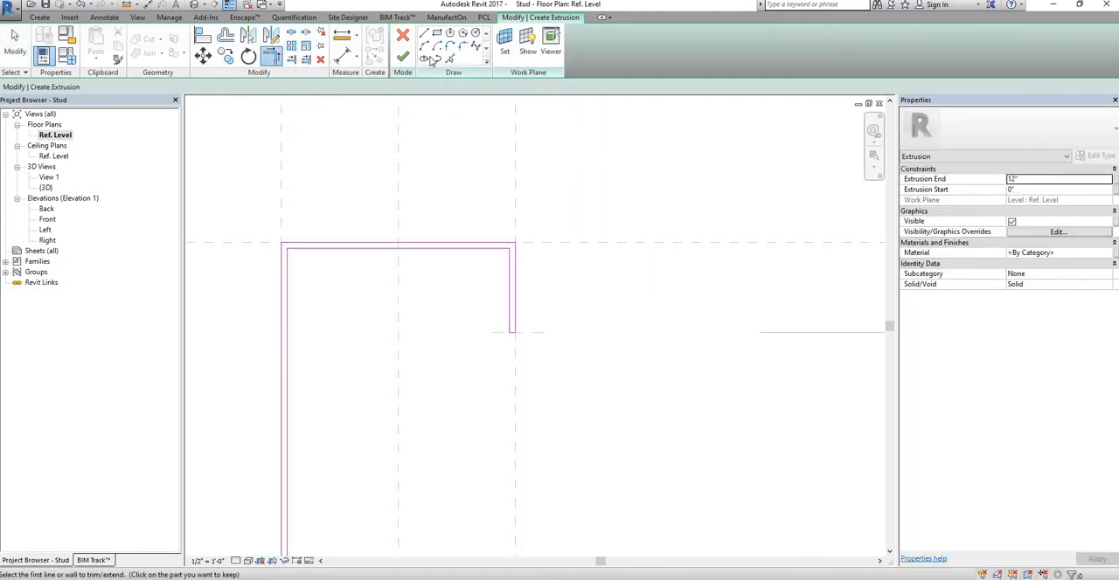
# Step: Round the outer corner between the web and the upper flange with a fillet arc of about 9/256" radius
pyautogui.press('l')
pyautogui.press('i')
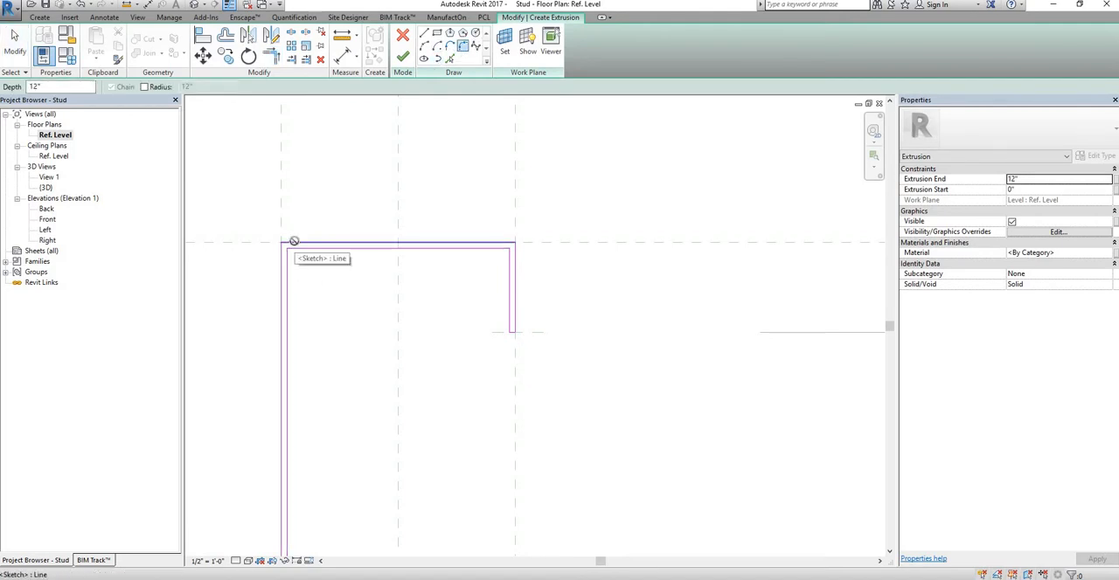
pyautogui.click(294, 243)
pyautogui.scroll(8, 280, 244)
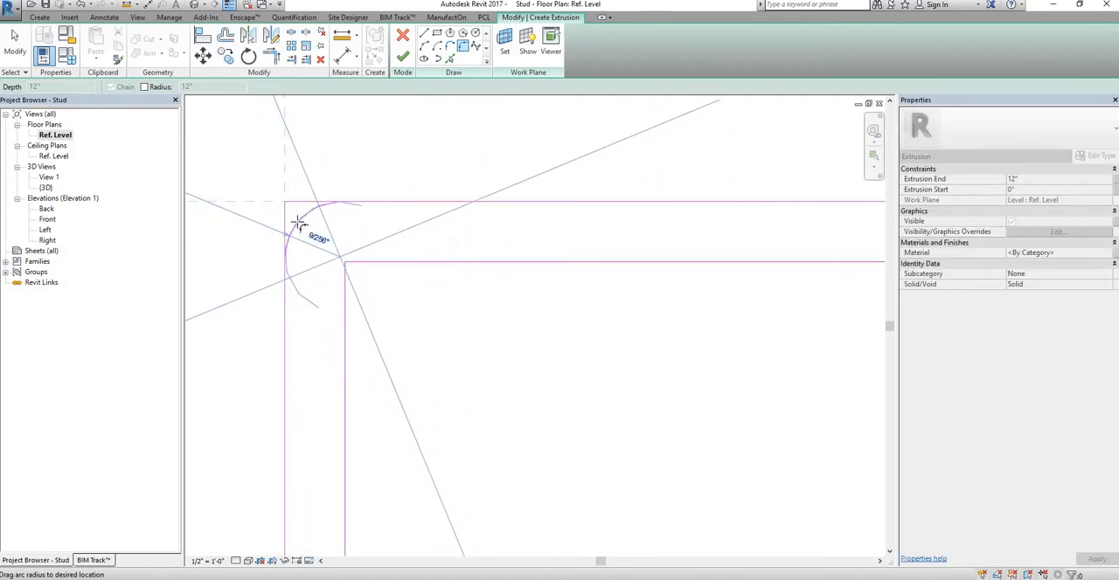
pyautogui.click(396, 234)
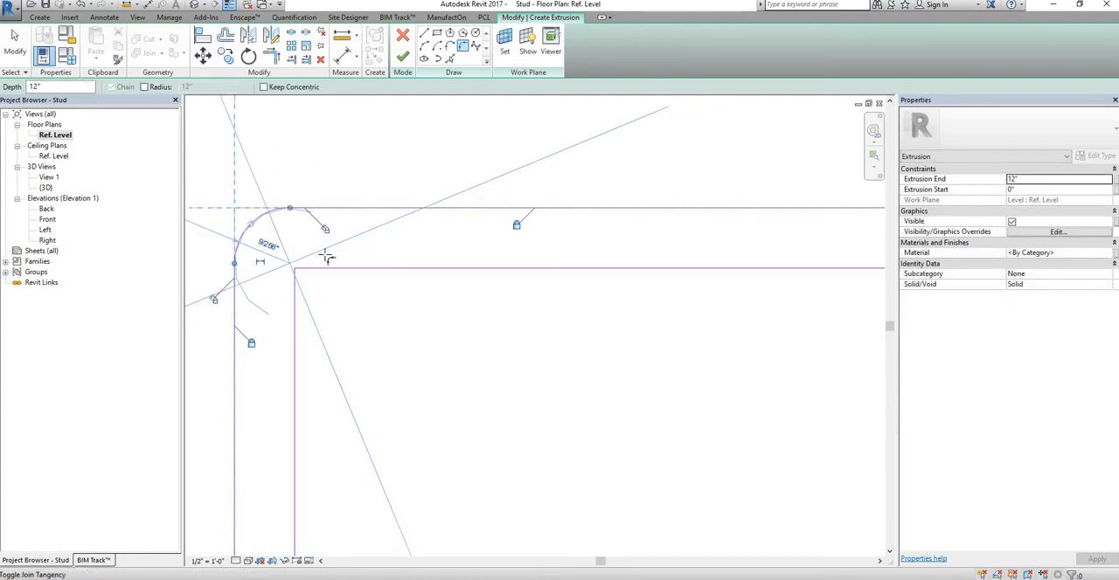
pyautogui.scroll(-3, 376, 263)
pyautogui.scroll(5, 429, 280)
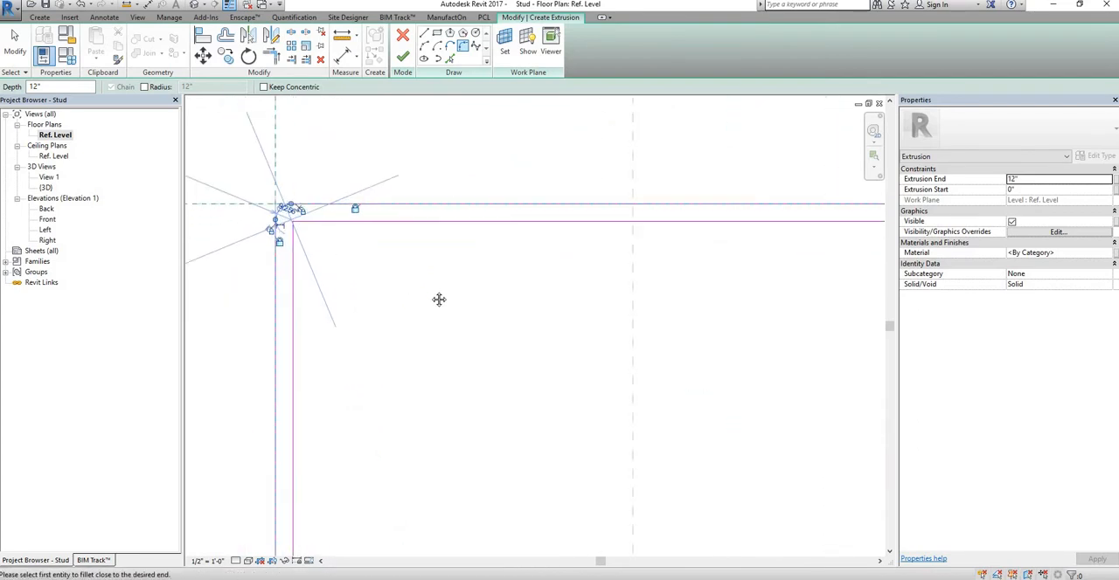
pyautogui.press('Escape')
pyautogui.press('Escape')
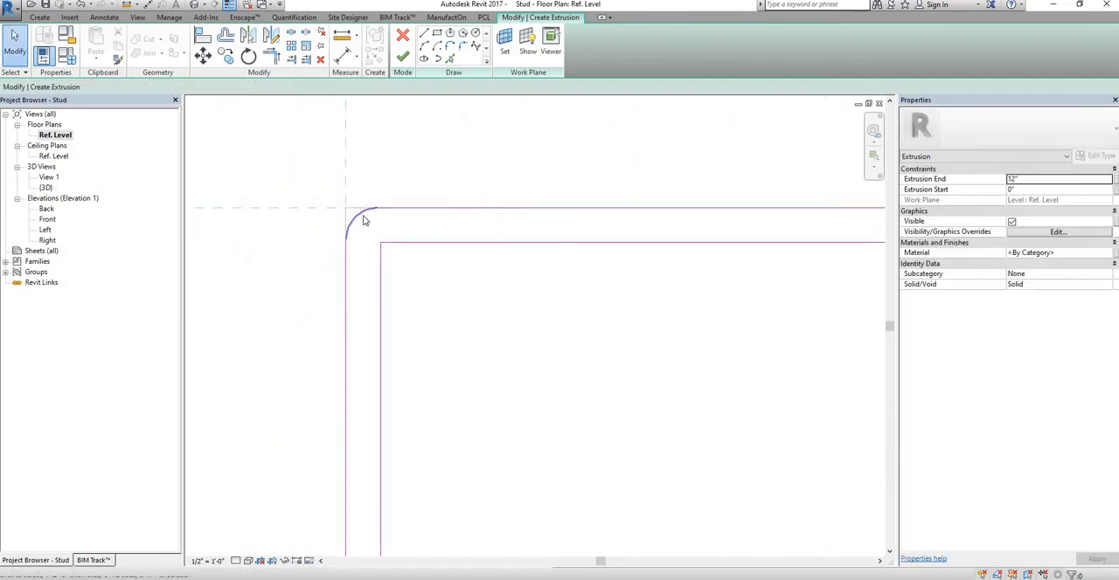
# Step: Set the radius of the outer fillet arc between the web and the upper flange to 1 mm
pyautogui.click(364, 222)
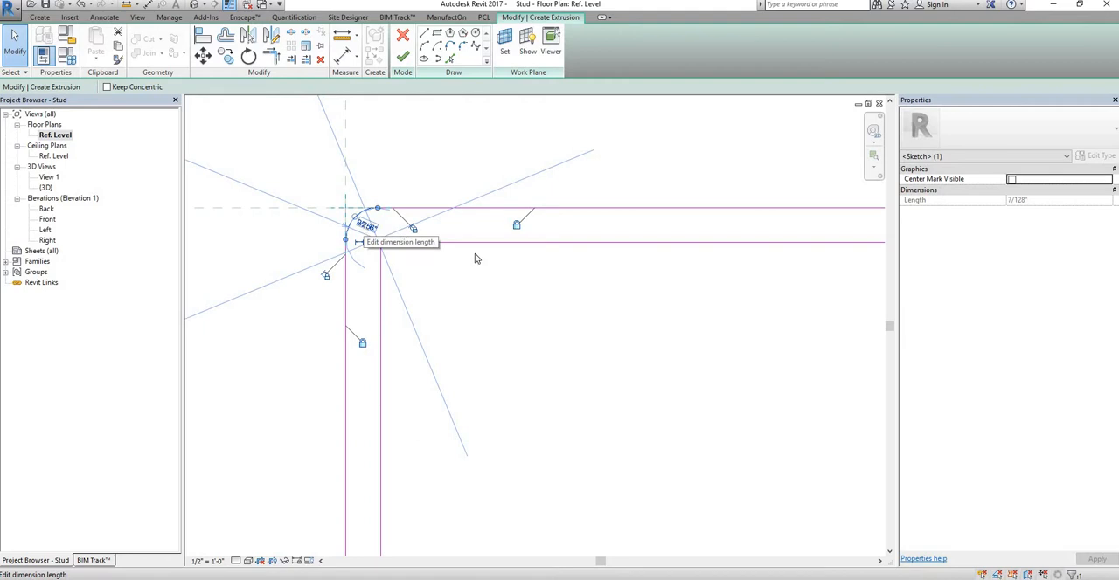
pyautogui.scroll(-2, 446, 254)
pyautogui.scroll(4, 443, 262)
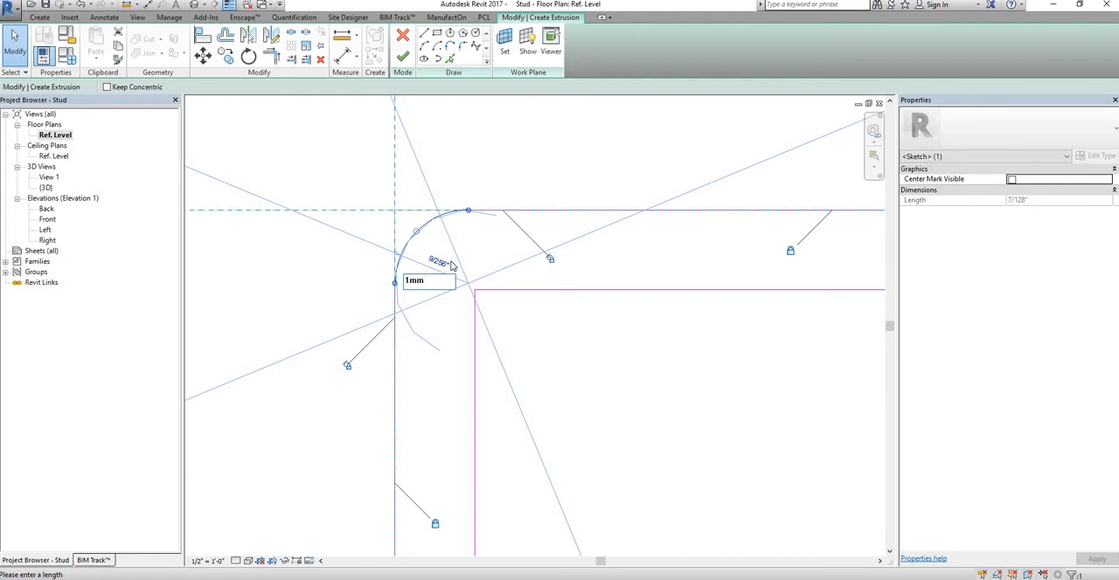
pyautogui.press('Return')
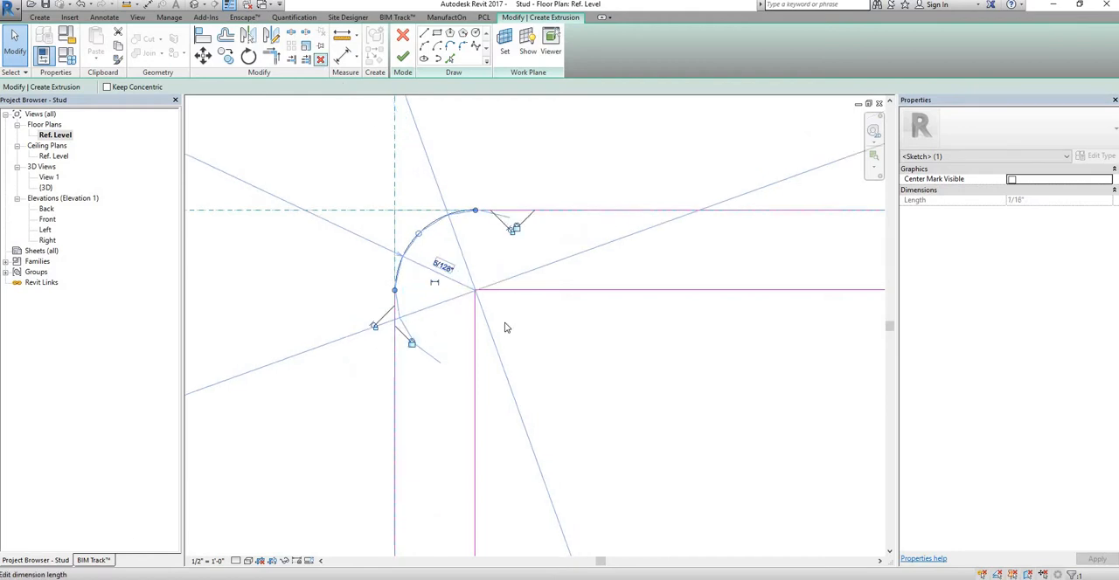
pyautogui.press('Escape')
# Step: Round the inner corner between the web and the upper flange with a fillet arc
pyautogui.scroll(-2, 445, 238)
pyautogui.scroll(2, 482, 267)
pyautogui.scroll(-3, 430, 228)
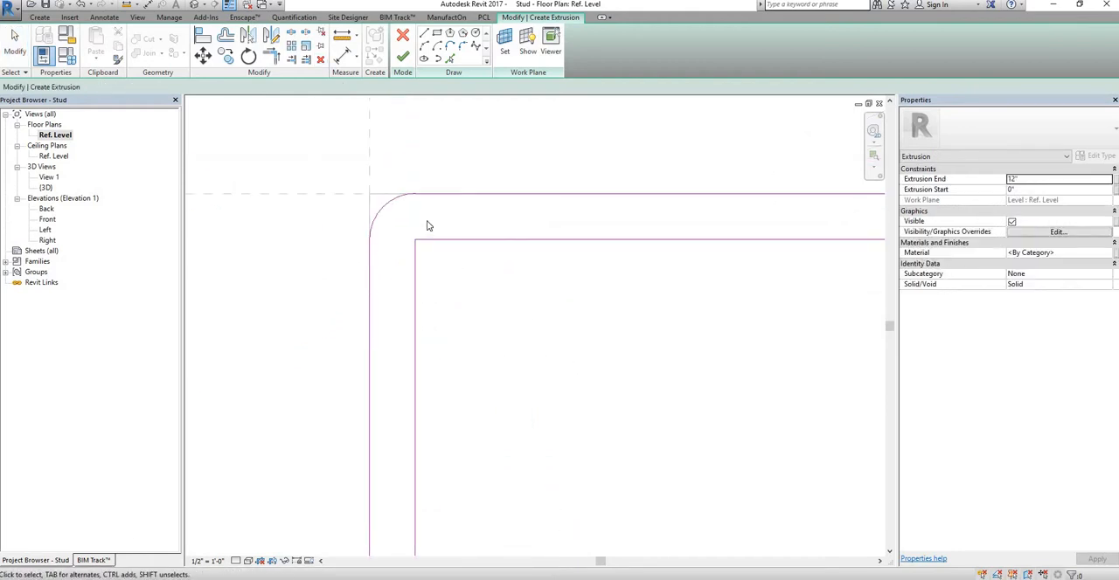
pyautogui.scroll(-3, 394, 219)
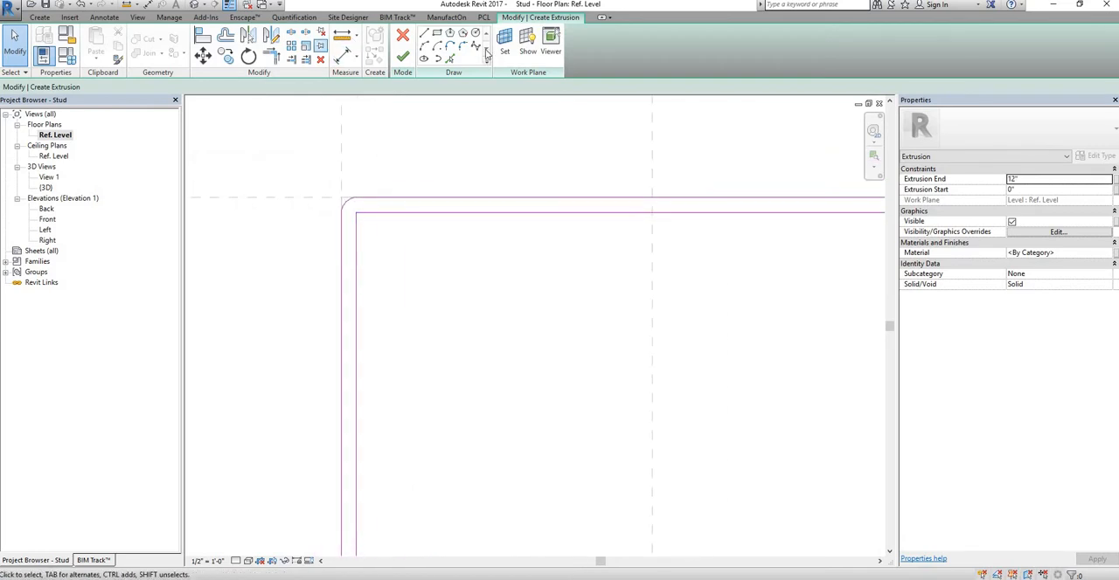
pyautogui.click(375, 214)
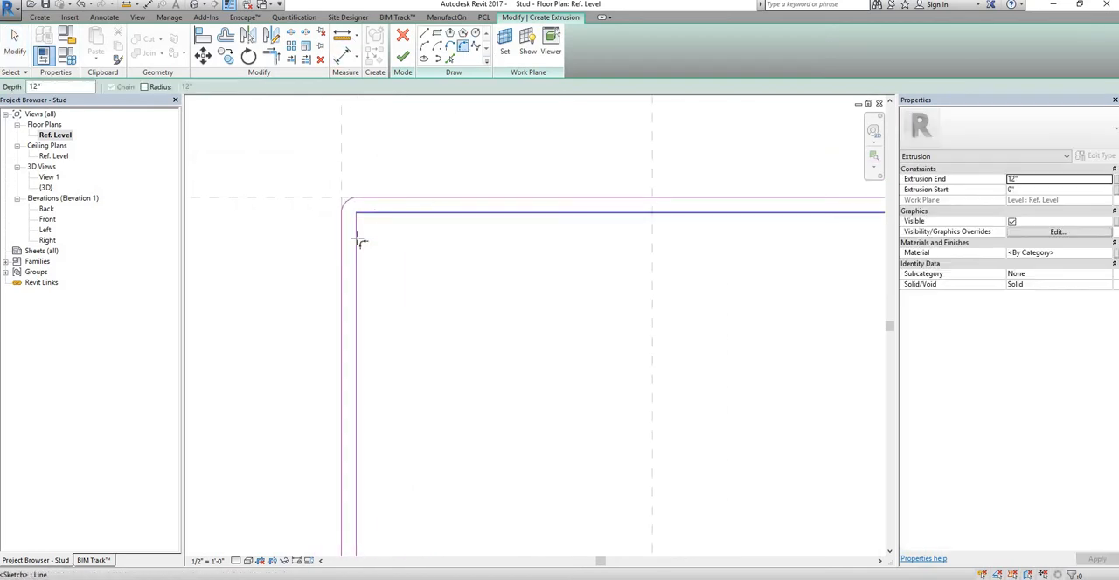
pyautogui.click(358, 237)
pyautogui.click(376, 230)
pyautogui.moveTo(647, 246); pyautogui.dragTo(317, 266, button='middle')
pyautogui.scroll(-2, 442, 253)
pyautogui.scroll(3, 572, 234)
pyautogui.click(526, 216)
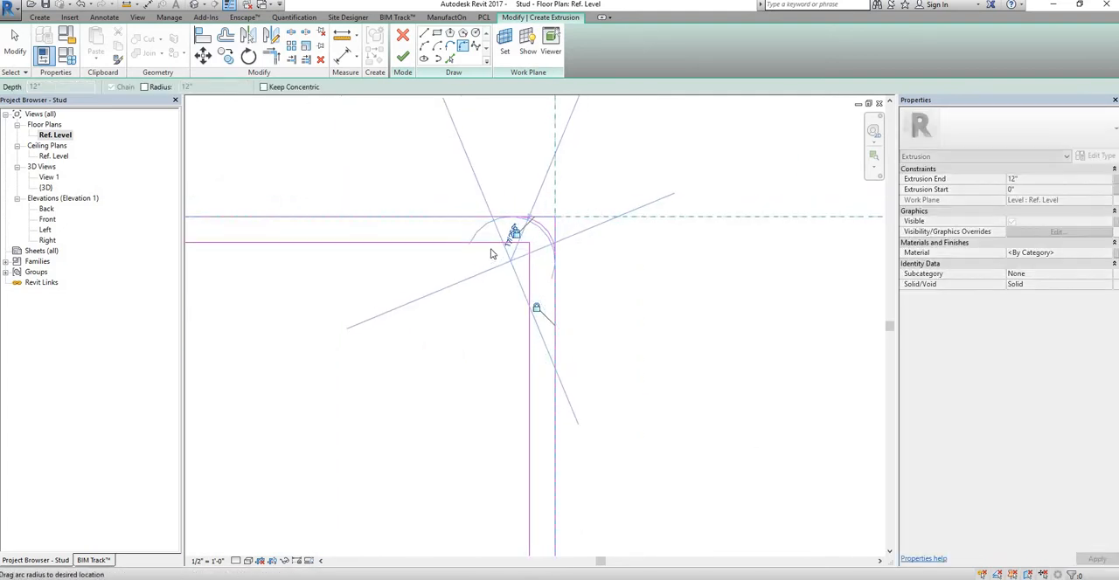
pyautogui.click(554, 249)
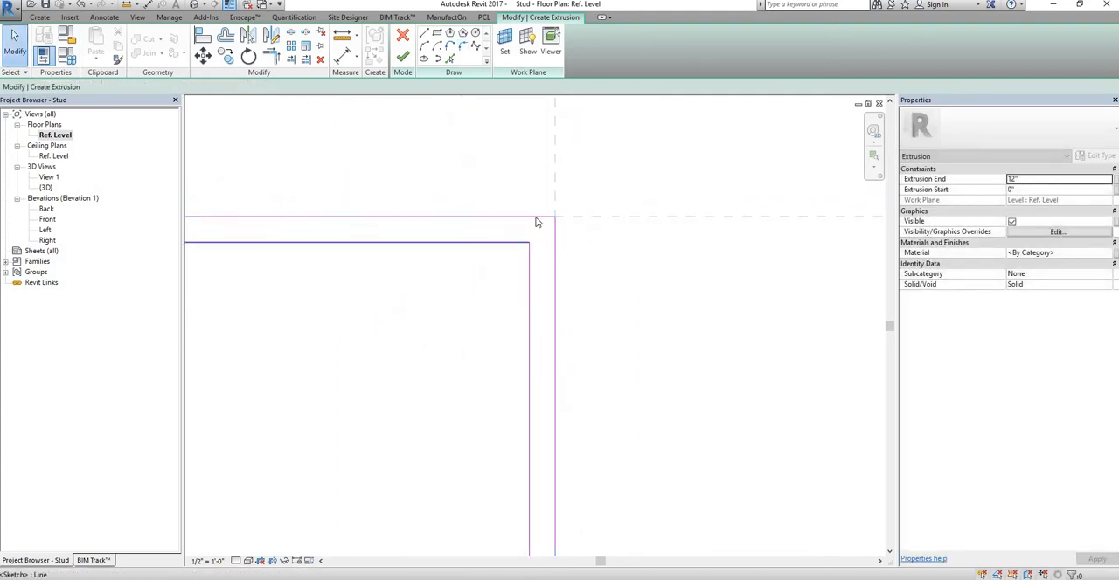
pyautogui.press('Escape')
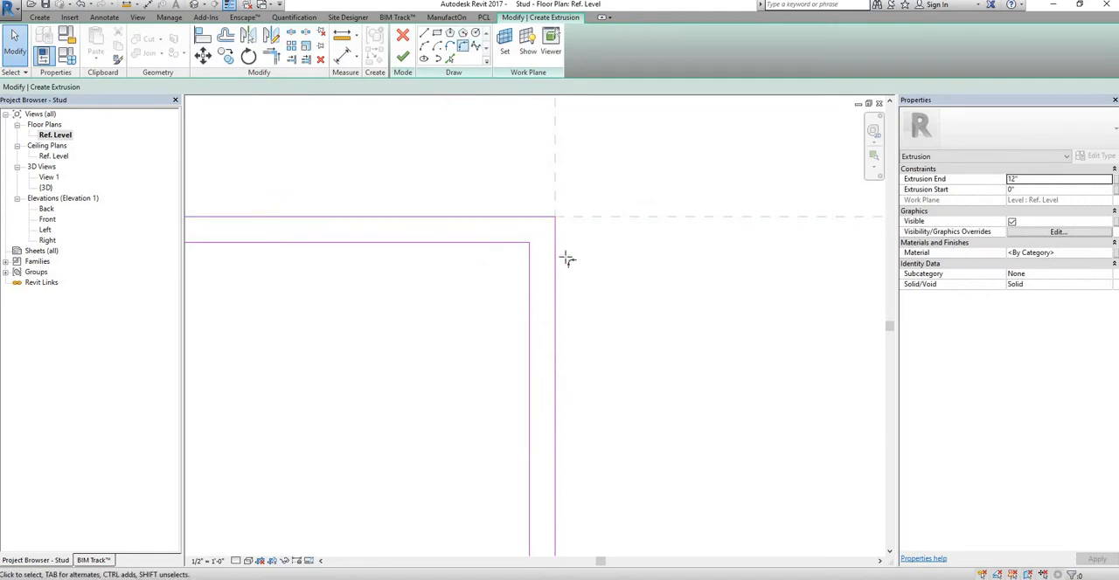
# Step: Fillet the outer corner between the upper flange and its lip at about 1/16" radius, and round the inner corner beside it
pyautogui.press('Return')
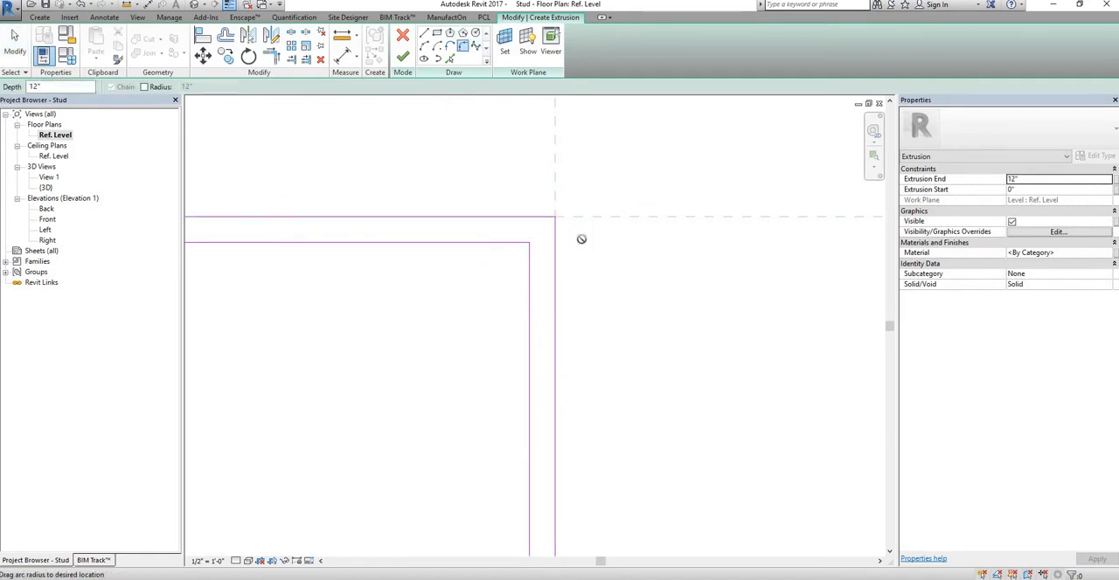
pyautogui.scroll(1, 546, 234)
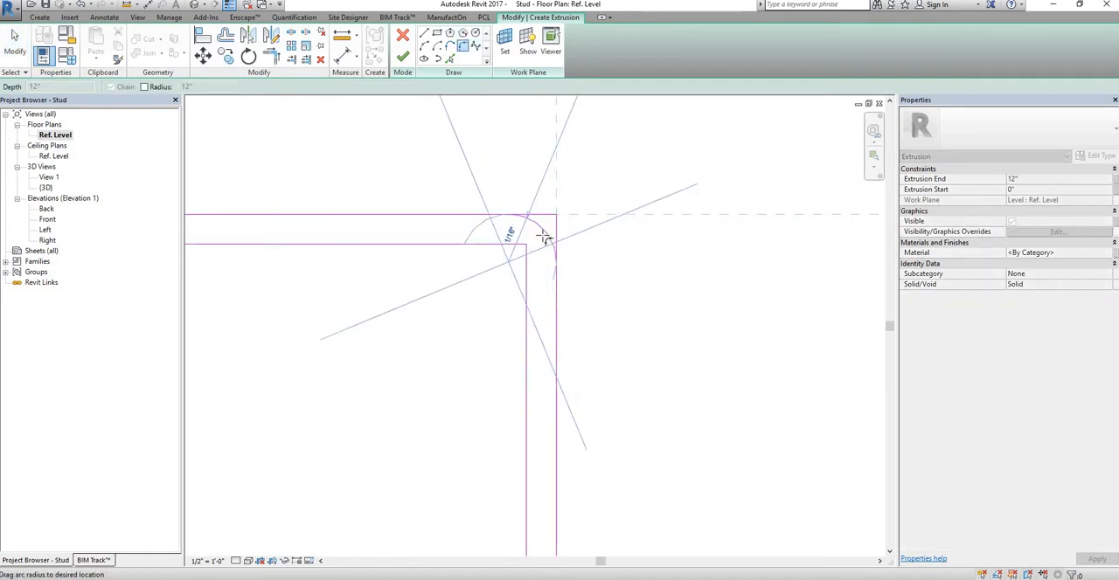
pyautogui.click(460, 250)
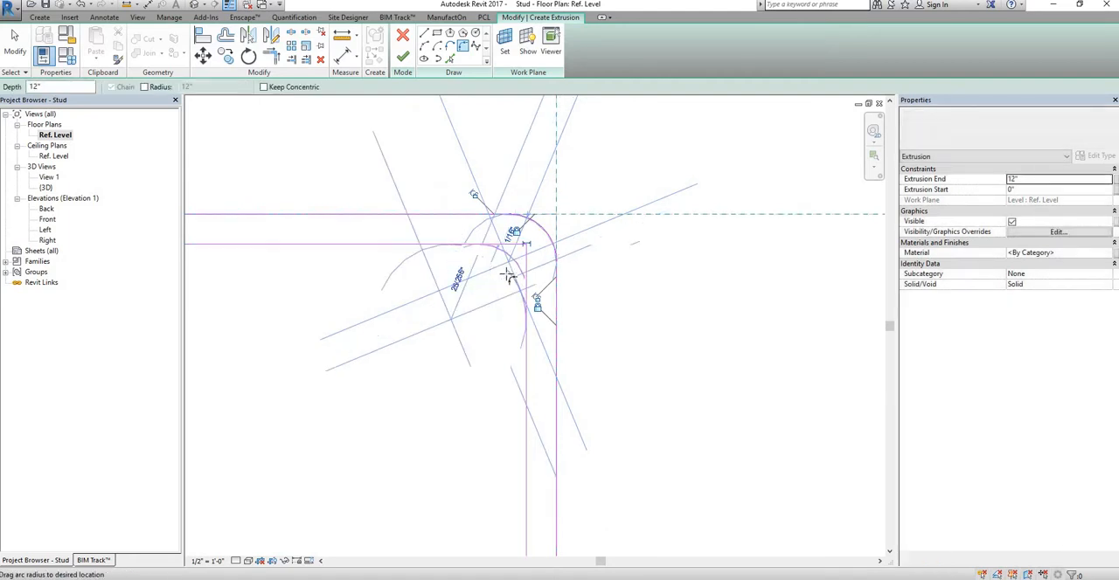
pyautogui.click(498, 272)
# Step: Fillet the inner corner between the web and the lower flange at about 9/128" radius, and round the outer corner around it
pyautogui.scroll(-5, 436, 357)
pyautogui.moveTo(407, 378); pyautogui.dragTo(538, 107, button='middle')
pyautogui.moveTo(465, 381); pyautogui.dragTo(455, 157, button='middle')
pyautogui.moveTo(459, 451); pyautogui.dragTo(452, 320, button='middle')
pyautogui.scroll(5, 449, 320)
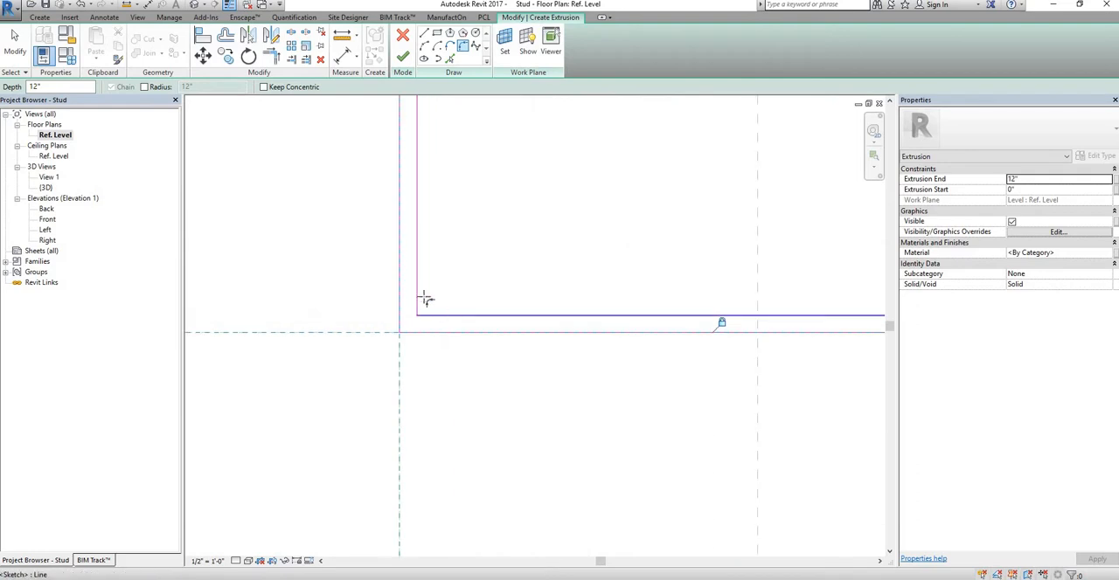
pyautogui.click(418, 292)
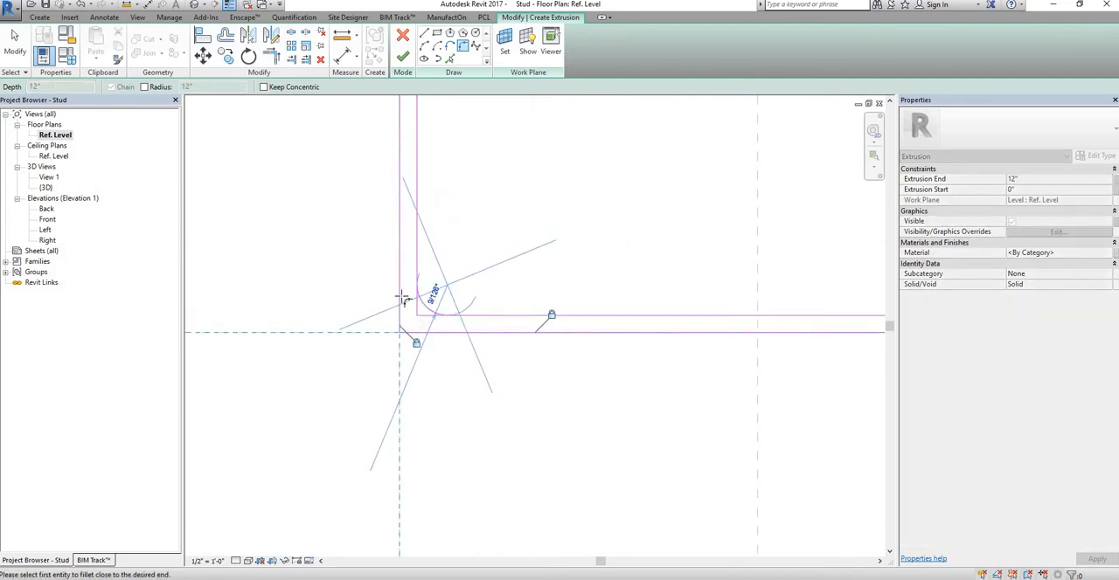
pyautogui.scroll(1, 450, 333)
pyautogui.click(449, 333)
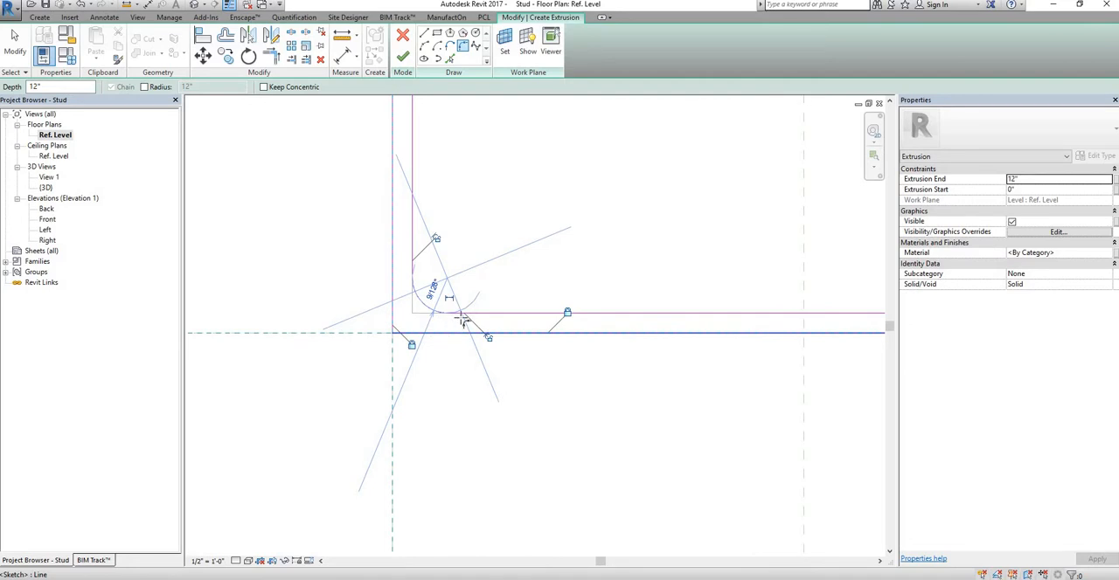
pyautogui.scroll(4, 405, 319)
pyautogui.click(399, 319)
# Step: Fillet the corner between the lower flange and its lip, about 3/64" radius on the outside and 7/128" on the inside
pyautogui.scroll(5, 445, 317)
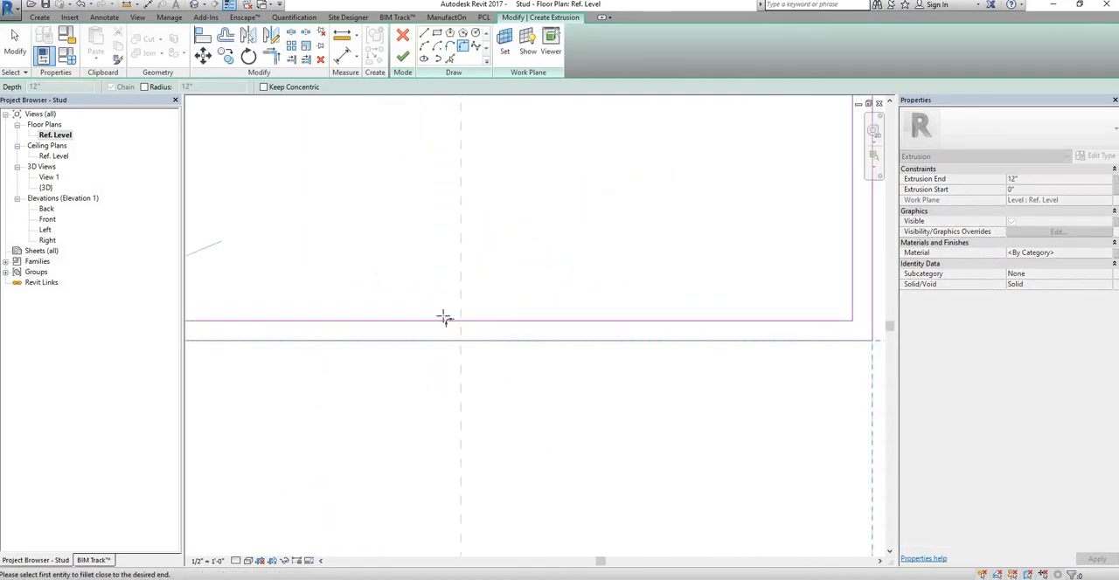
pyautogui.scroll(2, 413, 335)
pyautogui.click(415, 334)
pyautogui.click(473, 315)
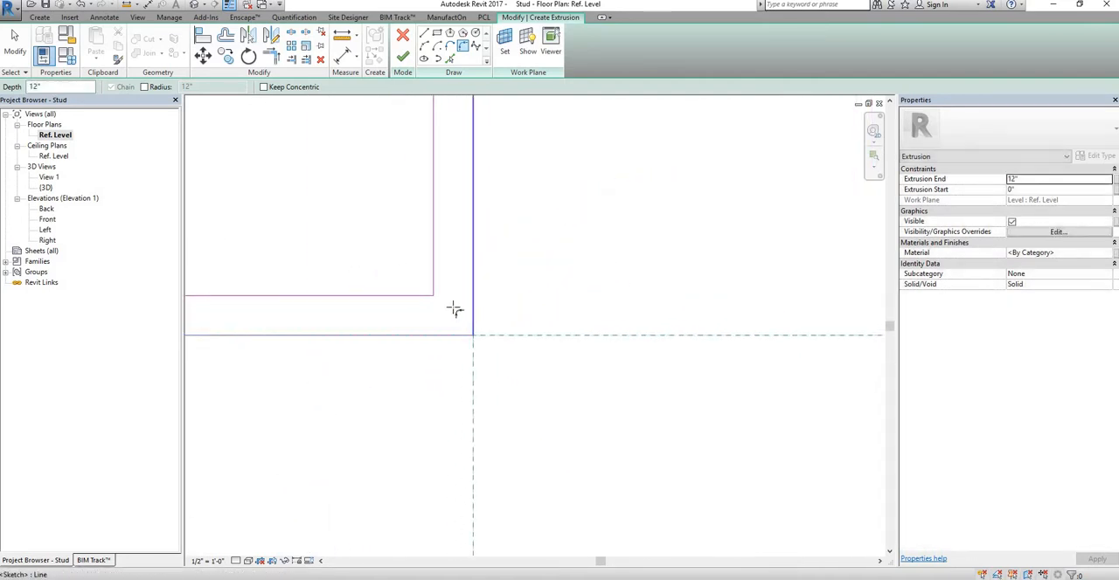
pyautogui.click(455, 307)
pyautogui.click(464, 316)
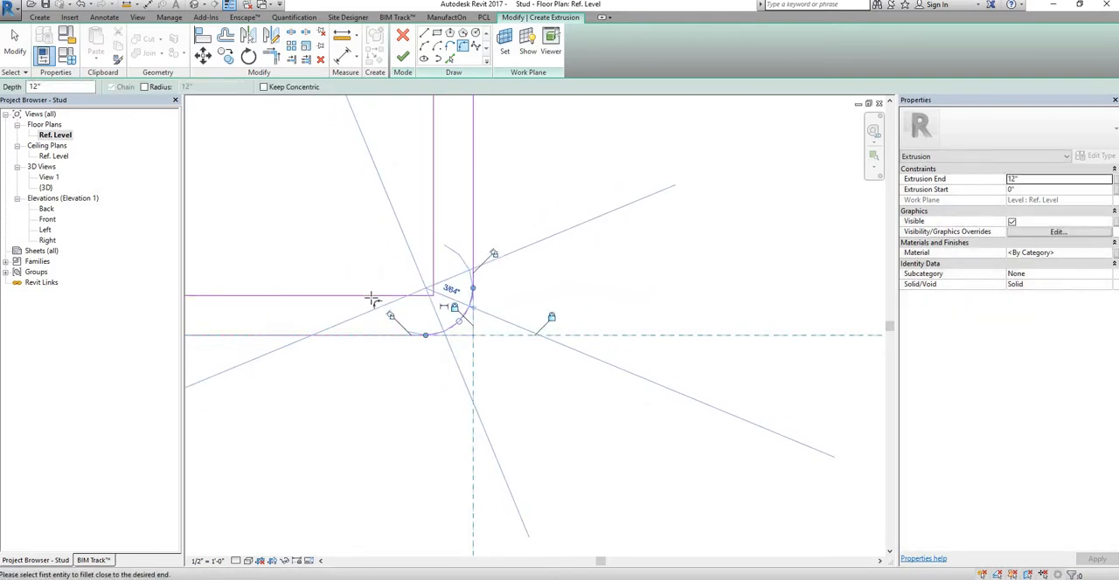
pyautogui.click(372, 298)
pyautogui.click(432, 254)
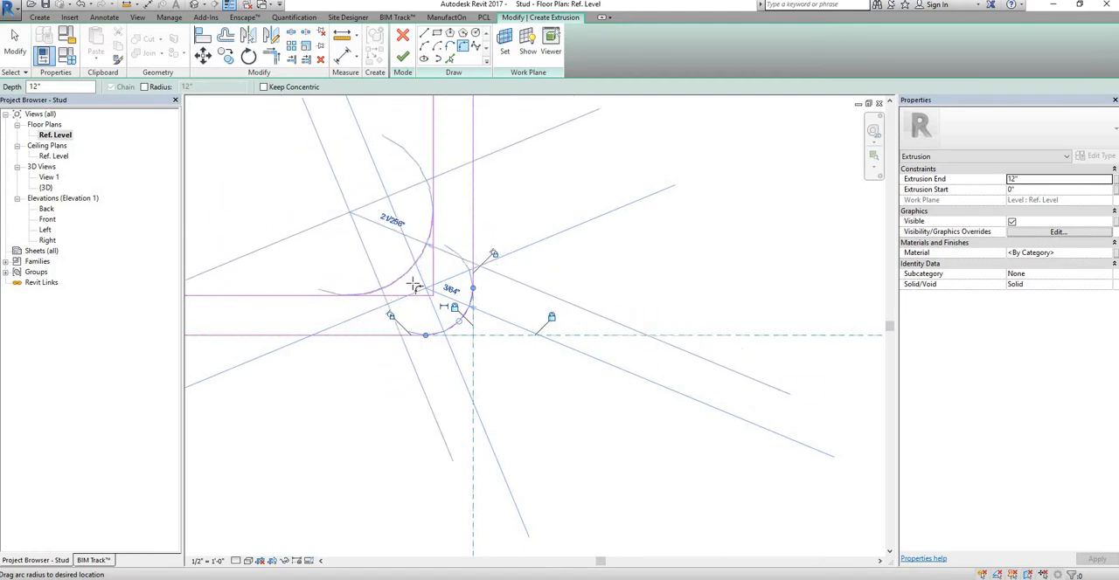
pyautogui.click(416, 282)
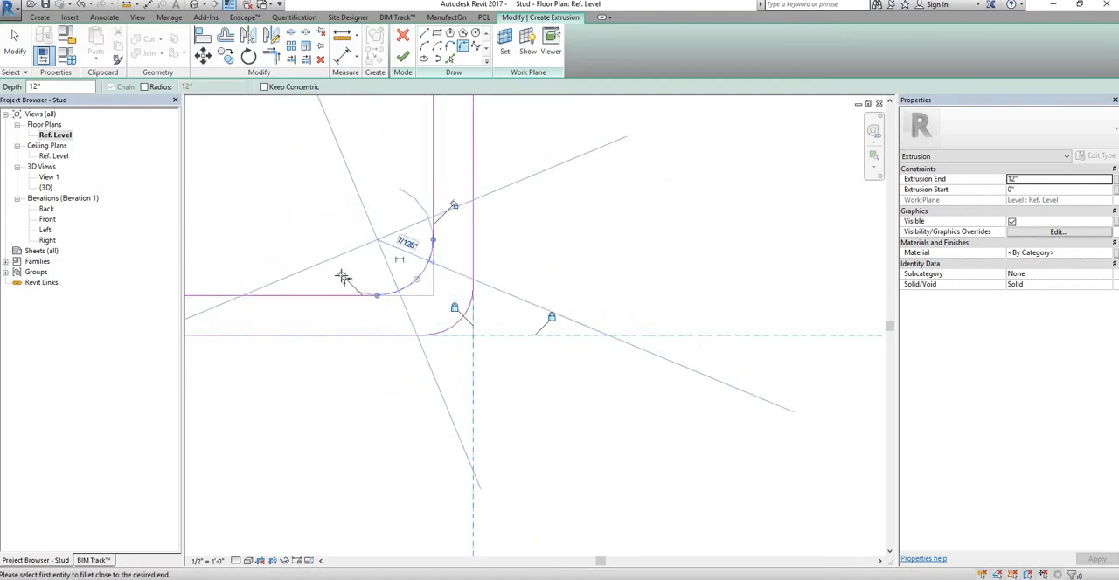
# Step: Set the radius of the inner fillet arc between the lower flange and its lip to 5/128"
pyautogui.scroll(-3, 368, 253)
pyautogui.scroll(2, 367, 266)
pyautogui.press('Escape')
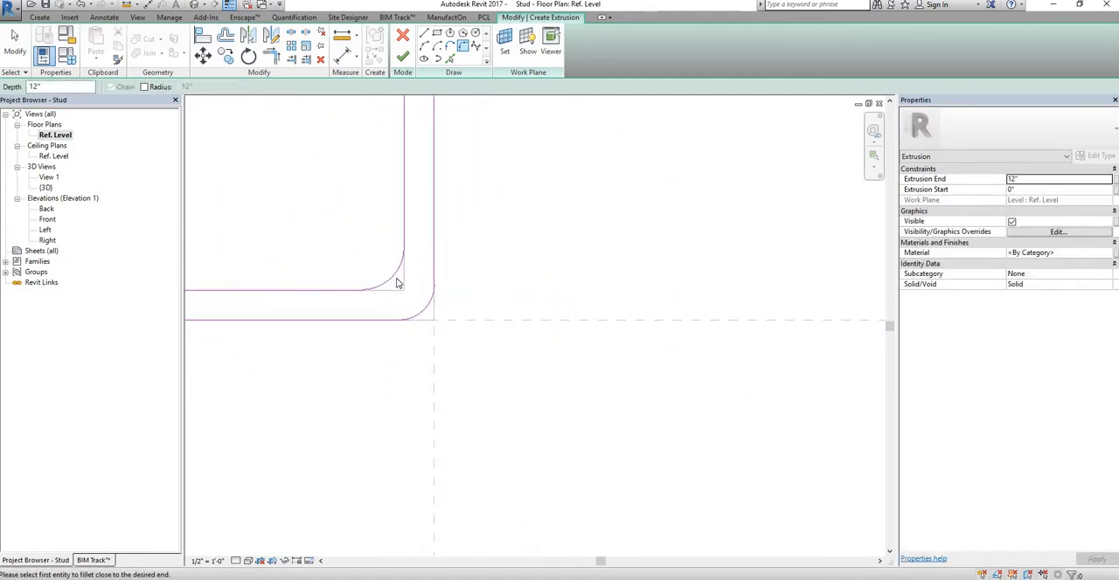
pyautogui.press('Escape')
pyautogui.click(395, 276)
pyautogui.click(384, 247)
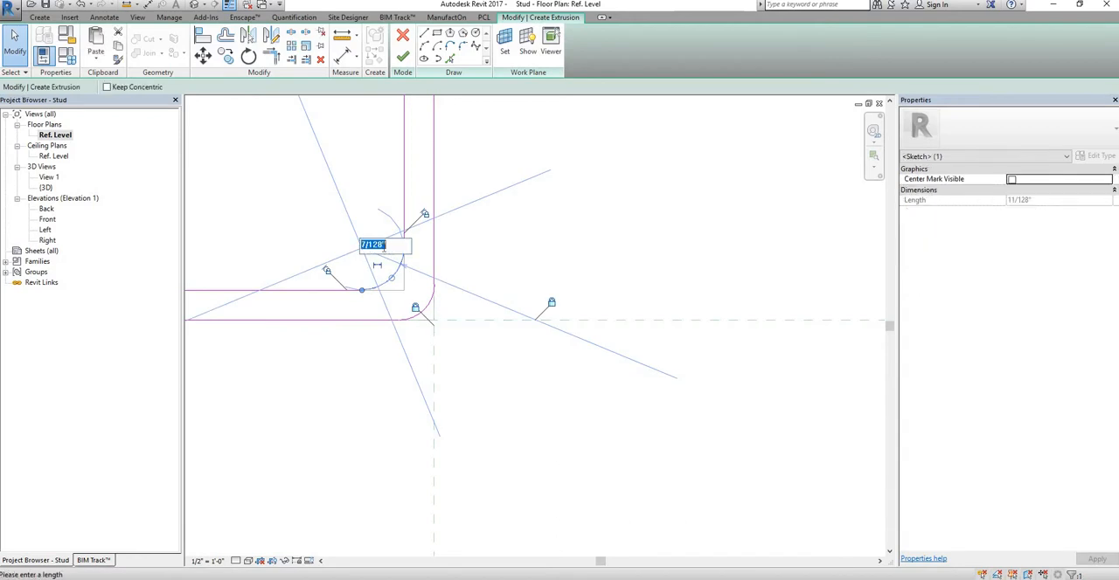
pyautogui.press('Return')
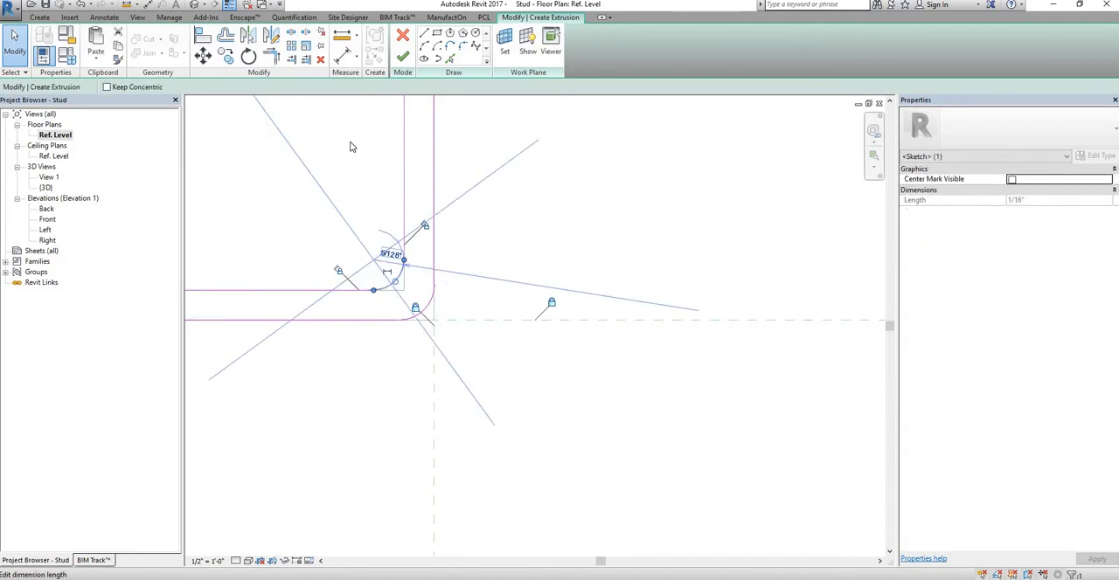
pyautogui.click(438, 302)
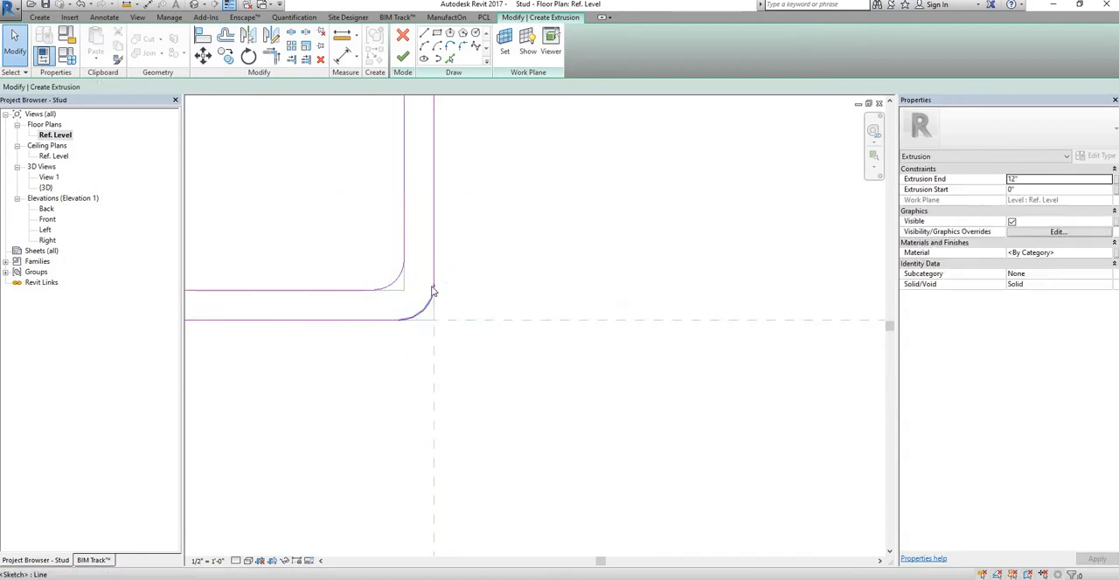
# Step: Set the radius of the outer fillet arc between the lower flange and its lip to 1 mm
pyautogui.click(433, 292)
pyautogui.click(419, 282)
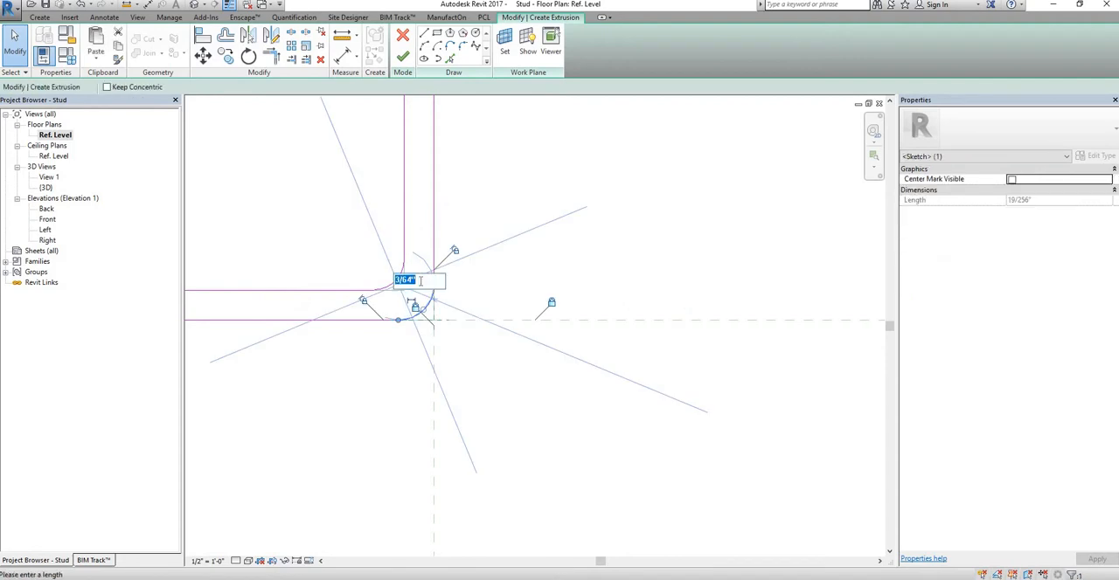
pyautogui.write('1mm')
pyautogui.press('Return')
pyautogui.click(479, 291)
pyautogui.scroll(-3, 487, 275)
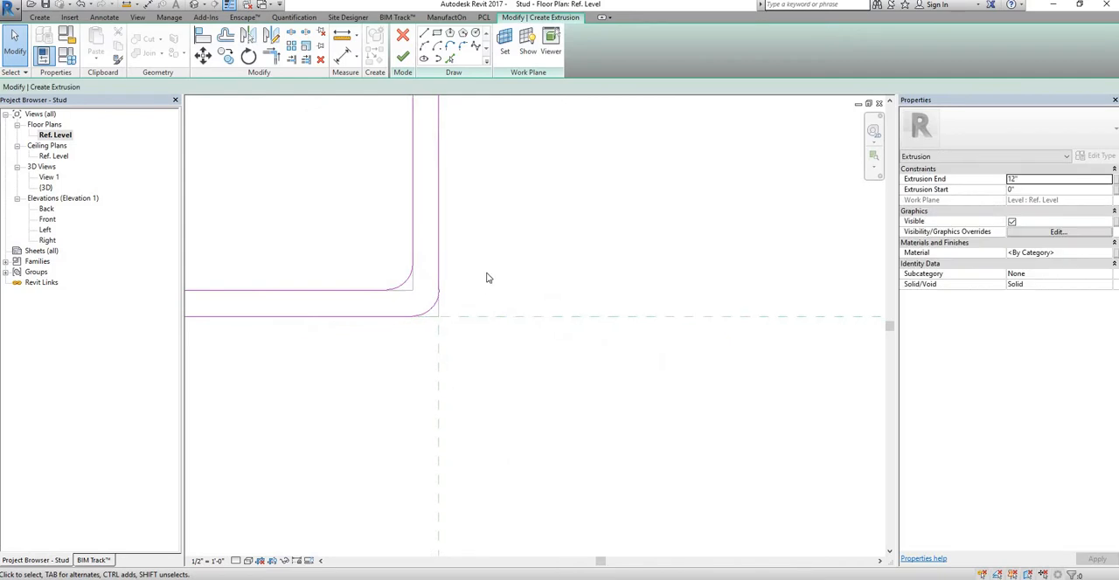
pyautogui.moveTo(612, 297); pyautogui.dragTo(645, 300, button='middle')
pyautogui.moveTo(688, 335); pyautogui.dragTo(659, 343, button='middle')
pyautogui.scroll(-2, 659, 343)
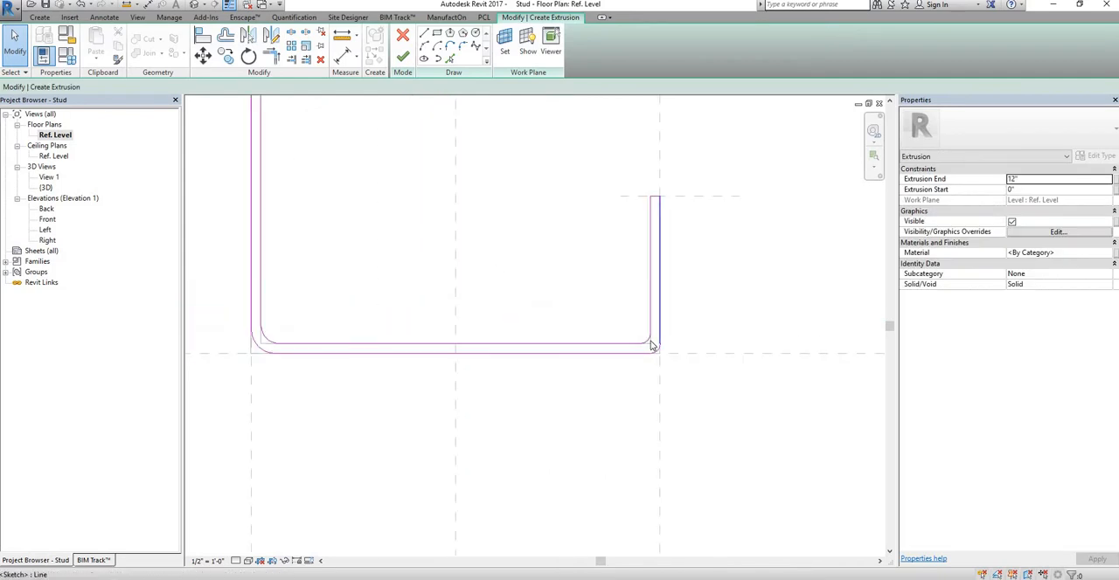
pyautogui.scroll(5, 366, 328)
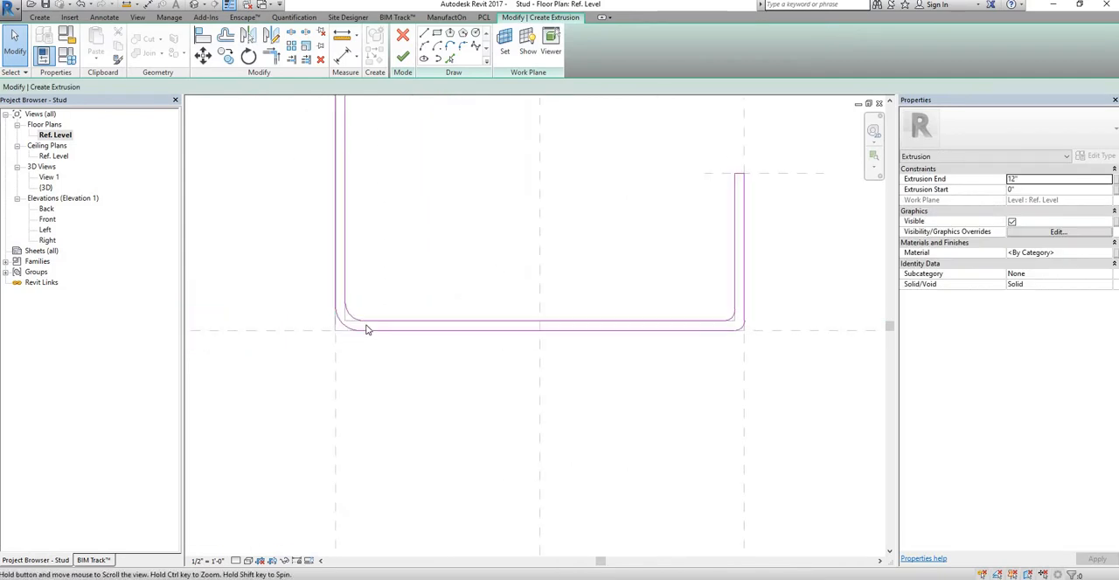
# Step: Set the radius of the outer fillet arc between the web and the lower flange to 1 mm
pyautogui.click(361, 343)
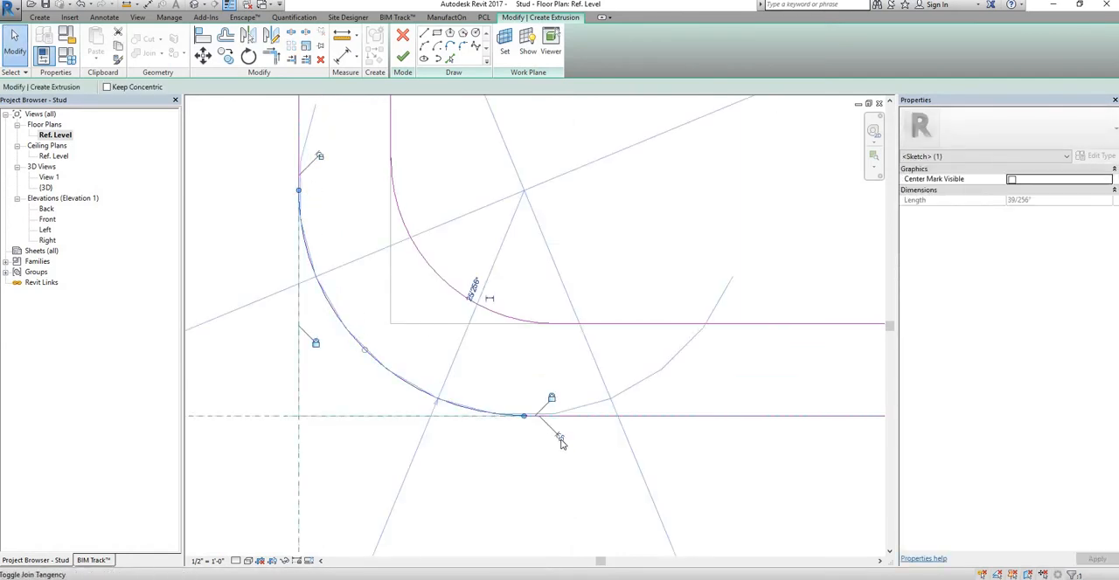
pyautogui.click(484, 381)
pyautogui.moveTo(391, 393); pyautogui.dragTo(354, 412, button='middle')
pyautogui.click(357, 393)
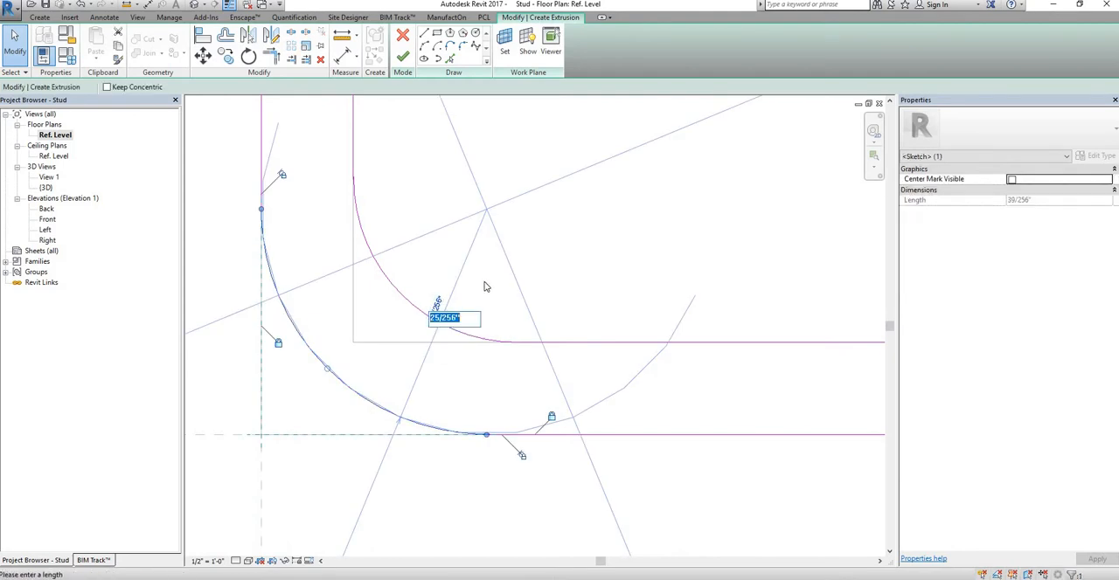
pyautogui.write('1mm')
pyautogui.press('Return')
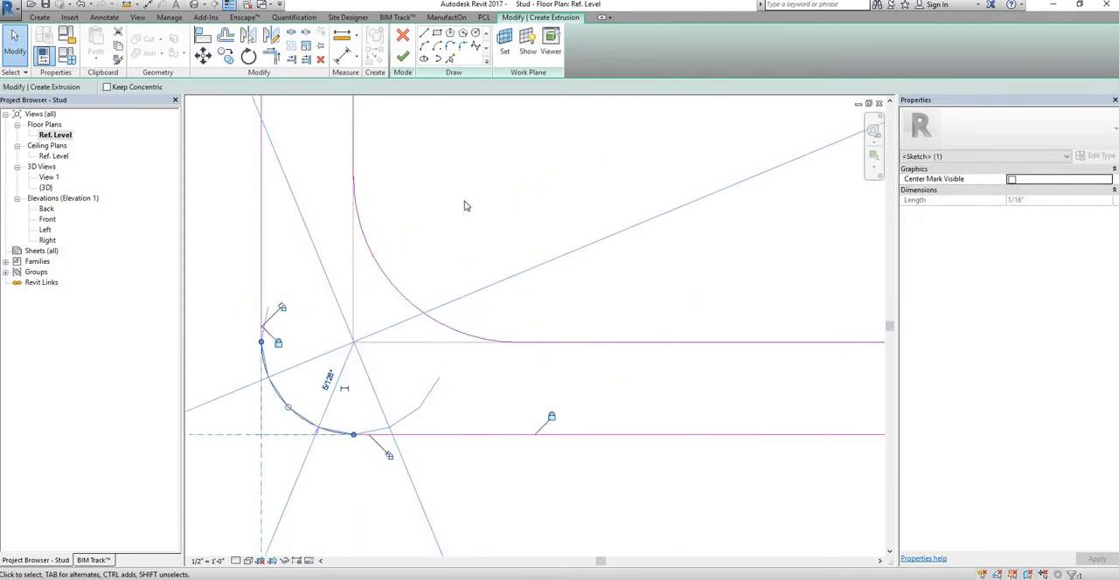
# Step: Set the radius of the inner fillet arc between the web and the lower flange to 5/128"
pyautogui.click(480, 293)
pyautogui.click(428, 313)
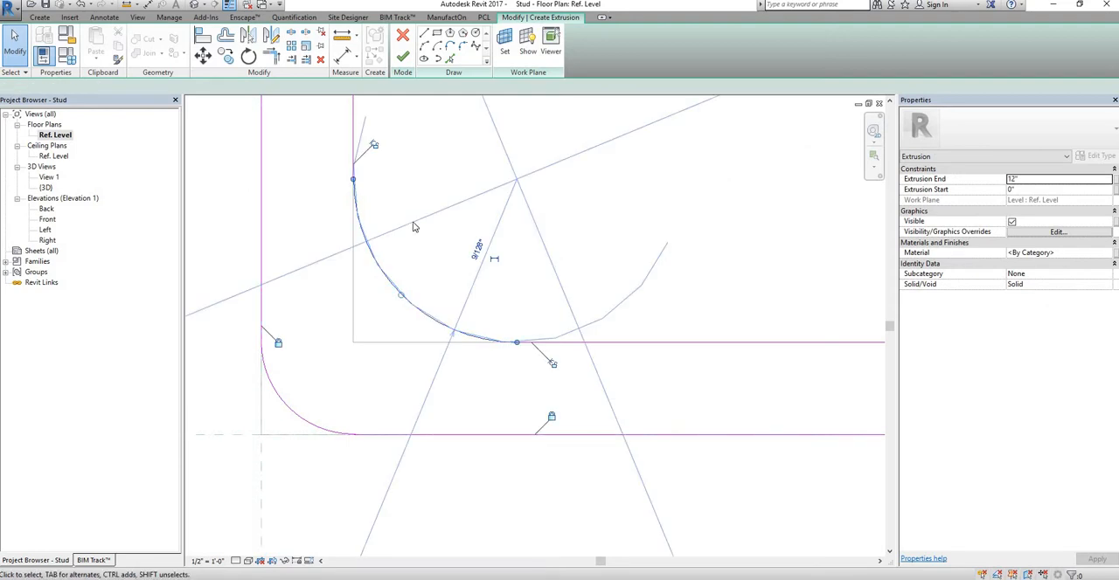
pyautogui.click(480, 252)
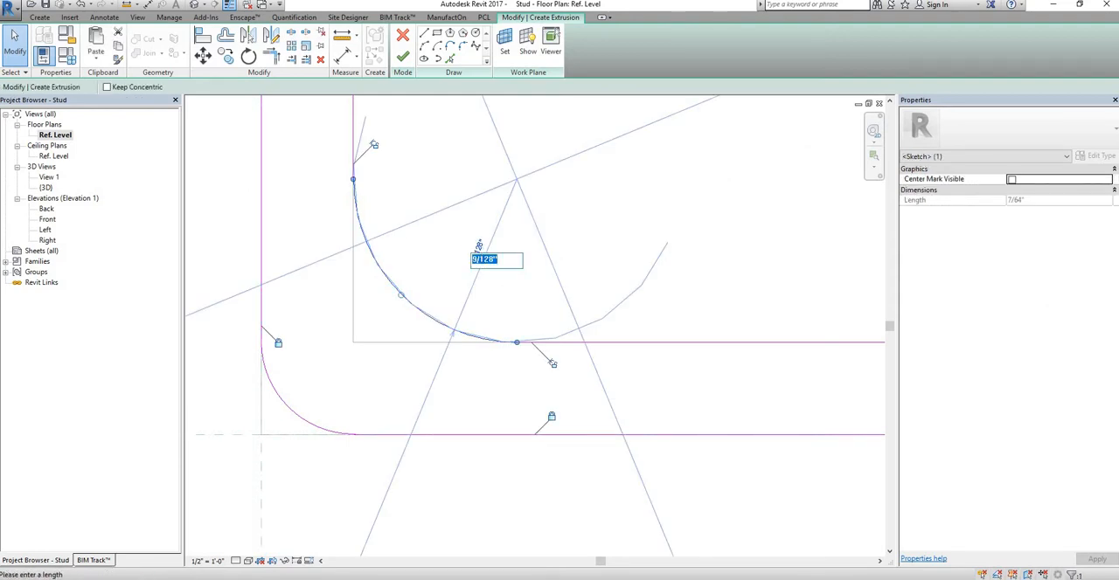
pyautogui.press('Return')
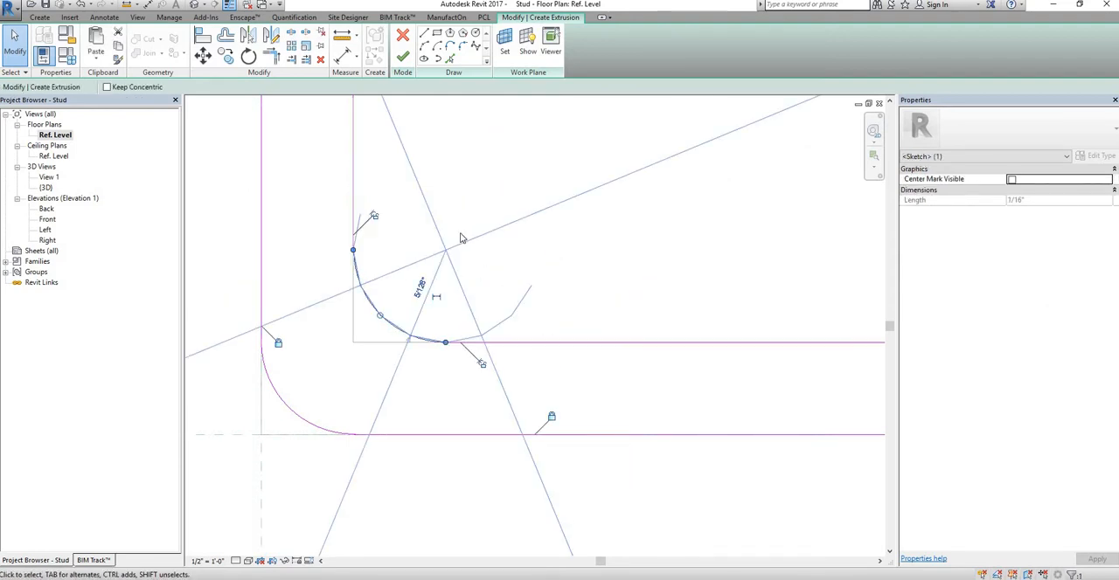
pyautogui.click(444, 253)
pyautogui.scroll(-2, 443, 267)
pyautogui.moveTo(415, 361); pyautogui.dragTo(403, 438, button='middle')
pyautogui.scroll(1, 384, 383)
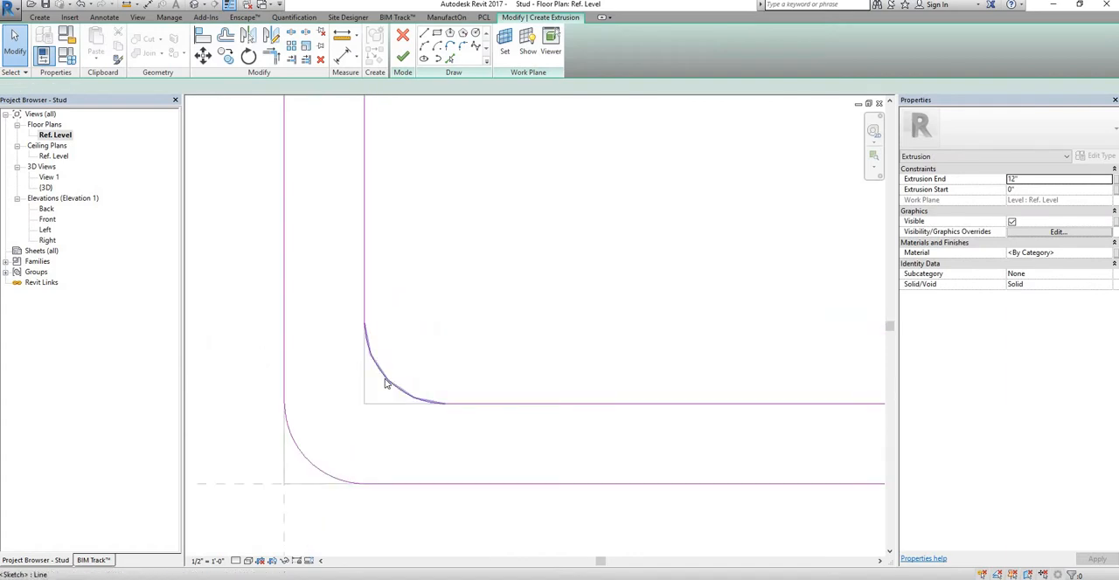
pyautogui.click(385, 383)
pyautogui.scroll(2, 376, 371)
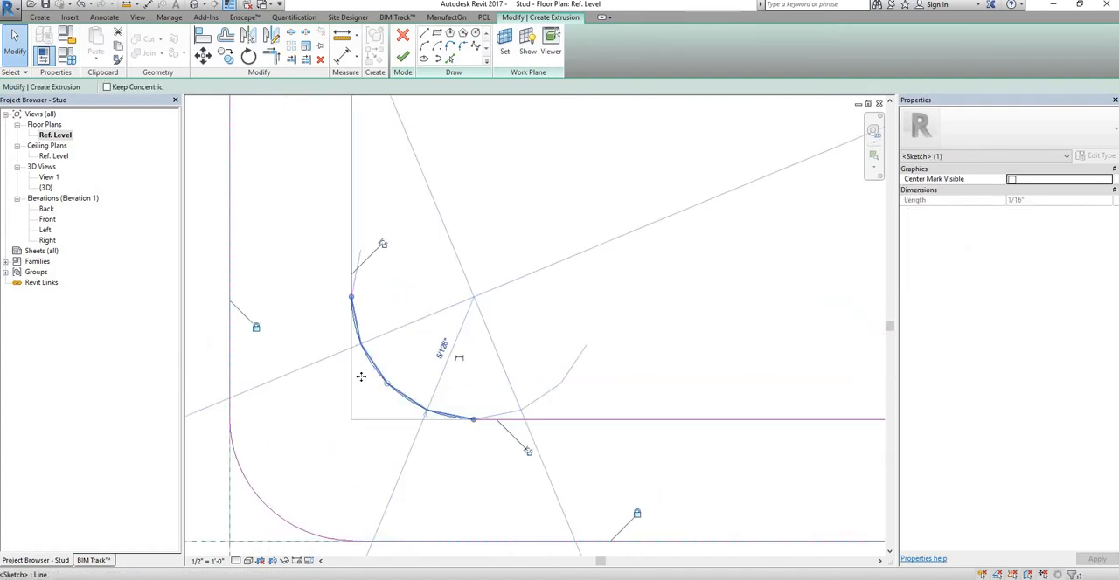
pyautogui.moveTo(351, 388); pyautogui.dragTo(393, 342)
pyautogui.click(388, 341)
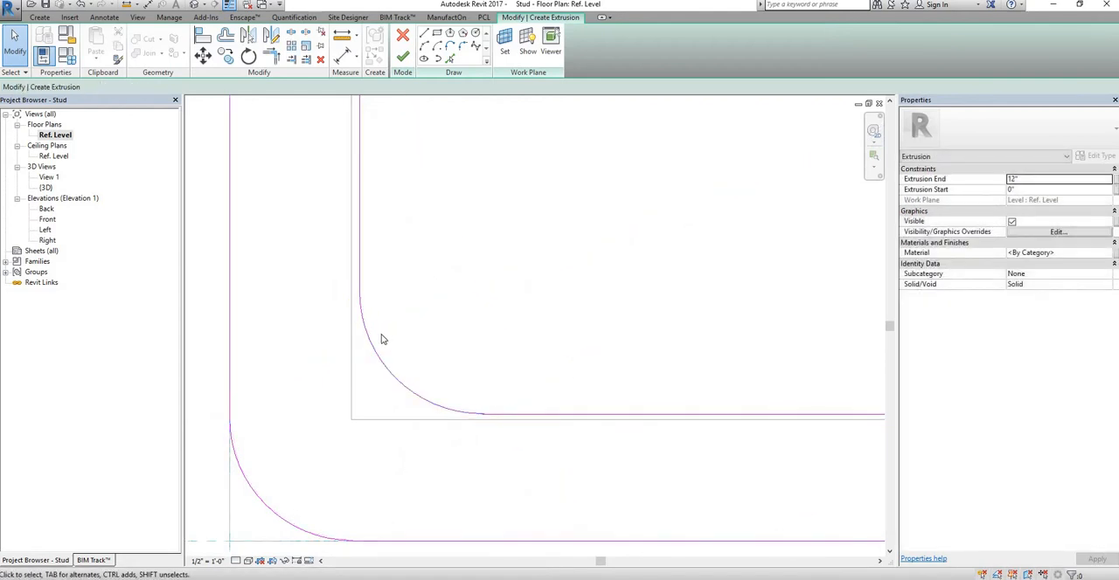
pyautogui.hotkey('ctrl', 'z')
pyautogui.scroll(-10, 393, 353)
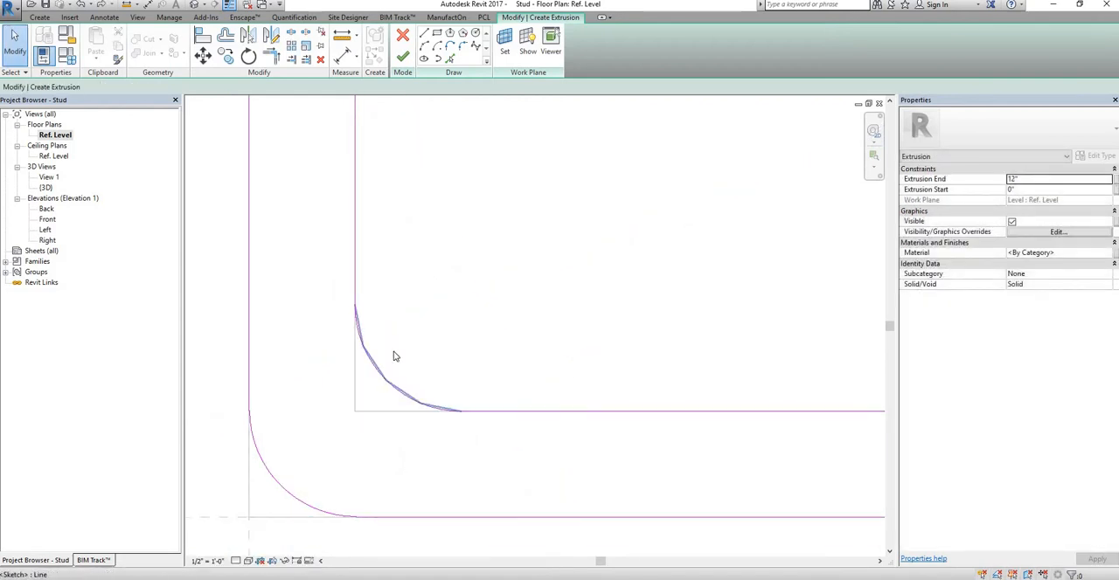
# Step: Set the radius of the outer fillet arc between the web and the upper flange to 5/128"
pyautogui.moveTo(569, 287); pyautogui.dragTo(438, 399, button='middle')
pyautogui.moveTo(413, 259); pyautogui.dragTo(438, 447, button='middle')
pyautogui.moveTo(392, 323); pyautogui.dragTo(371, 505, button='middle')
pyautogui.moveTo(371, 250); pyautogui.dragTo(405, 513, button='middle')
pyautogui.moveTo(372, 253); pyautogui.dragTo(378, 443, button='middle')
pyautogui.scroll(6, 355, 405)
pyautogui.moveTo(344, 381); pyautogui.dragTo(314, 286, button='middle')
pyautogui.scroll(3, 314, 285)
pyautogui.click(319, 291)
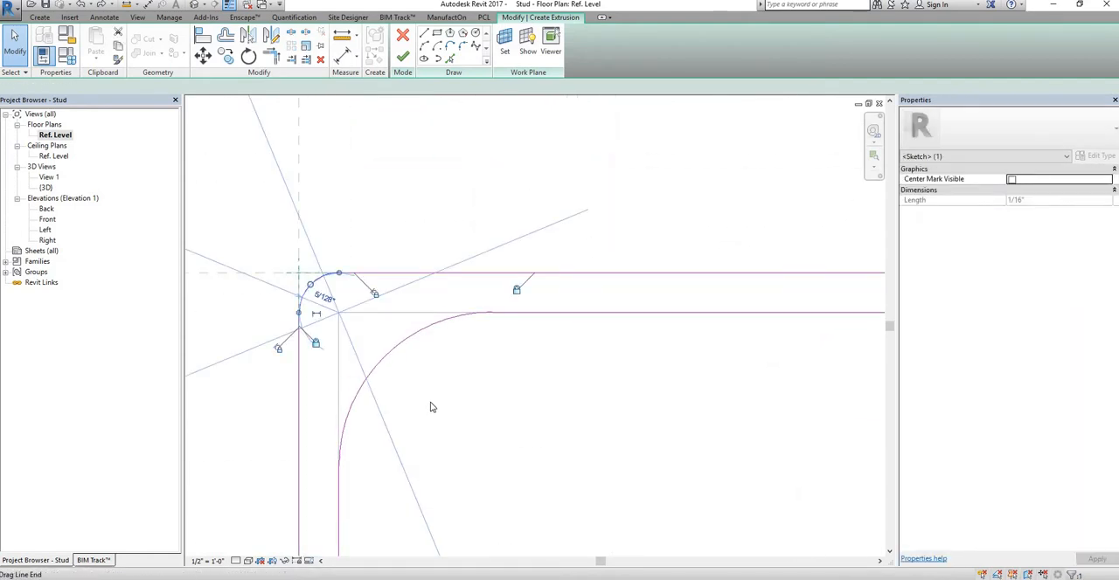
pyautogui.click(314, 314)
pyautogui.click(306, 291)
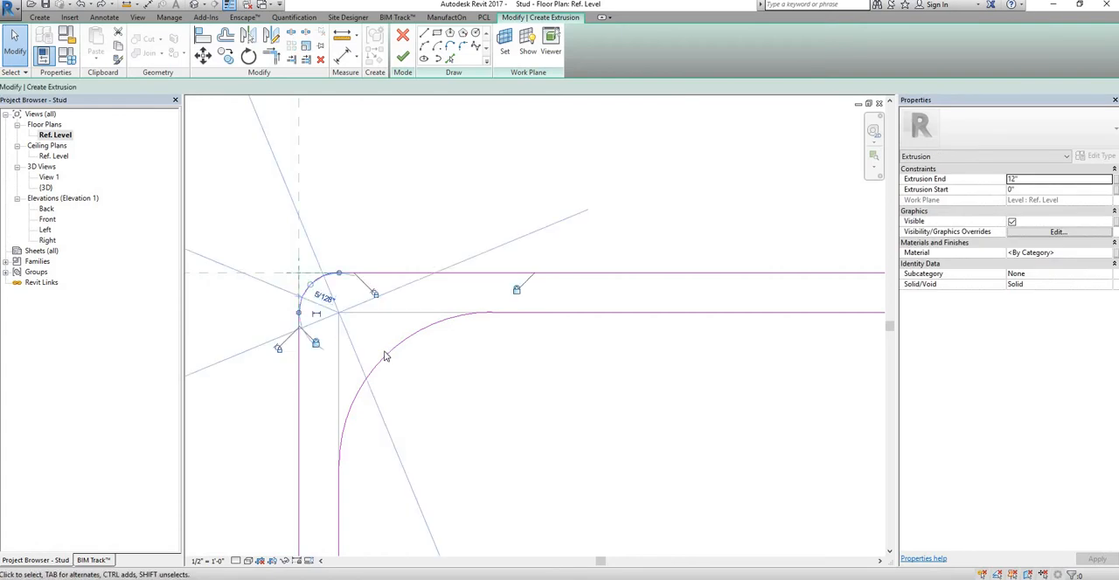
# Step: Set the radius of the inner fillet arc between the web and the upper flange to 5/128"
pyautogui.click(382, 349)
pyautogui.click(443, 318)
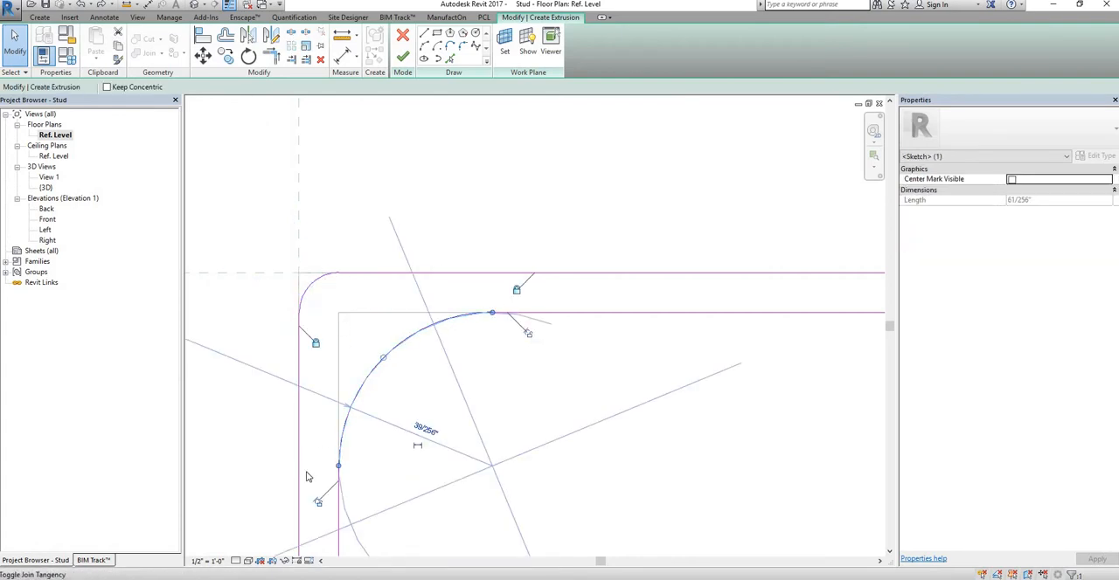
pyautogui.click(416, 418)
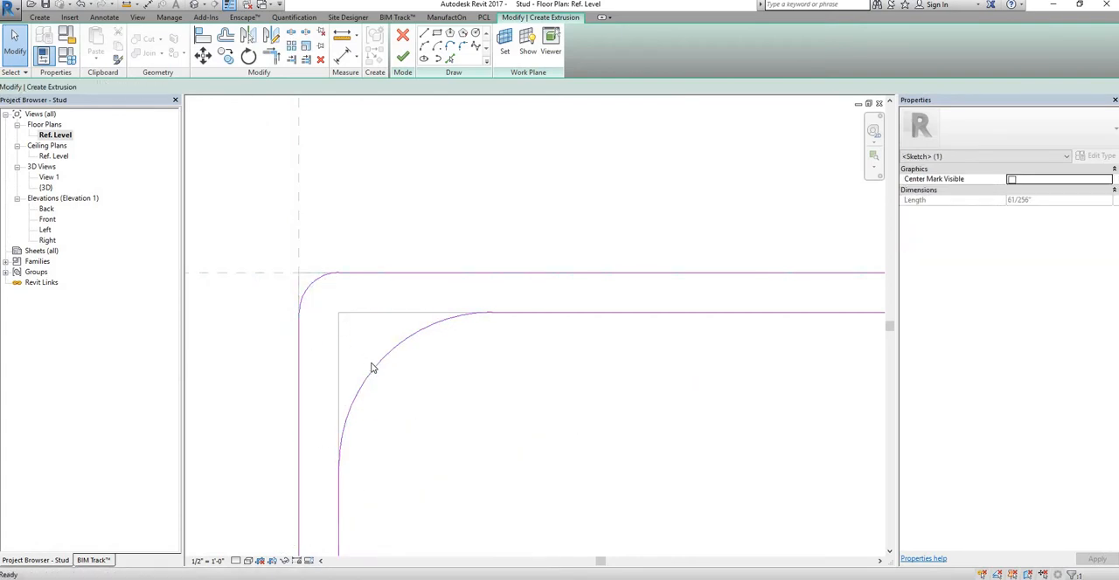
pyautogui.click(373, 367)
pyautogui.click(426, 427)
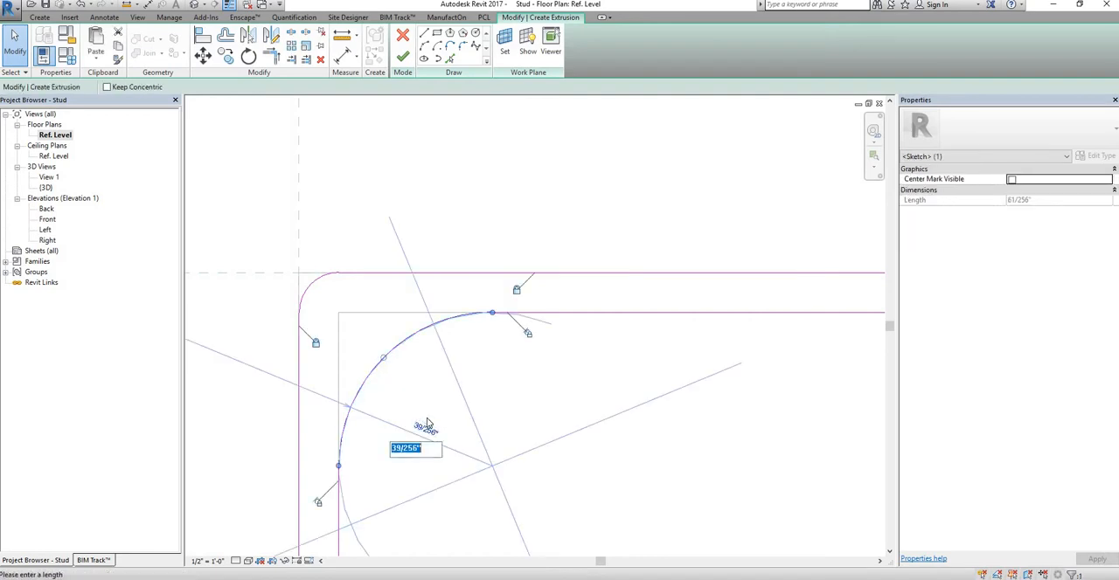
pyautogui.press('Return')
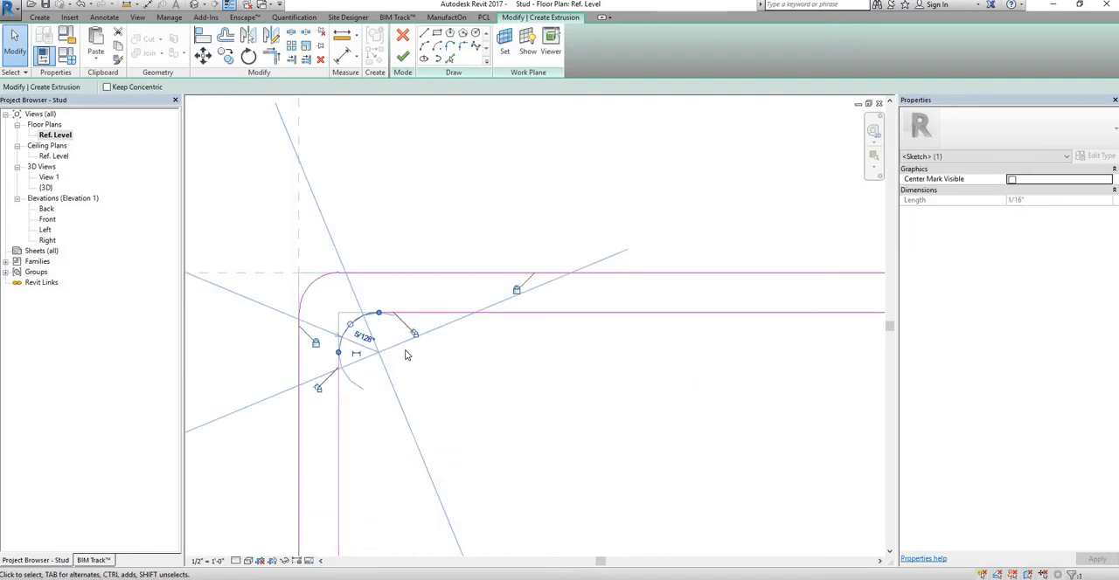
pyautogui.click(691, 364)
# Step: Set the radius of the inner fillet arc between the upper flange and its lip to 1 mm
pyautogui.scroll(-3, 691, 364)
pyautogui.moveTo(692, 365); pyautogui.dragTo(517, 342, button='middle')
pyautogui.moveTo(866, 310); pyautogui.dragTo(559, 287, button='middle')
pyautogui.moveTo(809, 310); pyautogui.dragTo(560, 347, button='middle')
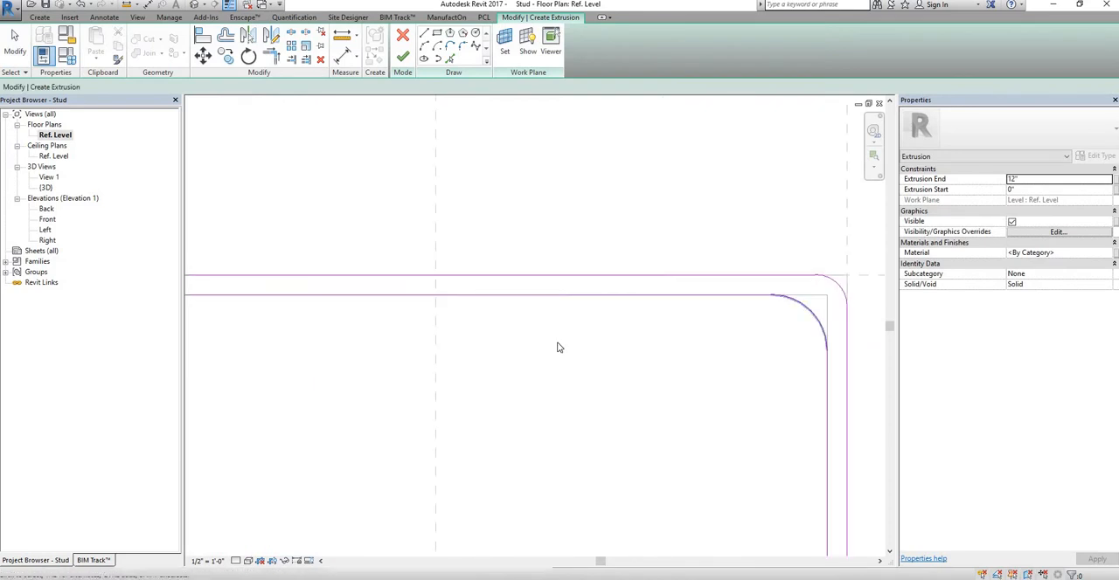
pyautogui.scroll(2, 560, 347)
pyautogui.scroll(1, 561, 347)
pyautogui.click(498, 317)
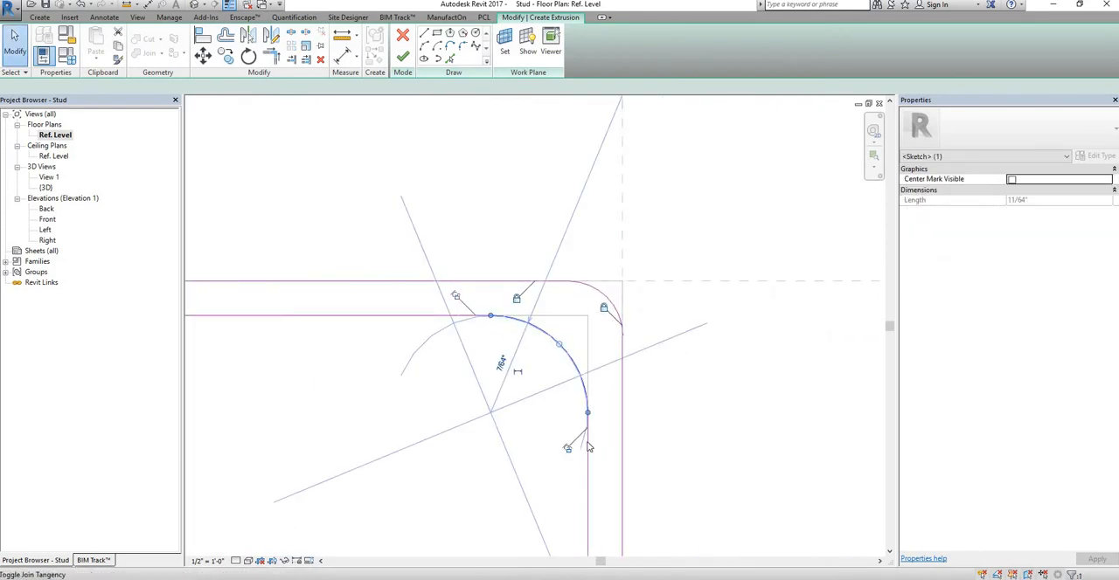
pyautogui.click(564, 354)
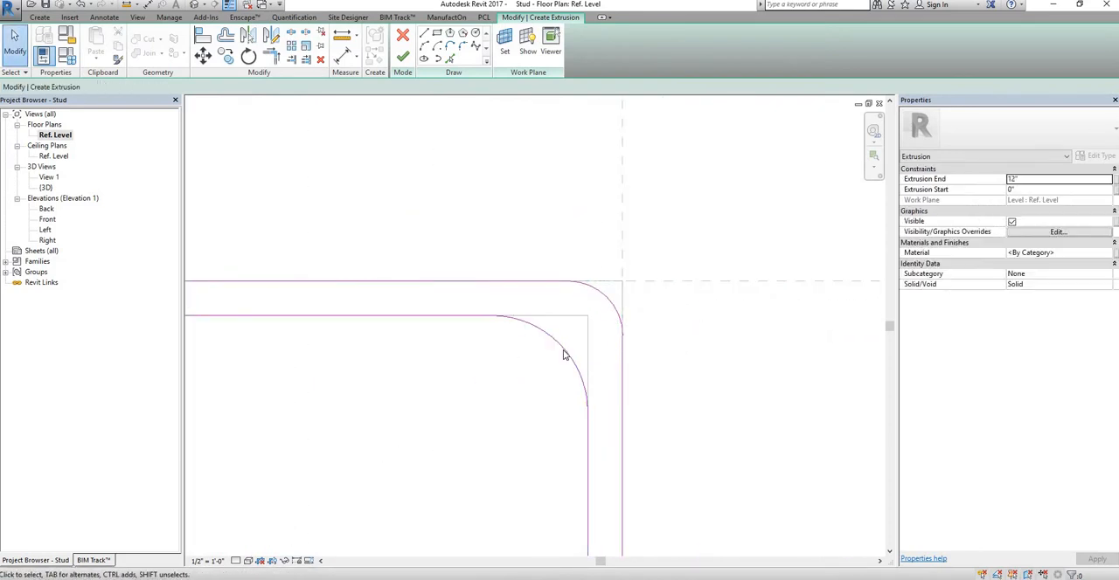
pyautogui.click(525, 368)
pyautogui.click(503, 364)
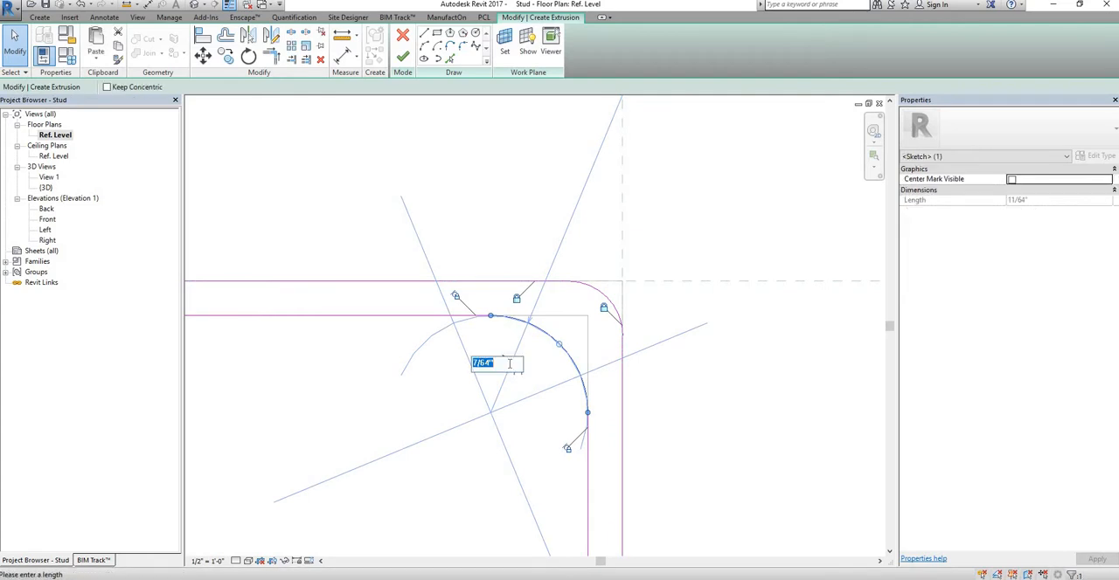
pyautogui.write('1mm')
pyautogui.press('Return')
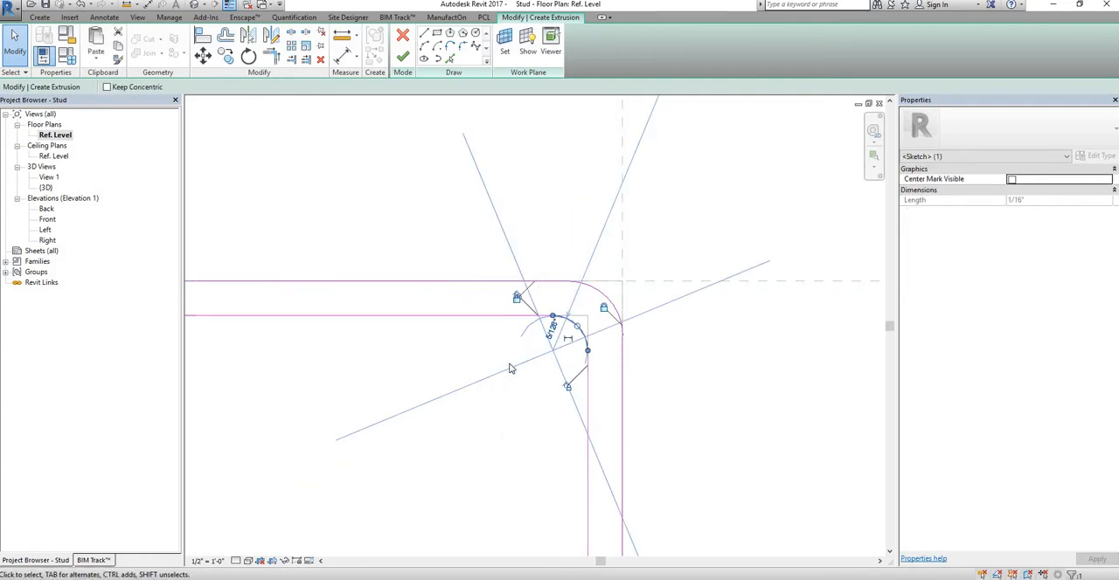
# Step: Try to change the radius of the outer fillet arc between the upper flange and its lip
pyautogui.click(602, 282)
pyautogui.click(609, 301)
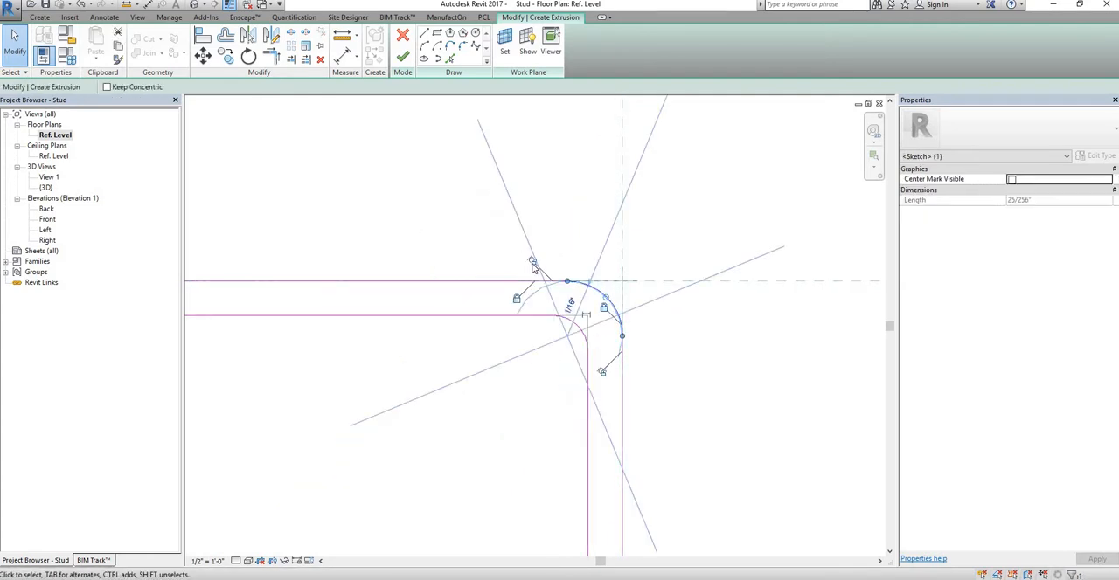
pyautogui.click(625, 299)
pyautogui.click(603, 298)
pyautogui.click(570, 305)
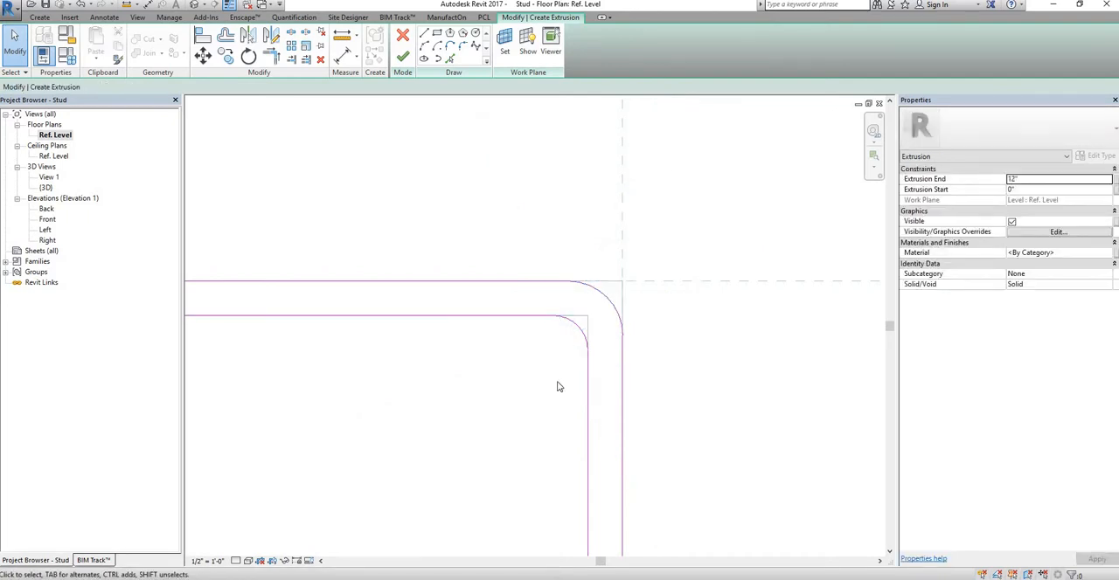
# Step: Check the rounded corners at both ends of the web, inspecting the radii of the inner and outer arcs at the lower flange
pyautogui.scroll(-5, 567, 348)
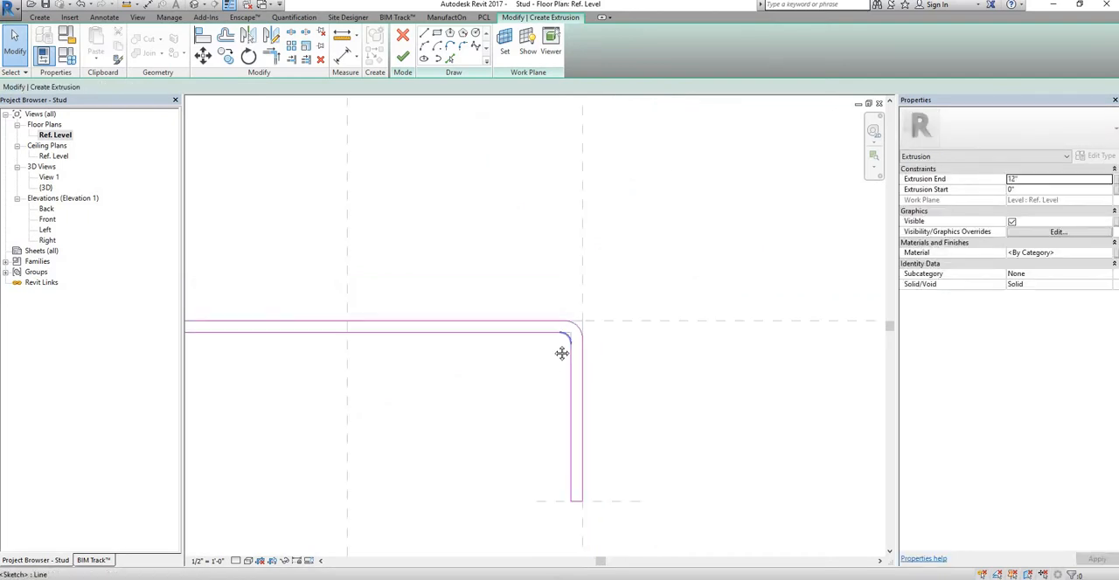
pyautogui.scroll(4, 437, 279)
pyautogui.scroll(3, 431, 269)
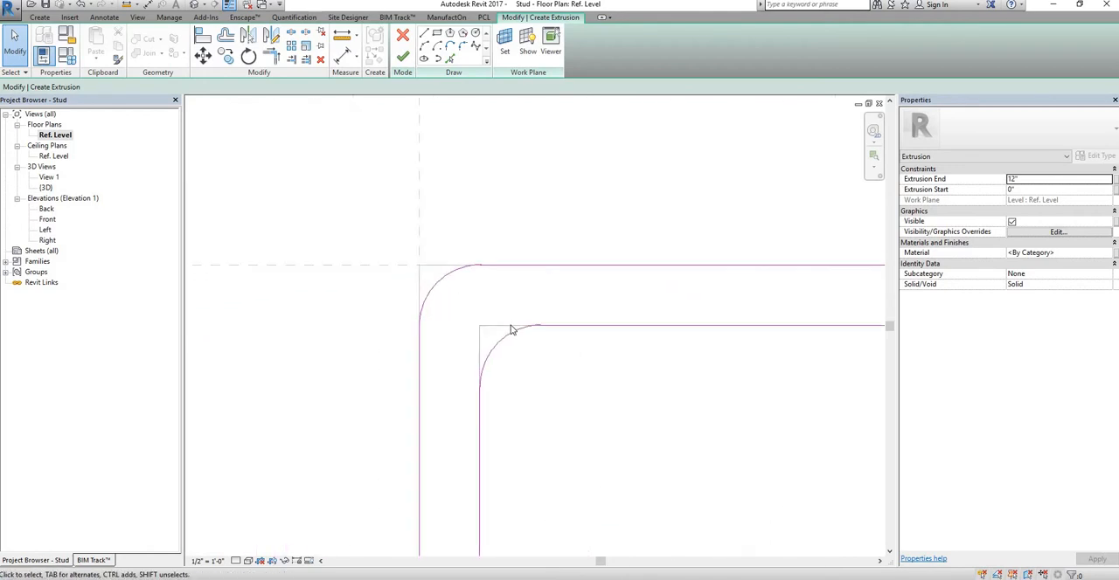
pyautogui.scroll(-5, 559, 320)
pyautogui.moveTo(521, 247); pyautogui.dragTo(477, 118, button='middle')
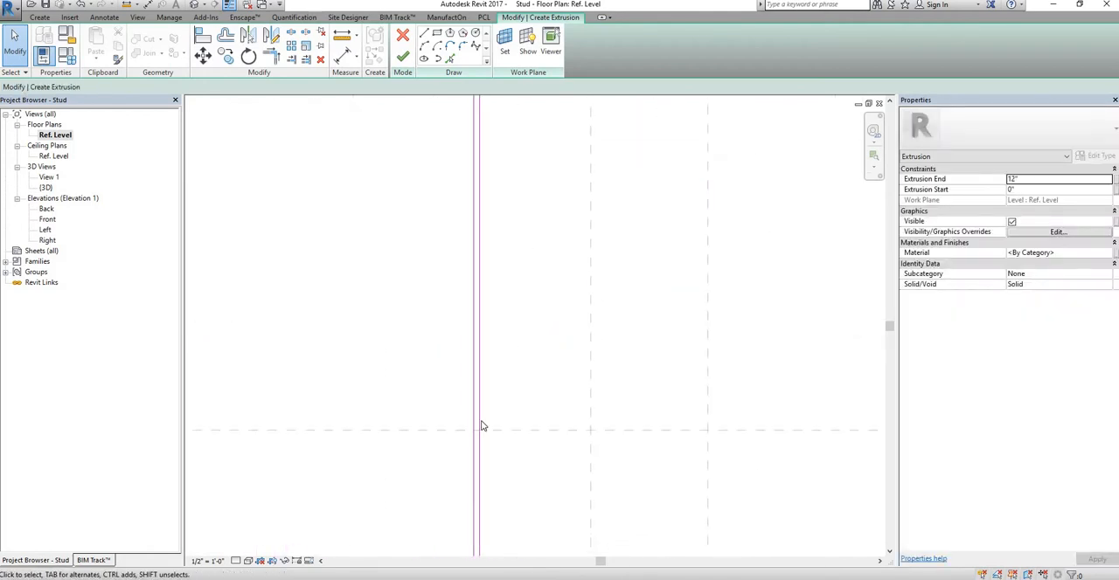
pyautogui.moveTo(482, 455)
pyautogui.mouseDown(button='middle')
pyautogui.moveTo(467, 278)
pyautogui.moveTo(491, 114)
pyautogui.mouseUp(button='middle')
pyautogui.moveTo(509, 371); pyautogui.dragTo(516, 255, button='middle')
pyautogui.scroll(3, 517, 245)
pyautogui.scroll(4, 515, 218)
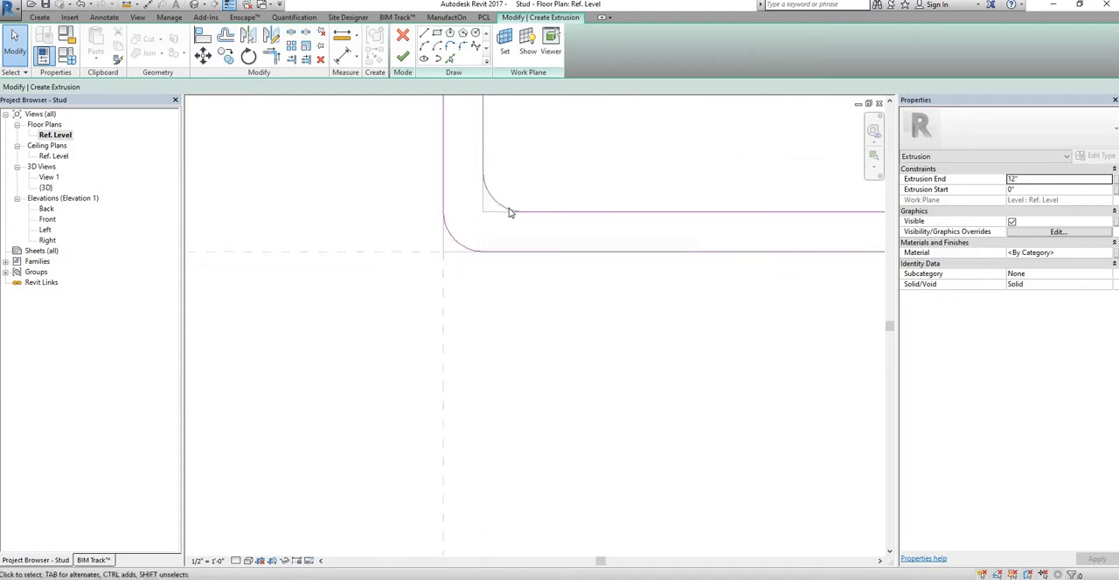
pyautogui.click(551, 218)
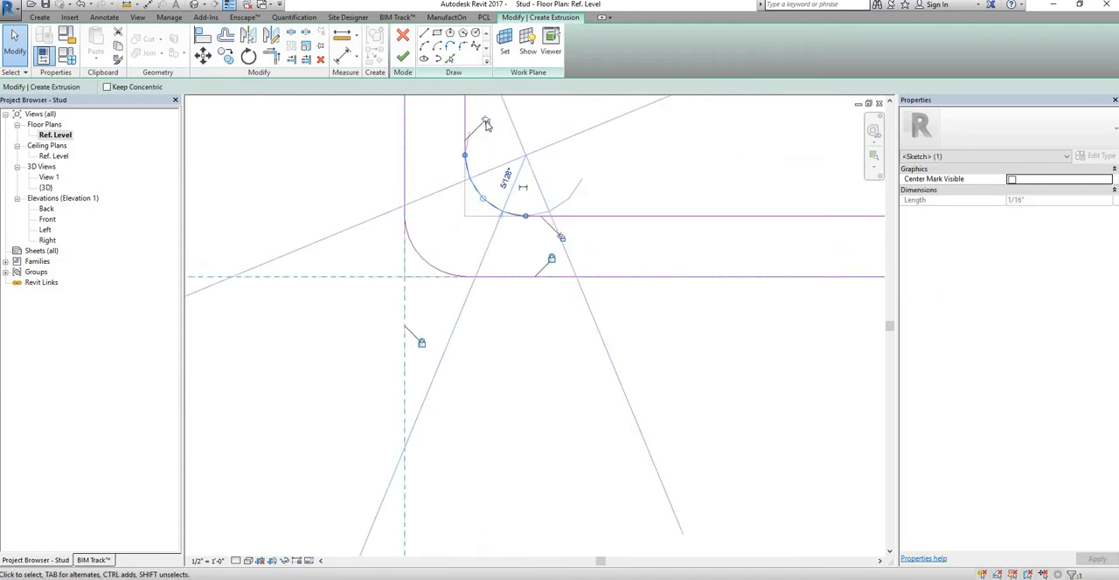
pyautogui.click(426, 267)
pyautogui.click(461, 275)
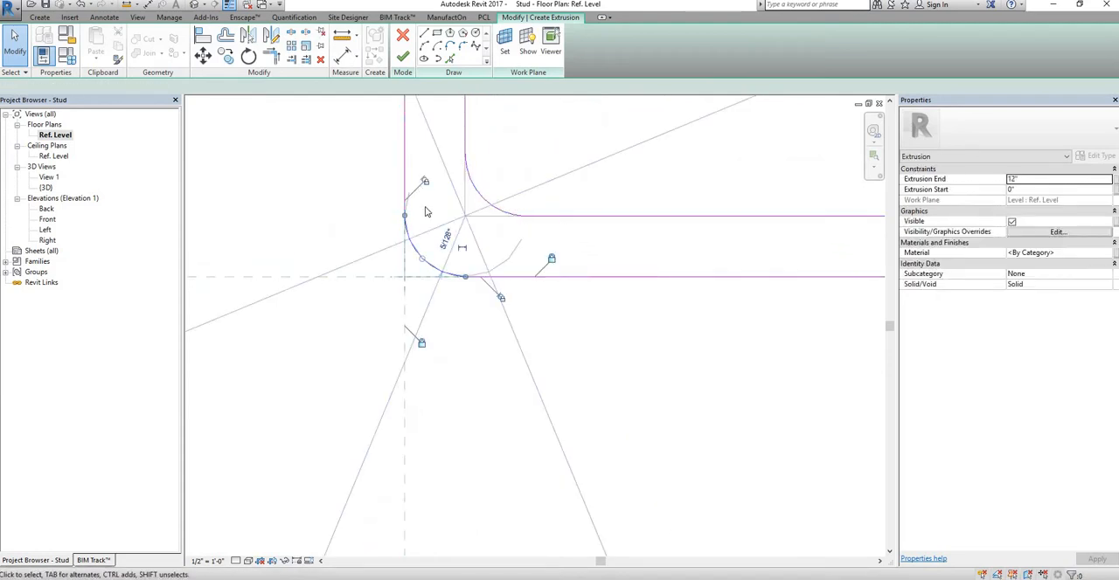
pyautogui.click(517, 322)
# Step: Dimension the thickness of the upper lip between its inner and outer lines, placing the dimension above the profile
pyautogui.scroll(-14, 525, 325)
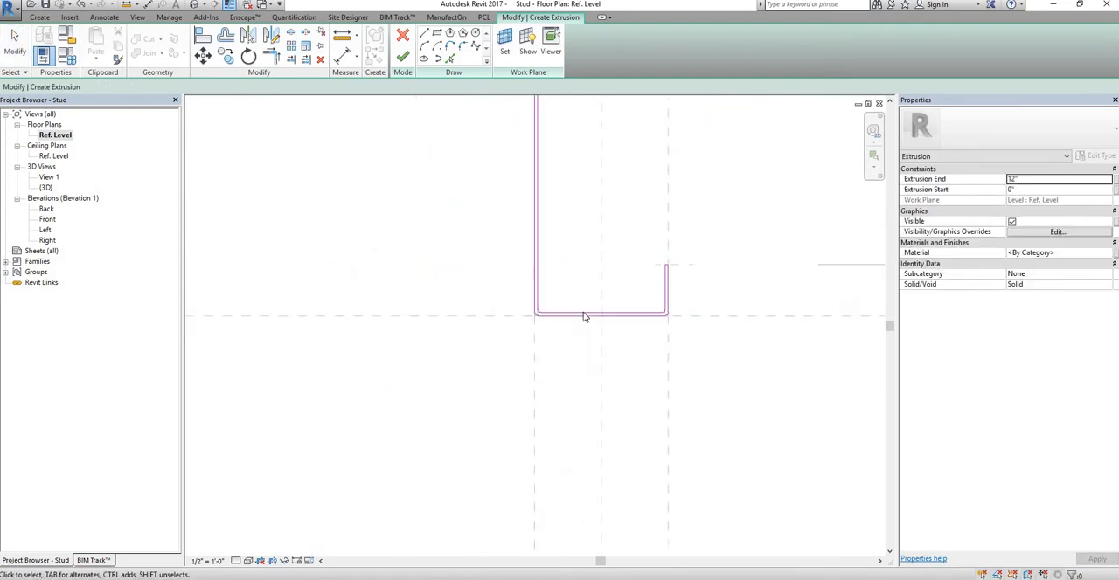
pyautogui.moveTo(464, 184); pyautogui.dragTo(405, 225, button='middle')
pyautogui.scroll(1, 404, 226)
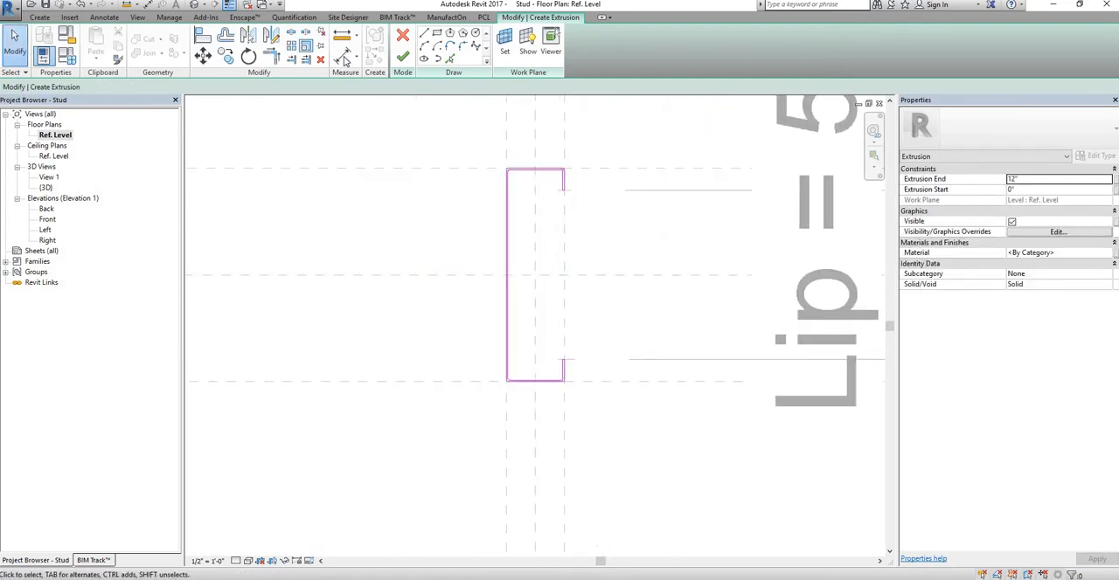
pyautogui.press('d')
pyautogui.press('i')
pyautogui.scroll(4, 599, 180)
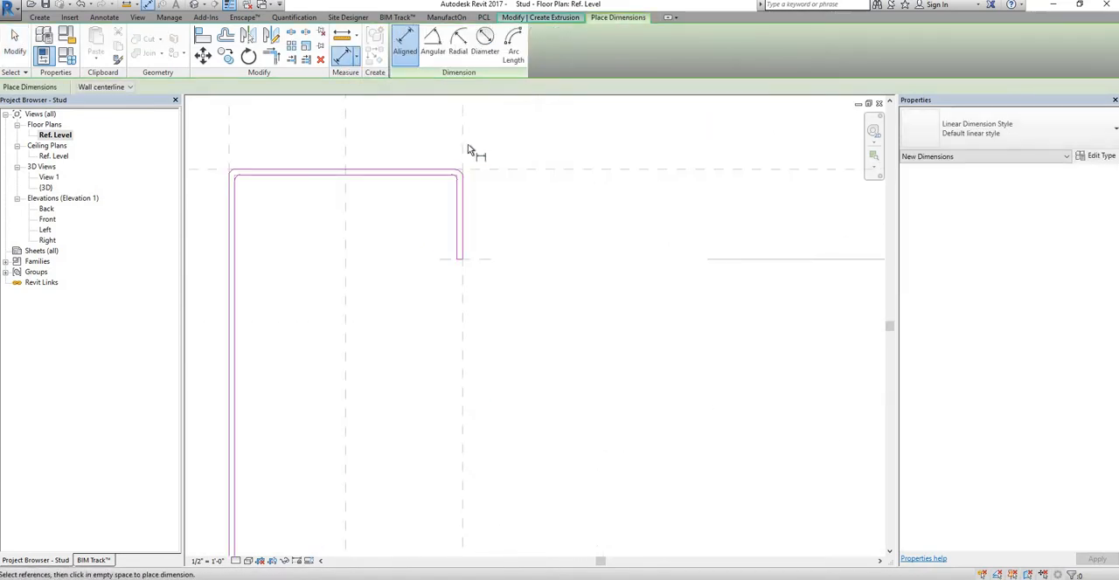
pyautogui.click(458, 203)
pyautogui.scroll(2, 454, 208)
pyautogui.click(451, 201)
pyautogui.scroll(-1, 432, 164)
pyautogui.moveTo(431, 166); pyautogui.dragTo(449, 302, button='middle')
pyautogui.scroll(-5, 450, 302)
pyautogui.moveTo(444, 205); pyautogui.dragTo(447, 252, button='middle')
pyautogui.scroll(-1, 448, 251)
pyautogui.click(444, 163)
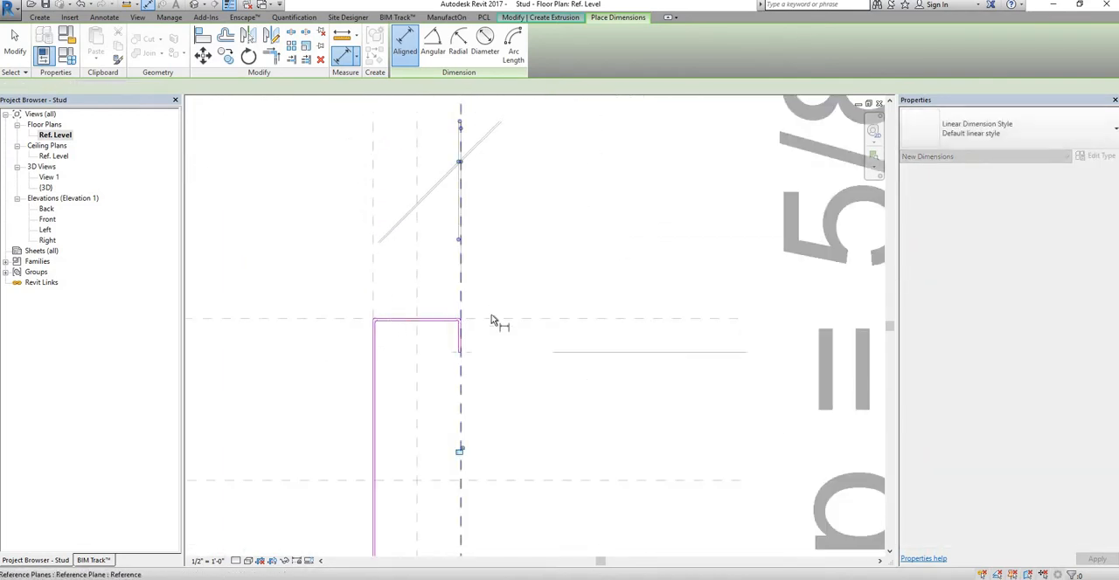
# Step: Dimension the thickness of the upper flange between its inner and outer lines, placing the dimension beside the profile on the lip side
pyautogui.click(430, 320)
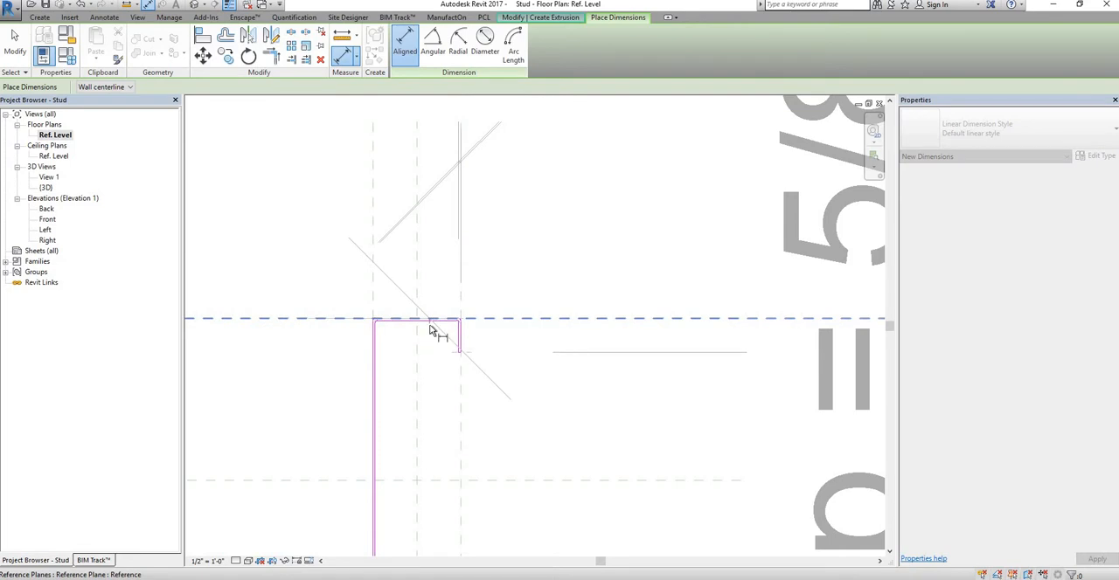
pyautogui.click(431, 324)
pyautogui.click(732, 201)
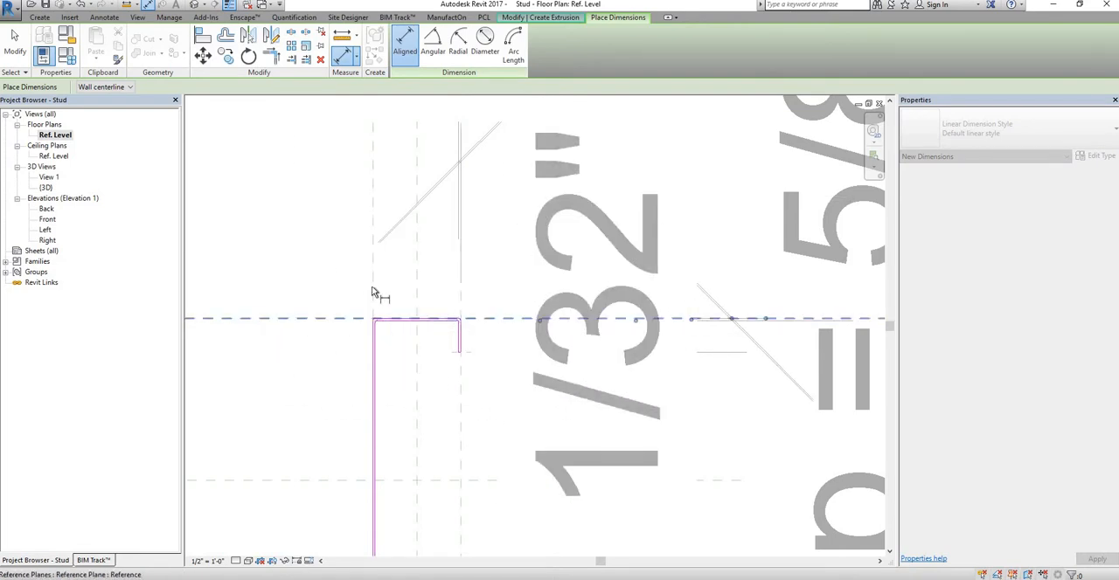
# Step: Dimension the thickness of the web between its inner and outer lines, placing the dimension above the profile
pyautogui.scroll(3, 382, 349)
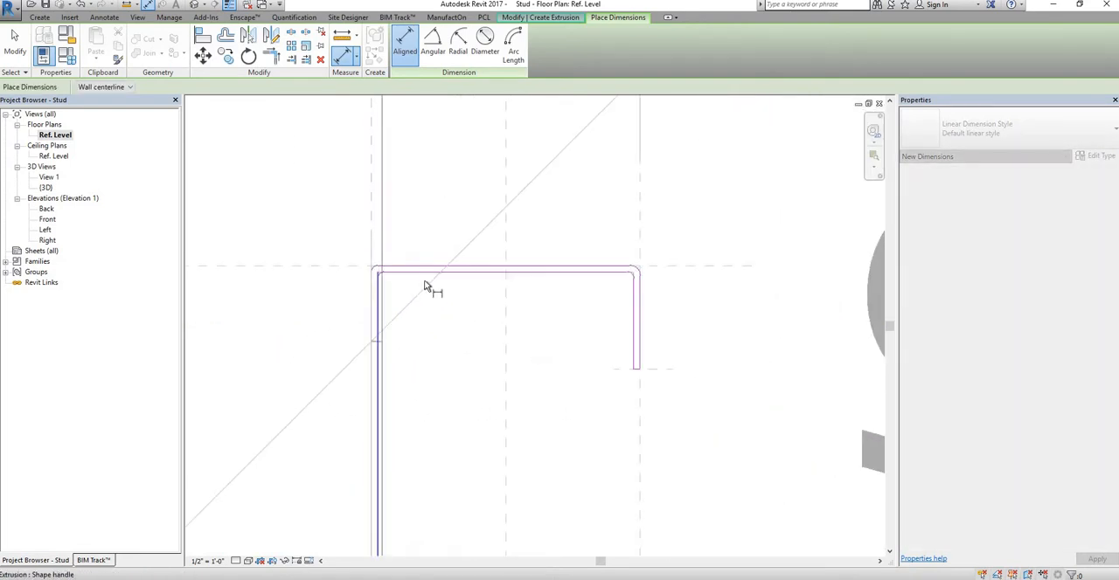
pyautogui.scroll(-4, 425, 254)
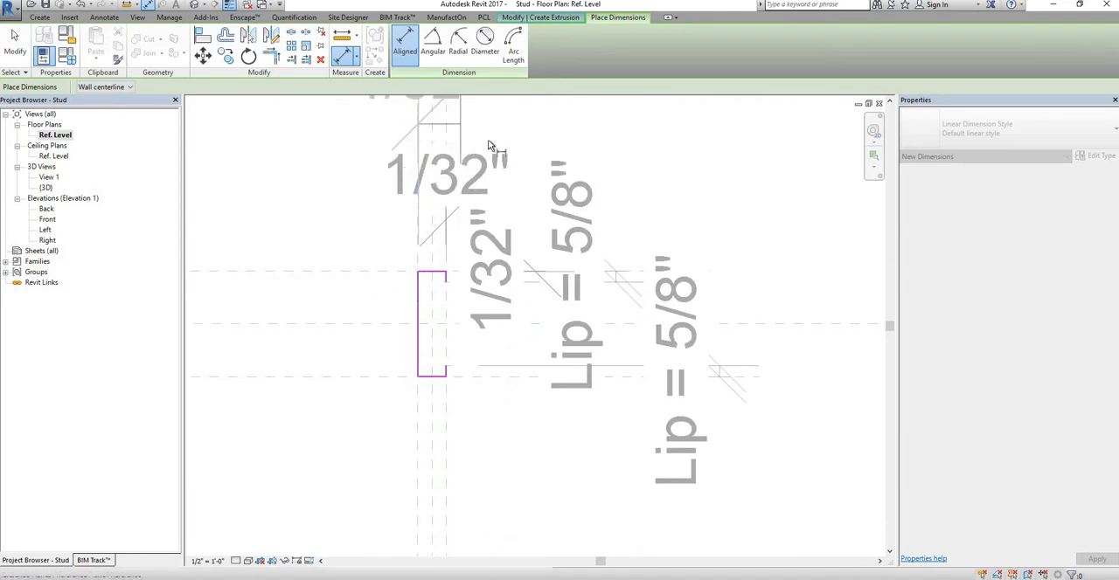
pyautogui.scroll(-2, 457, 265)
# Step: Dimension the thickness of the lower flange between its inner and outer lines, placing the dimension beside the profile on the web side
pyautogui.scroll(5, 447, 270)
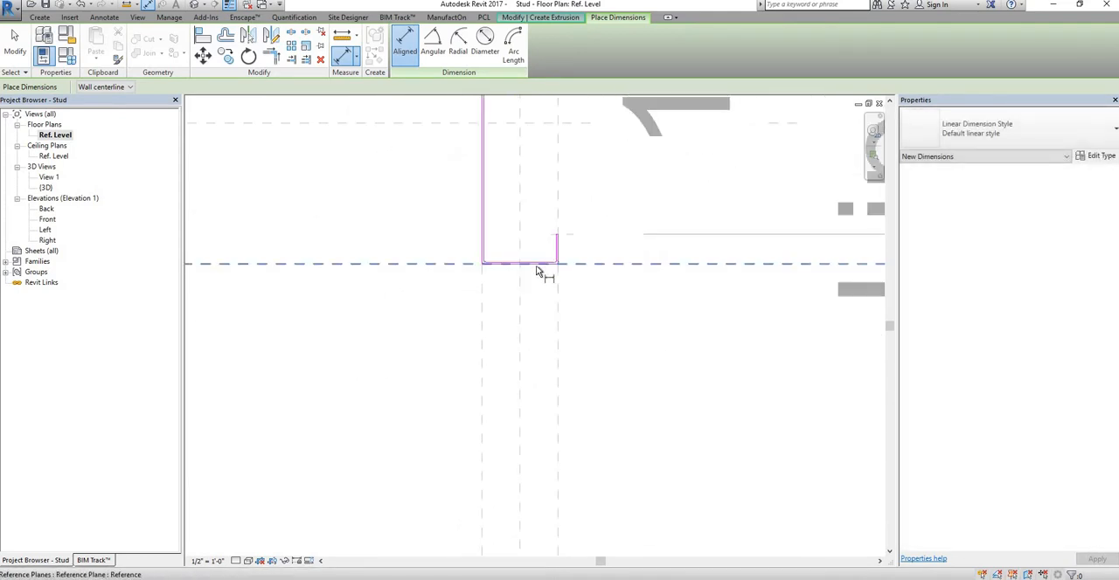
pyautogui.scroll(5, 516, 258)
pyautogui.scroll(-4, 593, 258)
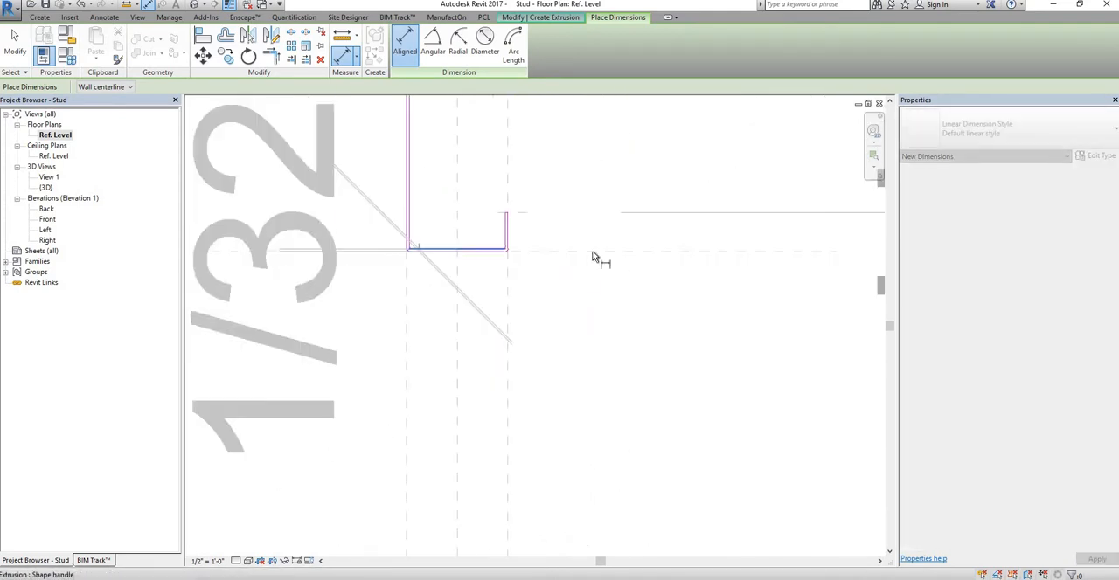
pyautogui.scroll(-4, 593, 258)
# Step: Dimension the thickness of the lower lip, placing the dimension below the profile, and finish the extrusion sketch
pyautogui.scroll(3, 617, 270)
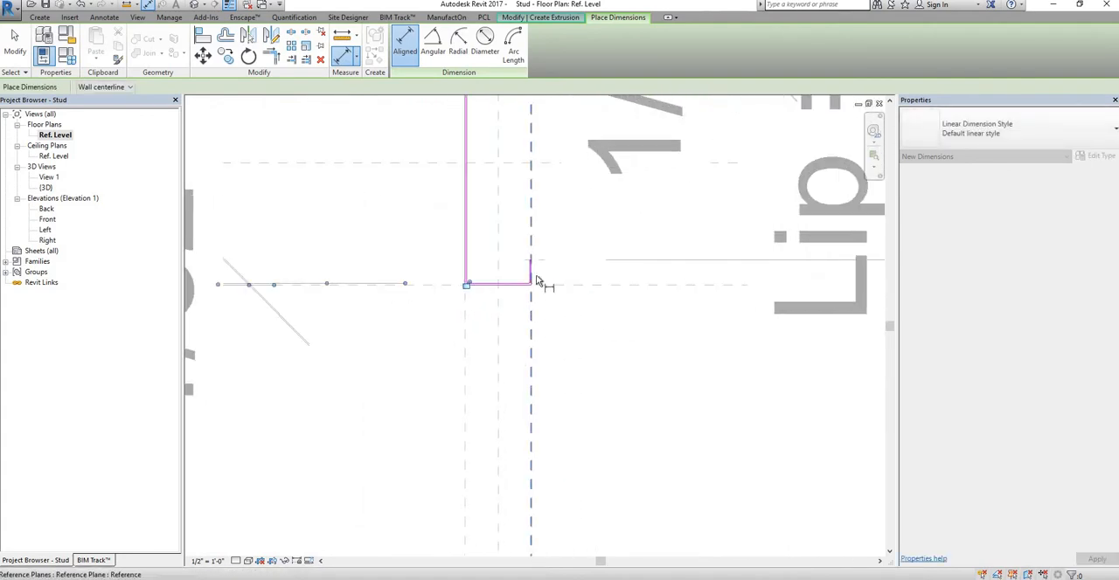
pyautogui.scroll(-4, 535, 280)
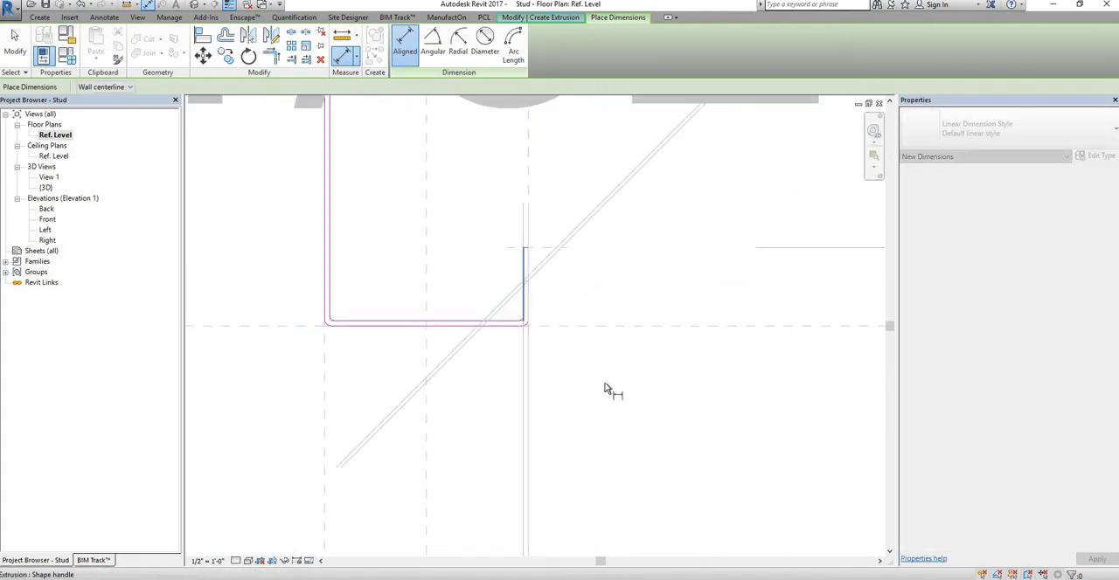
pyautogui.scroll(-4, 577, 376)
pyautogui.press('Escape')
pyautogui.press('Escape')
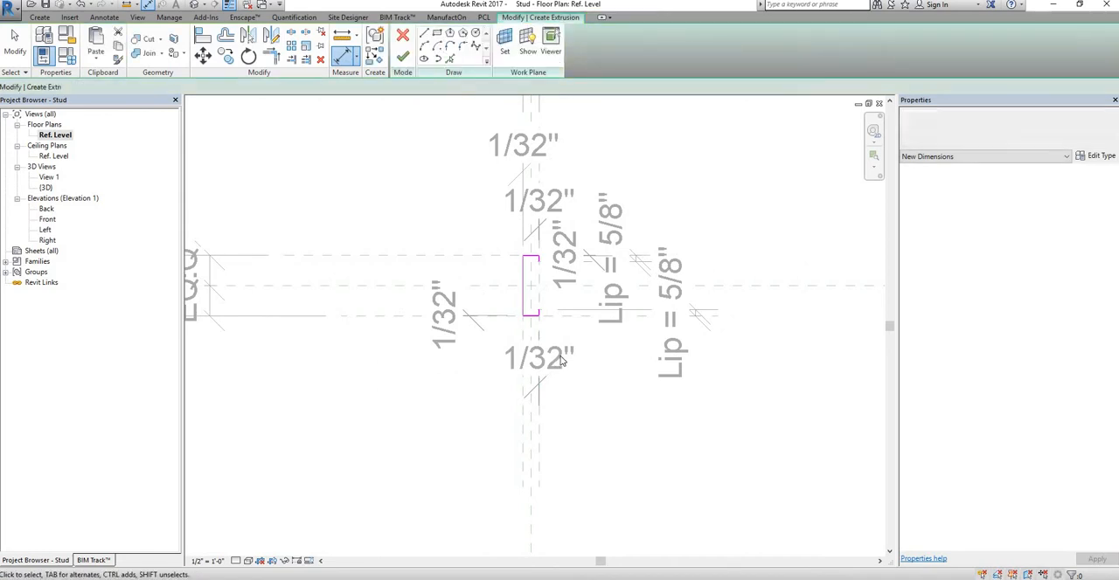
pyautogui.scroll(3, 552, 358)
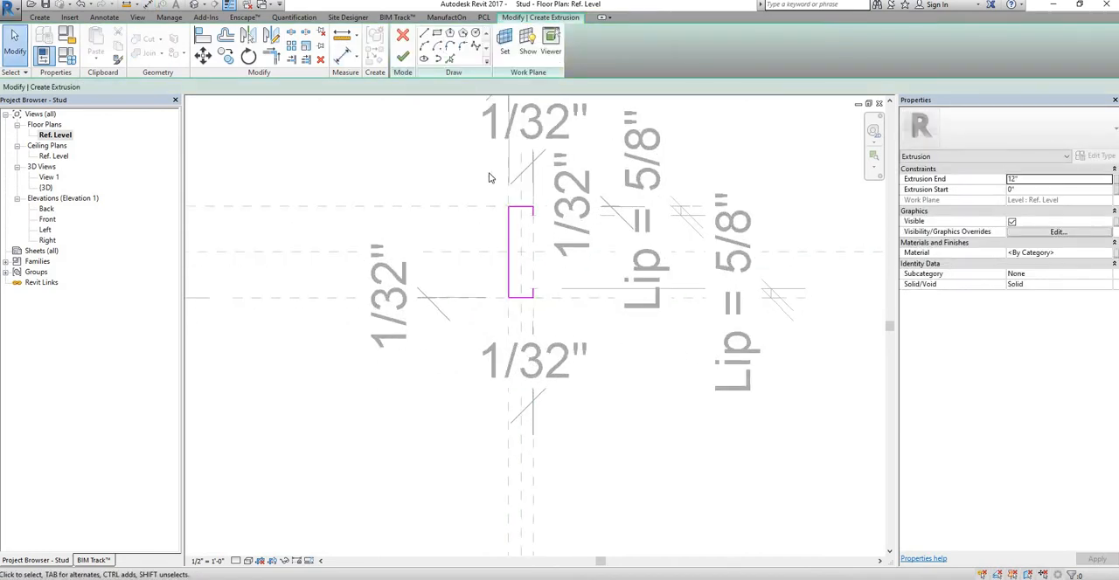
pyautogui.click(402, 57)
# Step: Label the five thickness dimensions of the web, flanges and lips with the Guage parameter
pyautogui.click(503, 361)
pyautogui.keyDown('ctrl'); pyautogui.click(407, 306); pyautogui.keyUp('ctrl')
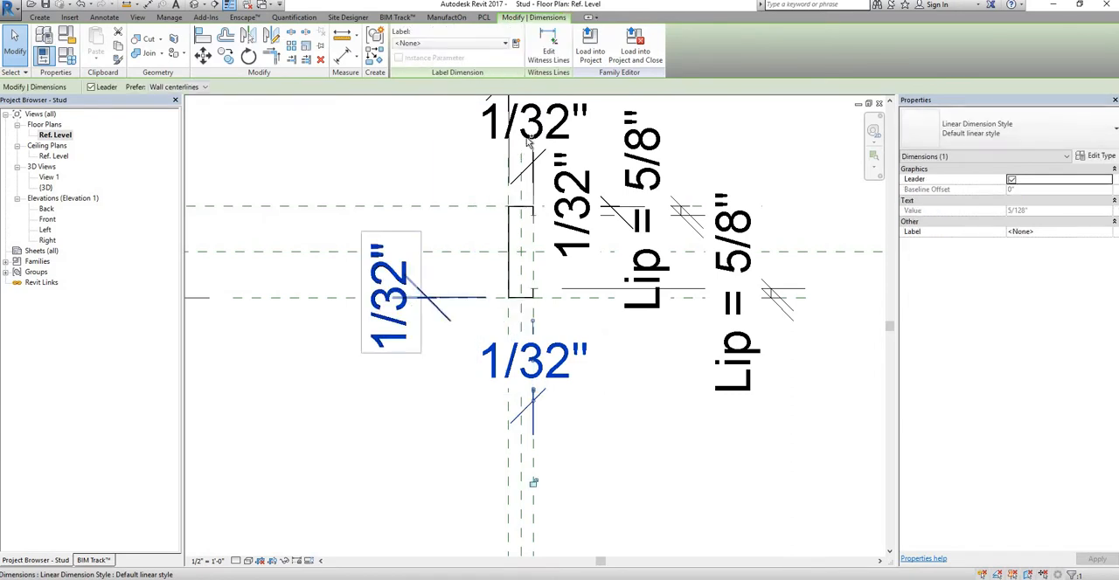
pyautogui.keyDown('ctrl'); pyautogui.click(550, 131); pyautogui.keyUp('ctrl')
pyautogui.moveTo(593, 317); pyautogui.dragTo(612, 340, button='middle')
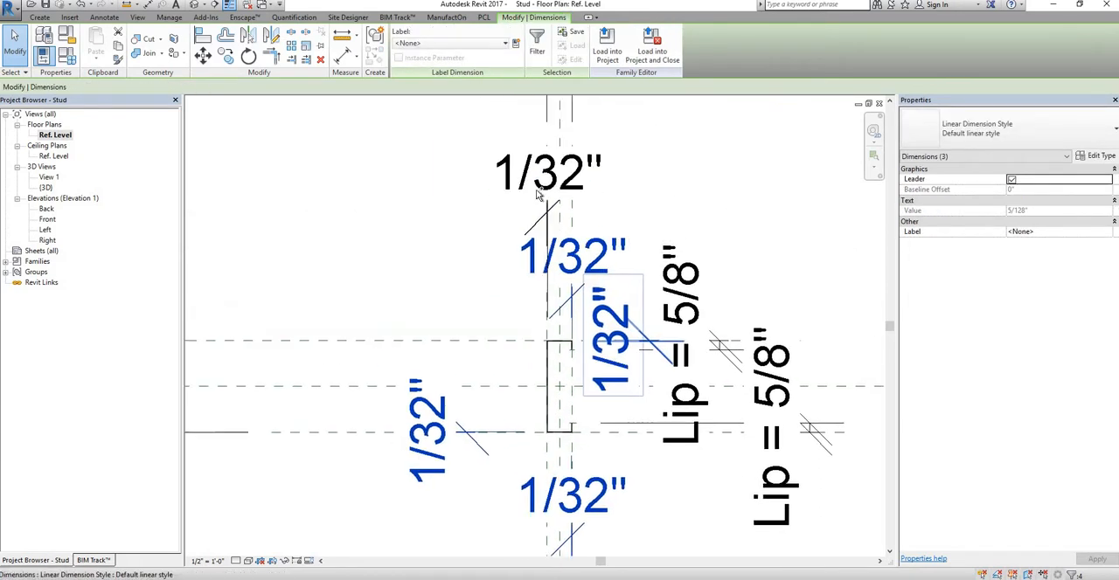
pyautogui.keyDown('ctrl'); pyautogui.click(536, 191); pyautogui.keyUp('ctrl')
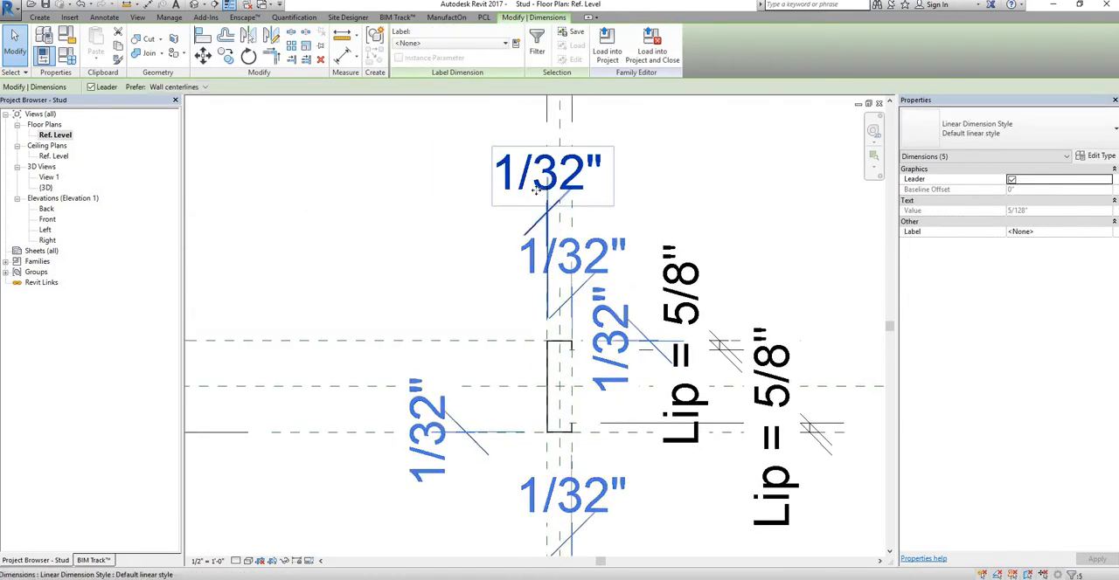
pyautogui.click(504, 44)
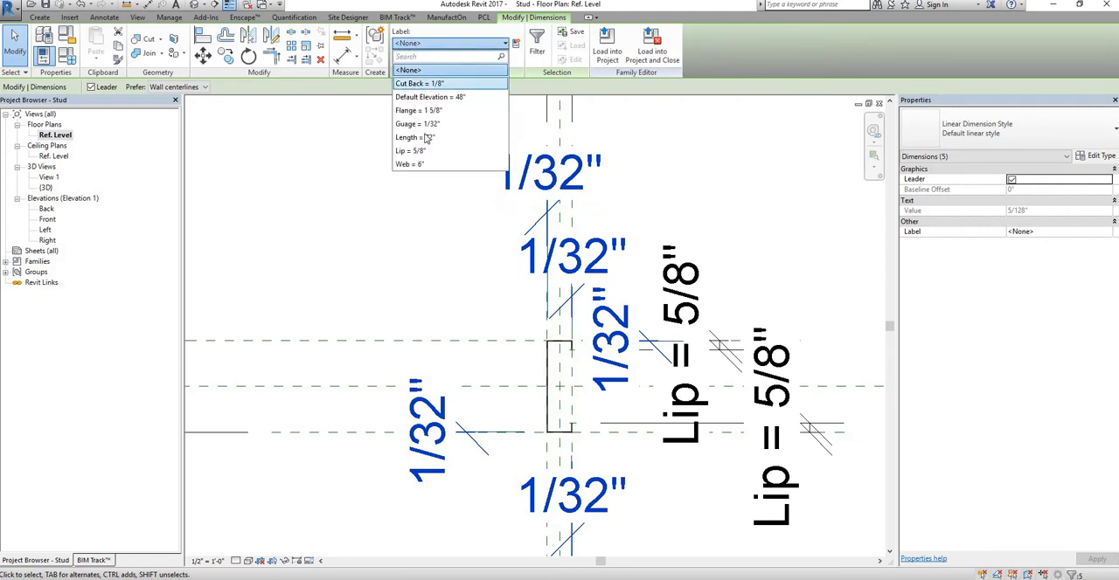
pyautogui.click(418, 124)
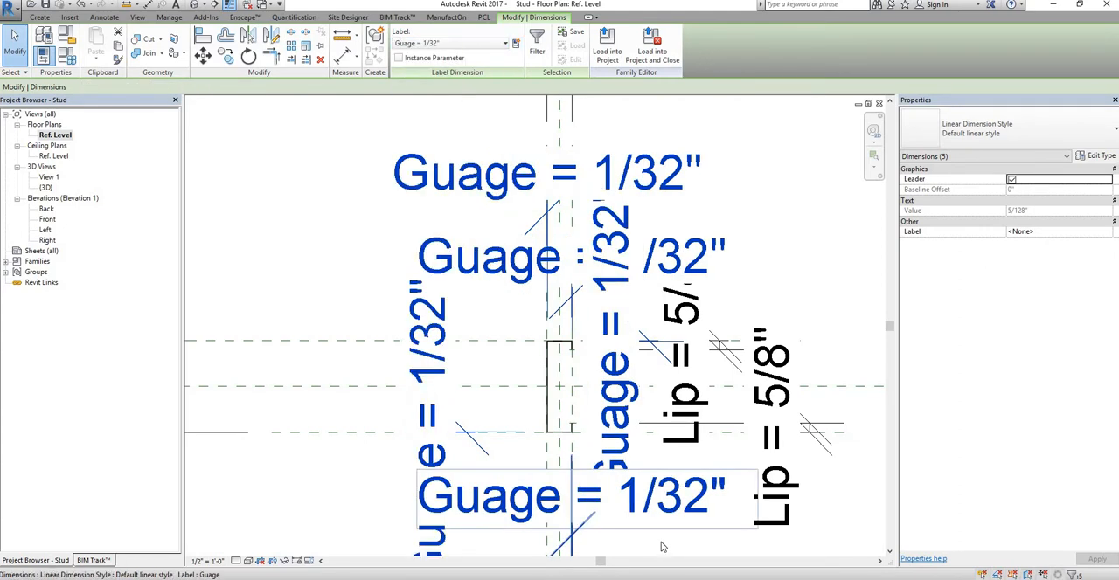
pyautogui.click(662, 546)
# Step: Associate the new C-profile extrusion's material with the Stud Material family parameter
pyautogui.moveTo(543, 464); pyautogui.dragTo(398, 363, button='middle')
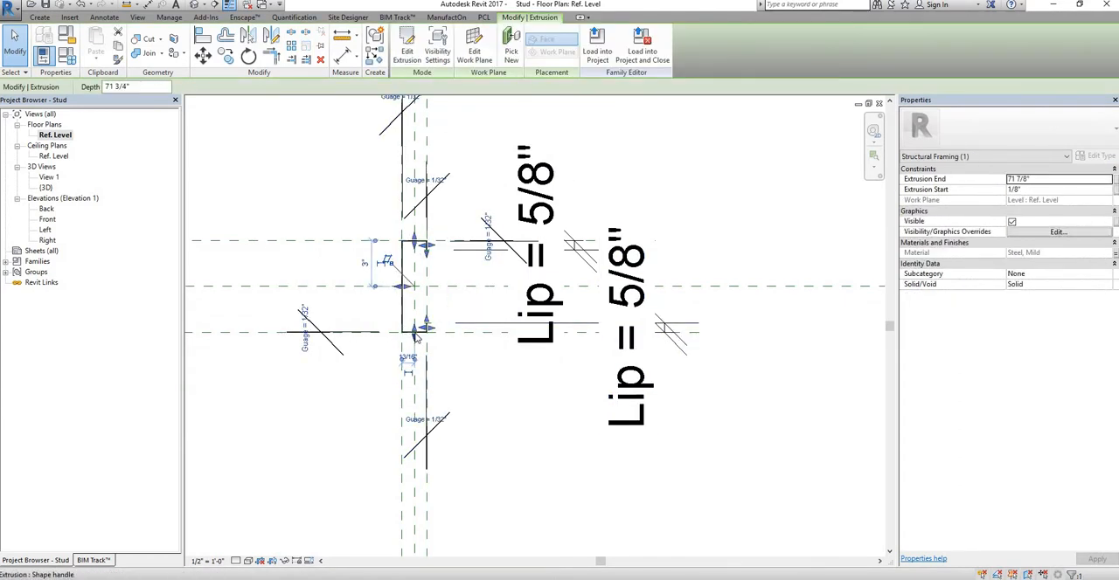
pyautogui.press('Escape')
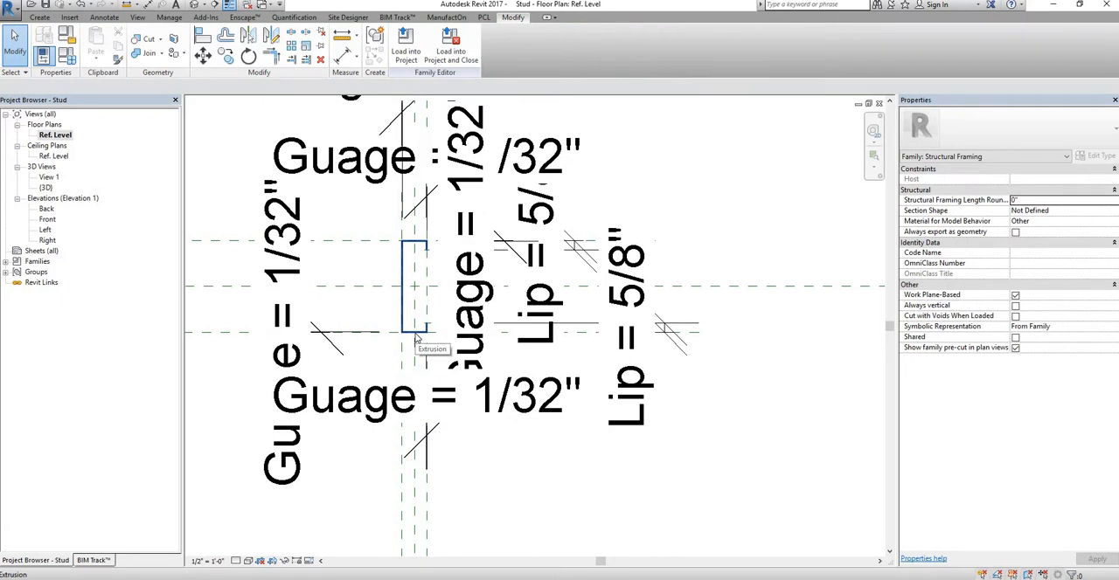
pyautogui.click(417, 339)
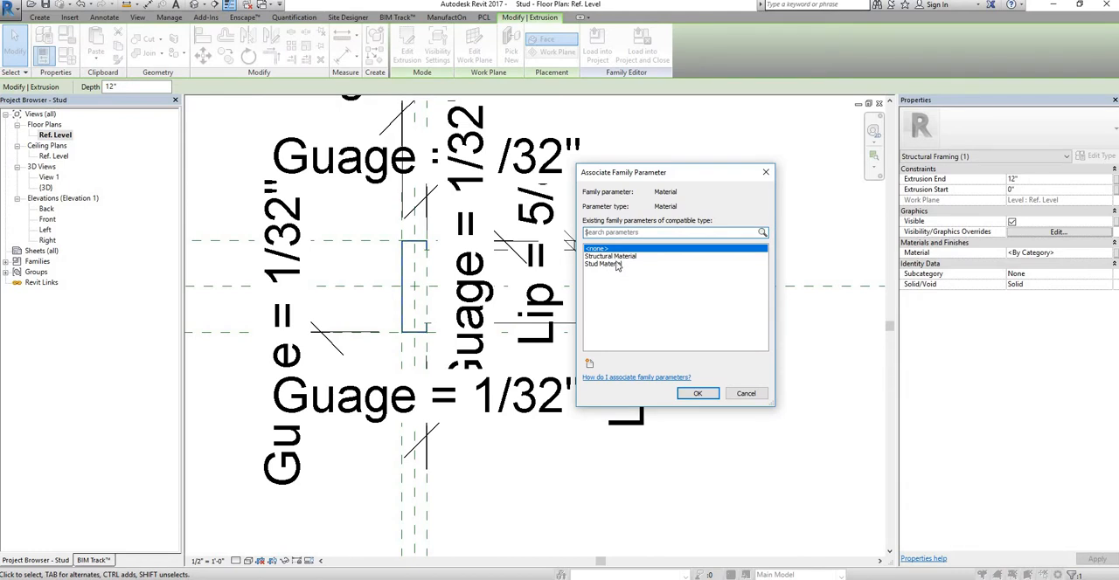
pyautogui.click(616, 264)
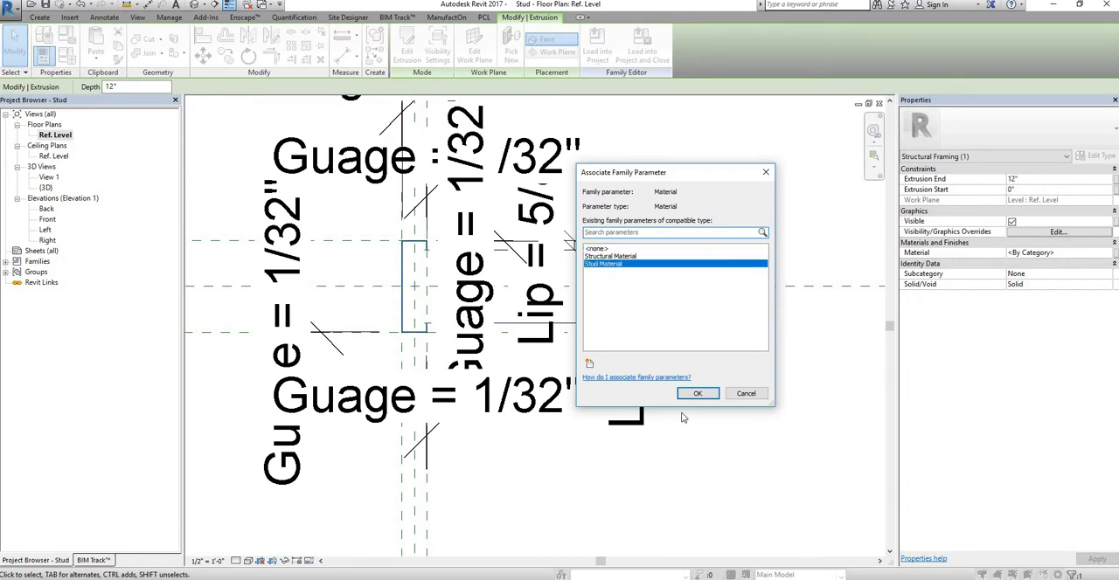
pyautogui.click(698, 393)
pyautogui.press('Escape')
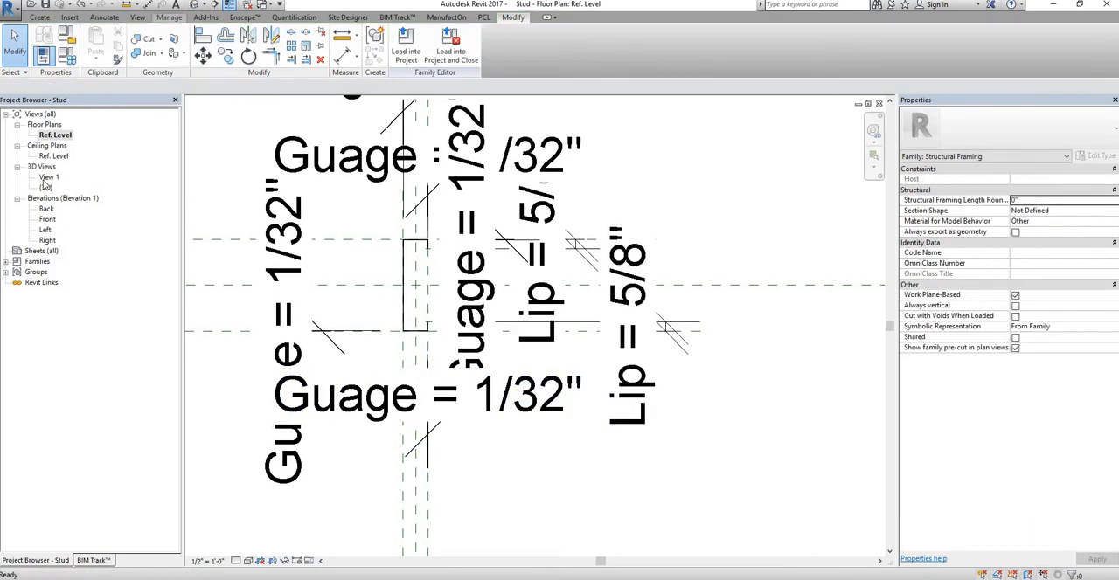
# Step: In the Front elevation, stretch the new extrusion's top end to the upper cut-back reference plane and lock it there
pyautogui.doubleClick(47, 219)
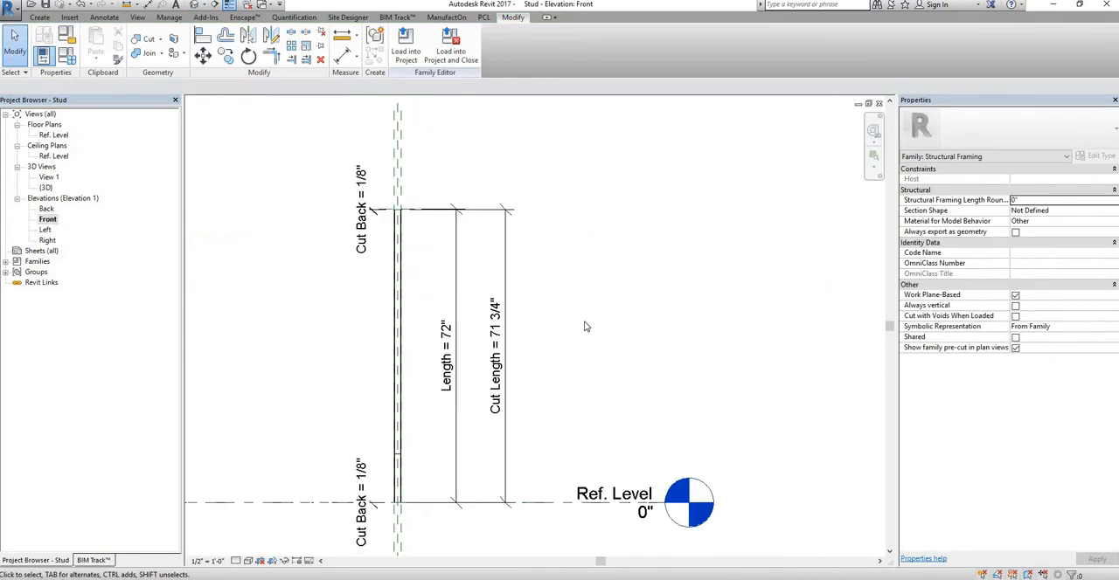
pyautogui.moveTo(587, 324); pyautogui.dragTo(651, 255, button='middle')
pyautogui.scroll(3, 459, 388)
pyautogui.scroll(1, 459, 388)
pyautogui.click(458, 381)
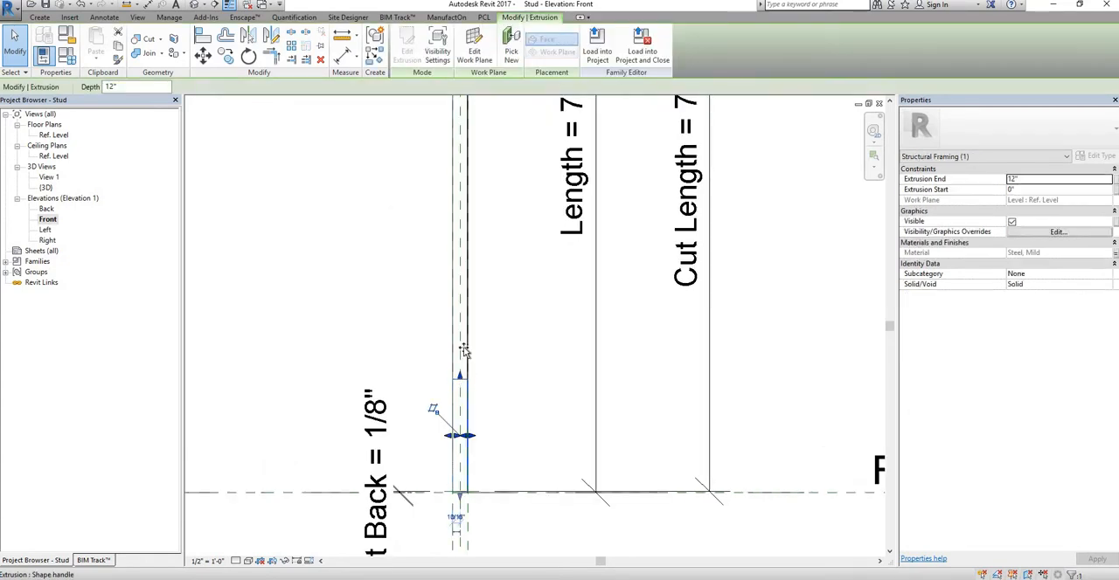
pyautogui.moveTo(484, 199); pyautogui.dragTo(485, 197)
pyautogui.moveTo(484, 197); pyautogui.dragTo(484, 492, button='middle')
pyautogui.moveTo(464, 486); pyautogui.dragTo(530, 167)
pyautogui.moveTo(530, 181); pyautogui.dragTo(527, 287, button='middle')
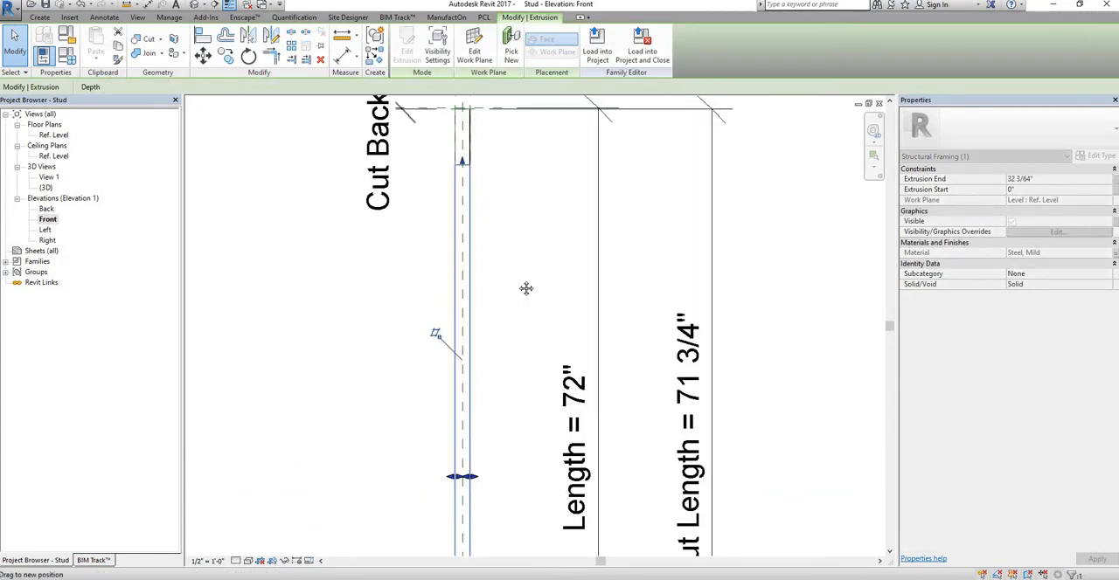
pyautogui.scroll(2, 469, 273)
pyautogui.moveTo(395, 271); pyautogui.dragTo(395, 172)
pyautogui.scroll(2, 437, 249)
pyautogui.moveTo(400, 255); pyautogui.dragTo(376, 209)
pyautogui.moveTo(376, 205); pyautogui.dragTo(446, 363, button='middle')
pyautogui.moveTo(437, 350); pyautogui.dragTo(390, 266)
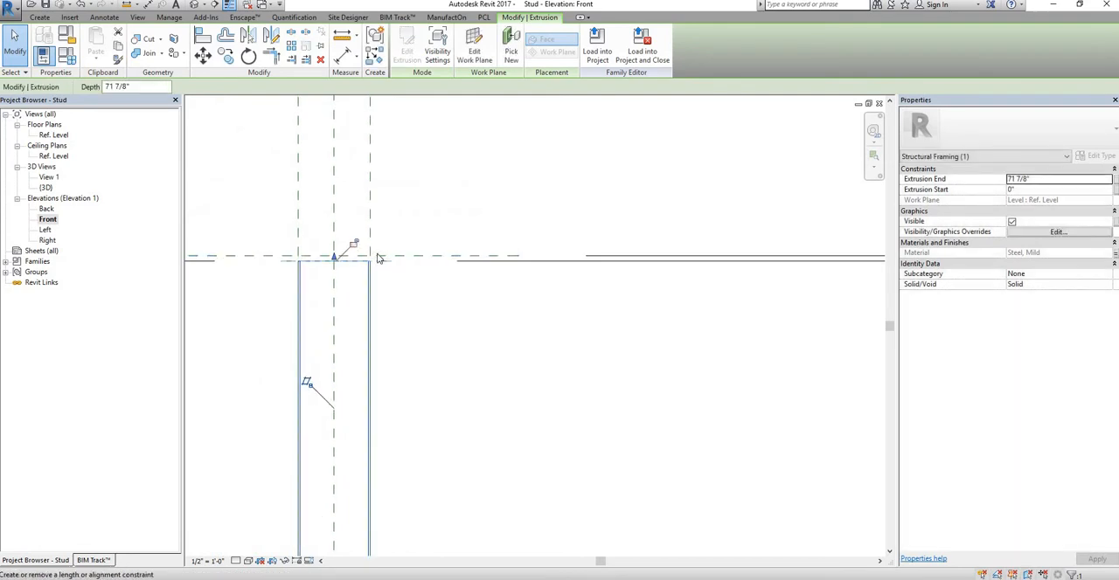
# Step: Raise the extrusion's bottom end to the lower cut-back reference plane above Ref. Level and lock it there
pyautogui.scroll(-5, 432, 367)
pyautogui.moveTo(437, 311); pyautogui.dragTo(440, 131, button='middle')
pyautogui.moveTo(393, 393); pyautogui.dragTo(403, 294, button='middle')
pyautogui.scroll(6, 402, 328)
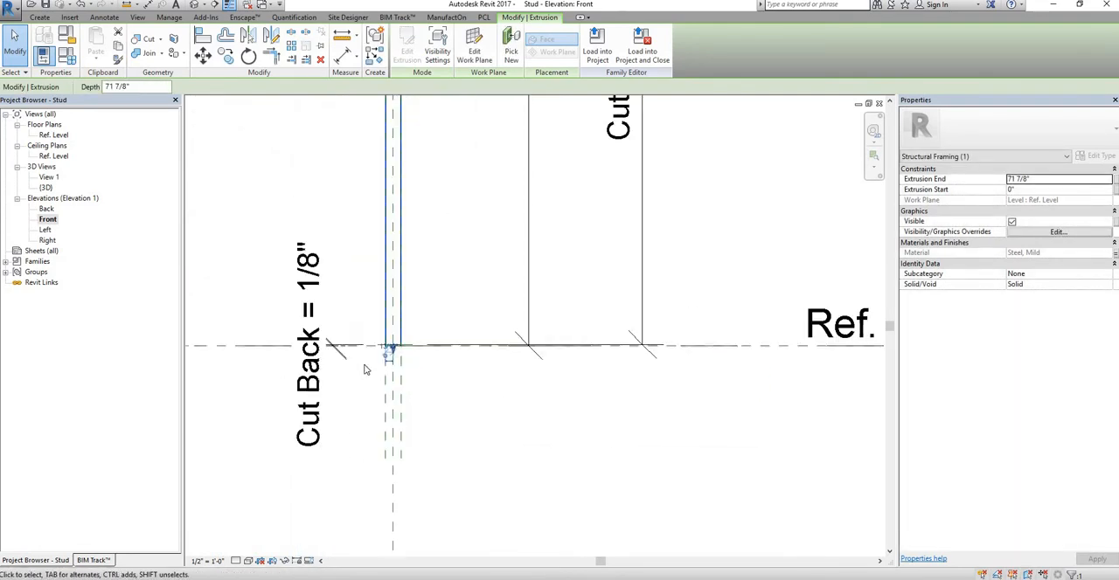
pyautogui.scroll(5, 390, 341)
pyautogui.moveTo(390, 341); pyautogui.dragTo(477, 280, button='middle')
pyautogui.scroll(1, 474, 279)
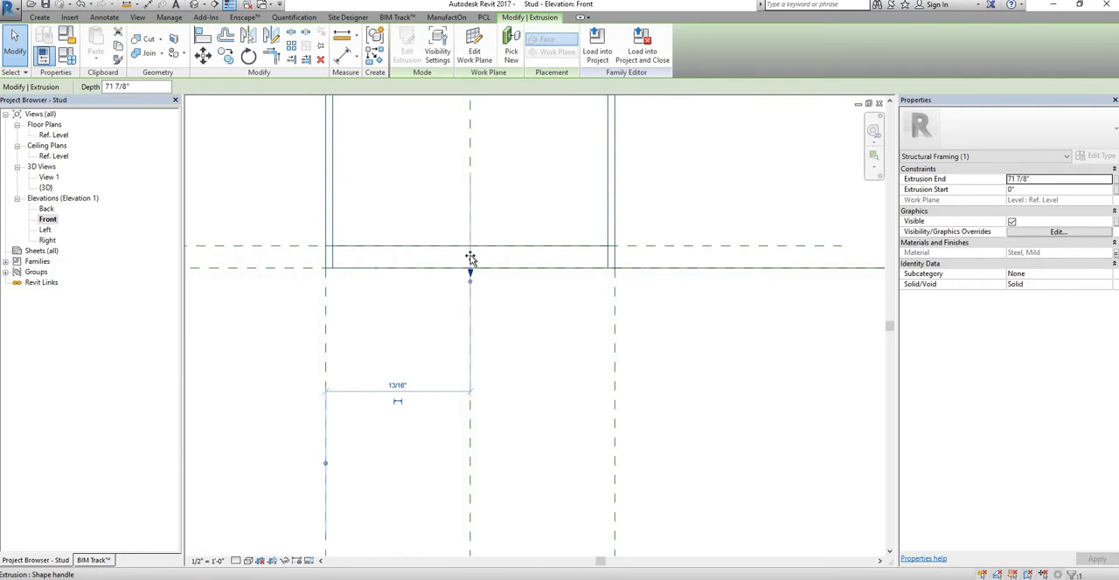
pyautogui.moveTo(470, 259); pyautogui.dragTo(475, 247)
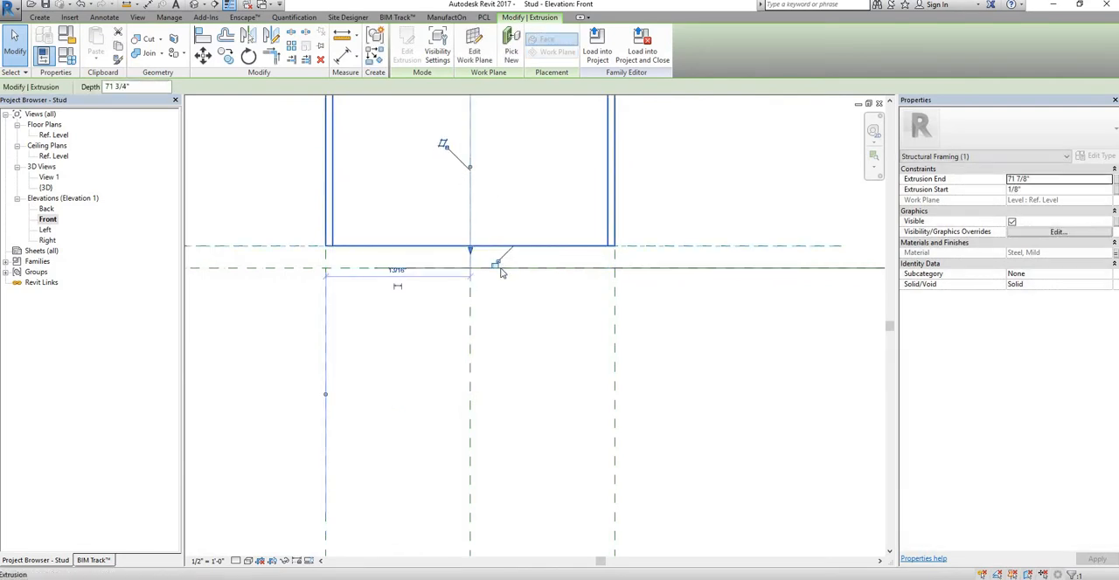
pyautogui.press('Escape')
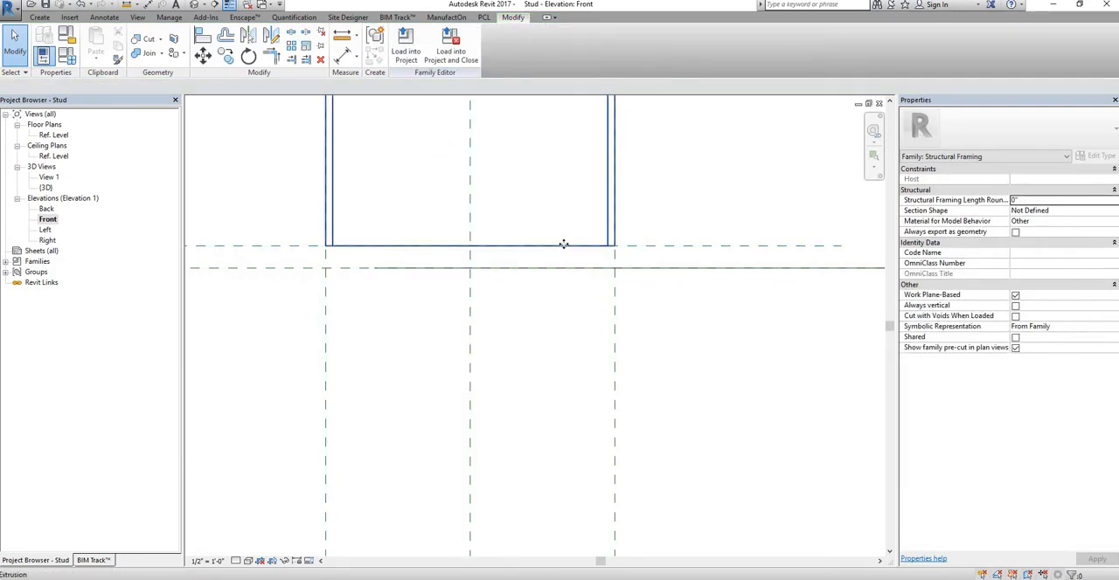
# Step: Open the visibility settings of the stud extrusion selected at its bottom end
pyautogui.click(563, 244)
pyautogui.click(440, 52)
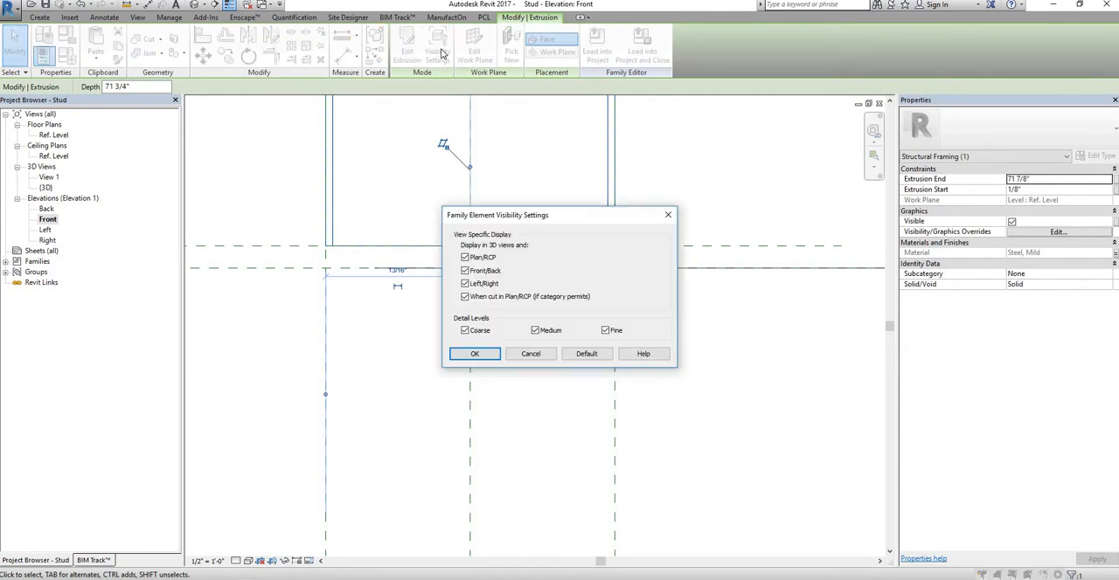
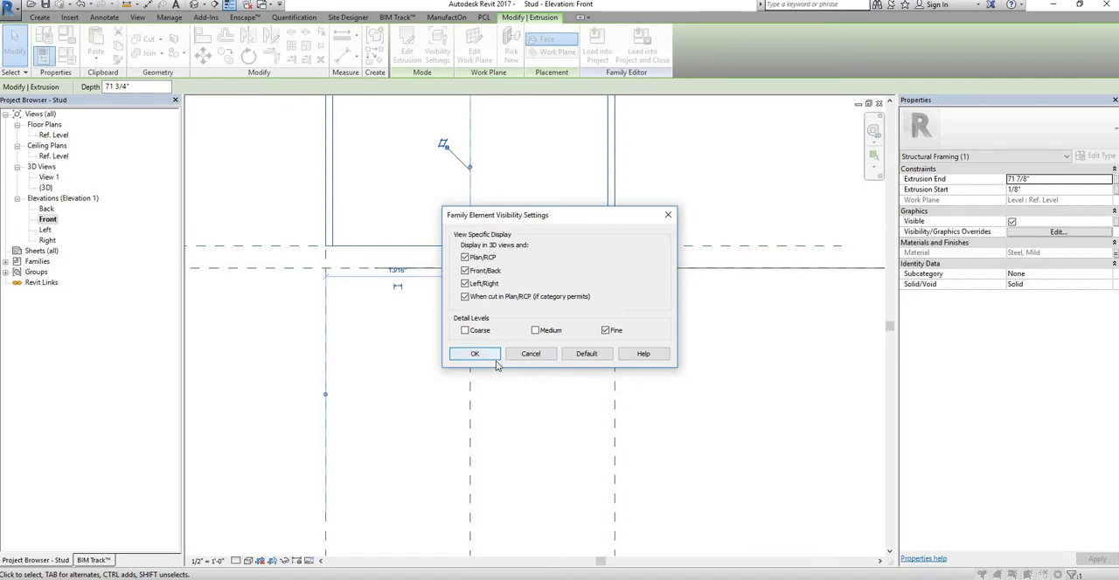
# Step: Confirm Fine-only visibility for the extrusion and load the stud family into Project1, overwriting the existing version
pyautogui.click(475, 354)
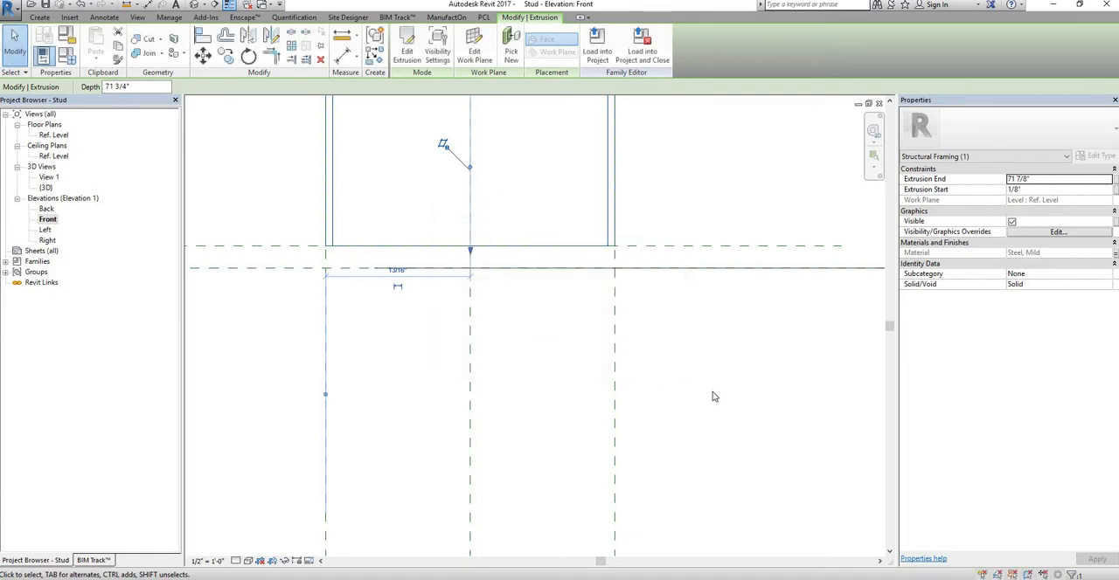
pyautogui.press('Escape')
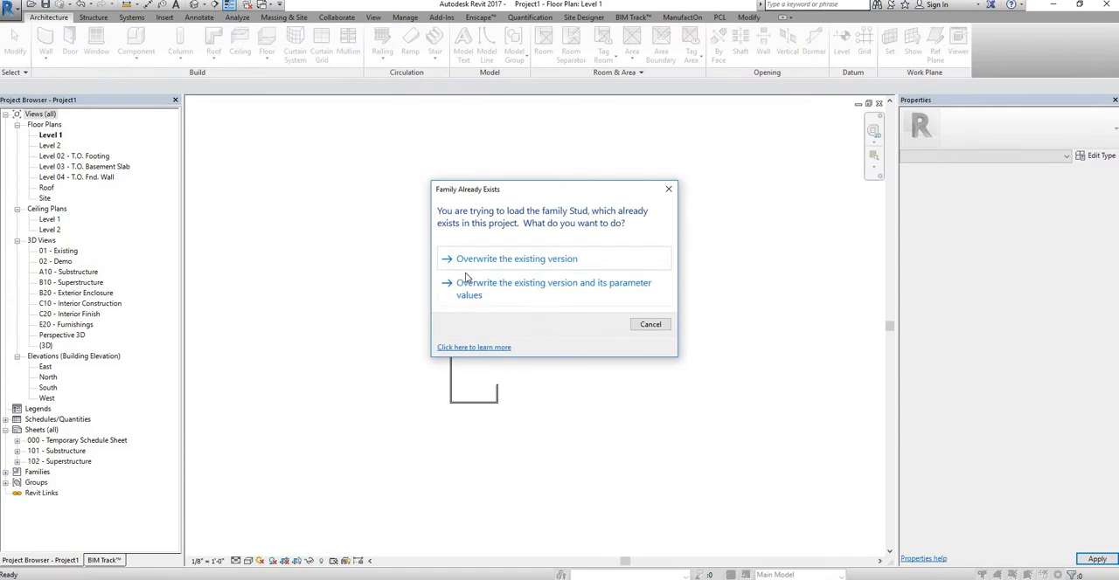
pyautogui.click(651, 324)
# Step: Set the Level 1 floor plan's detail level to Fine to show the stud's rounded profile
pyautogui.scroll(2, 455, 245)
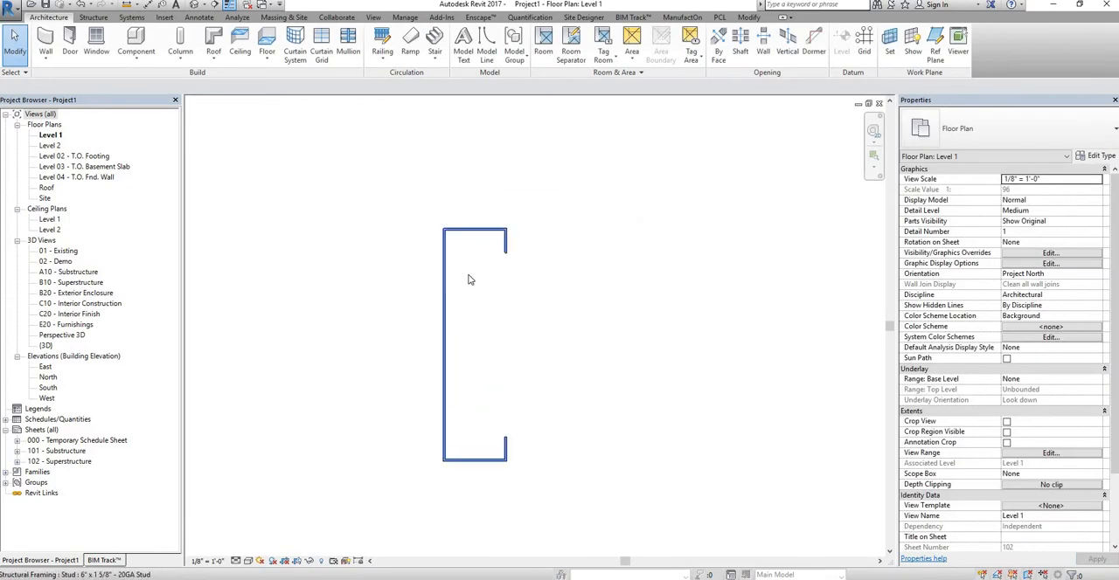
pyautogui.scroll(6, 440, 195)
pyautogui.scroll(1, 458, 378)
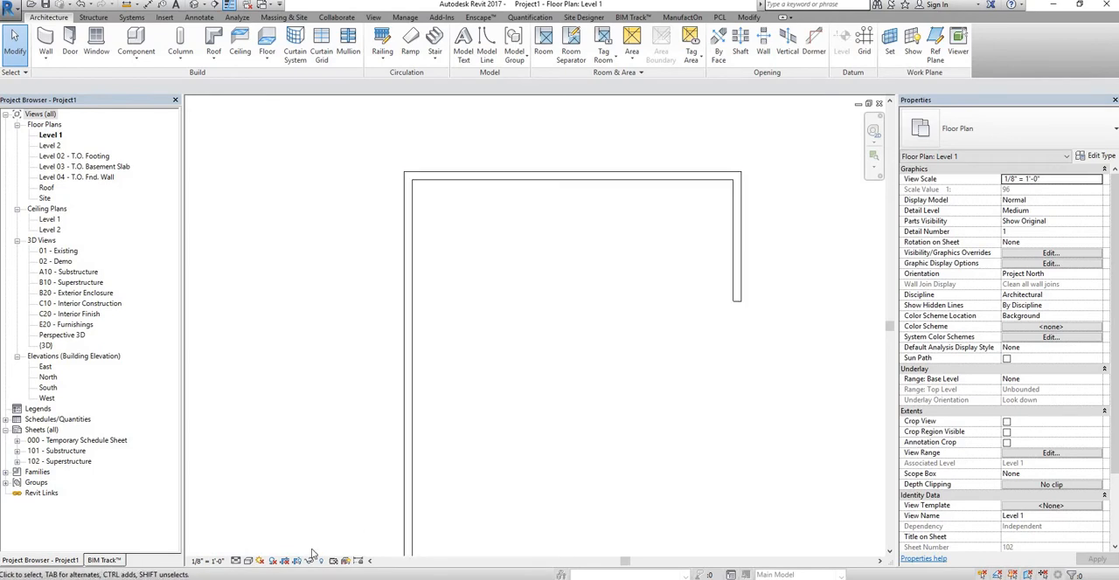
pyautogui.click(236, 562)
pyautogui.click(251, 548)
# Step: Place two more 6" x 1 5/8" - 20GA studs on the work plane, in a row beside the existing stud
pyautogui.scroll(-4, 502, 297)
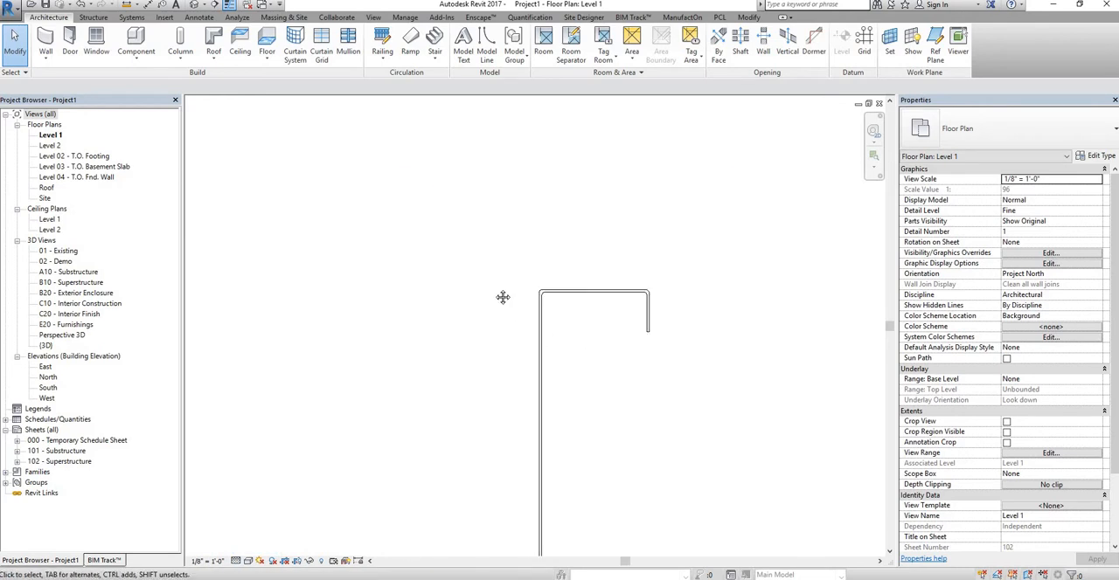
pyautogui.click(489, 226)
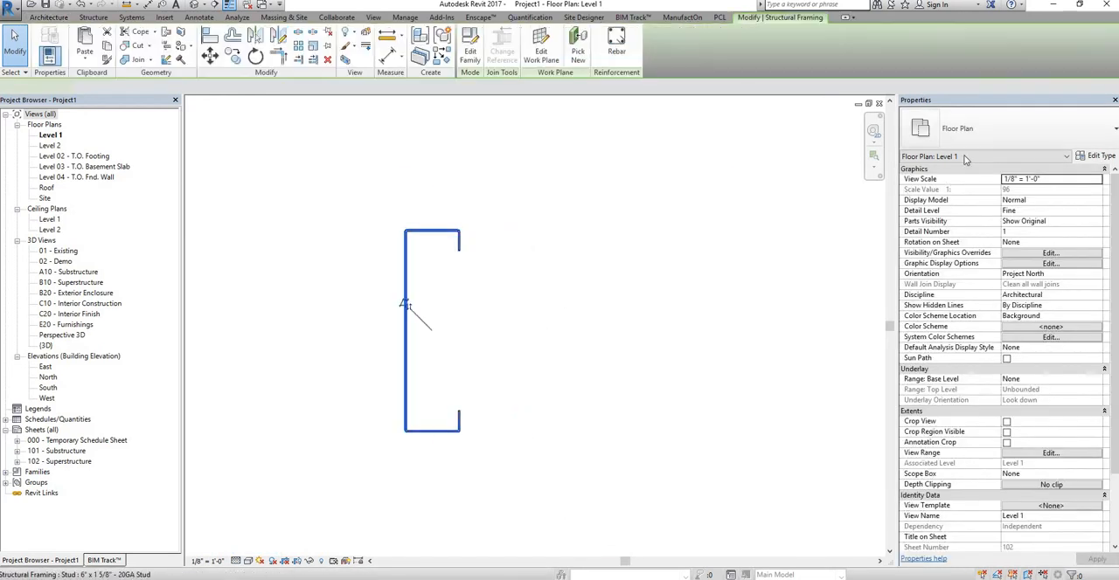
pyautogui.rightClick(450, 234)
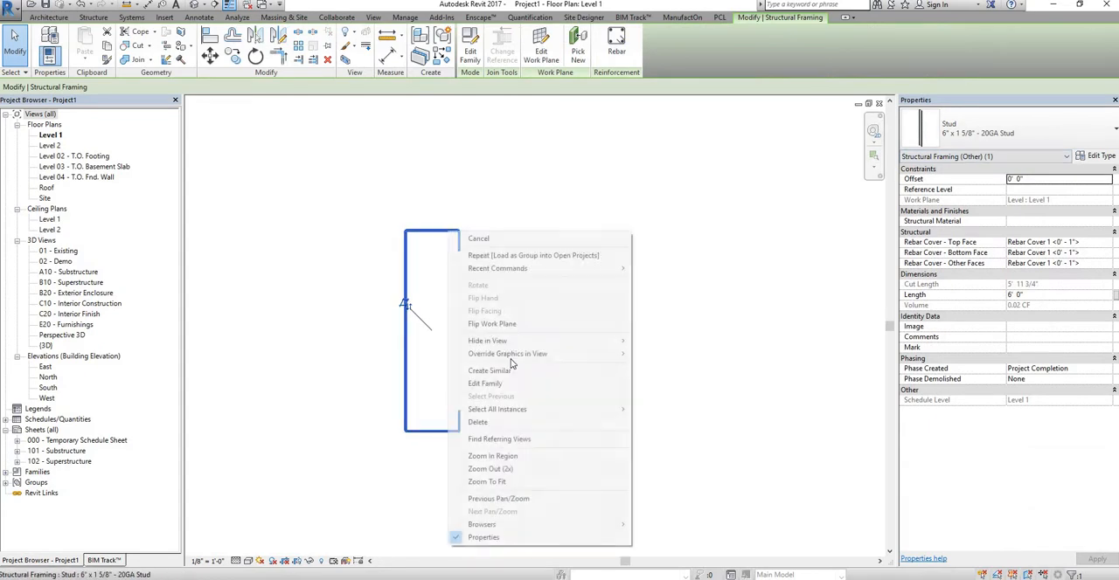
pyautogui.click(538, 369)
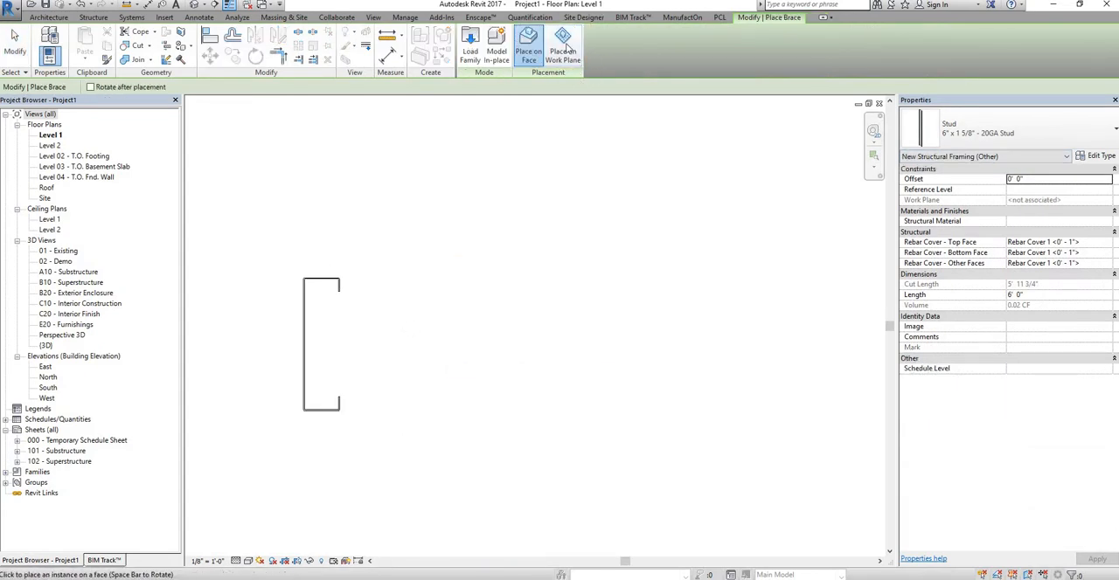
pyautogui.click(437, 337)
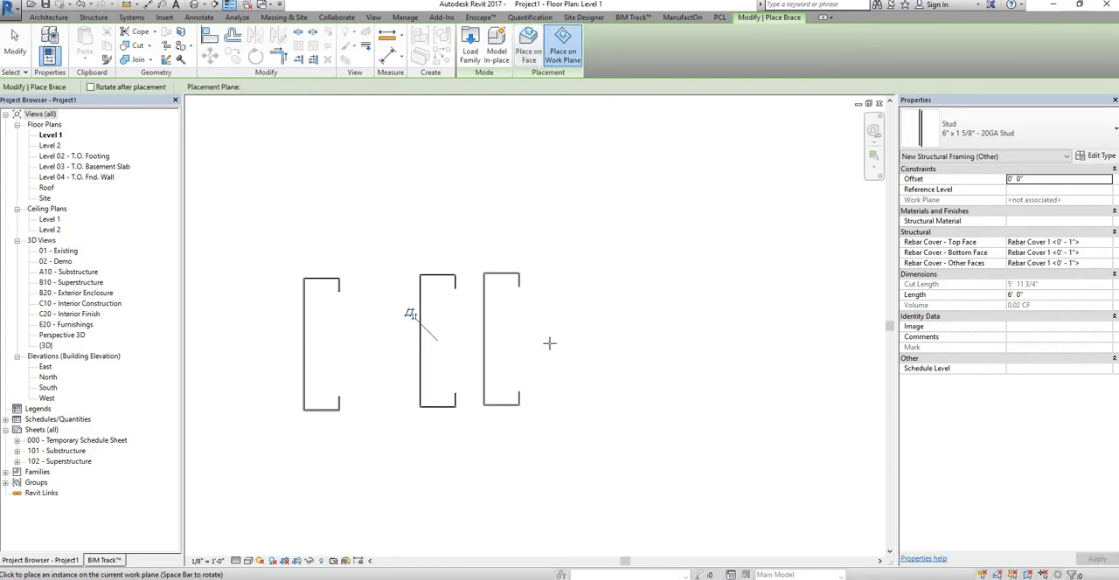
pyautogui.click(531, 341)
pyautogui.moveTo(616, 335); pyautogui.dragTo(602, 332, button='middle')
pyautogui.press('Escape')
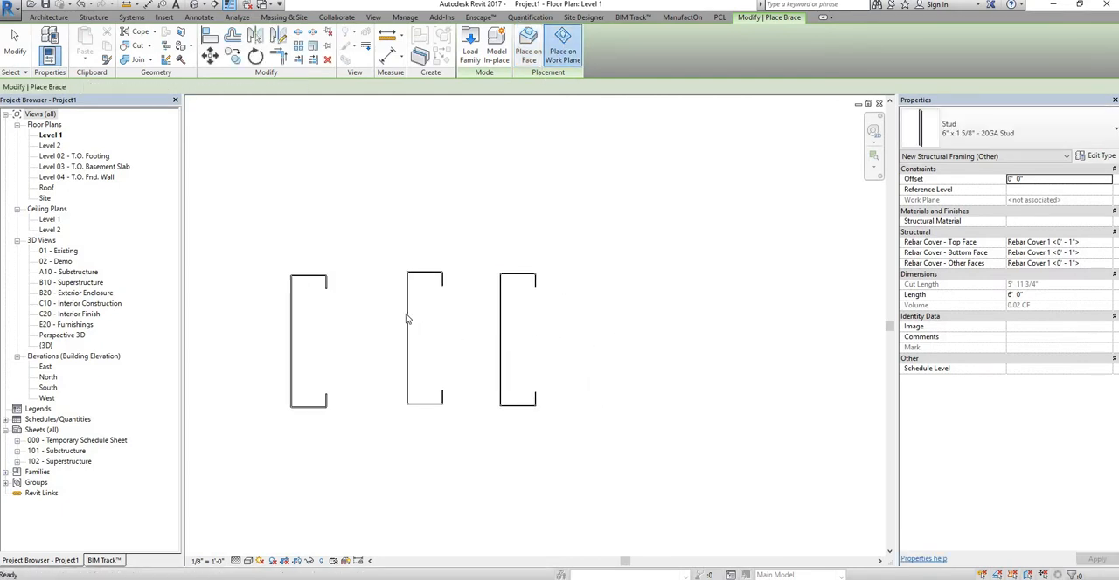
# Step: Change the middle stud's type to 3 5/8" x 1 5/8" - 20GA and the last stud's to 2 1/2" x 1 5/8" - 20GA
pyautogui.click(409, 319)
pyautogui.click(1063, 120)
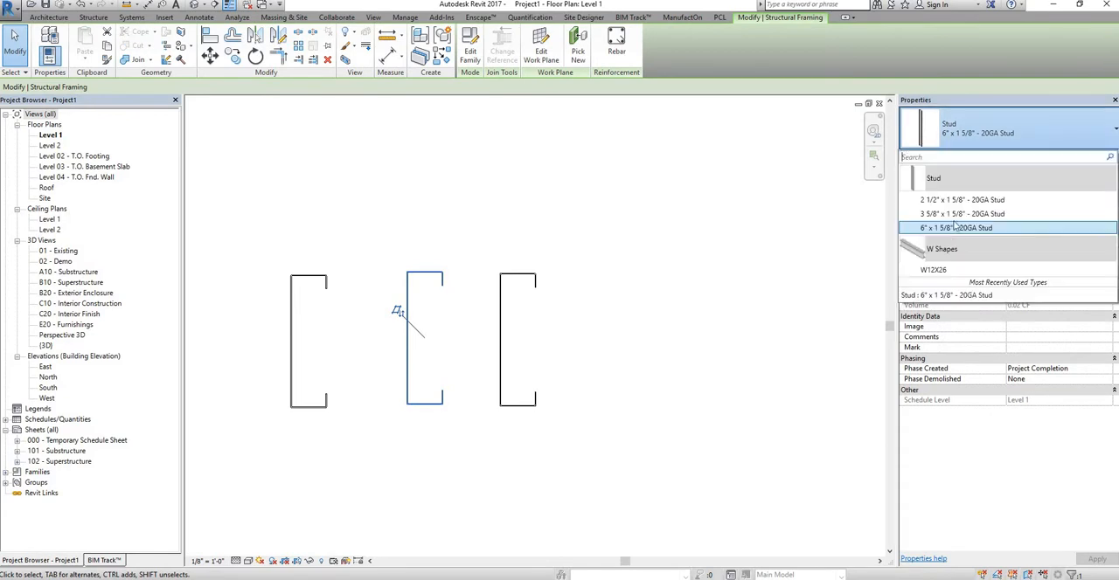
pyautogui.click(962, 214)
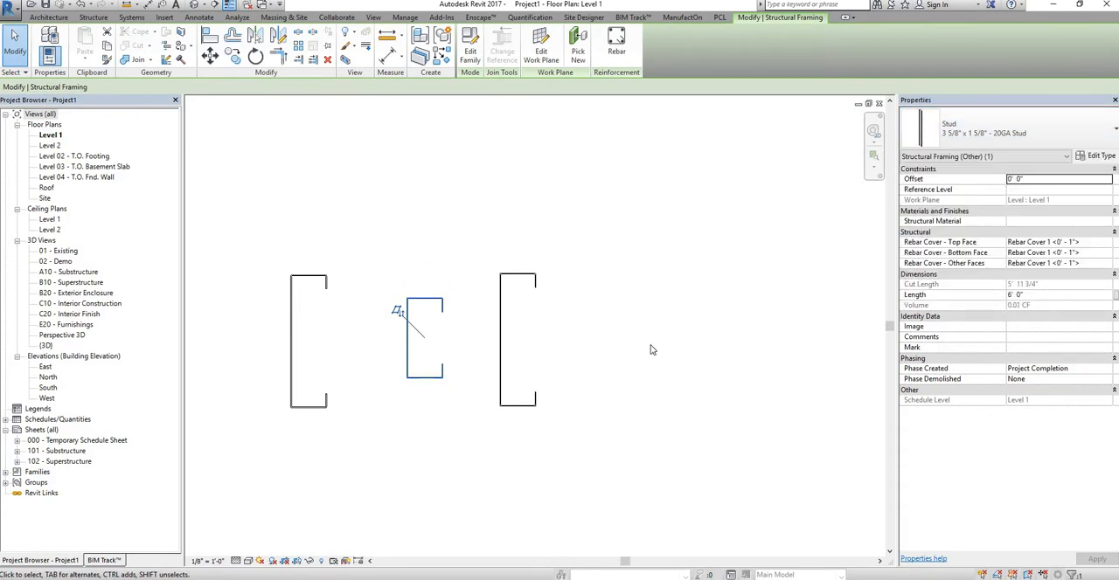
pyautogui.click(512, 318)
pyautogui.click(501, 317)
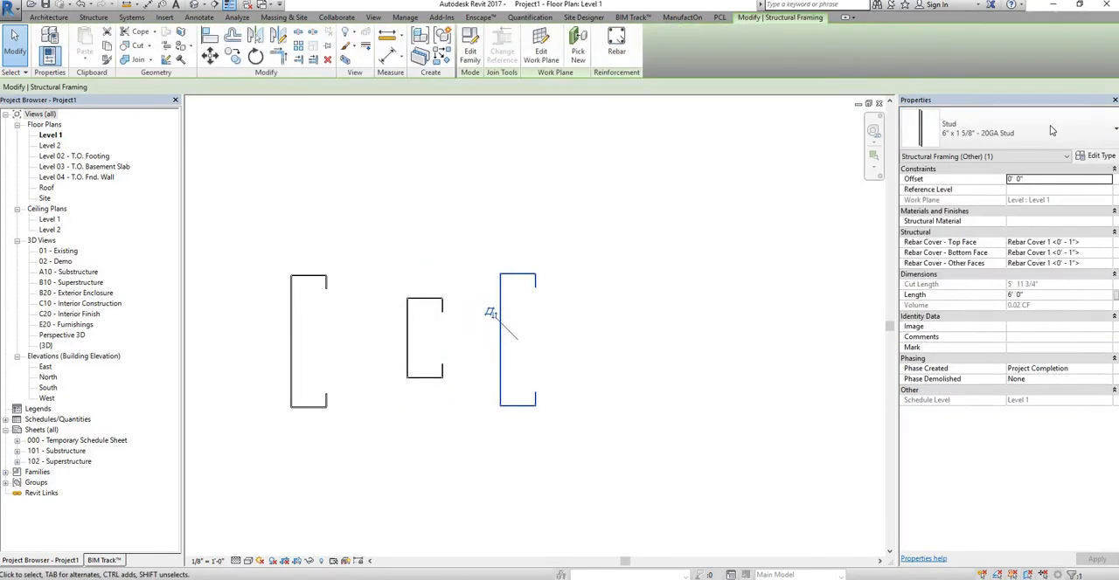
pyautogui.click(1063, 128)
pyautogui.click(562, 295)
# Step: Examine the corner and lip geometry of the three stud sizes in the Level 1 plan
pyautogui.scroll(5, 562, 294)
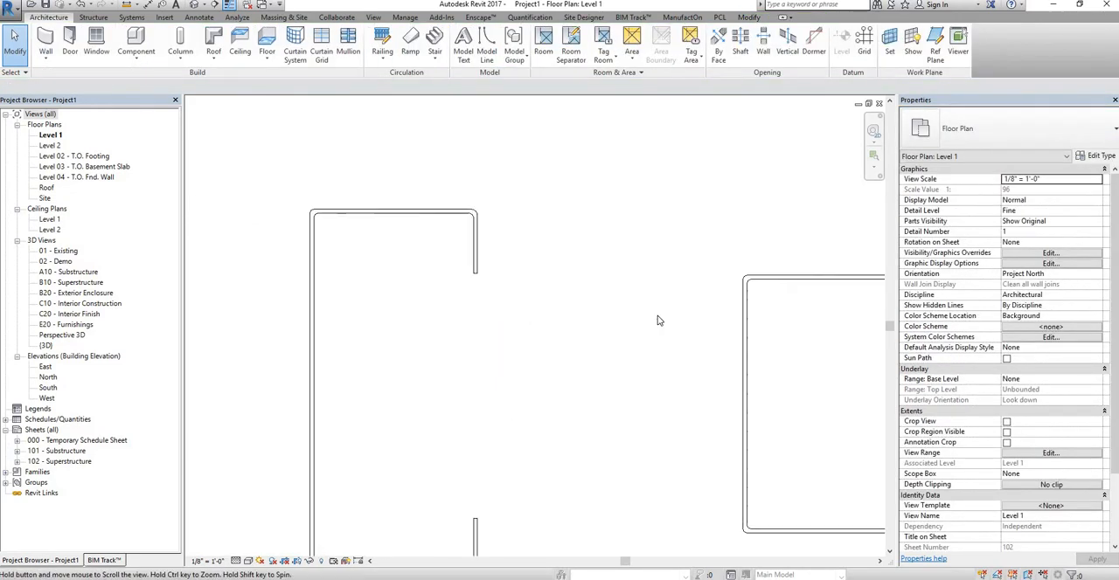
pyautogui.scroll(-6, 512, 318)
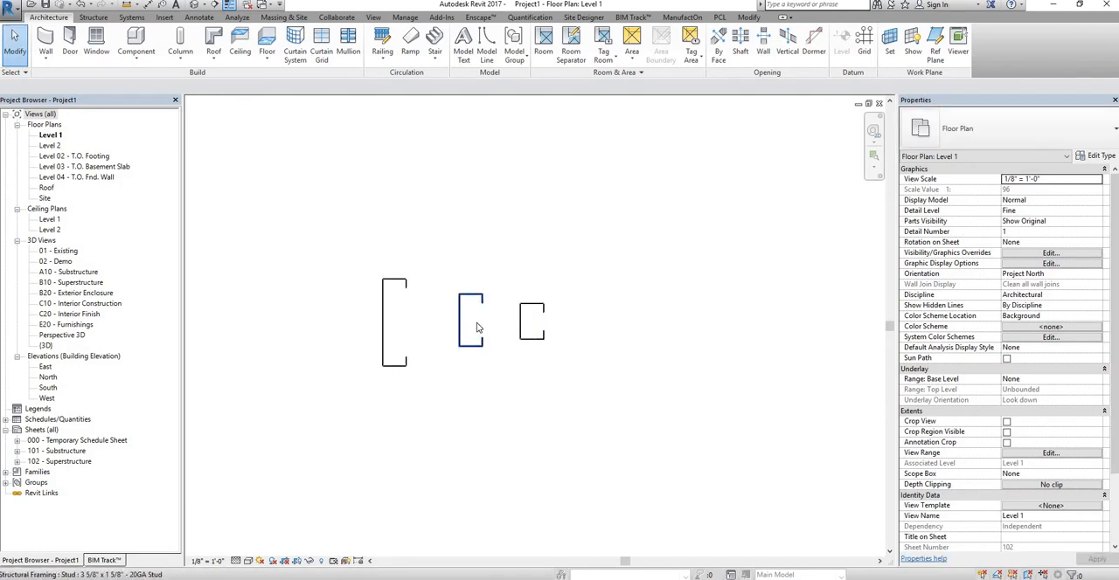
pyautogui.scroll(8, 476, 328)
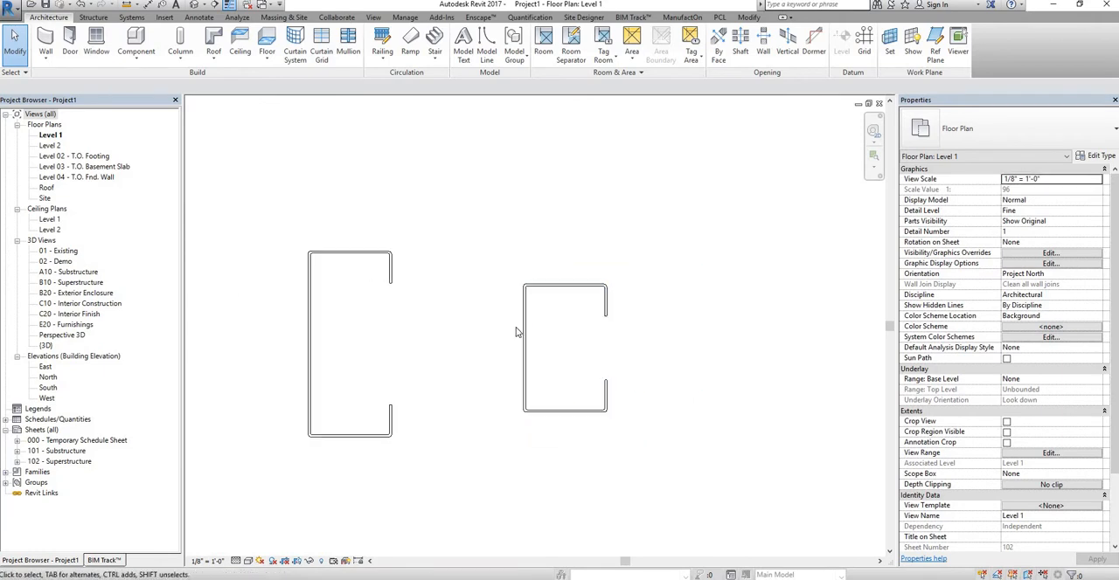
pyautogui.scroll(-4, 517, 357)
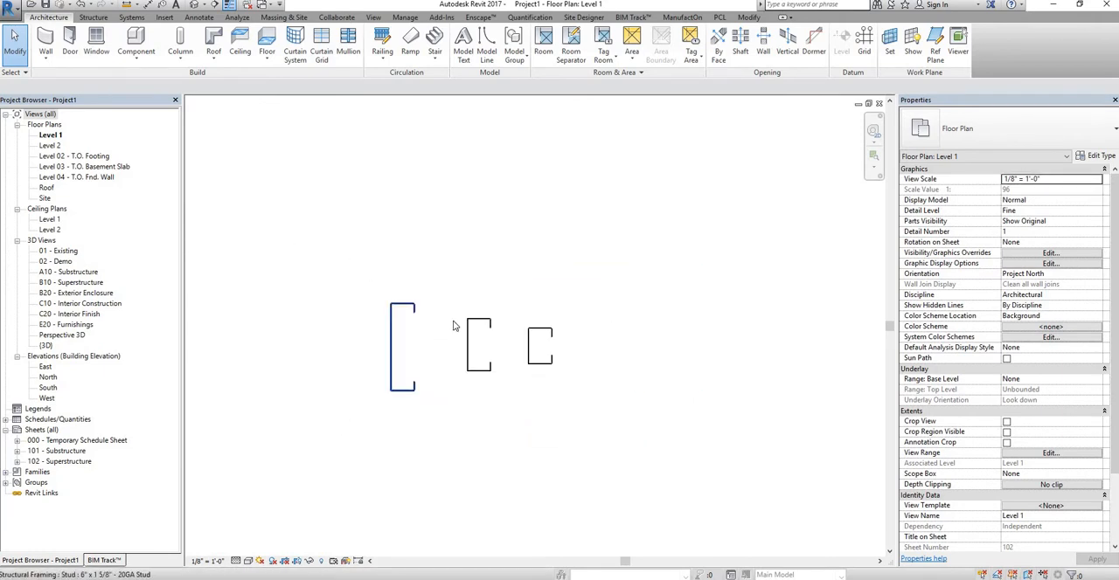
pyautogui.scroll(3, 455, 337)
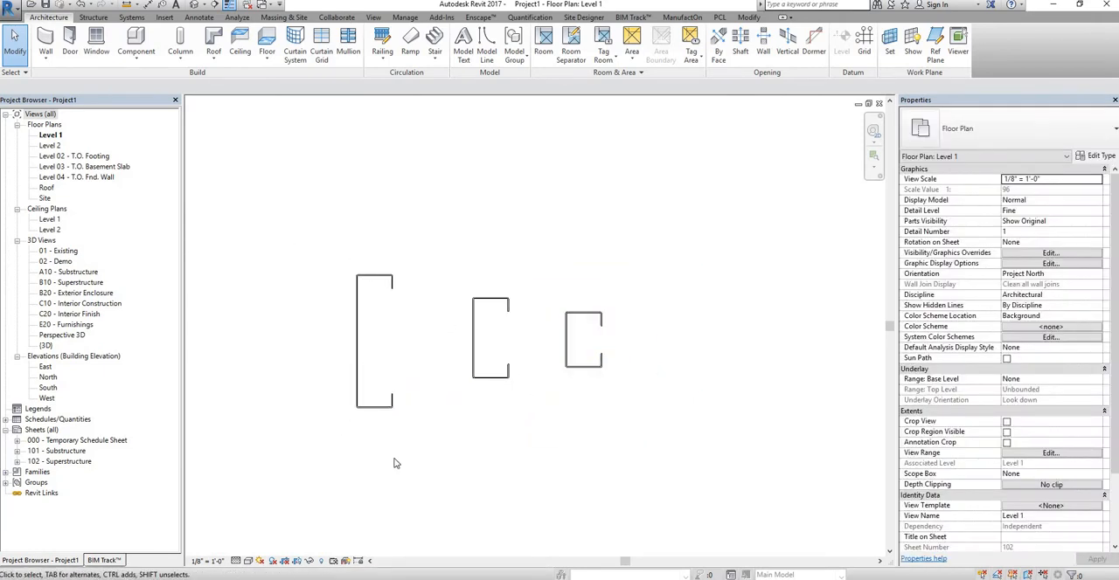
pyautogui.scroll(2, 427, 346)
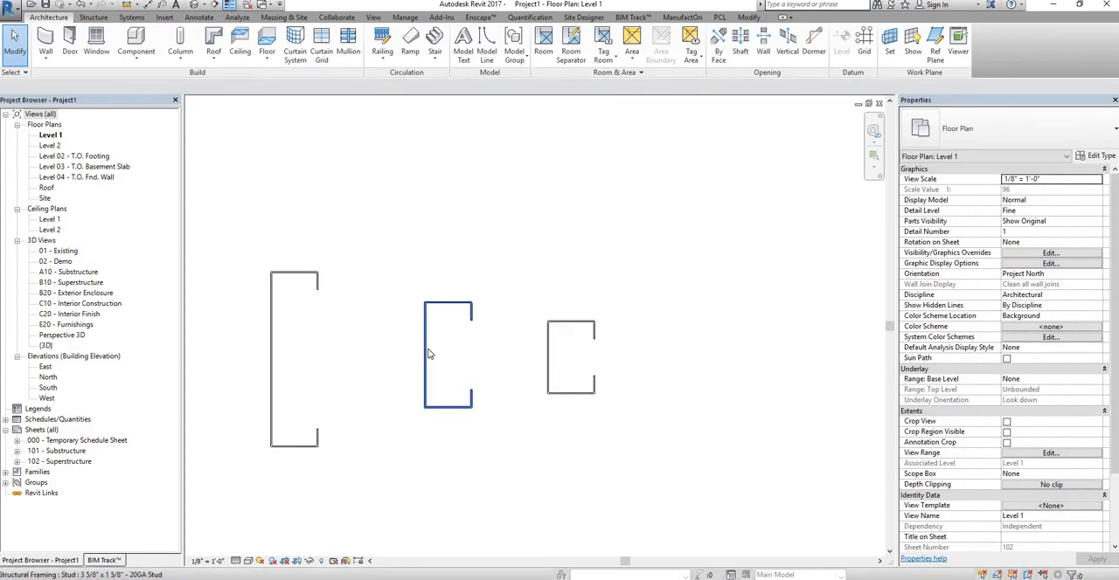
pyautogui.scroll(-4, 428, 353)
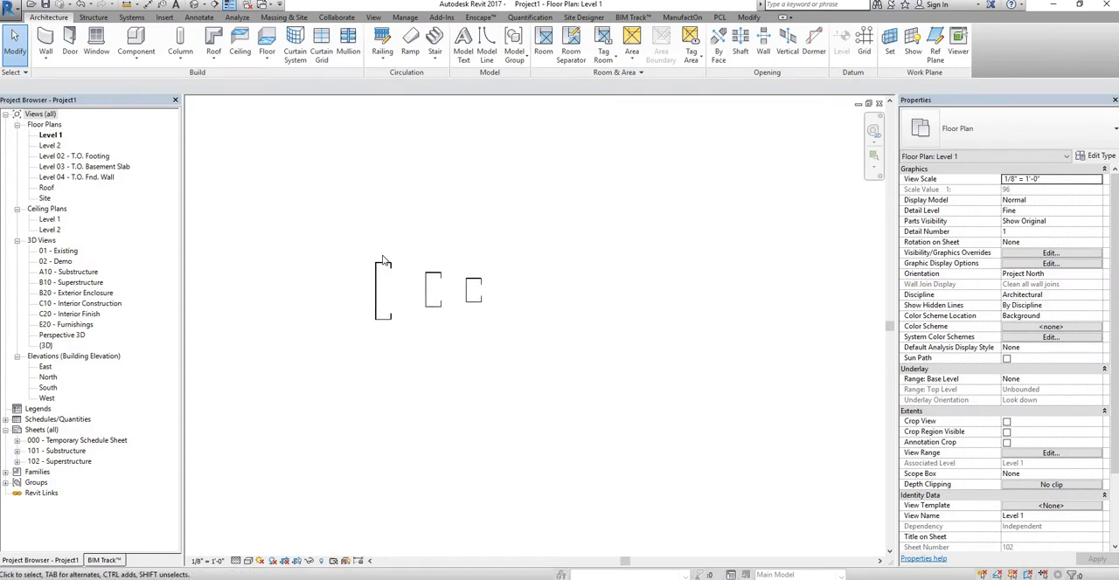
# Step: Place a building elevation marker below the three studs in the Level 1 plan
pyautogui.click(374, 18)
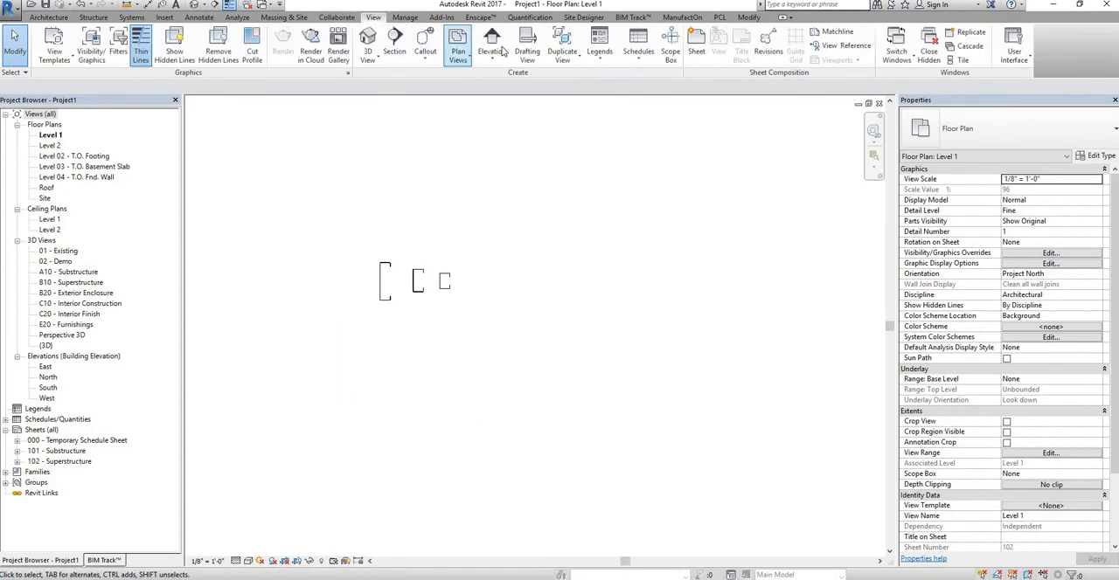
pyautogui.click(492, 44)
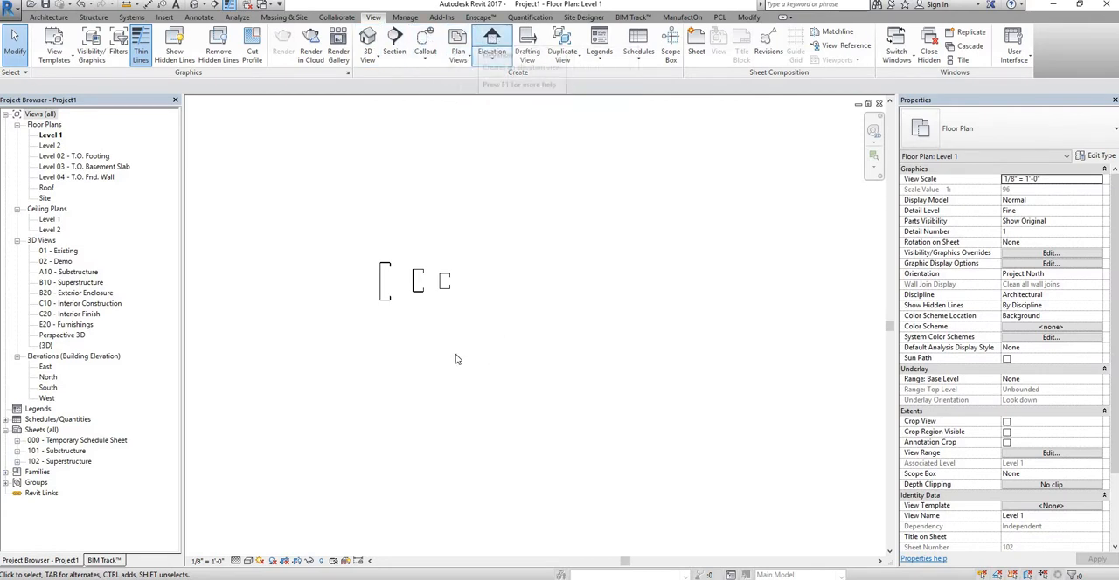
pyautogui.scroll(-2, 525, 332)
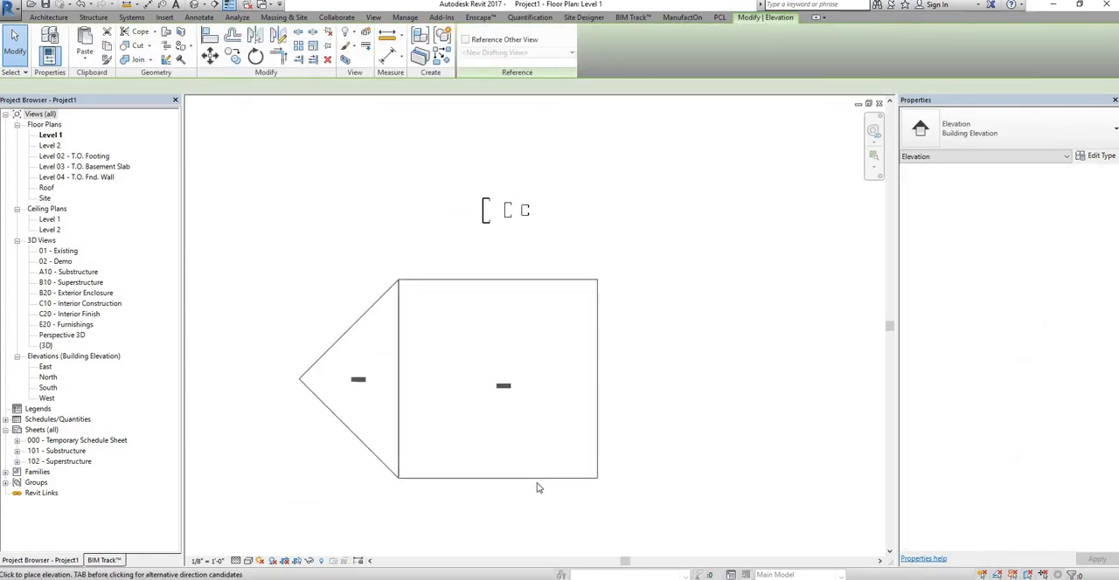
pyautogui.scroll(-2, 521, 420)
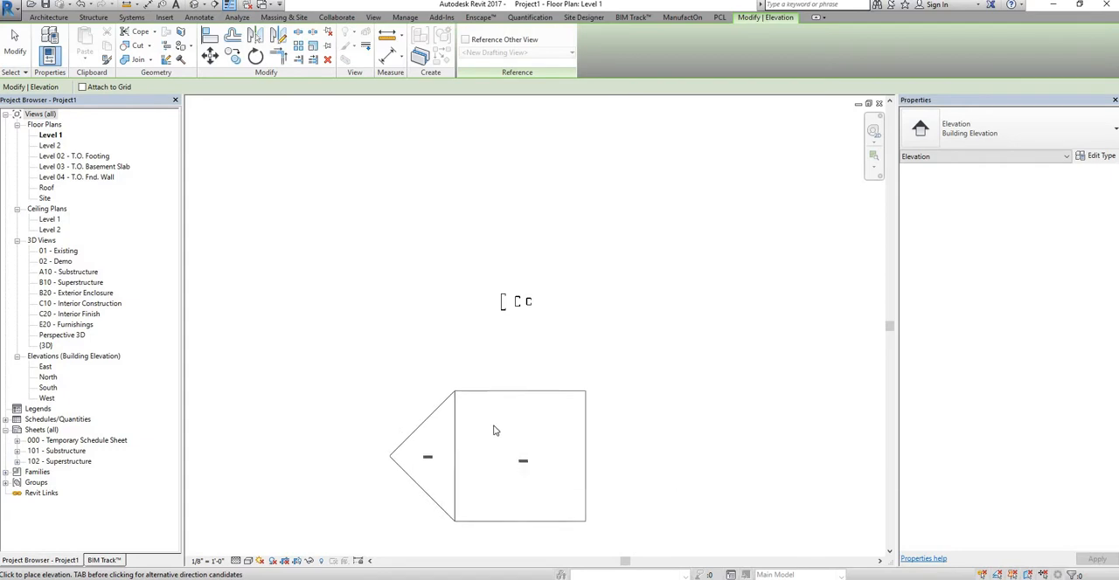
pyautogui.click(517, 461)
pyautogui.press('Escape')
pyautogui.press('Escape')
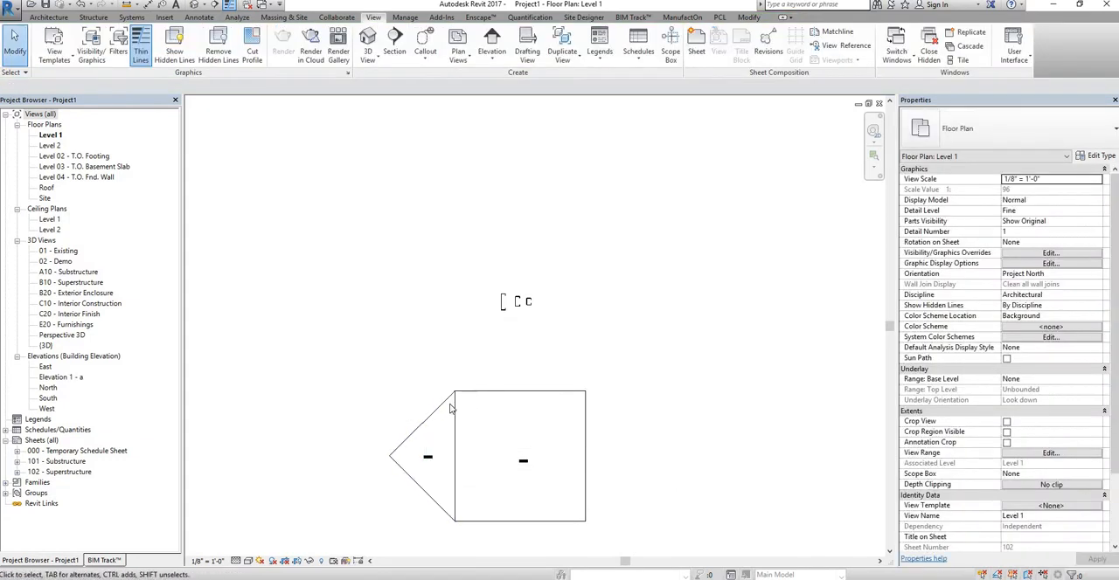
# Step: Enable the marker's elevation view facing up toward the studs and open that view
pyautogui.click(514, 333)
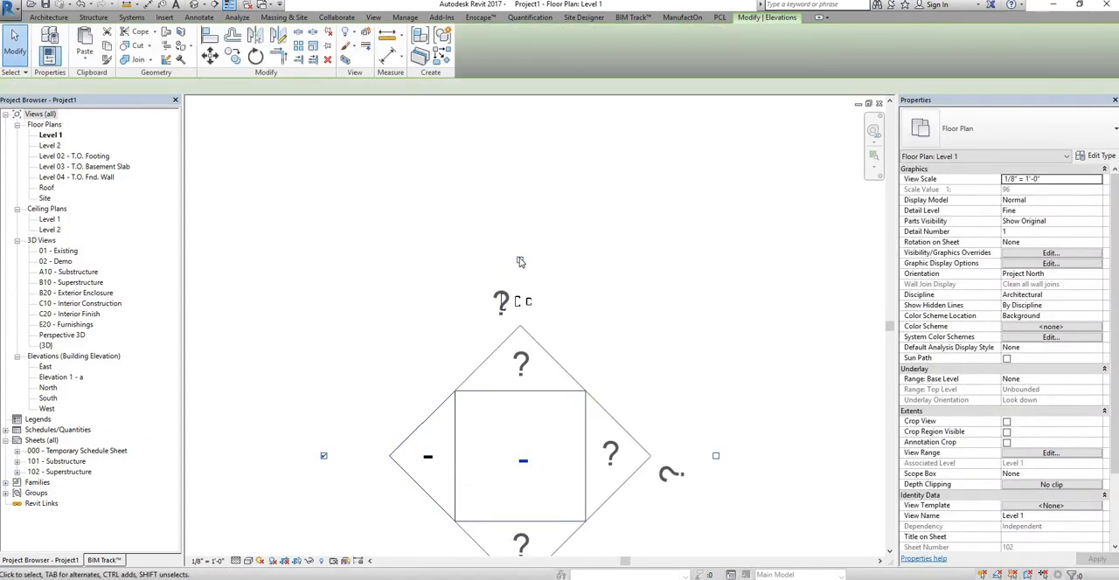
pyautogui.click(520, 261)
pyautogui.doubleClick(516, 351)
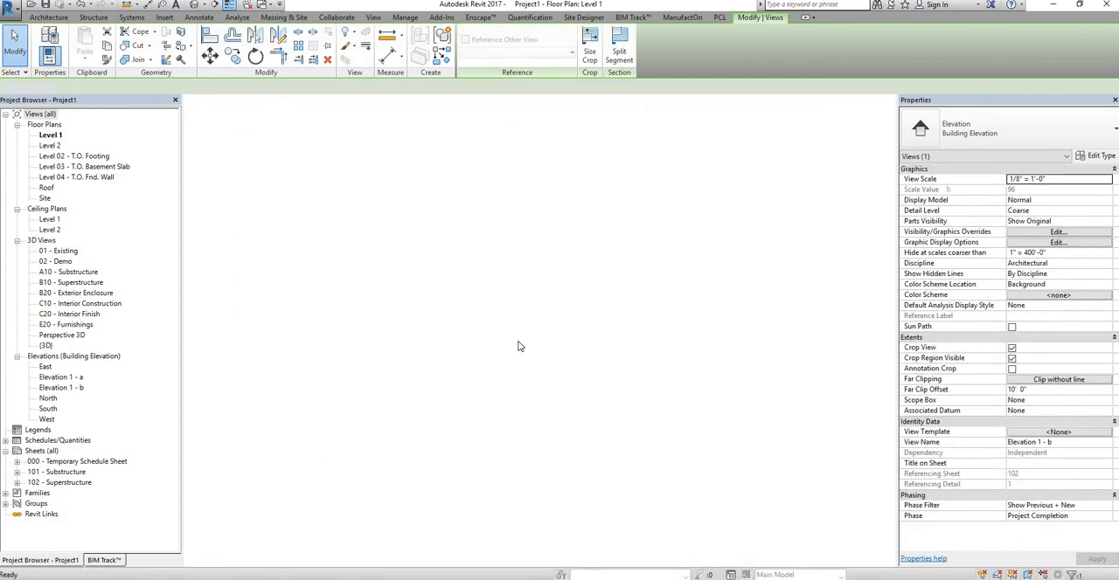
# Step: In the new elevation, stretch the top of the 6" stud upward to a length of about 8' 3"
pyautogui.scroll(5, 524, 362)
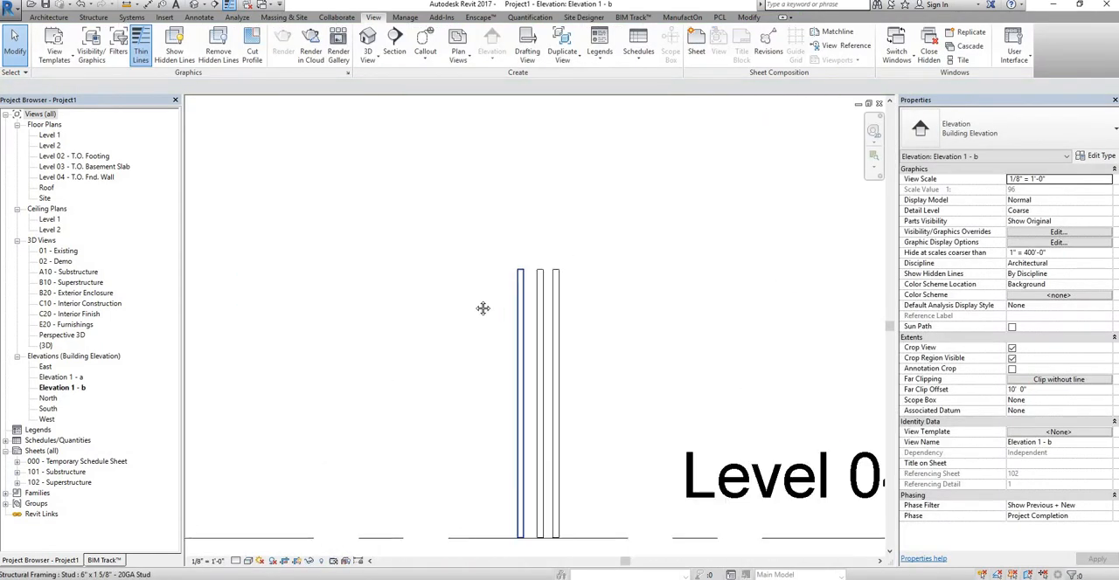
pyautogui.scroll(-4, 472, 285)
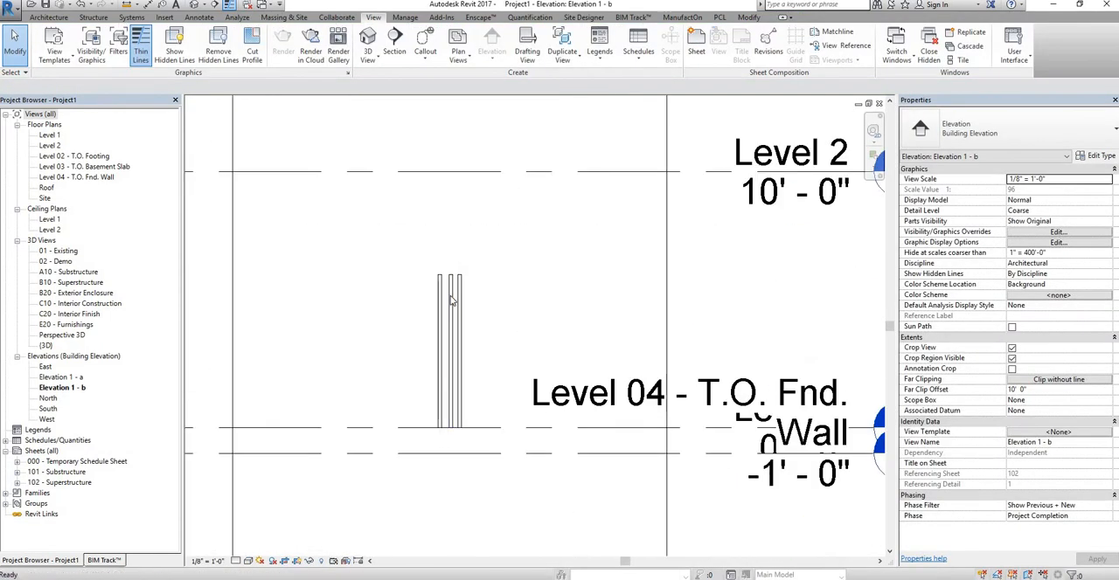
pyautogui.click(440, 313)
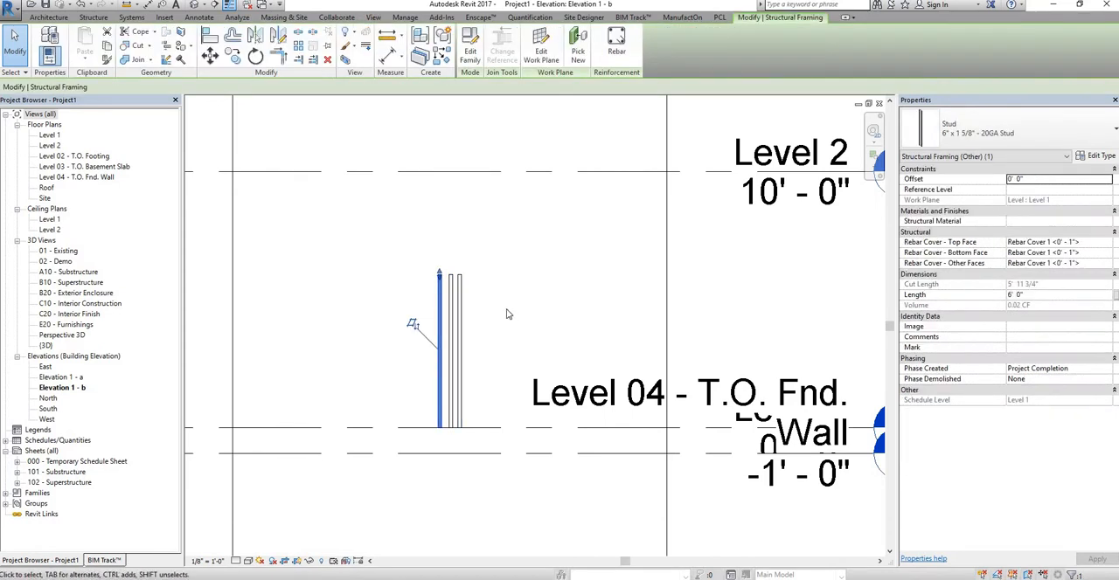
pyautogui.moveTo(438, 276); pyautogui.dragTo(438, 221)
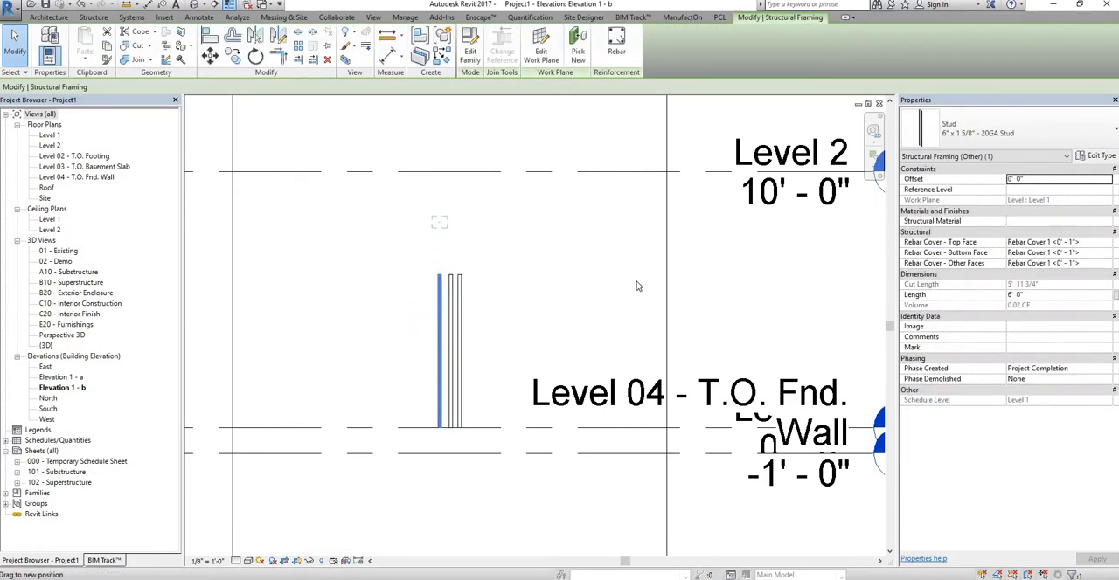
pyautogui.click(510, 373)
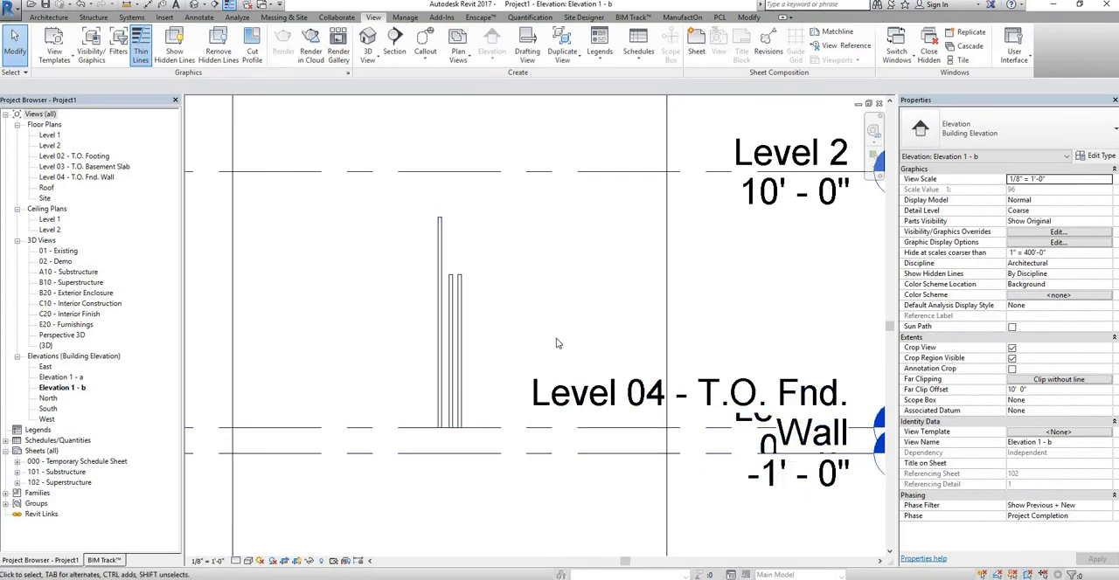
# Step: Select the 6" stud in the elevation and set its reference level to Roof
pyautogui.moveTo(557, 342); pyautogui.dragTo(648, 339, button='middle')
pyautogui.click(531, 309)
pyautogui.scroll(-1, 728, 293)
pyautogui.moveTo(625, 258); pyautogui.dragTo(512, 233, button='middle')
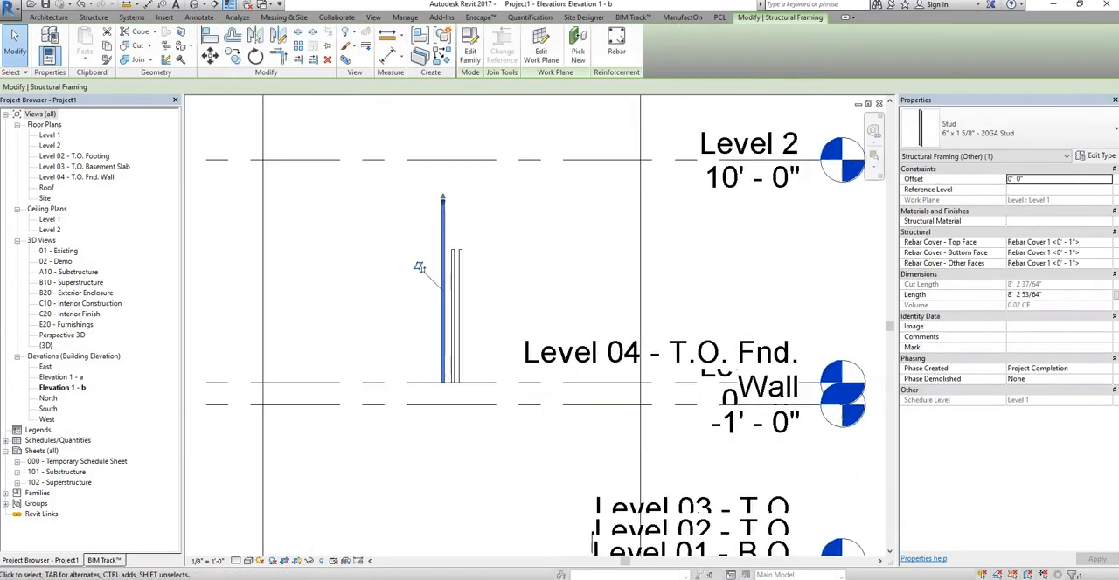
pyautogui.click(1047, 190)
pyautogui.click(1068, 190)
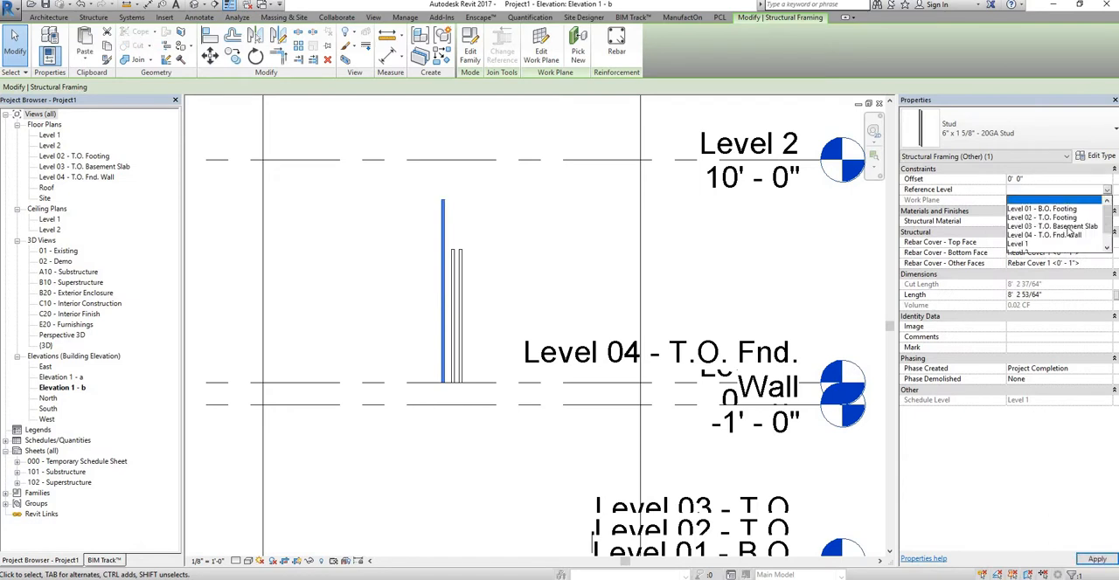
pyautogui.scroll(-1, 1035, 245)
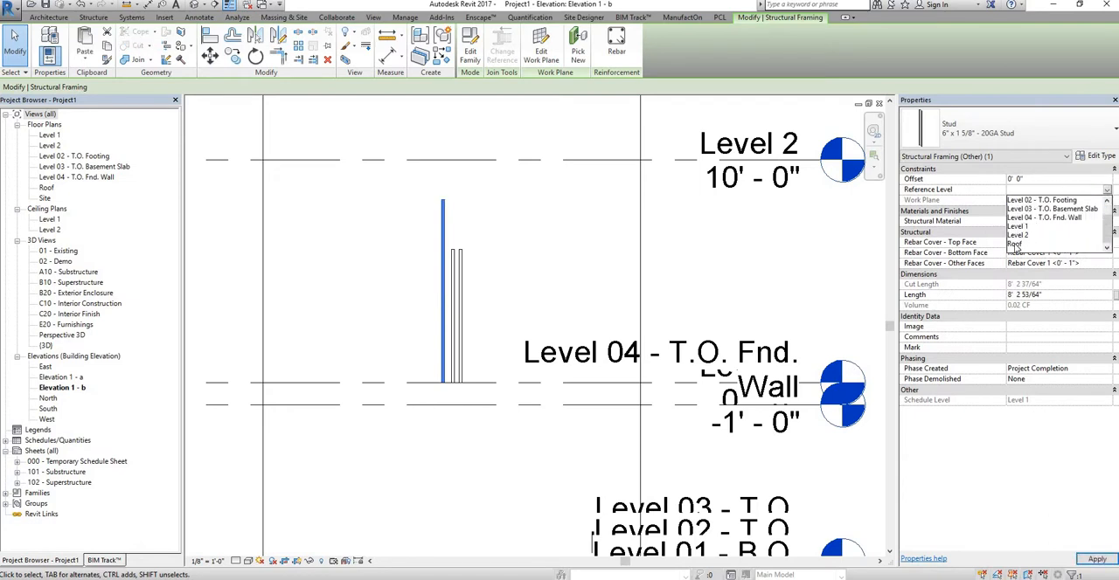
pyautogui.click(1014, 245)
# Step: Stretch the top of the 6" stud up to the Roof level for a length of 20' 0"
pyautogui.moveTo(522, 222); pyautogui.dragTo(501, 383, button='middle')
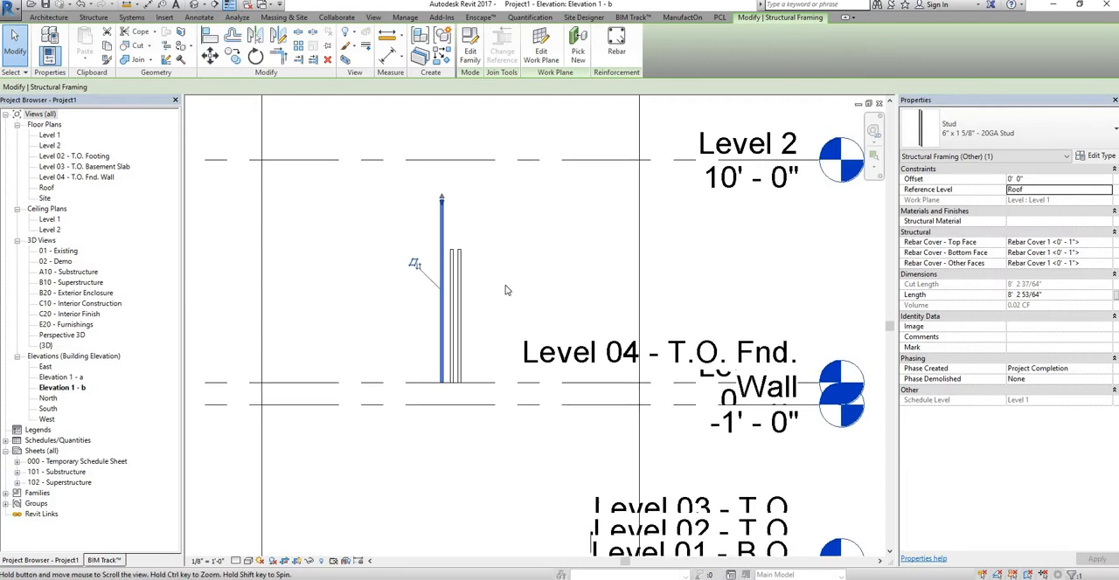
pyautogui.moveTo(511, 290); pyautogui.dragTo(495, 368, button='middle')
pyautogui.scroll(-2, 533, 364)
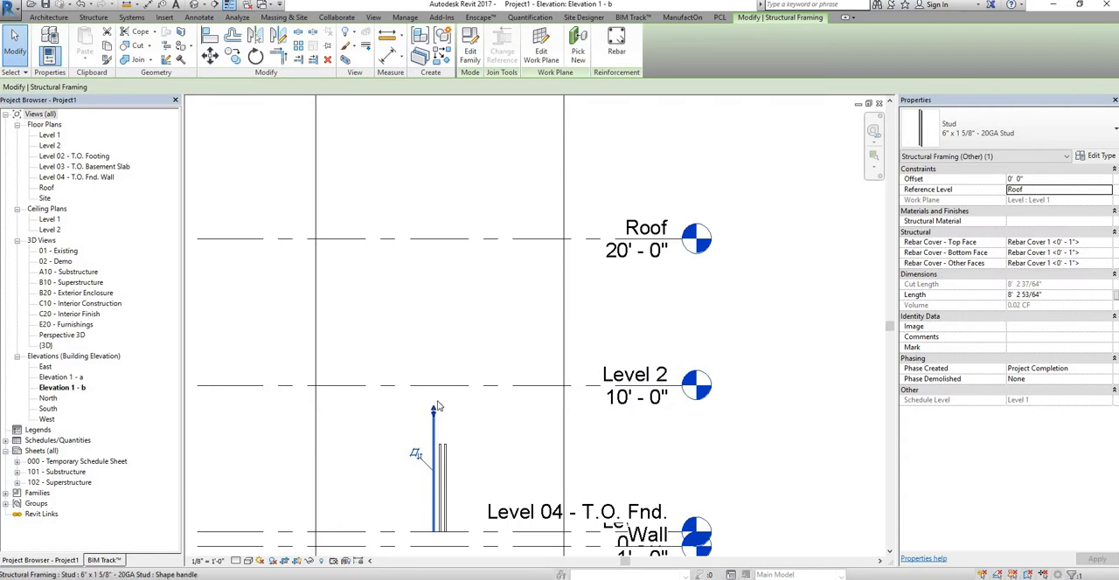
pyautogui.moveTo(437, 240); pyautogui.dragTo(437, 240)
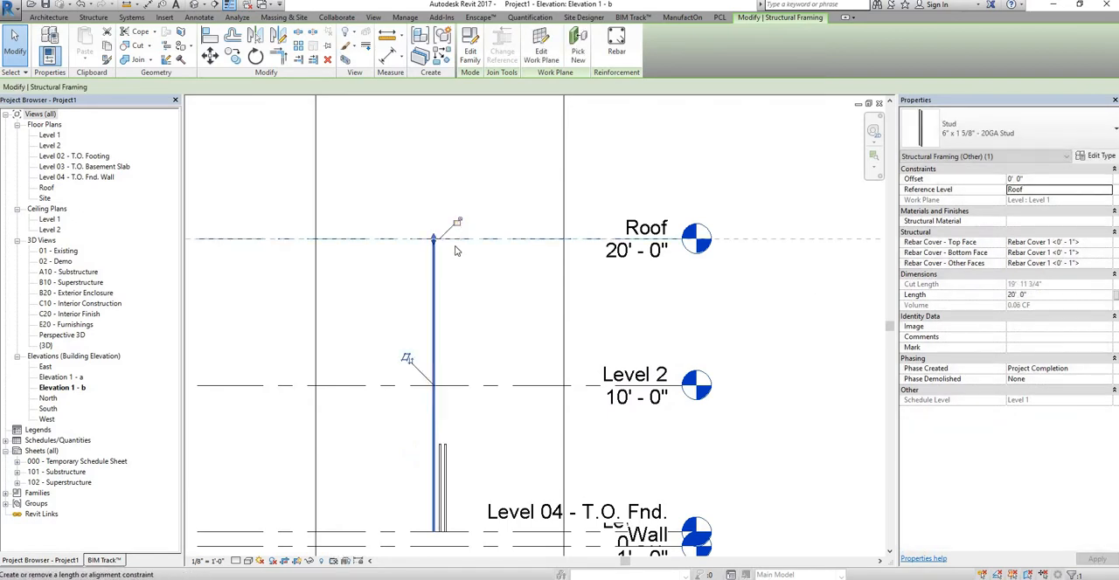
pyautogui.click(463, 271)
# Step: Stretch the top of the 3 5/8" stud up to Level 2 for a length of 10' 0"
pyautogui.scroll(5, 425, 227)
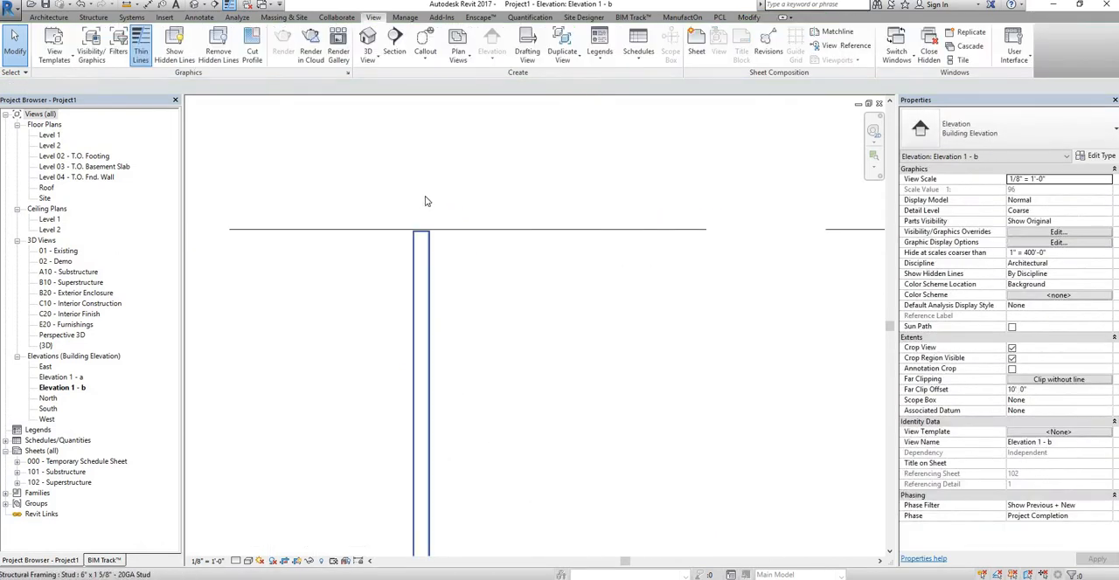
pyautogui.moveTo(450, 330); pyautogui.dragTo(475, 473, button='middle')
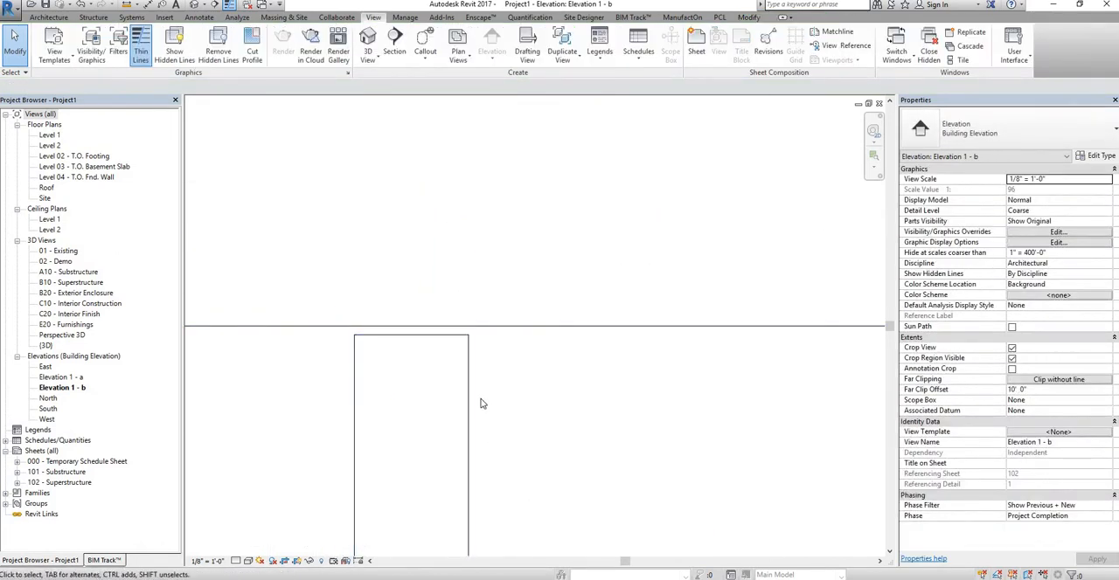
pyautogui.scroll(-5, 482, 400)
pyautogui.moveTo(595, 377); pyautogui.dragTo(517, 237, button='middle')
pyautogui.scroll(-3, 516, 237)
pyautogui.moveTo(487, 516); pyautogui.dragTo(490, 365, button='middle')
pyautogui.moveTo(490, 450); pyautogui.dragTo(489, 342, button='middle')
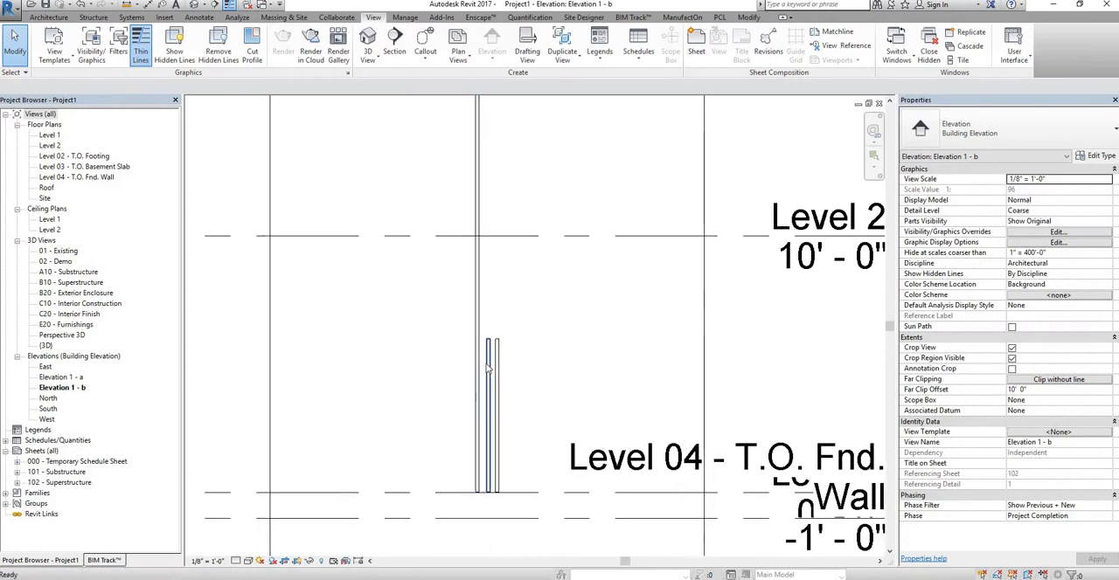
pyautogui.click(489, 342)
pyautogui.moveTo(489, 339); pyautogui.dragTo(494, 236)
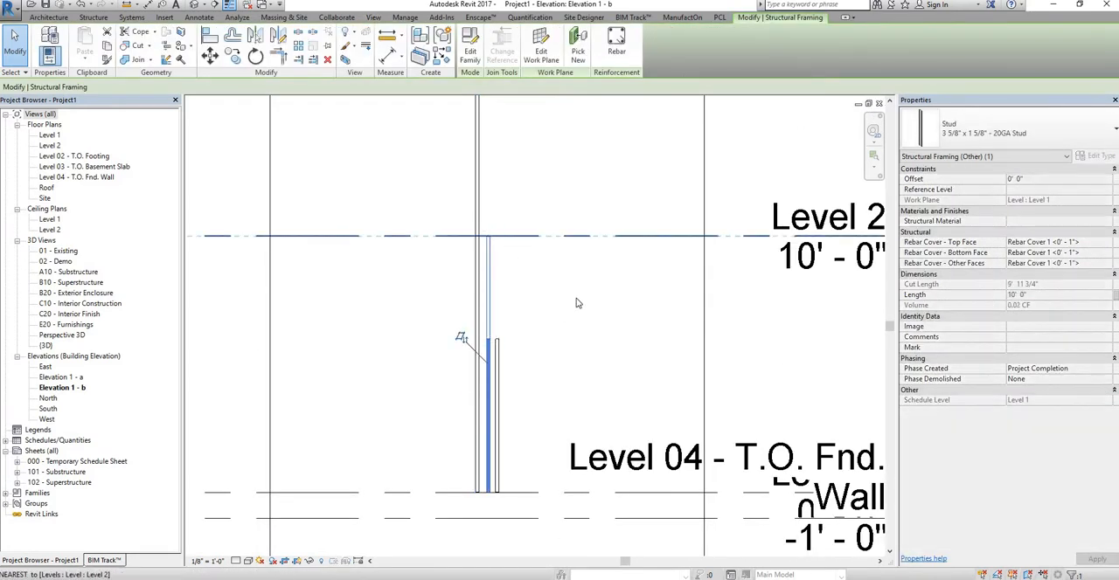
pyautogui.press('Escape')
pyautogui.rightClick(489, 305)
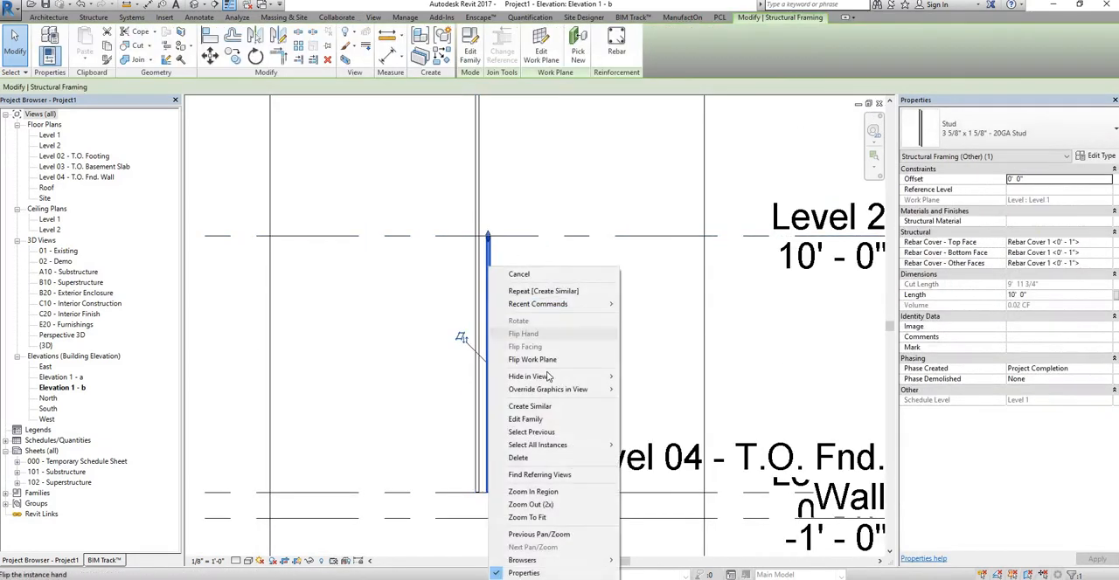
pyautogui.click(529, 406)
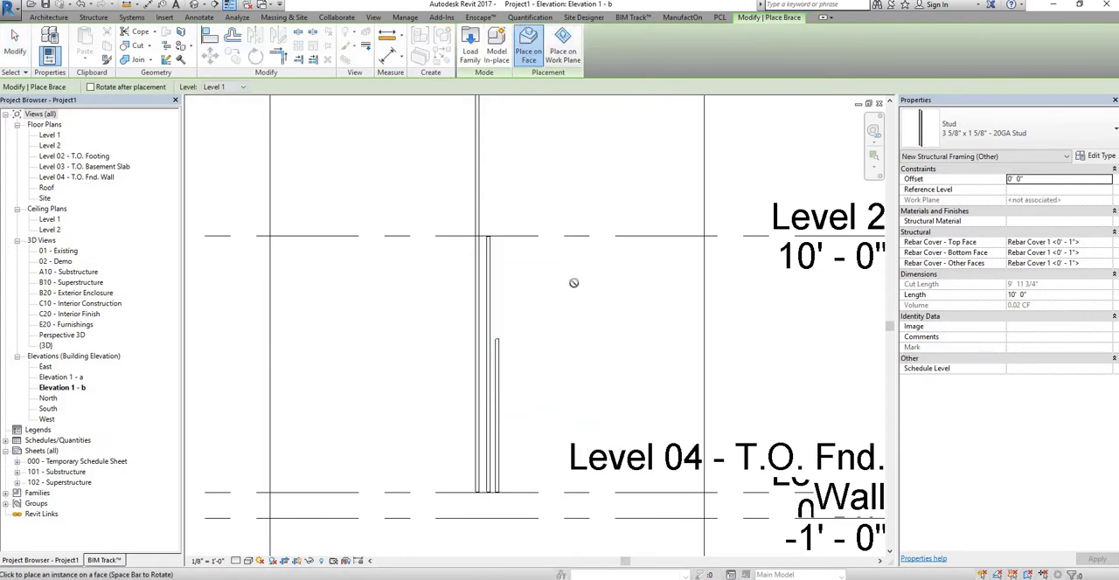
pyautogui.press('Escape')
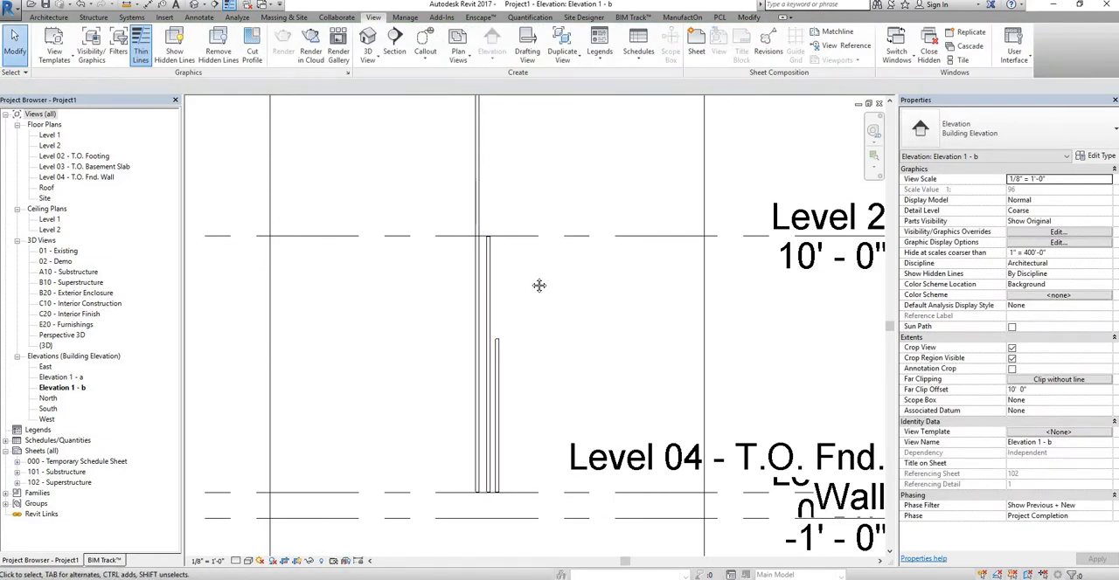
# Step: Create a similar 3 5/8" stud with Level 2 as its work plane and go to the Level 2 floor plan
pyautogui.moveTo(324, 285)
pyautogui.mouseDown(button='middle')
pyautogui.moveTo(422, 290)
pyautogui.moveTo(306, 293)
pyautogui.mouseUp(button='middle')
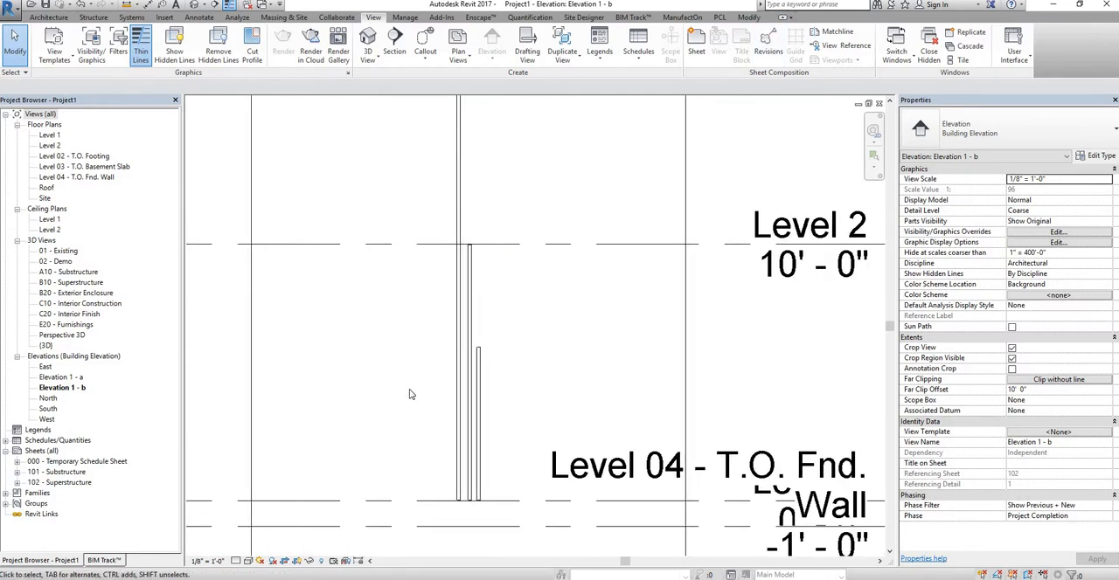
pyautogui.click(475, 347)
pyautogui.rightClick(474, 338)
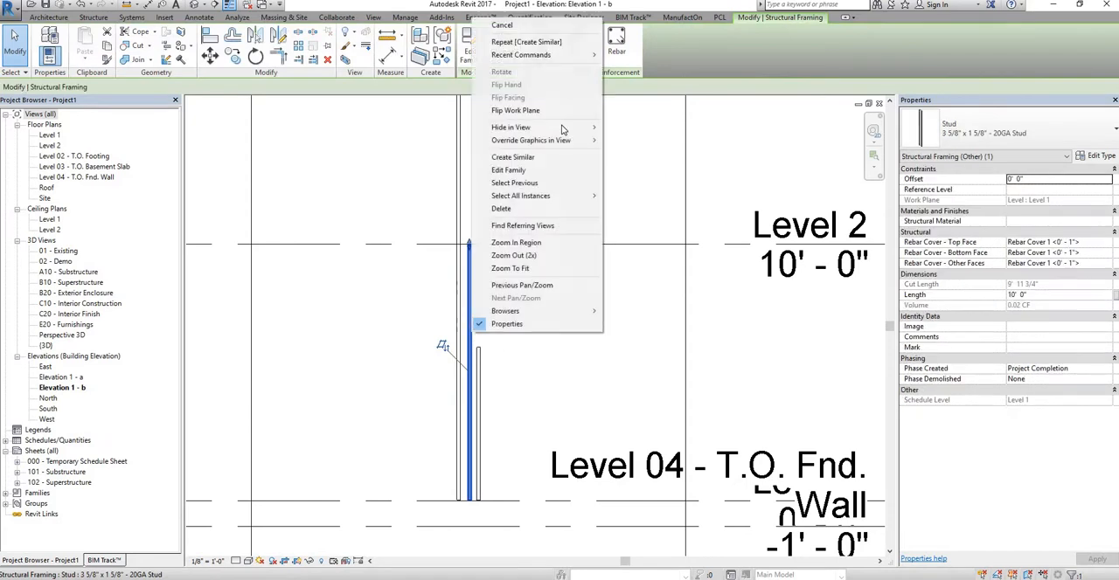
pyautogui.click(549, 157)
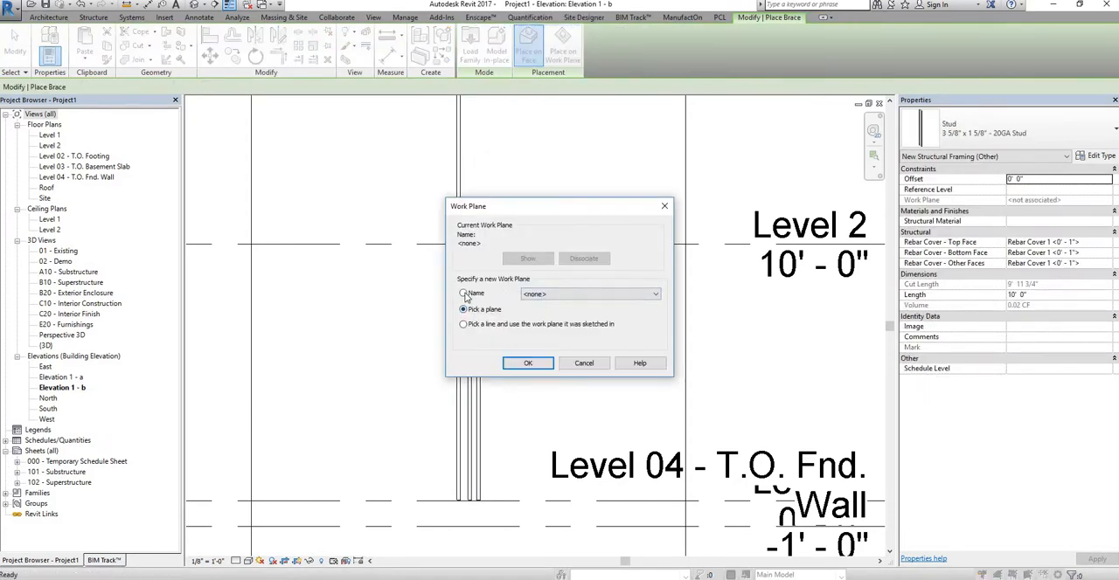
pyautogui.click(475, 297)
pyautogui.click(579, 295)
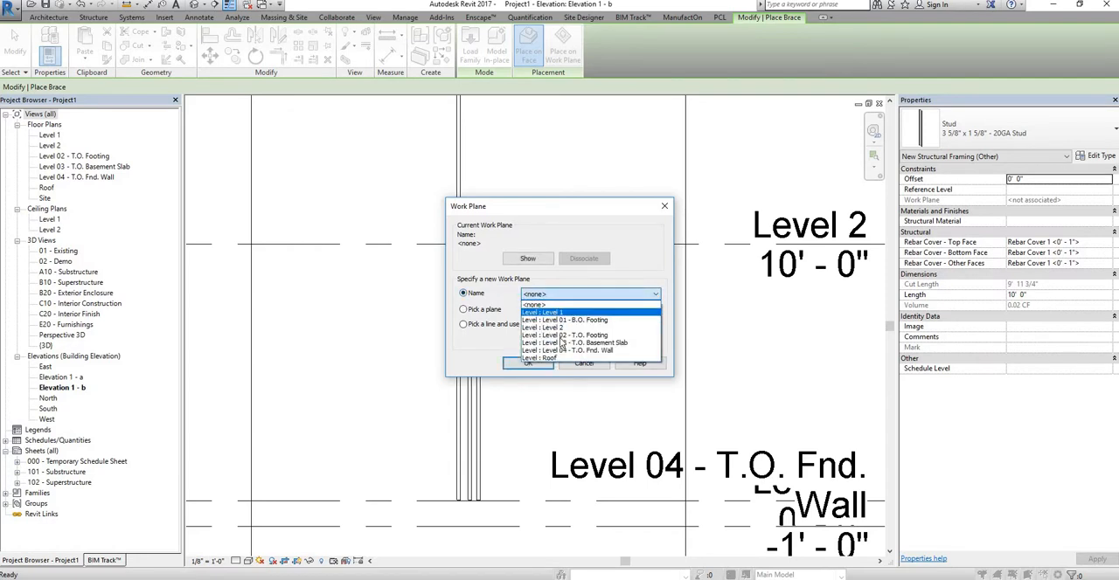
pyautogui.click(560, 327)
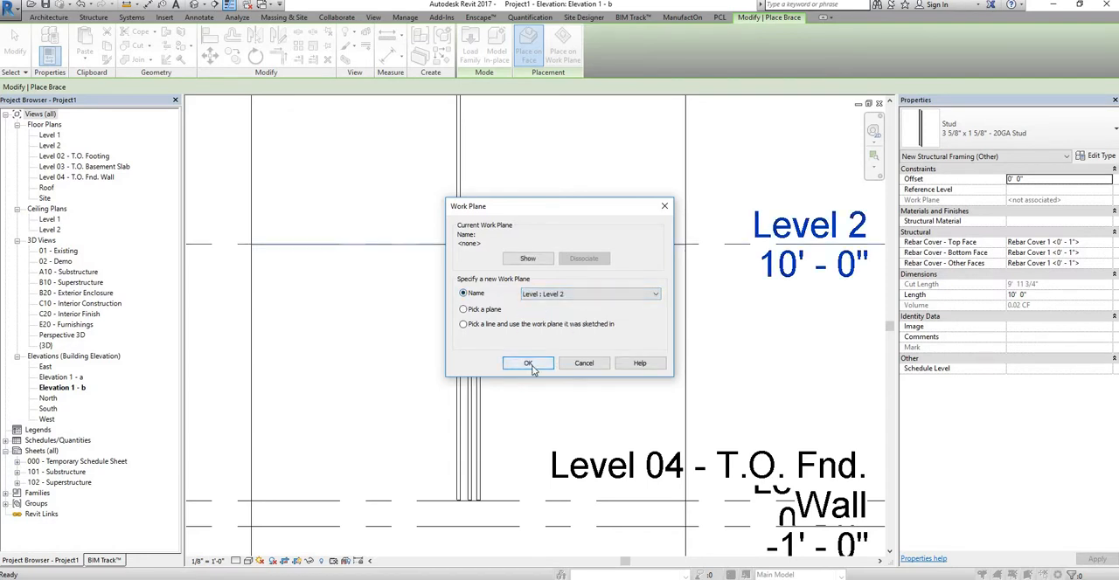
pyautogui.click(525, 366)
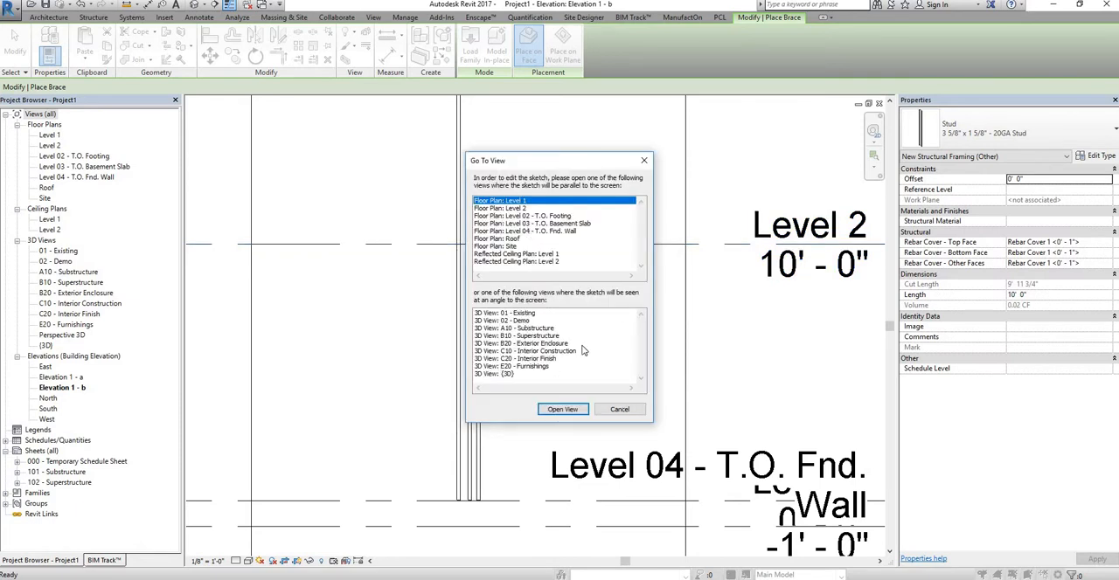
pyautogui.press('Down')
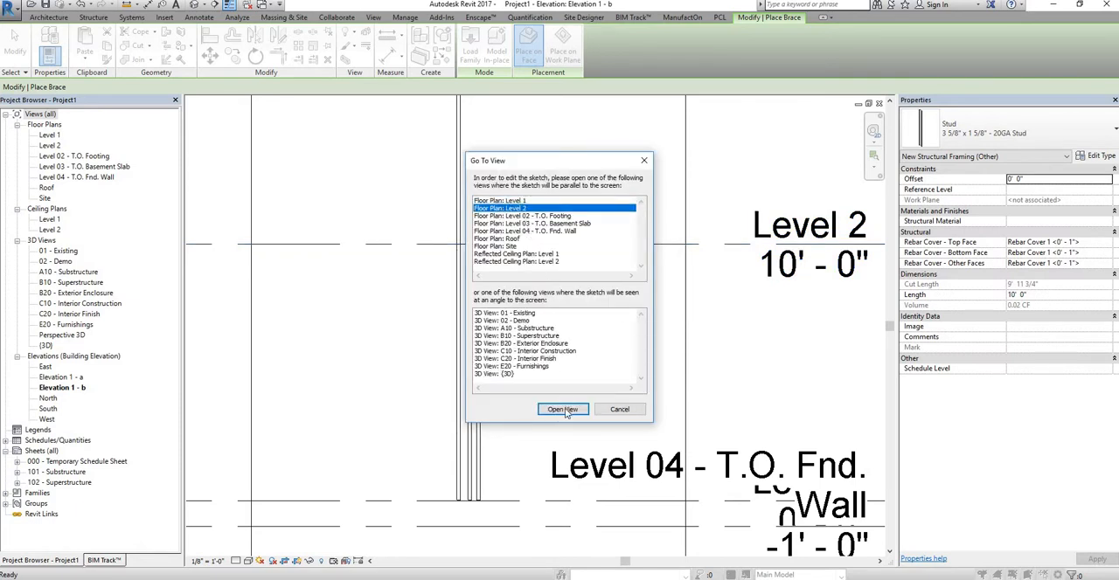
pyautogui.click(563, 410)
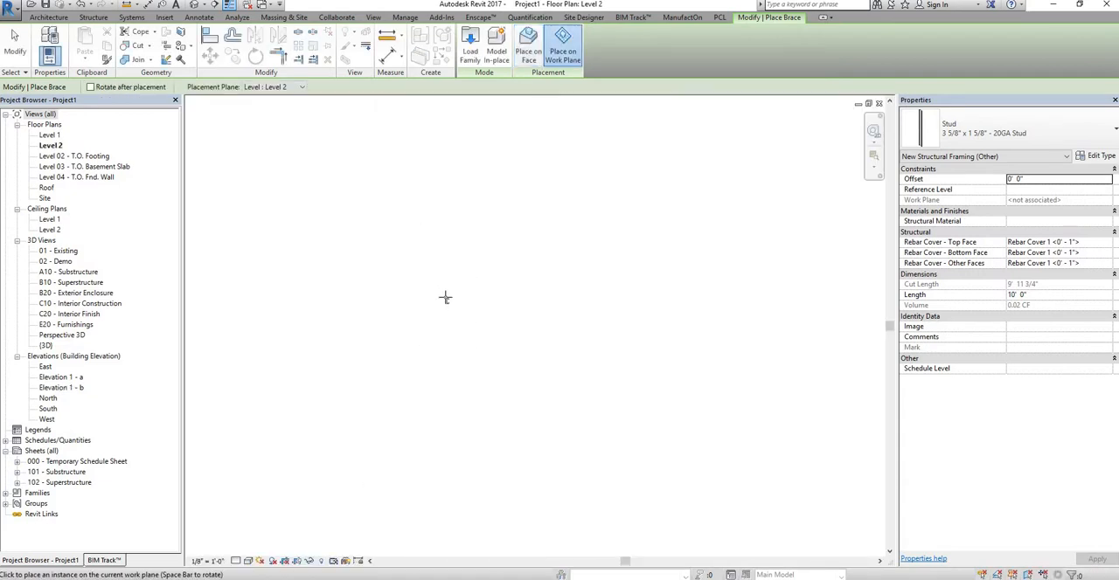
# Step: Place one 3 5/8" stud in the empty Level 2 plan, end placement, and check its instance properties
pyautogui.click(458, 297)
pyautogui.press('Escape')
pyautogui.press('Escape')
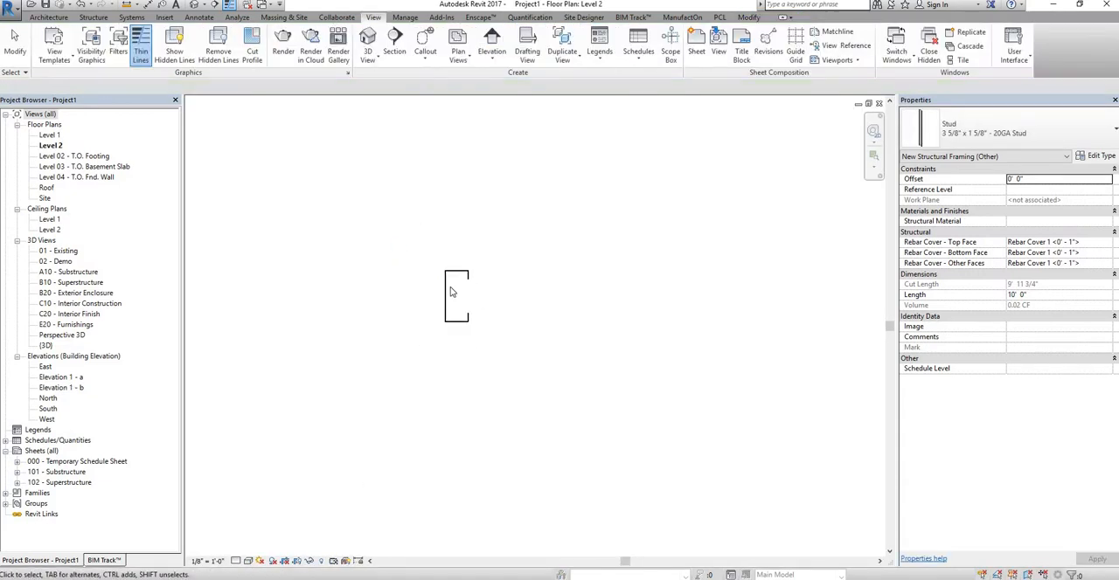
pyautogui.click(448, 291)
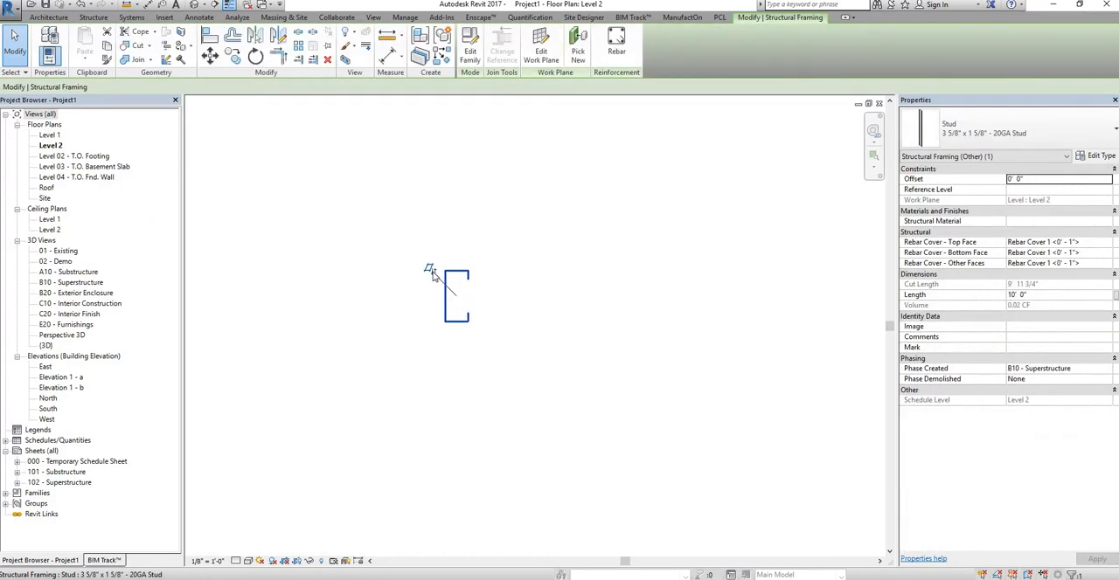
pyautogui.click(529, 300)
# Step: Examine the new stud's profile in the Level 2 plan and its position relative to the other studs in 3D
pyautogui.scroll(-5, 583, 370)
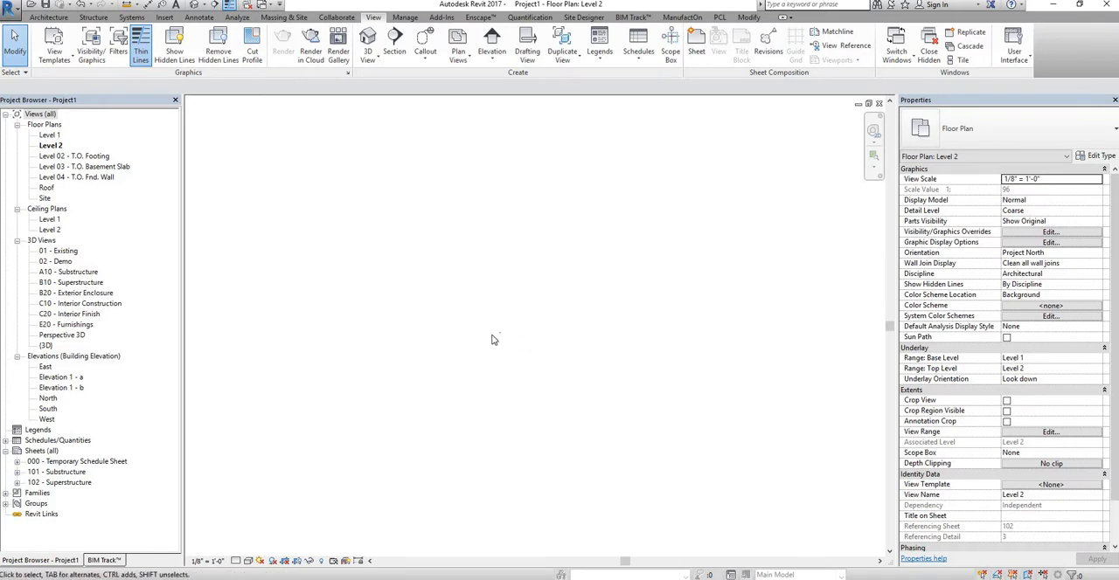
pyautogui.middleClick(482, 335)
pyautogui.middleClick(482, 334)
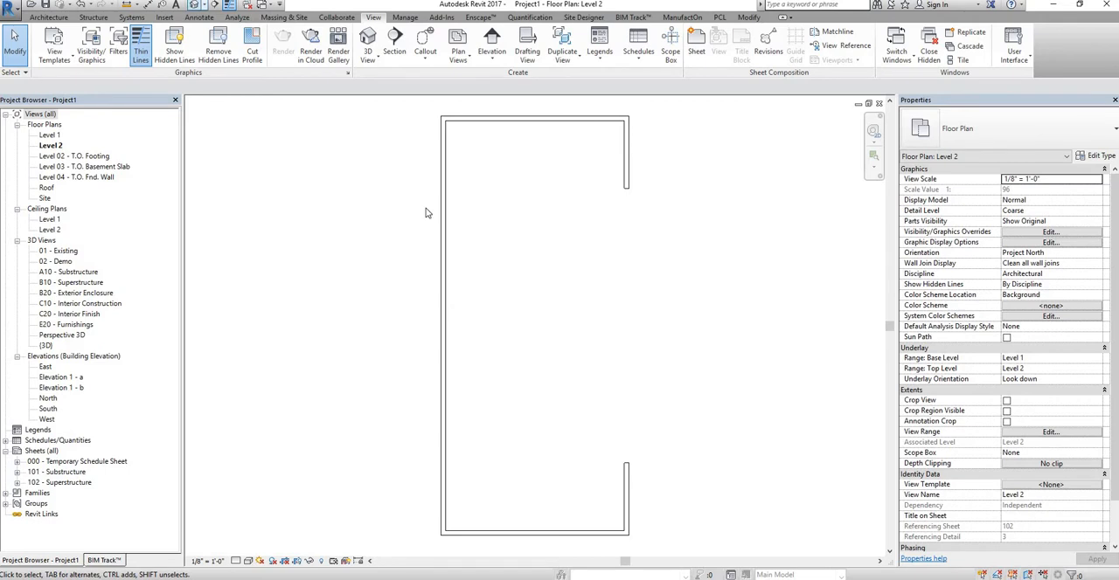
pyautogui.hotkey('ctrl', 'Tab')
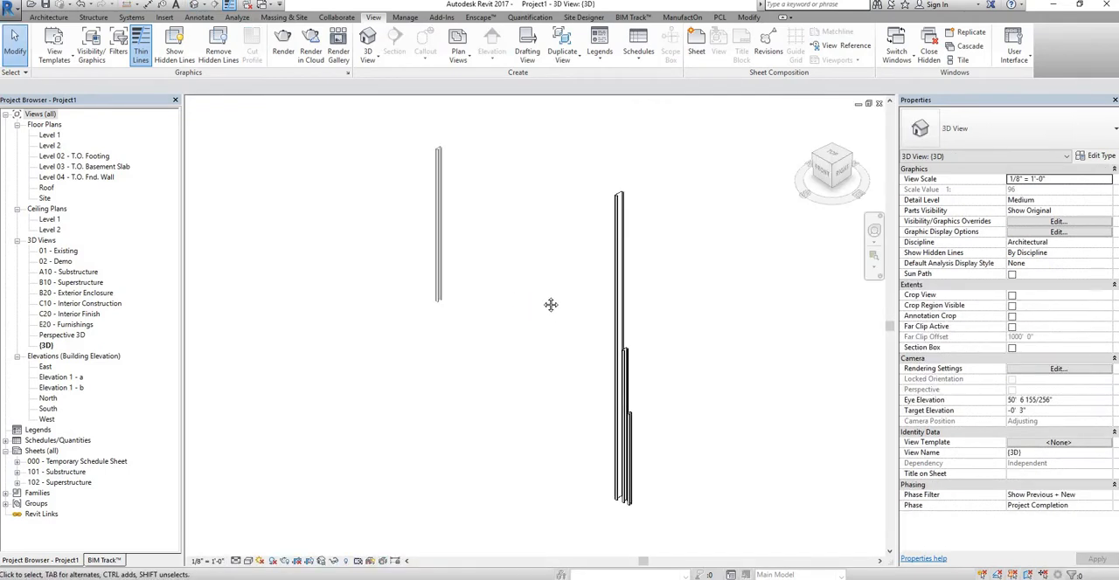
pyautogui.keyDown('shift'); pyautogui.moveTo(592, 324); pyautogui.dragTo(656, 357, button='middle'); pyautogui.keyUp('shift')
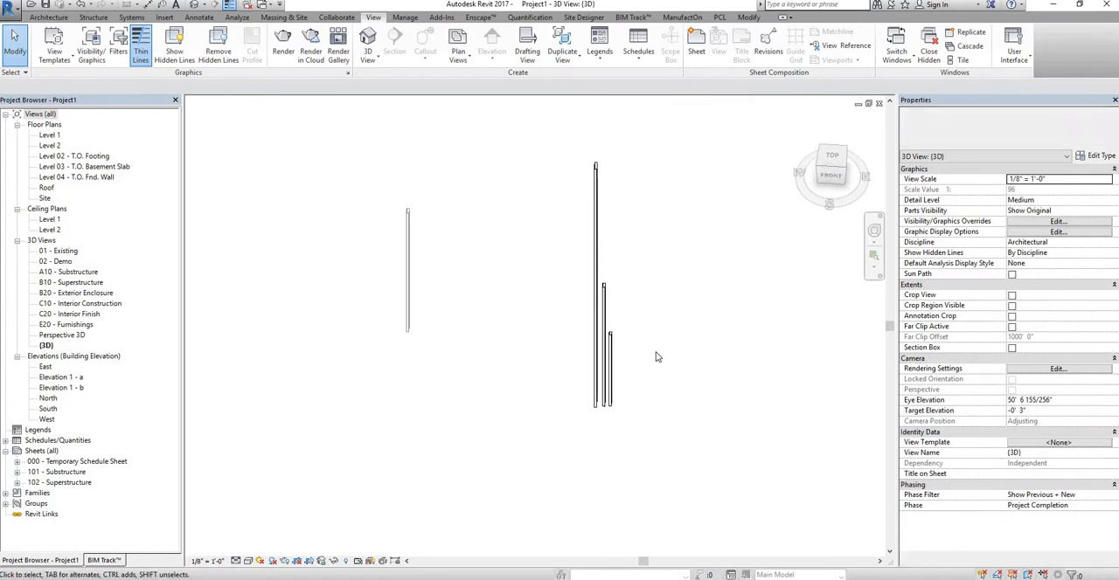
# Step: Reopen the studs' elevation from the Level 1 plan marker and widen its crop region leftward past the Level 2 stud
pyautogui.doubleClick(50, 136)
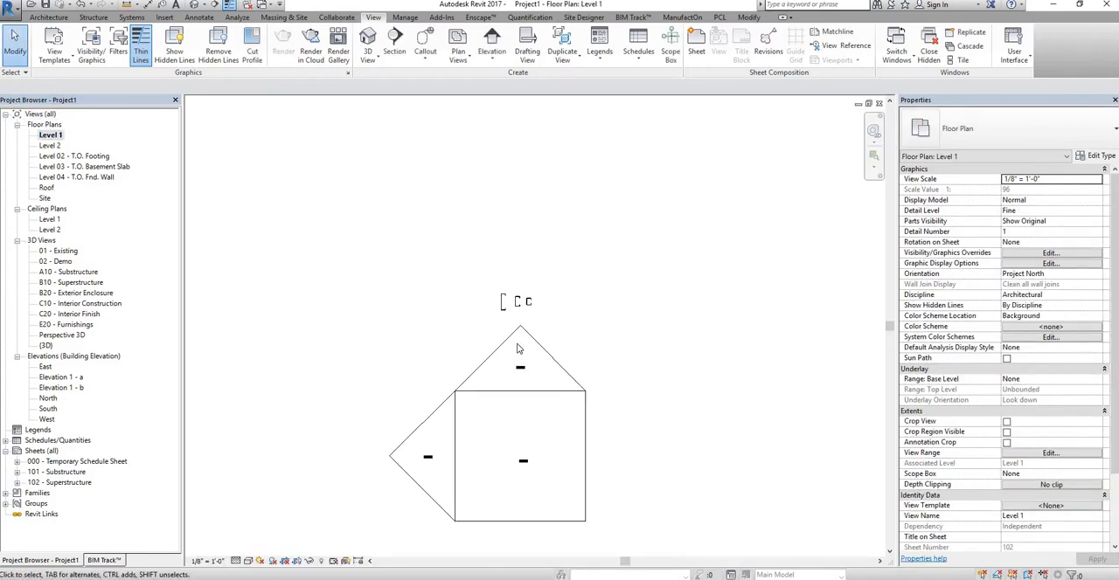
pyautogui.doubleClick(519, 346)
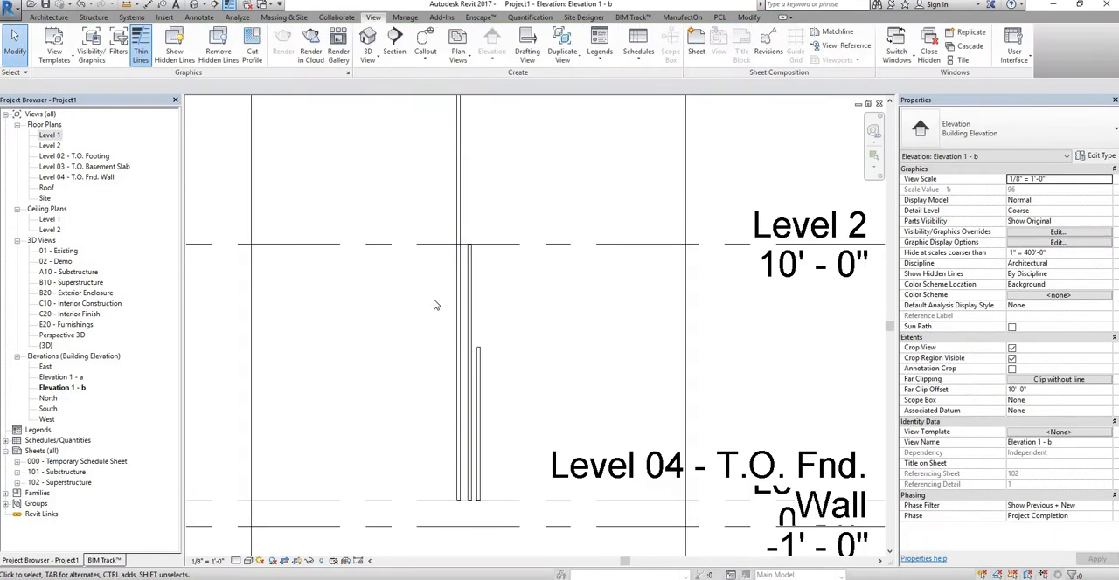
pyautogui.scroll(-8, 428, 306)
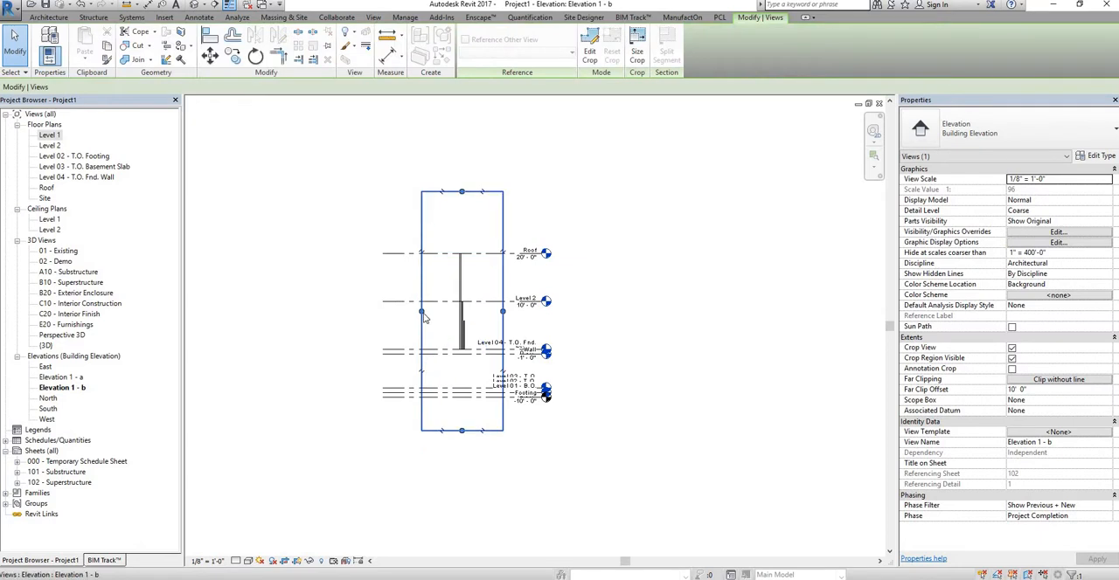
pyautogui.moveTo(422, 312); pyautogui.dragTo(307, 312)
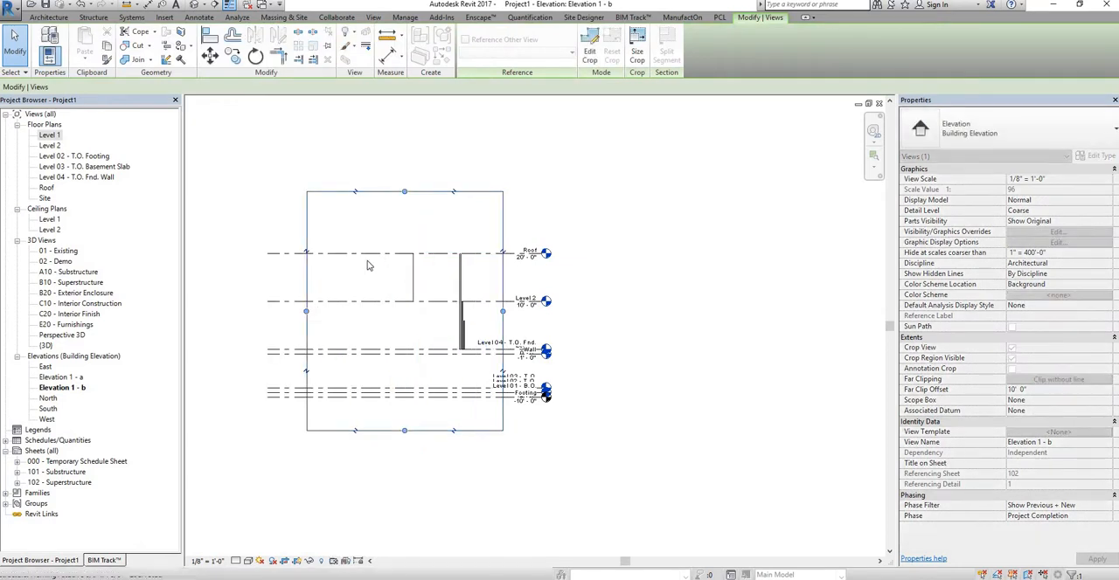
# Step: Select the stud standing on Level 2 and pull its top down below the Roof level
pyautogui.scroll(8, 437, 264)
pyautogui.click(446, 286)
pyautogui.moveTo(446, 286); pyautogui.dragTo(798, 282)
pyautogui.moveTo(624, 300); pyautogui.dragTo(581, 326, button='middle')
pyautogui.scroll(-2, 580, 326)
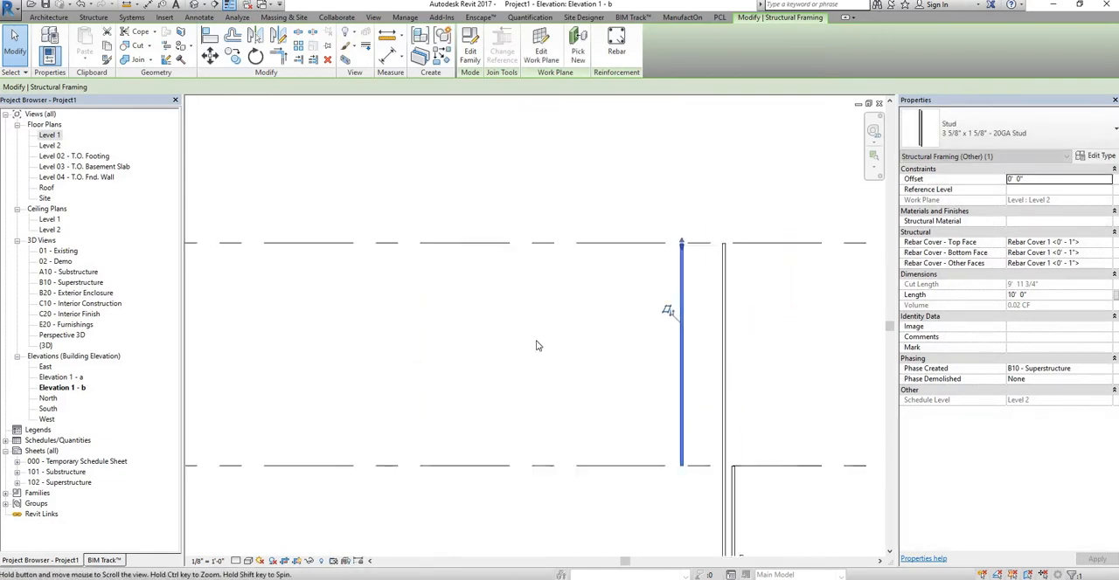
pyautogui.moveTo(878, 401); pyautogui.dragTo(632, 372, button='middle')
pyautogui.moveTo(757, 339); pyautogui.dragTo(690, 306, button='middle')
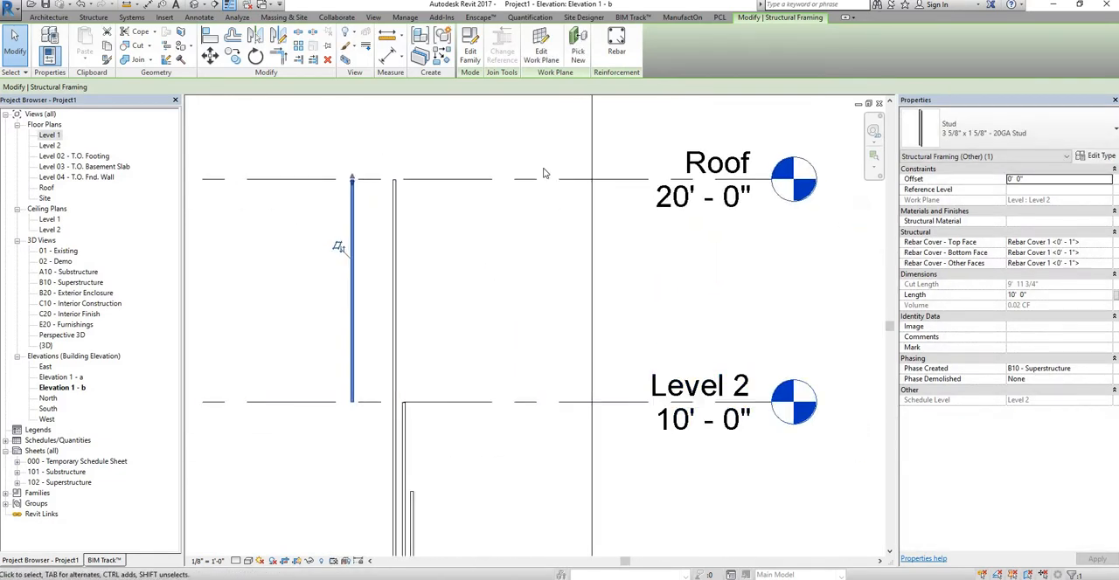
pyautogui.scroll(2, 375, 164)
pyautogui.scroll(2, 255, 192)
pyautogui.moveTo(254, 192); pyautogui.dragTo(330, 193, button='middle')
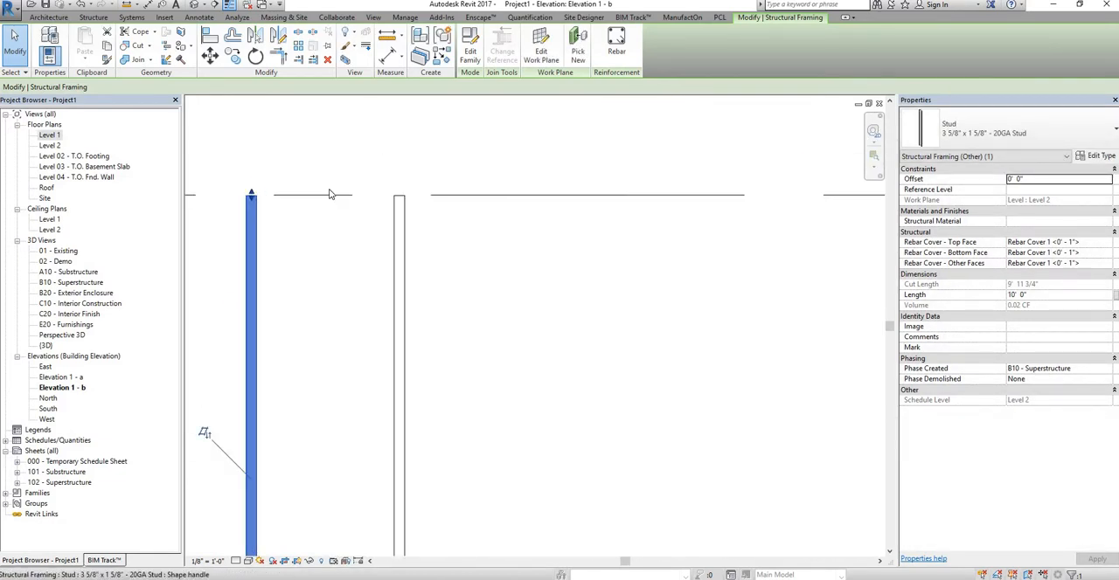
pyautogui.scroll(1, 328, 199)
pyautogui.moveTo(324, 361); pyautogui.dragTo(413, 411)
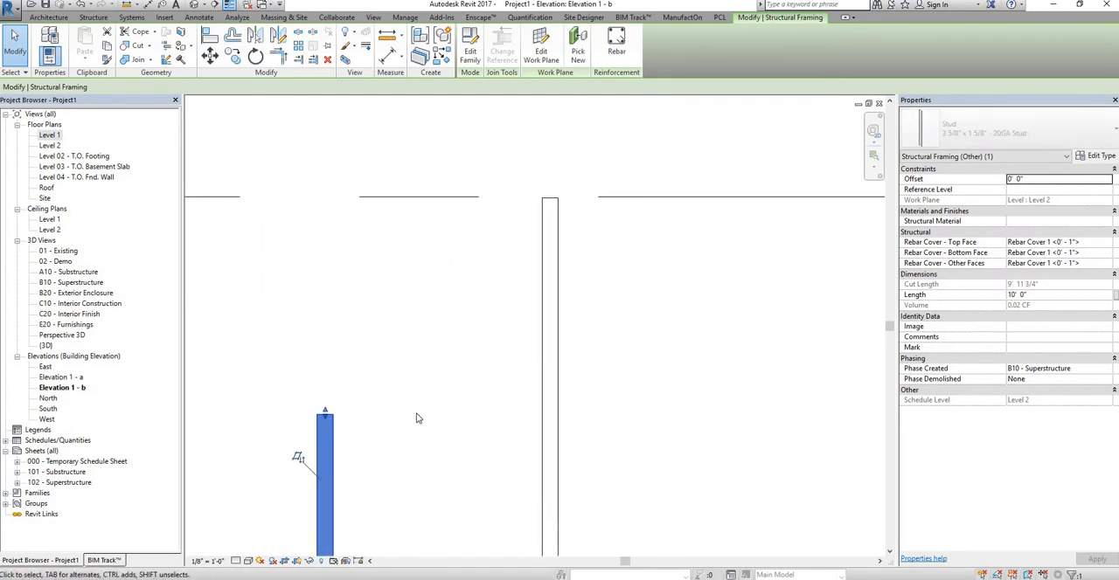
# Step: Shorten the Level 2 stud further by pulling its top down to roughly midway between Level 2 and the Roof
pyautogui.scroll(-3, 416, 414)
pyautogui.moveTo(416, 415); pyautogui.dragTo(411, 220, button='middle')
pyautogui.moveTo(387, 224); pyautogui.dragTo(400, 350)
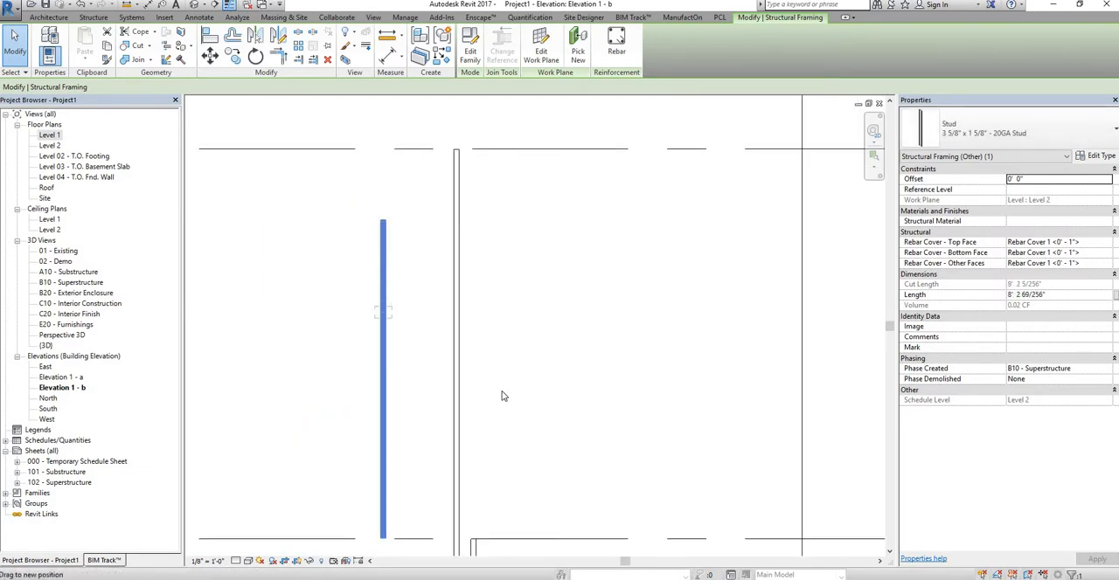
pyautogui.click(569, 405)
pyautogui.moveTo(568, 405); pyautogui.dragTo(544, 290, button='middle')
pyautogui.scroll(-1, 549, 289)
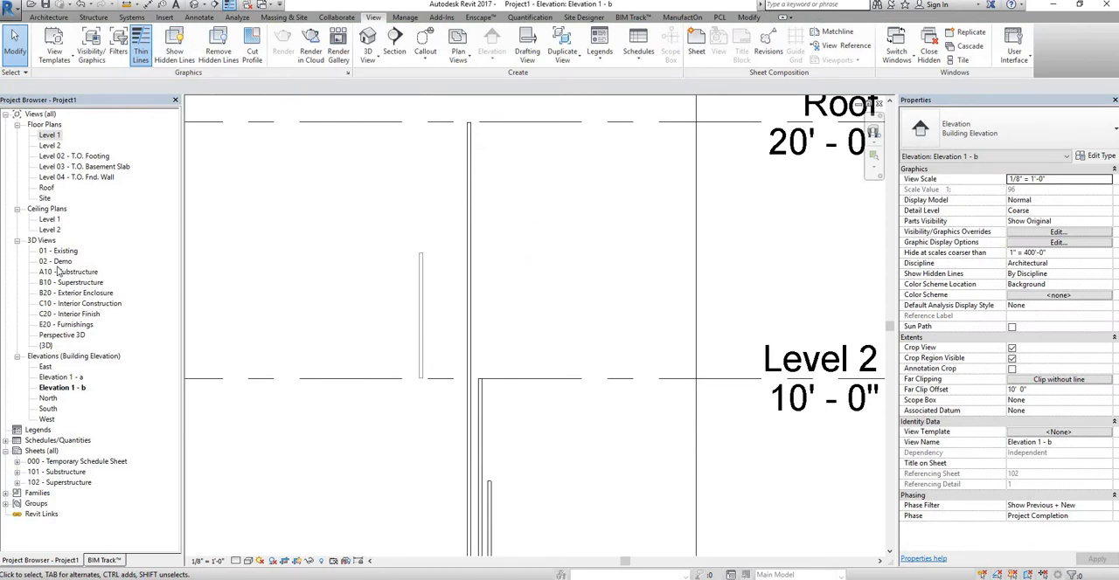
# Step: Return to the Level 1 floor plan and draw a horizontal reference plane just above the three studs
pyautogui.doubleClick(53, 136)
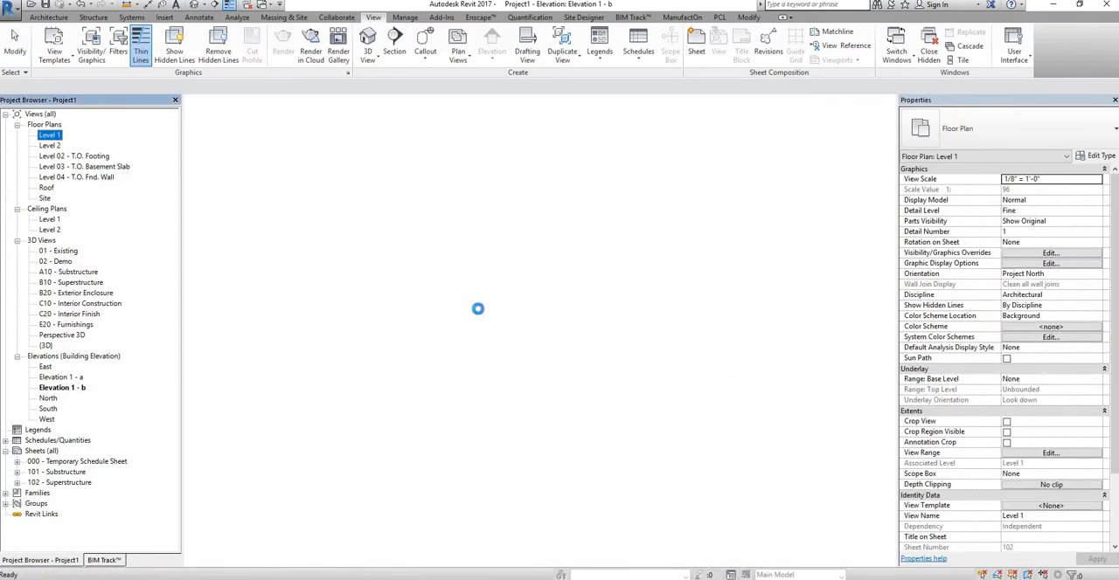
pyautogui.moveTo(427, 305); pyautogui.dragTo(372, 295, button='middle')
pyautogui.scroll(-1, 394, 293)
pyautogui.scroll(2, 430, 289)
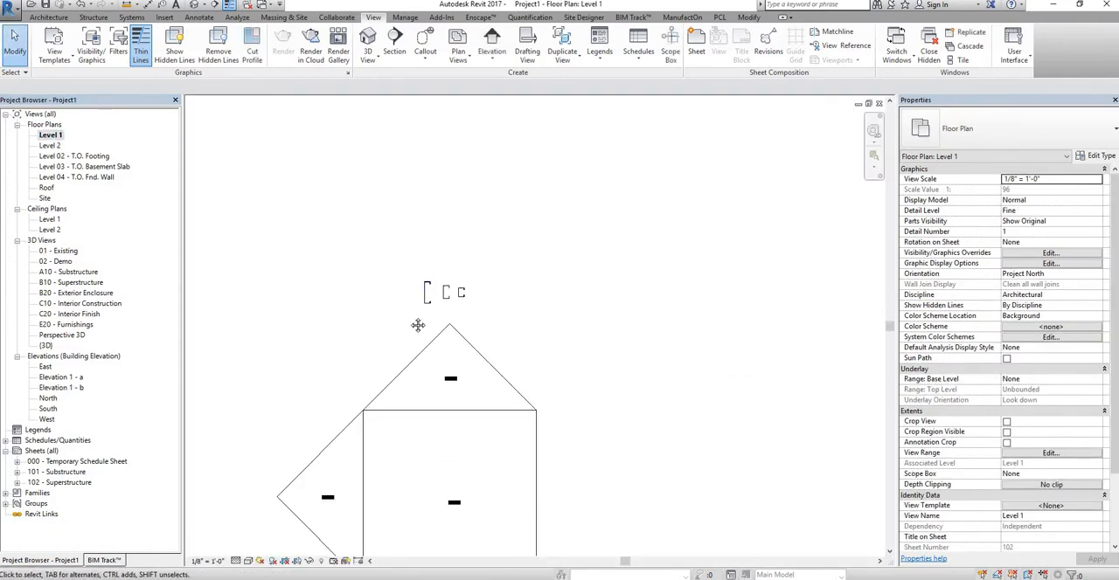
pyautogui.moveTo(566, 263)
pyautogui.mouseDown(button='middle')
pyautogui.moveTo(552, 383)
pyautogui.moveTo(558, 358)
pyautogui.mouseUp(button='middle')
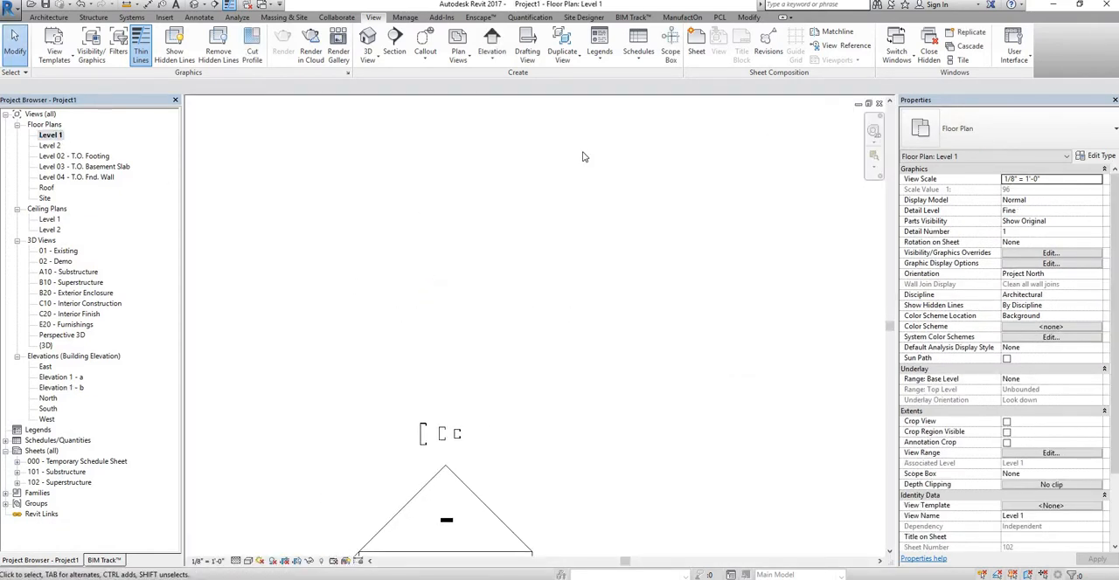
pyautogui.click(49, 17)
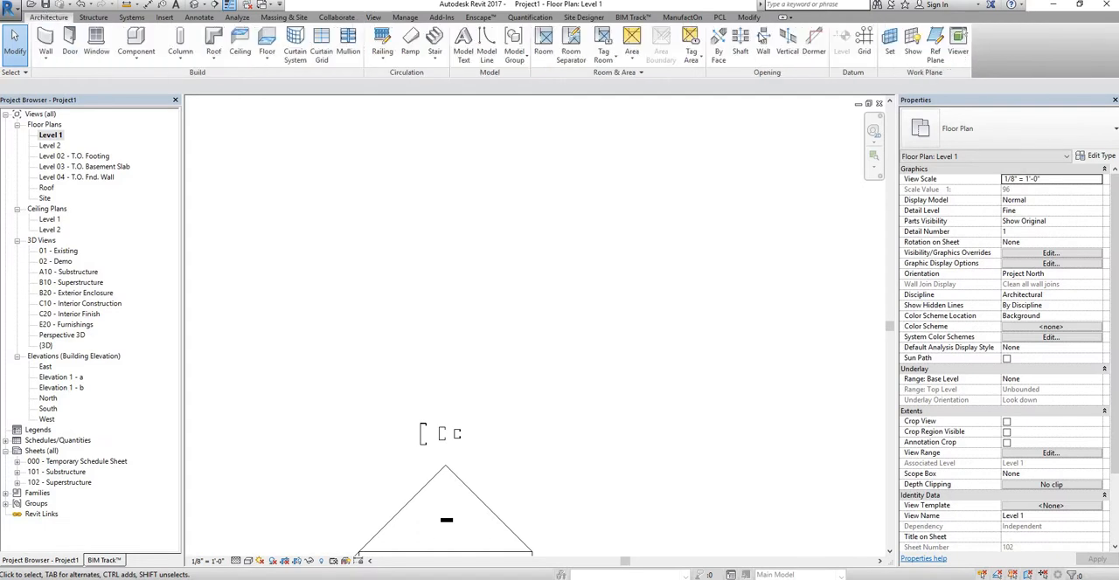
pyautogui.click(934, 44)
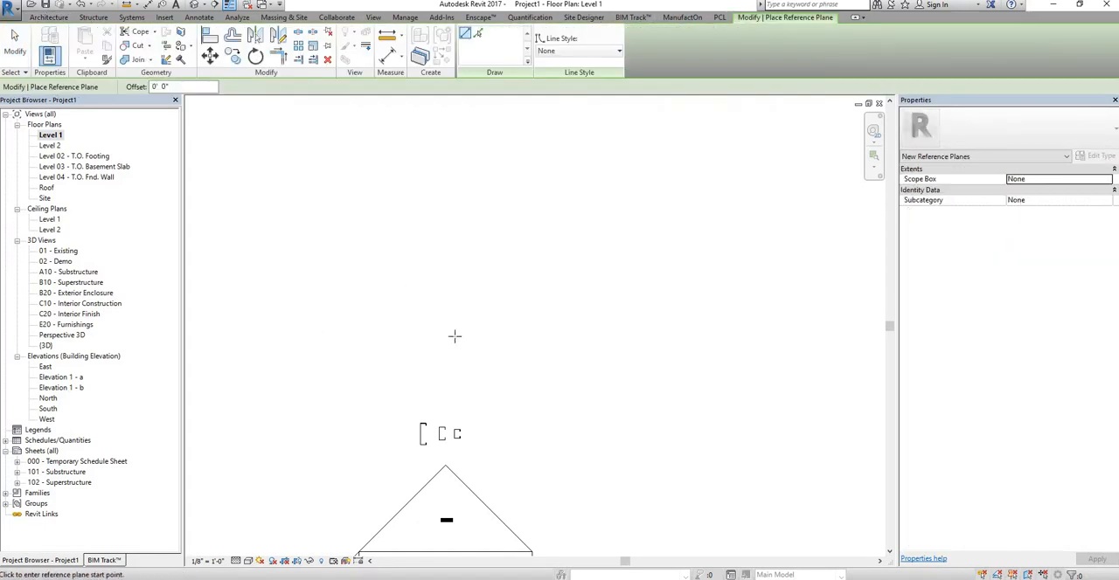
pyautogui.moveTo(455, 335); pyautogui.dragTo(565, 335, button='middle')
pyautogui.click(594, 336)
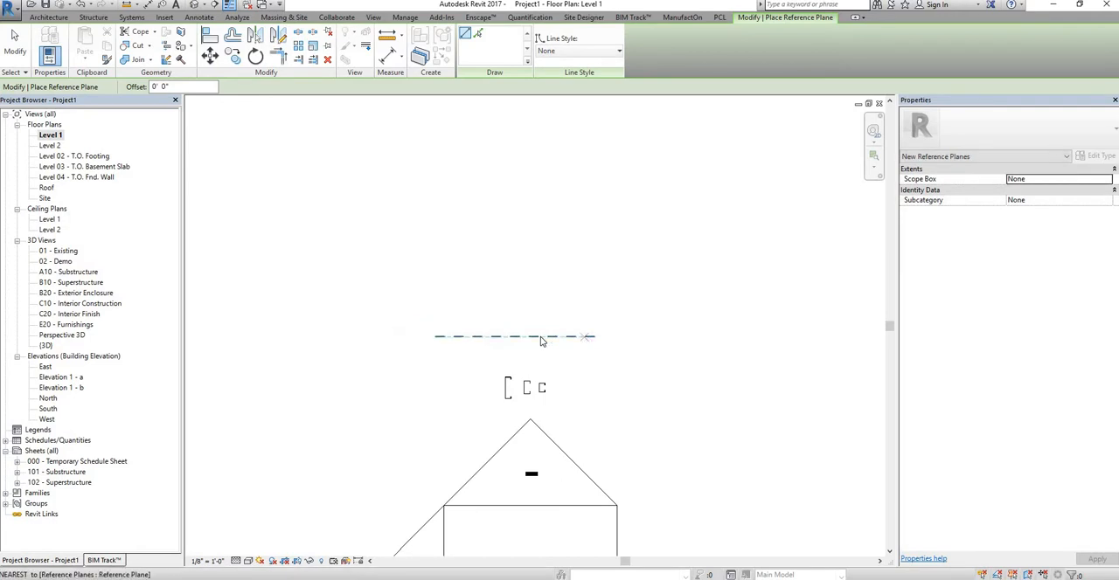
pyautogui.press('Escape')
pyautogui.press('Escape')
# Step: Name the new reference plane "test"
pyautogui.click(458, 346)
pyautogui.click(457, 343)
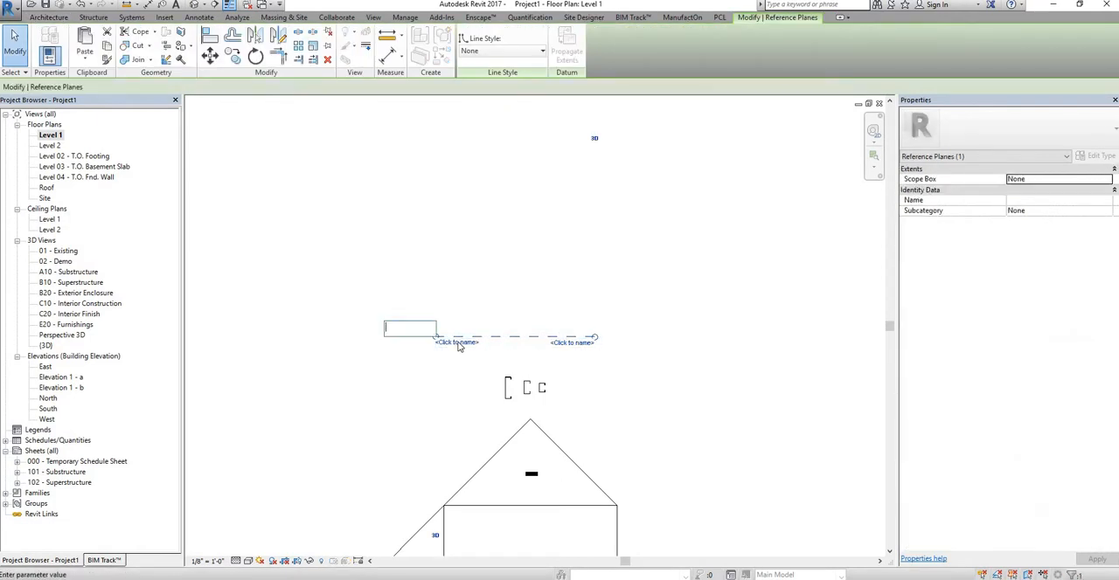
pyautogui.write('test')
pyautogui.click(520, 297)
pyautogui.moveTo(444, 305); pyautogui.dragTo(389, 306, button='middle')
pyautogui.press('Escape')
pyautogui.scroll(-2, 507, 414)
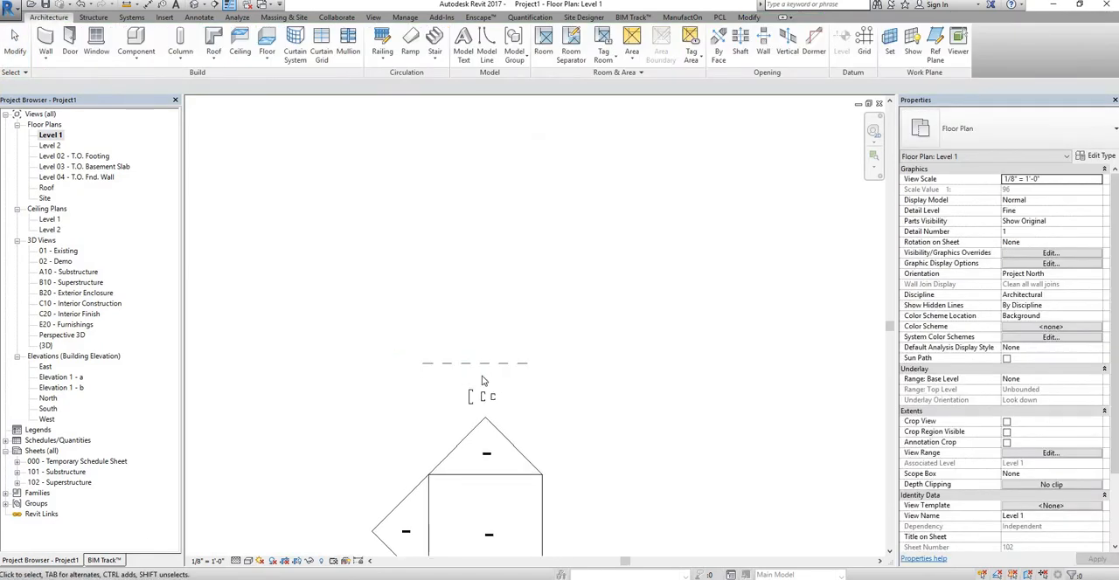
# Step: Start a new stud similar to the existing 6" x 1 5/8" - 20GA stud, using placement on a work plane
pyautogui.moveTo(491, 442); pyautogui.dragTo(463, 401, button='middle')
pyautogui.scroll(1, 447, 351)
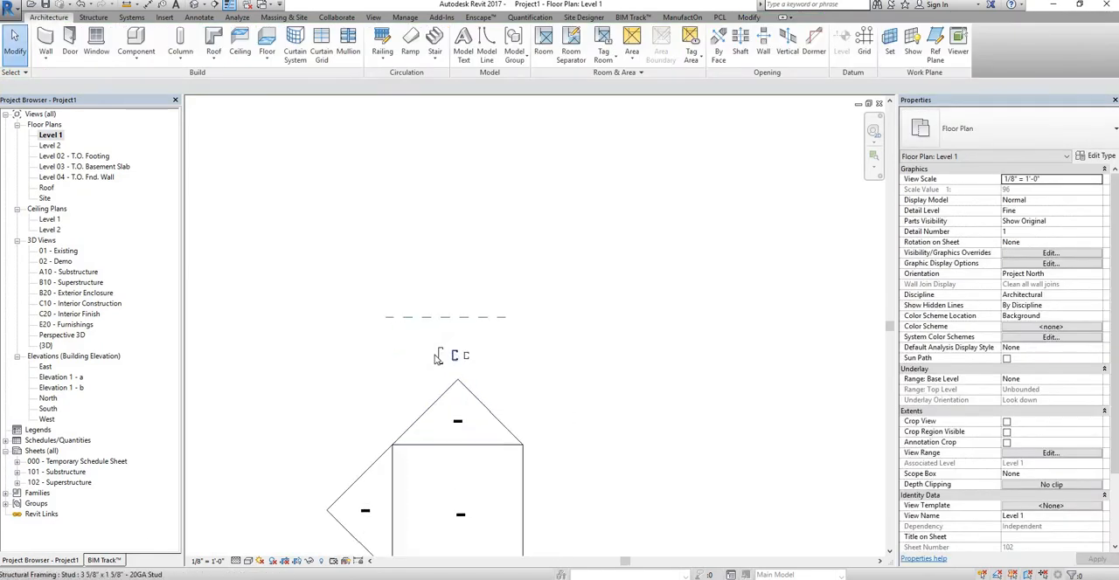
pyautogui.scroll(1, 437, 358)
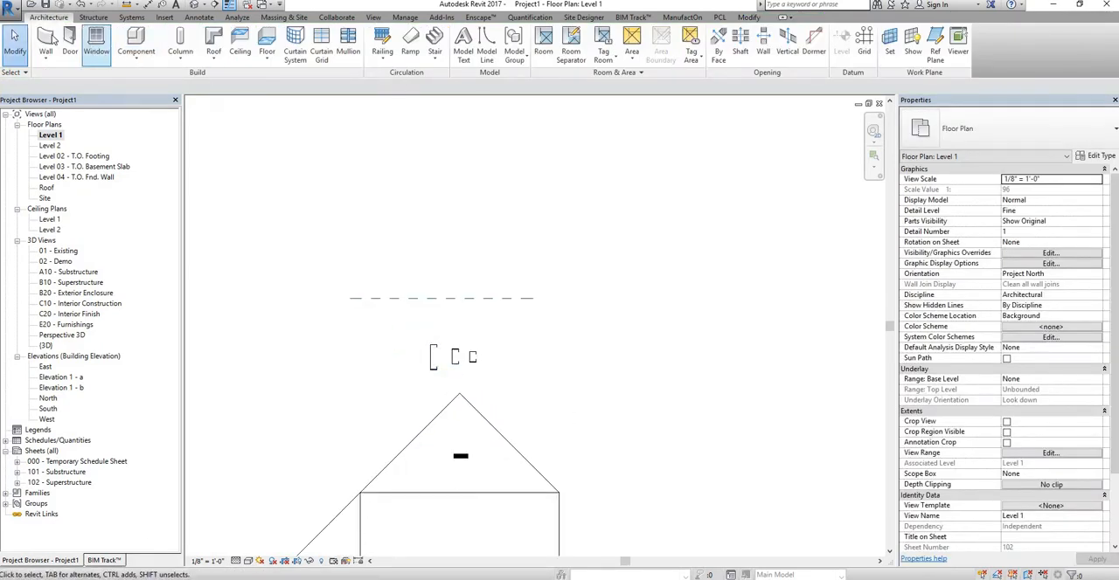
pyautogui.click(434, 358)
pyautogui.rightClick(435, 360)
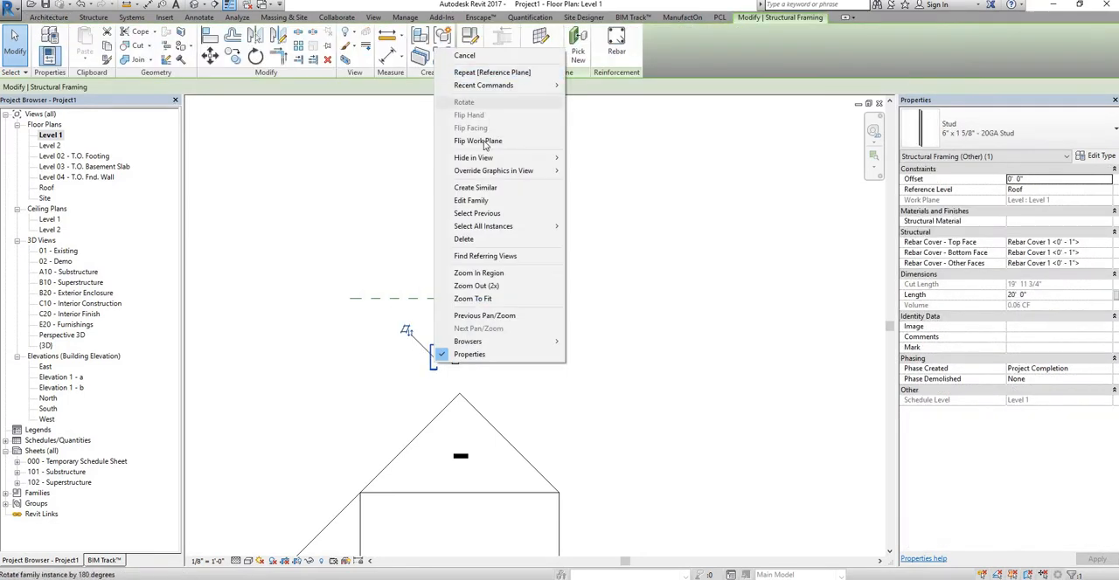
pyautogui.click(475, 187)
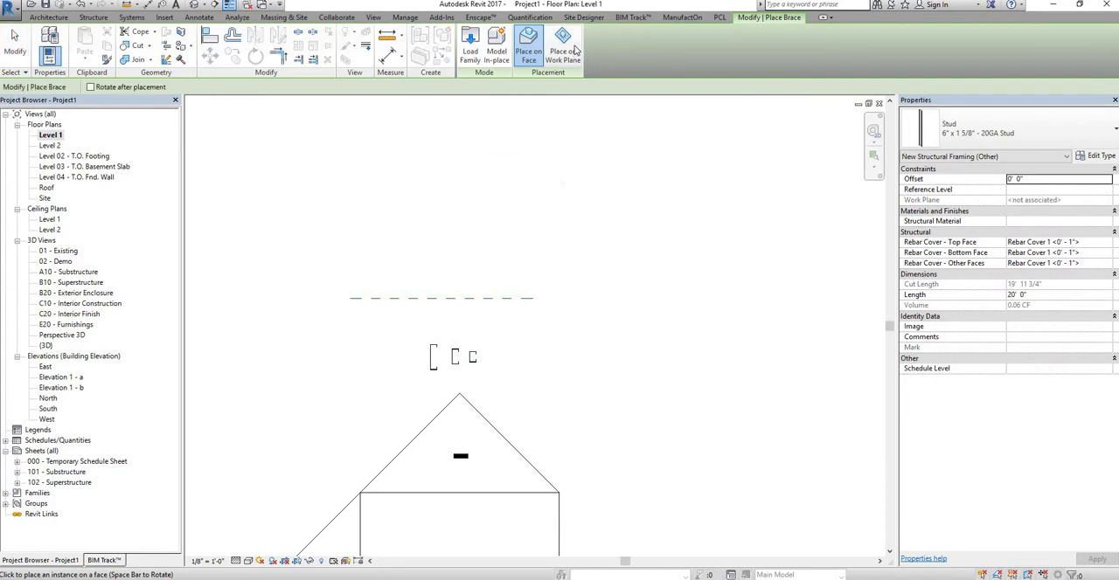
pyautogui.click(563, 48)
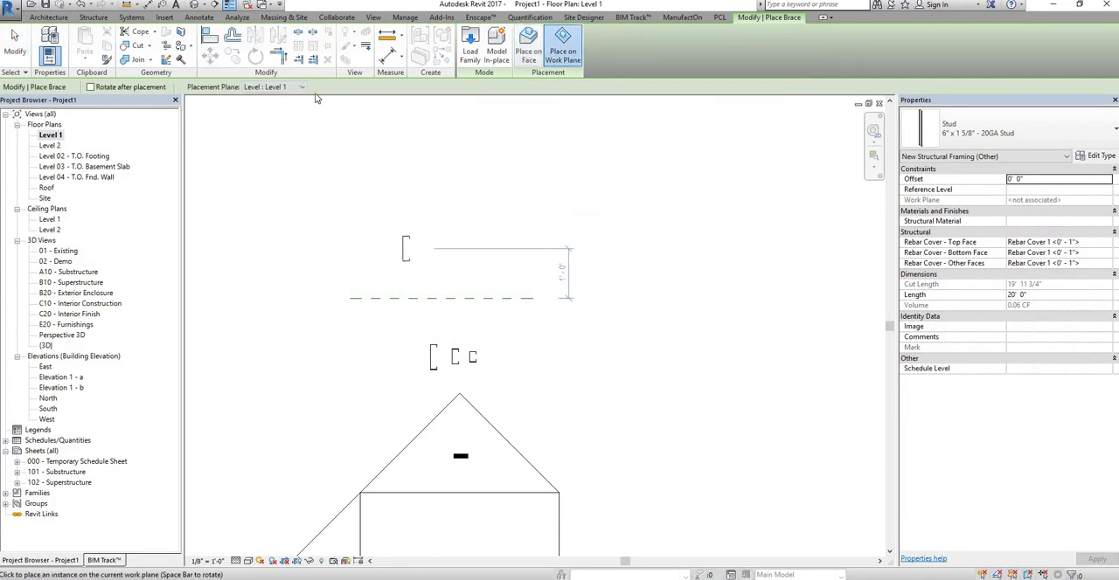
# Step: Set the stud's placement plane to Reference Plane : test and open the North elevation for placing it
pyautogui.click(300, 87)
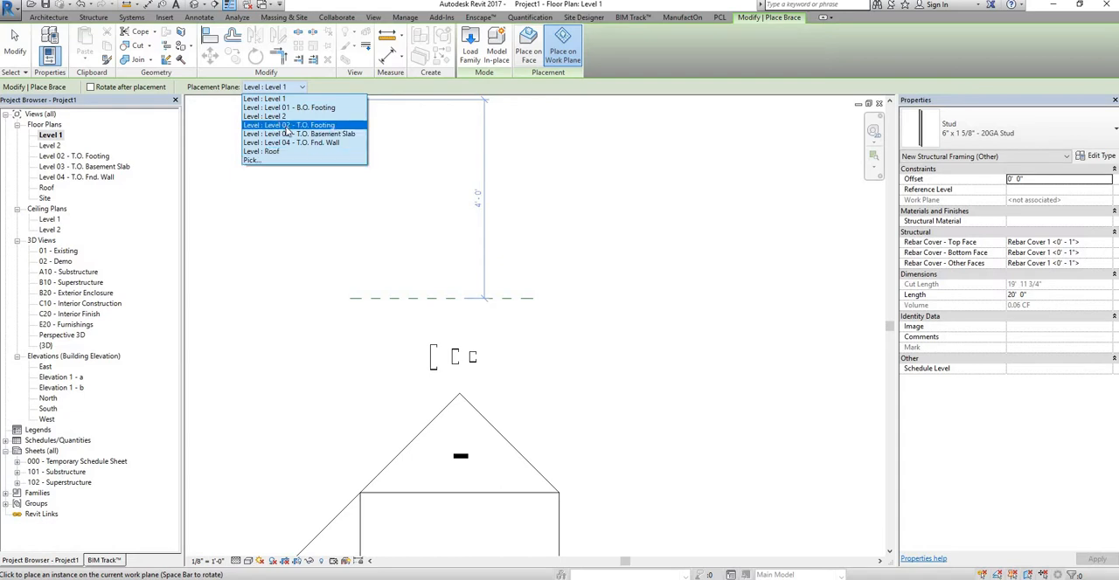
pyautogui.click(253, 161)
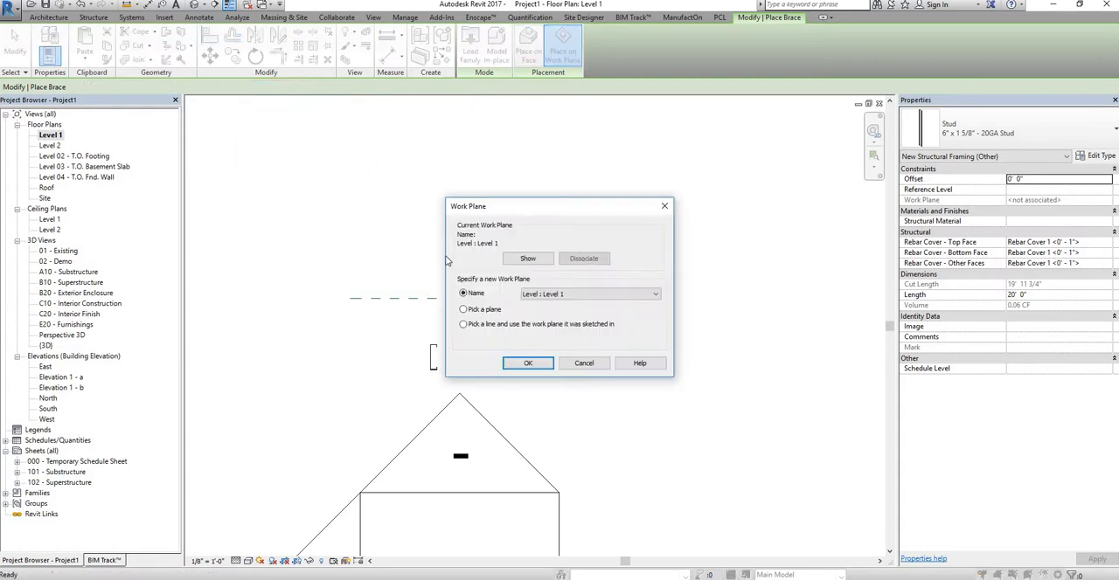
pyautogui.click(568, 296)
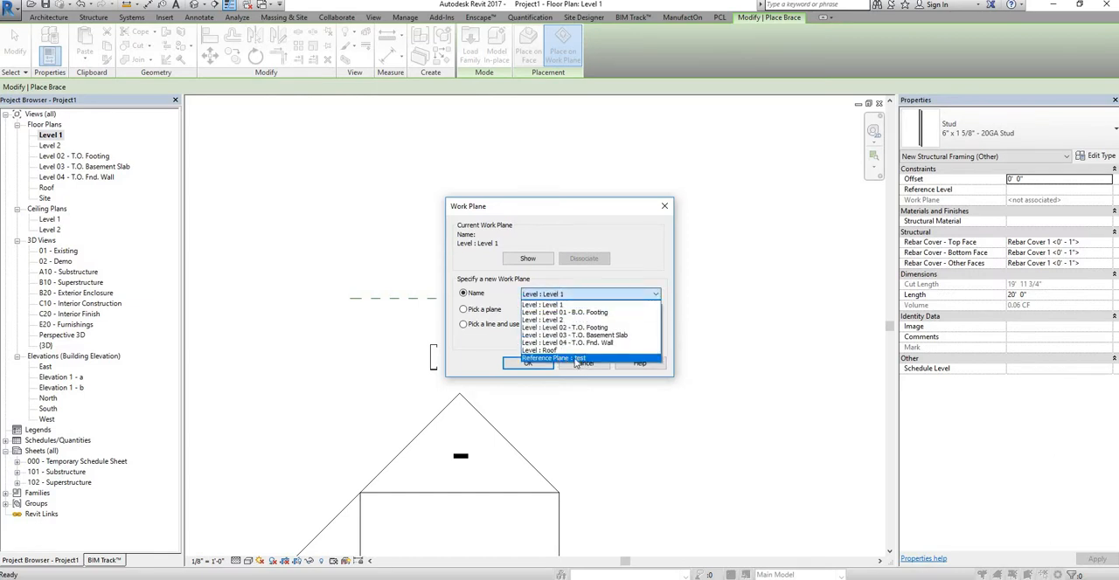
pyautogui.click(589, 358)
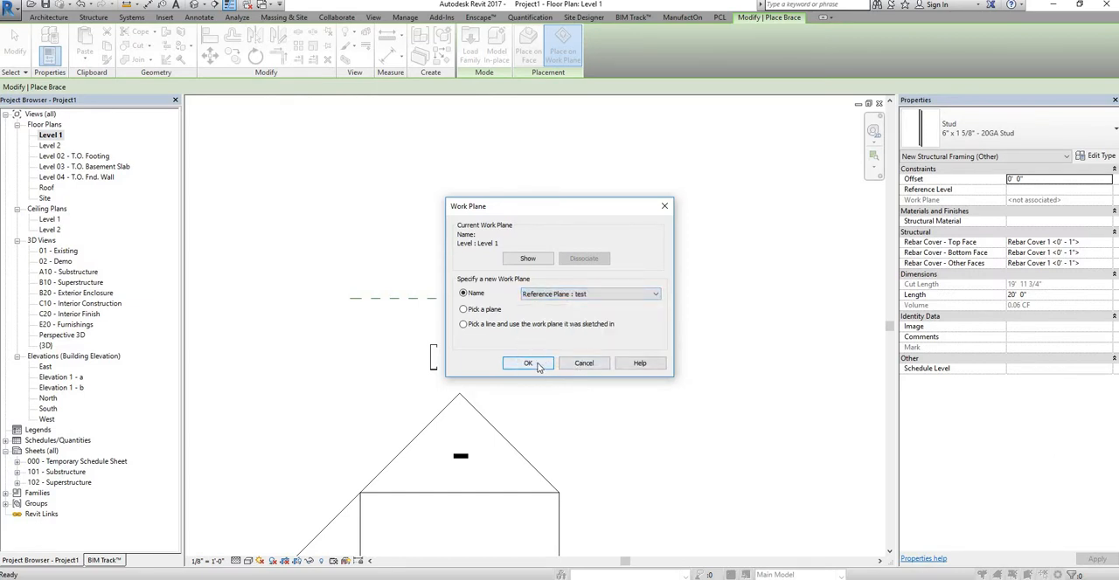
pyautogui.click(533, 364)
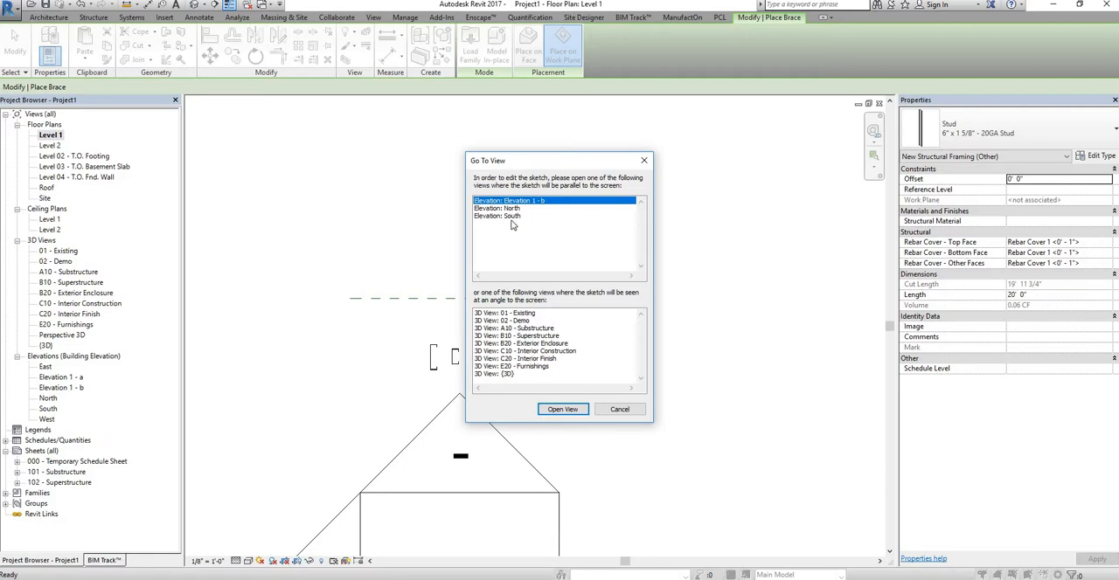
pyautogui.click(512, 209)
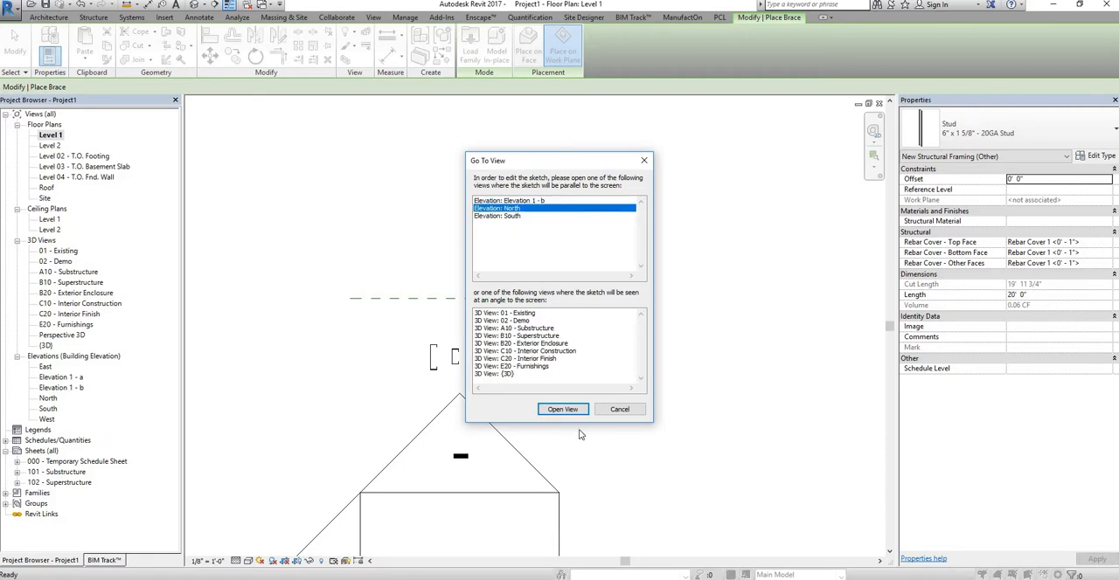
pyautogui.click(574, 411)
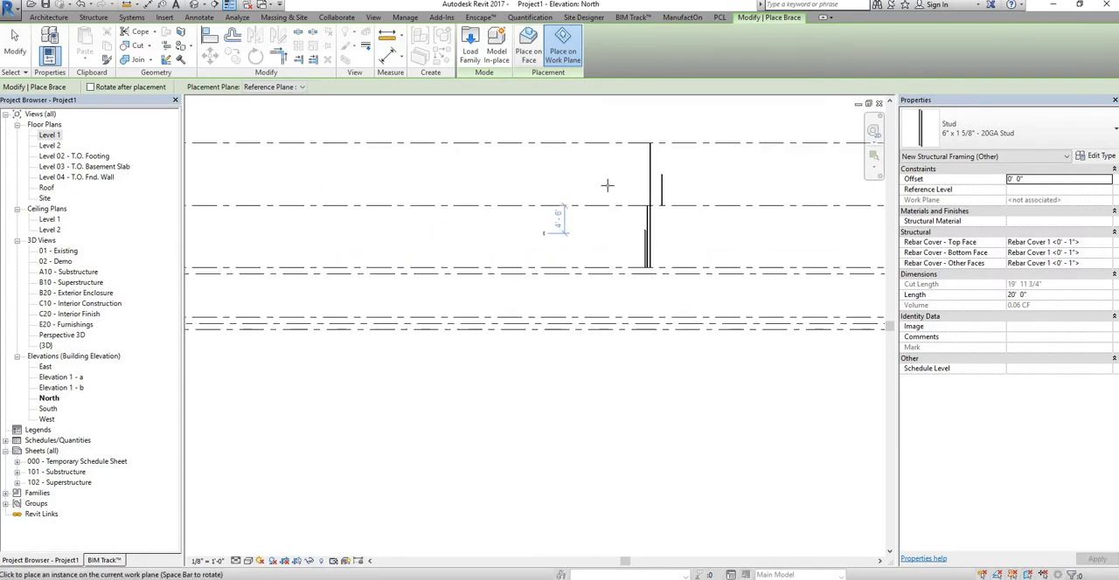
# Step: Place one 6" stud on the reference plane, about 1'-10" above Level 2 and beside the upright studs, and end placement
pyautogui.scroll(4, 619, 187)
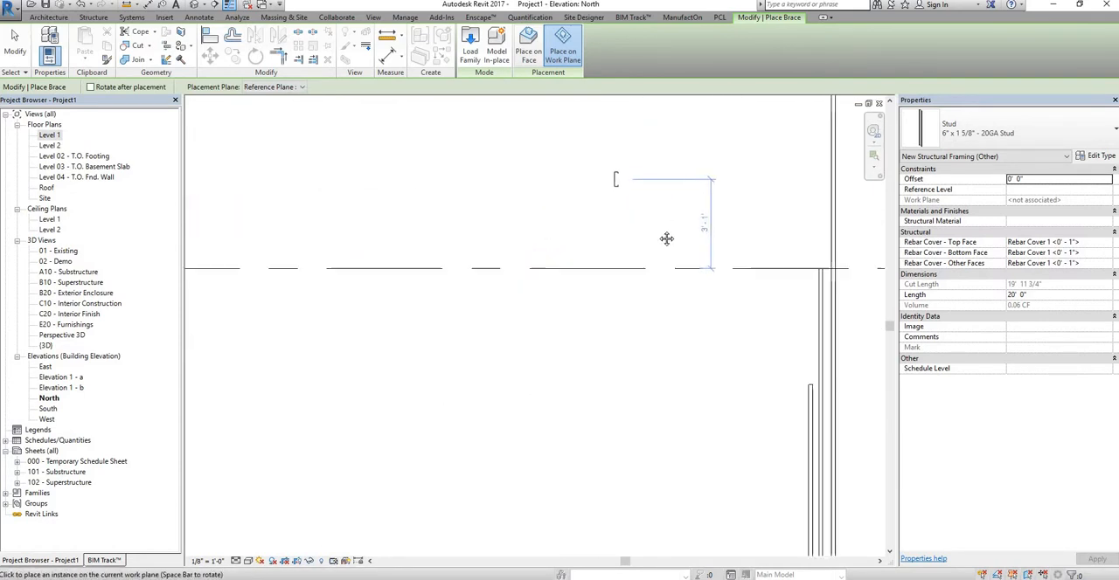
pyautogui.scroll(2, 667, 238)
pyautogui.moveTo(670, 240); pyautogui.dragTo(486, 233, button='middle')
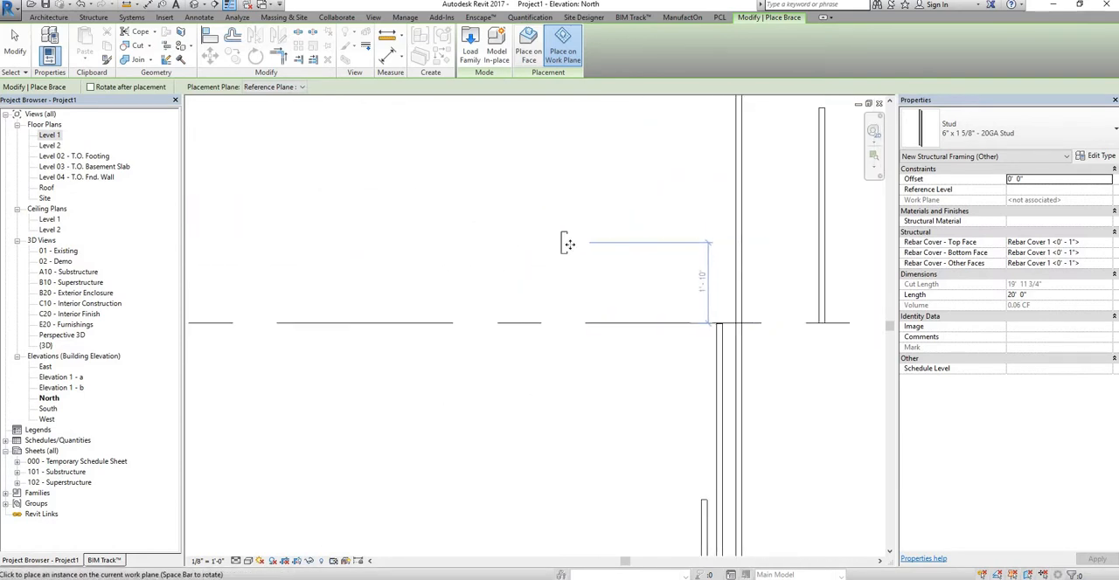
pyautogui.click(553, 244)
pyautogui.scroll(1, 564, 242)
pyautogui.press('Escape')
pyautogui.press('Escape')
# Step: Examine the newly placed stud's profile and its work plane and length properties in the North elevation
pyautogui.click(552, 244)
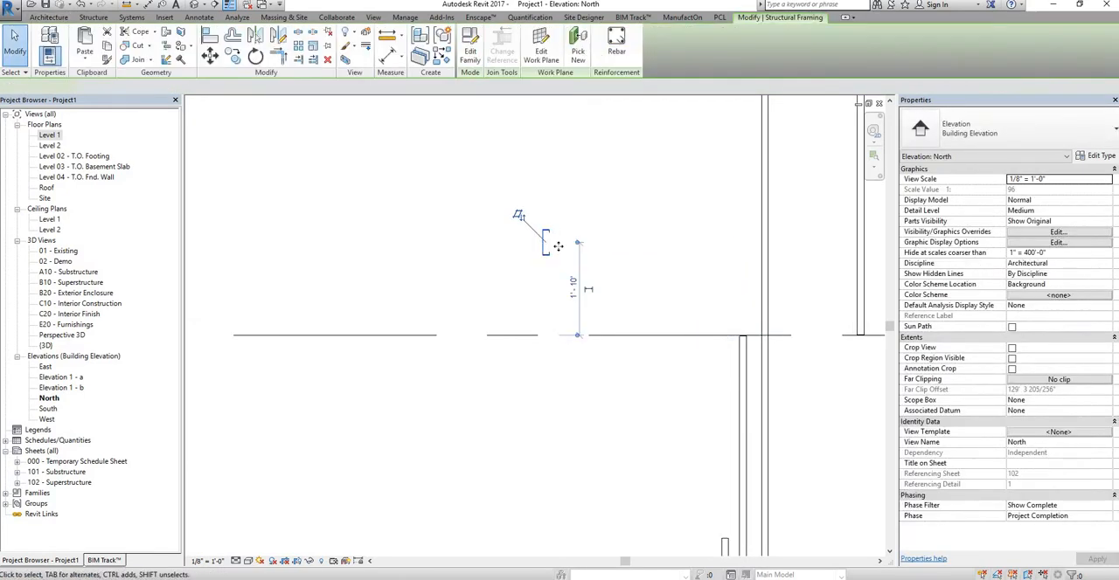
pyautogui.press('Escape')
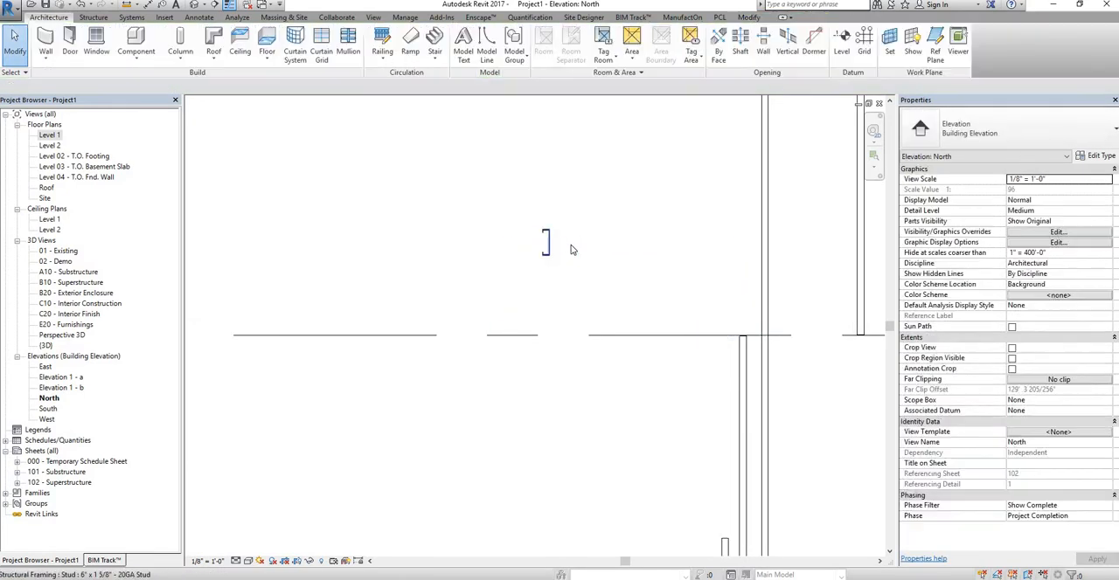
pyautogui.click(553, 242)
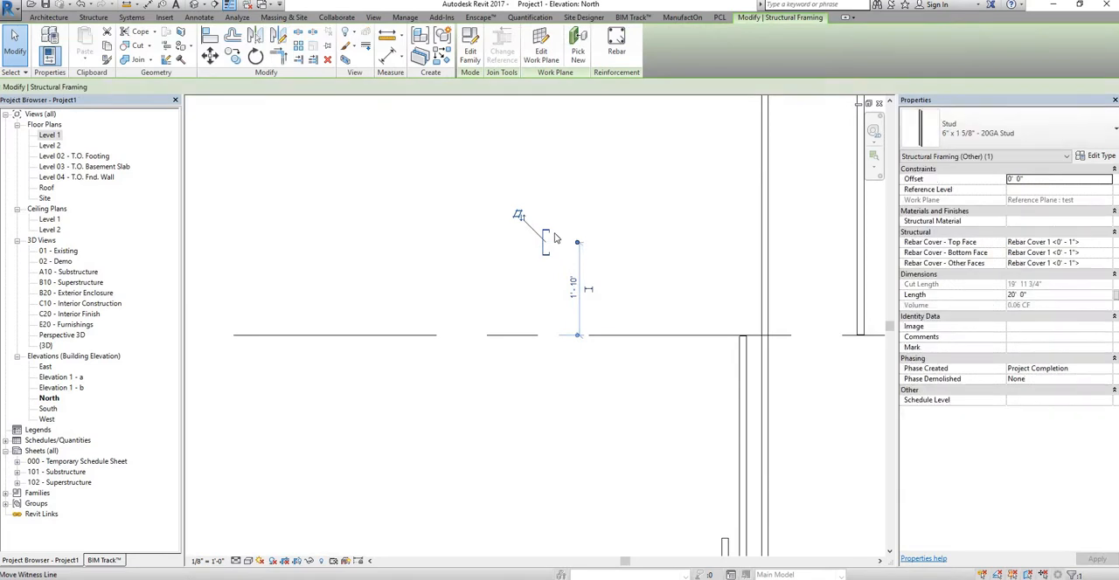
pyautogui.press('Escape')
pyautogui.moveTo(551, 234); pyautogui.dragTo(451, 250, button='middle')
pyautogui.scroll(4, 448, 247)
pyautogui.click(447, 248)
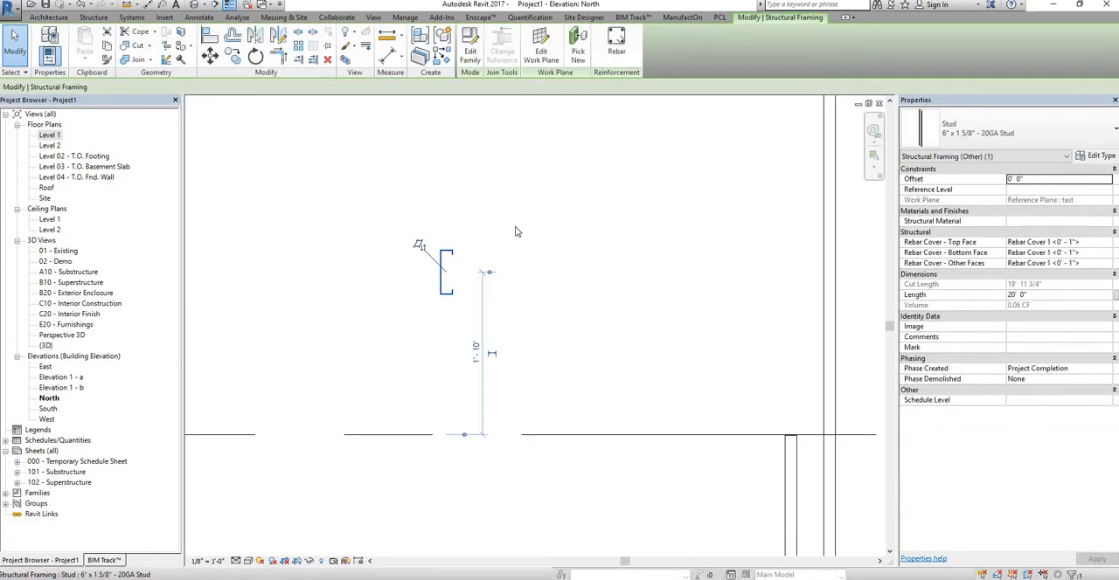
pyautogui.click(405, 276)
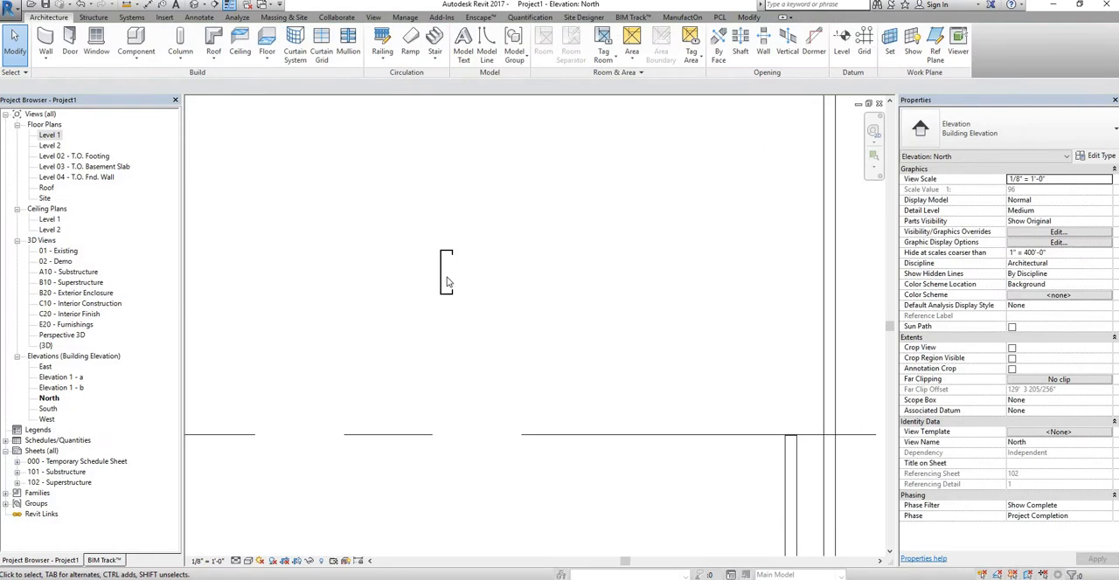
pyautogui.click(504, 266)
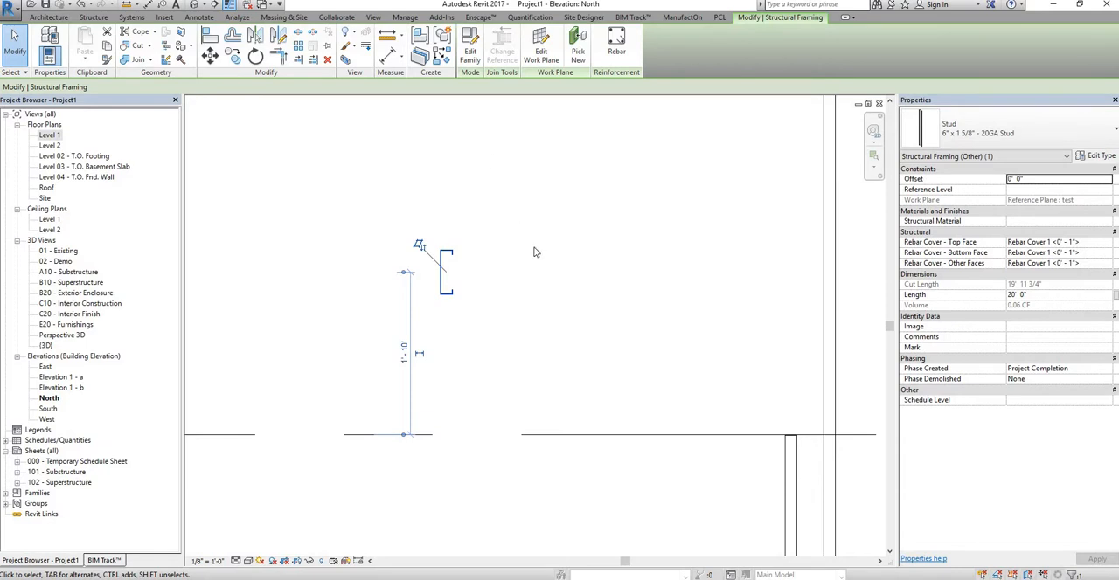
pyautogui.moveTo(523, 297); pyautogui.dragTo(412, 211, button='middle')
pyautogui.scroll(1, 413, 211)
pyautogui.click(416, 214)
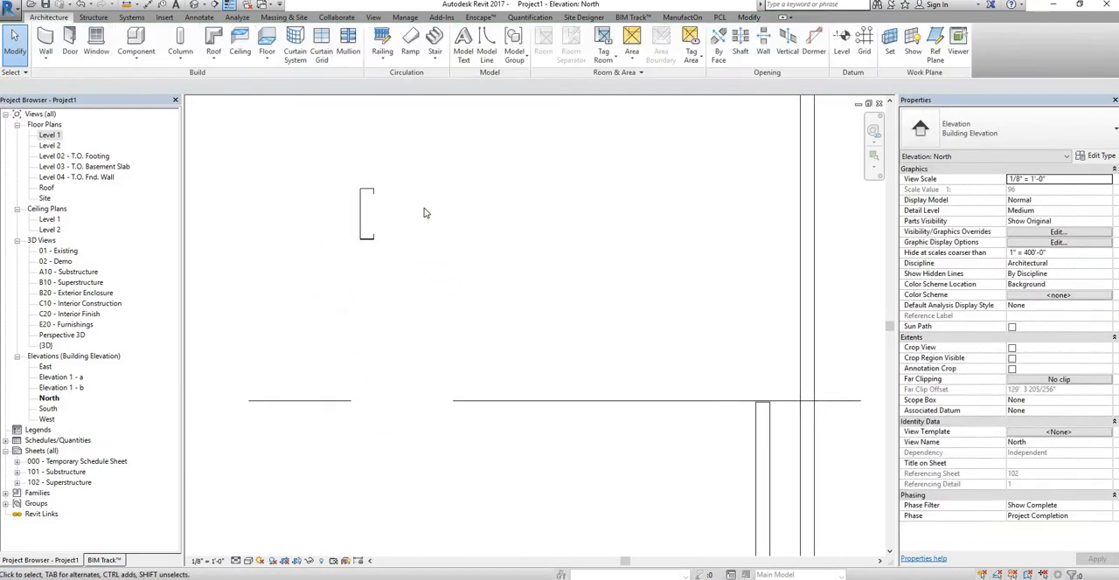
pyautogui.scroll(-5, 592, 265)
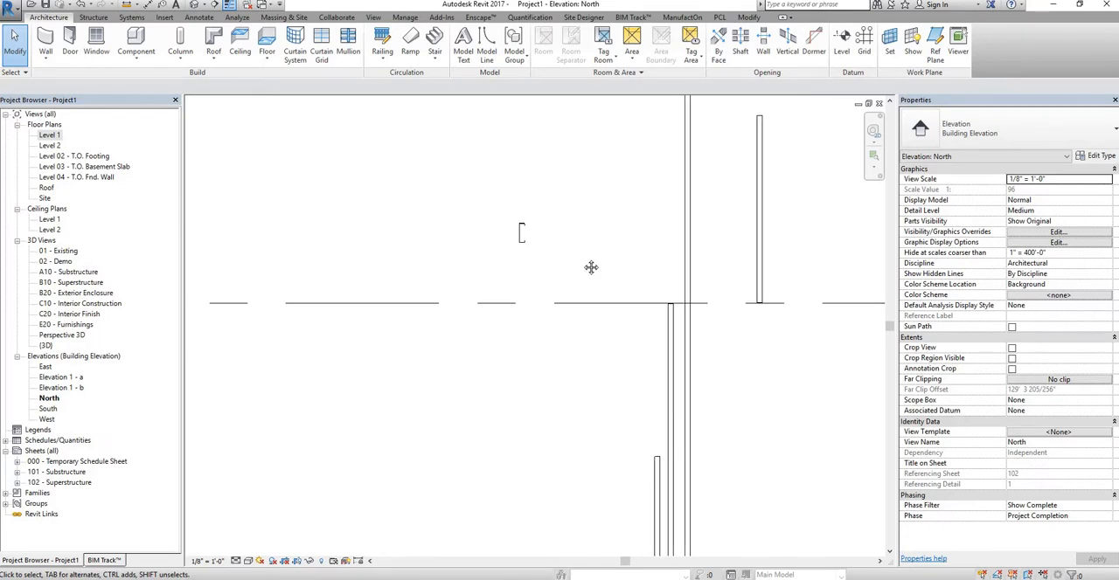